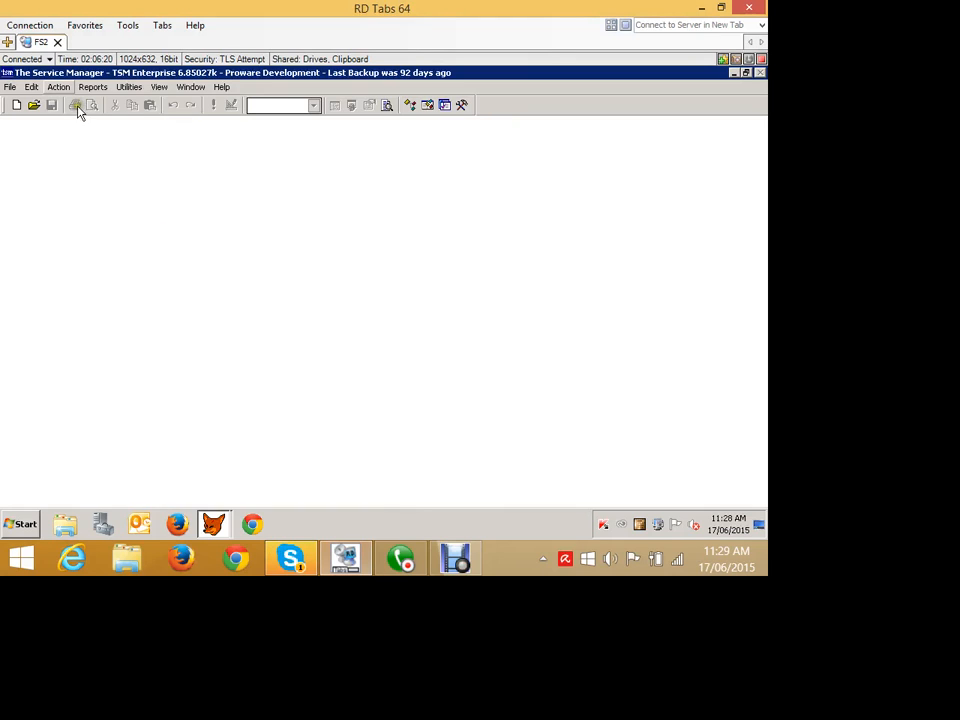
Open the Job Cards window and start a new job card.
left_click(59, 87)
mouse_move(85, 103)
left_click(208, 131)
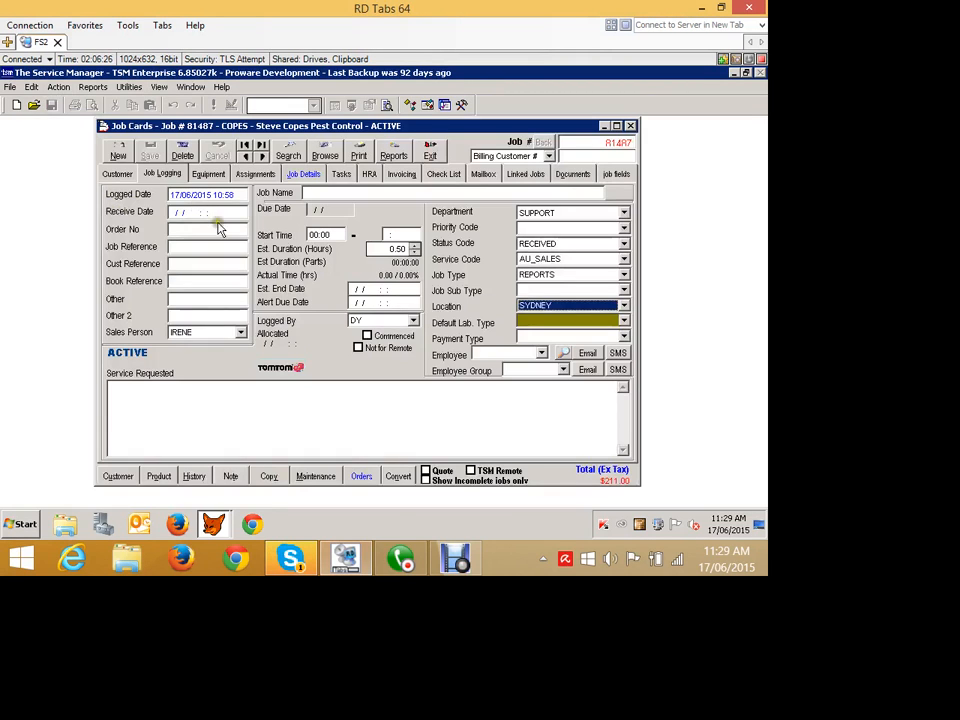
left_click(117, 150)
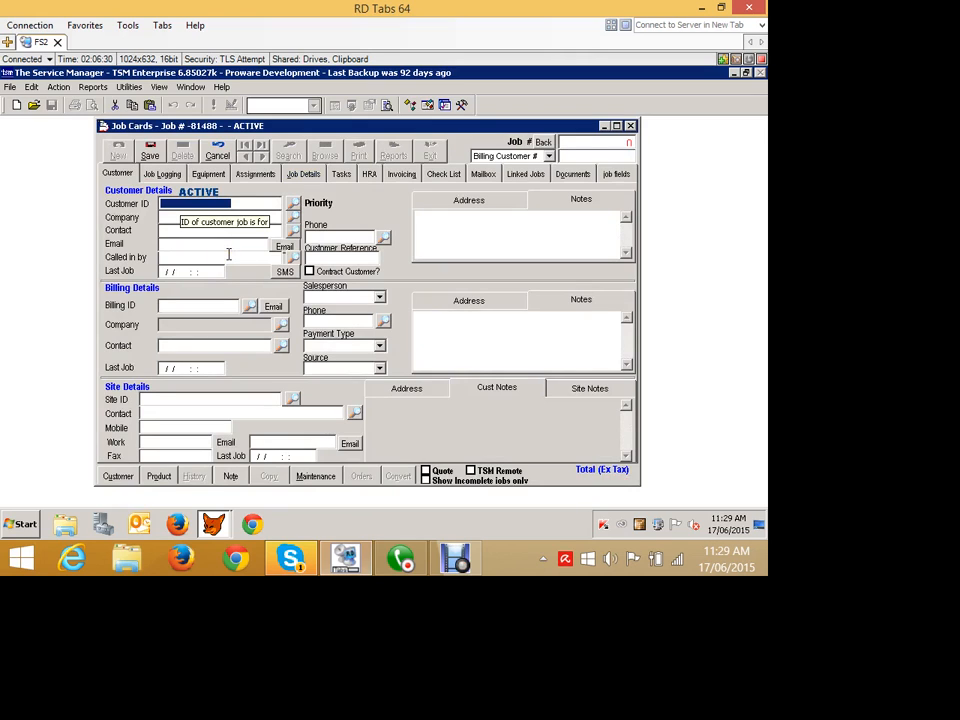
Enter ACME SERVICE as the customer ID to create a new customer contact.
type("ACME")
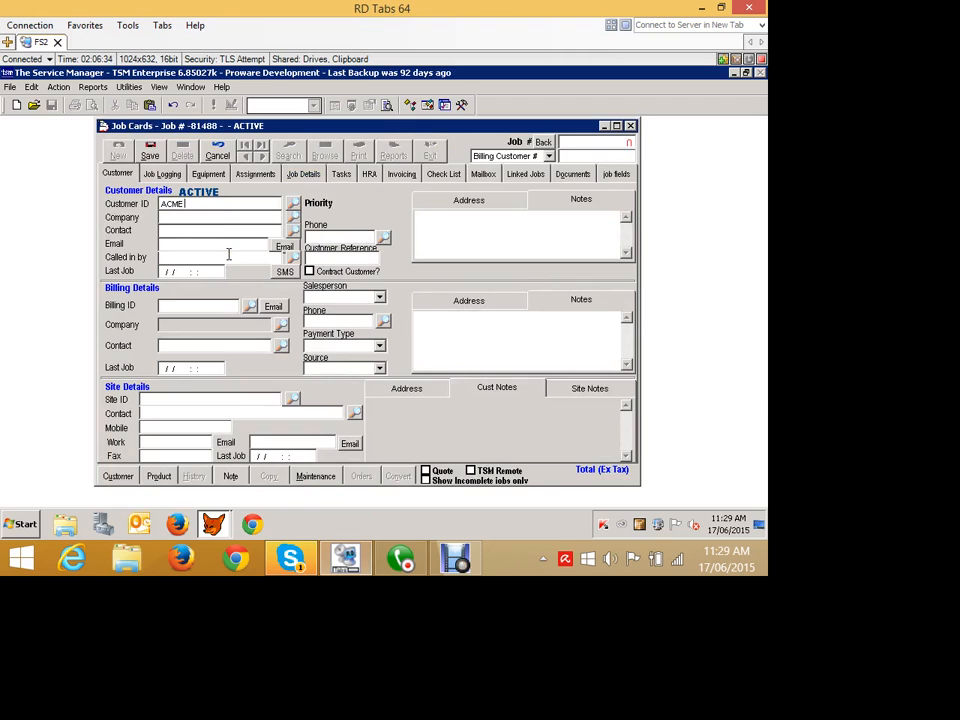
type(" SERVICE")
key("Tab")
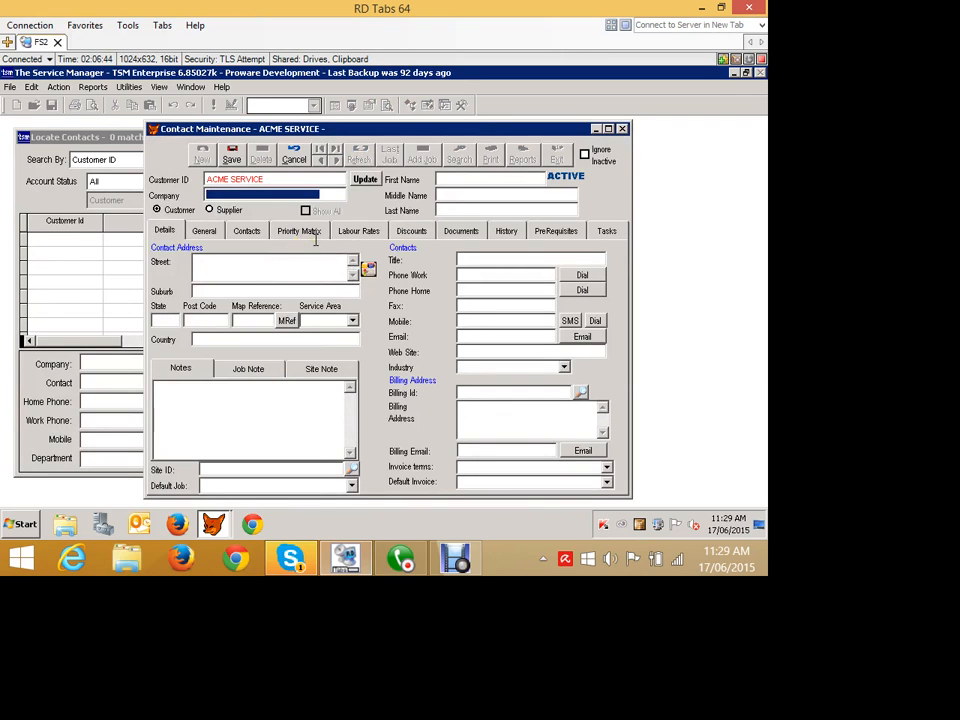
Fill in the company name Acme Services P/L and the contact's first and last name.
type("Ad")
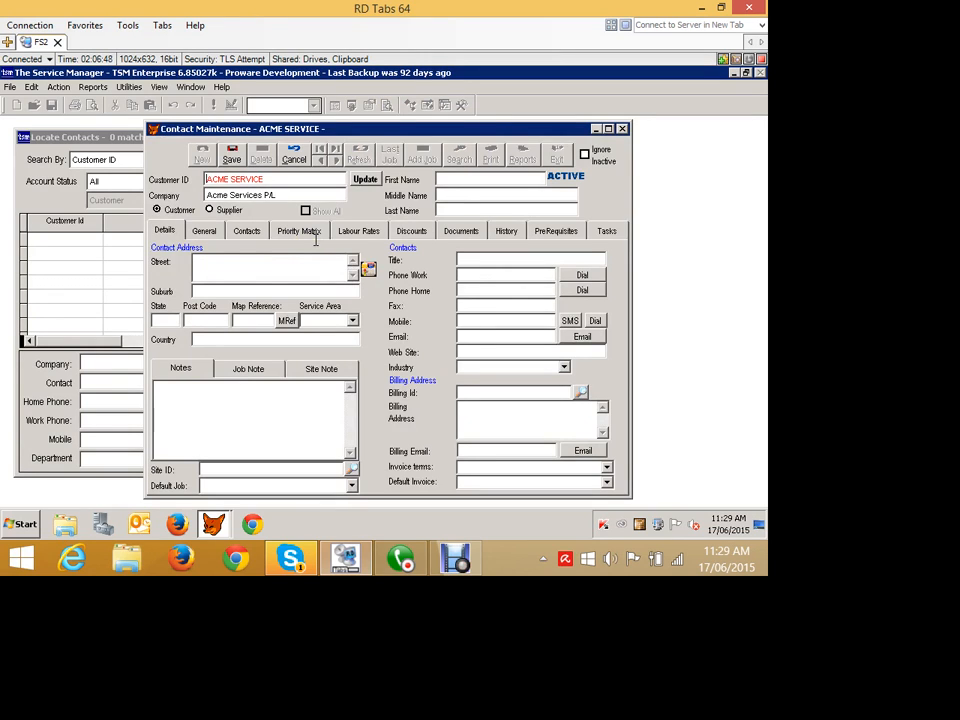
left_click(473, 174)
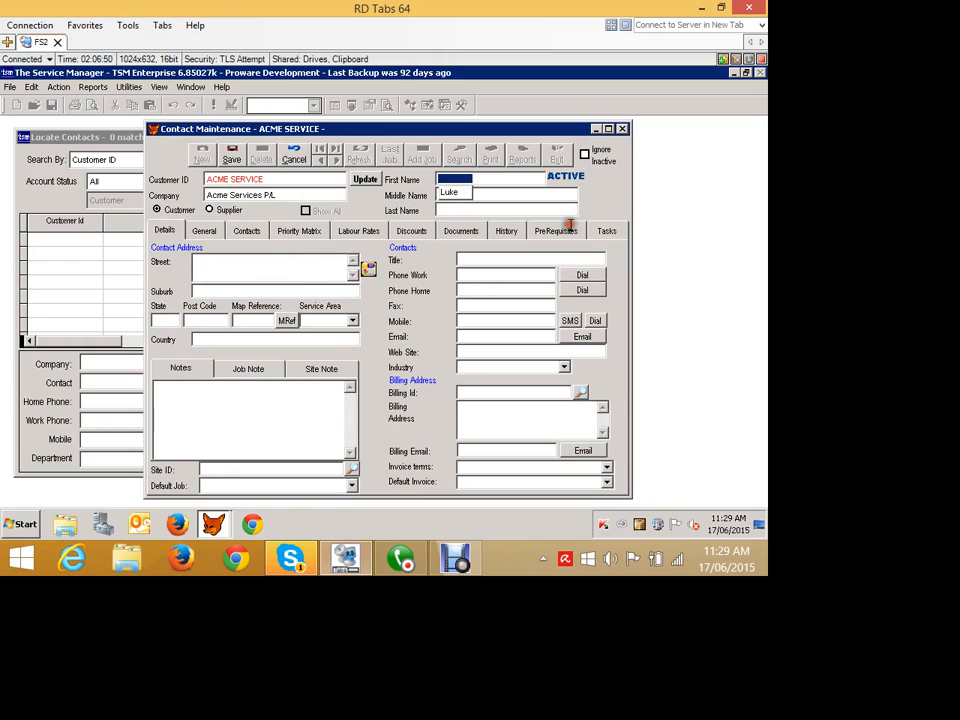
type("Fred")
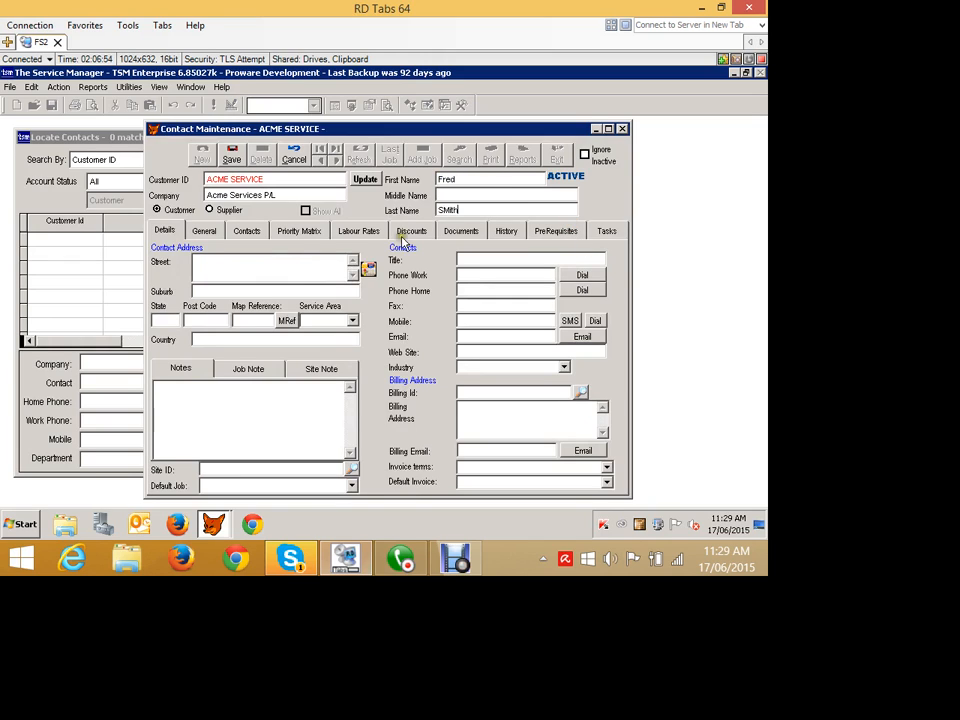
Enter the contact's street address and pick suburb BONDI, 2026 NSW from the suburb list.
key("Tab")
key("Tab")
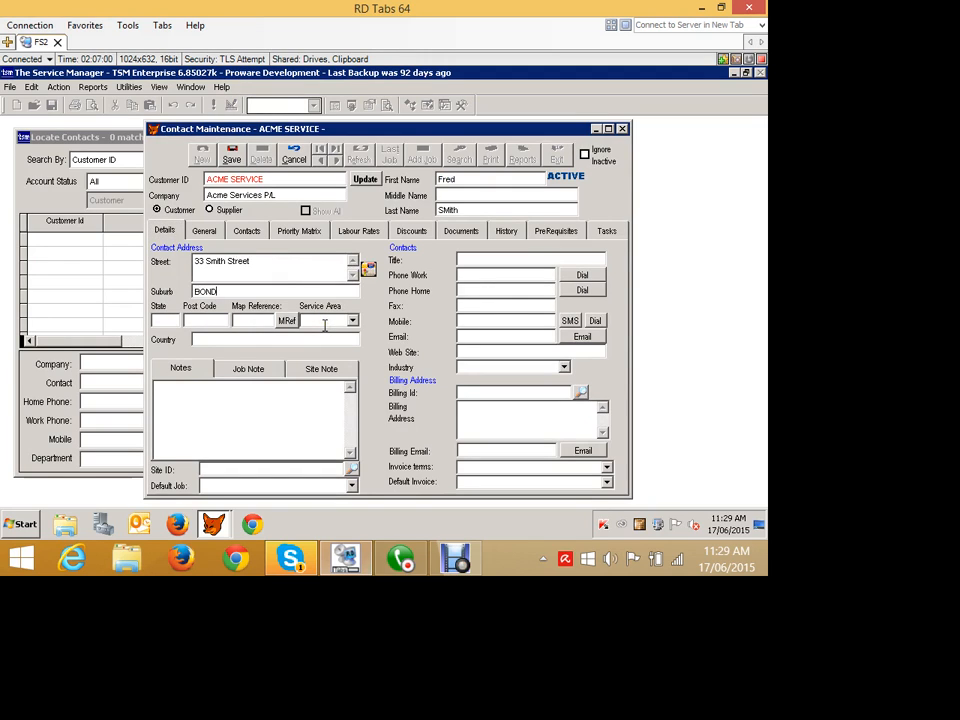
key("Tab")
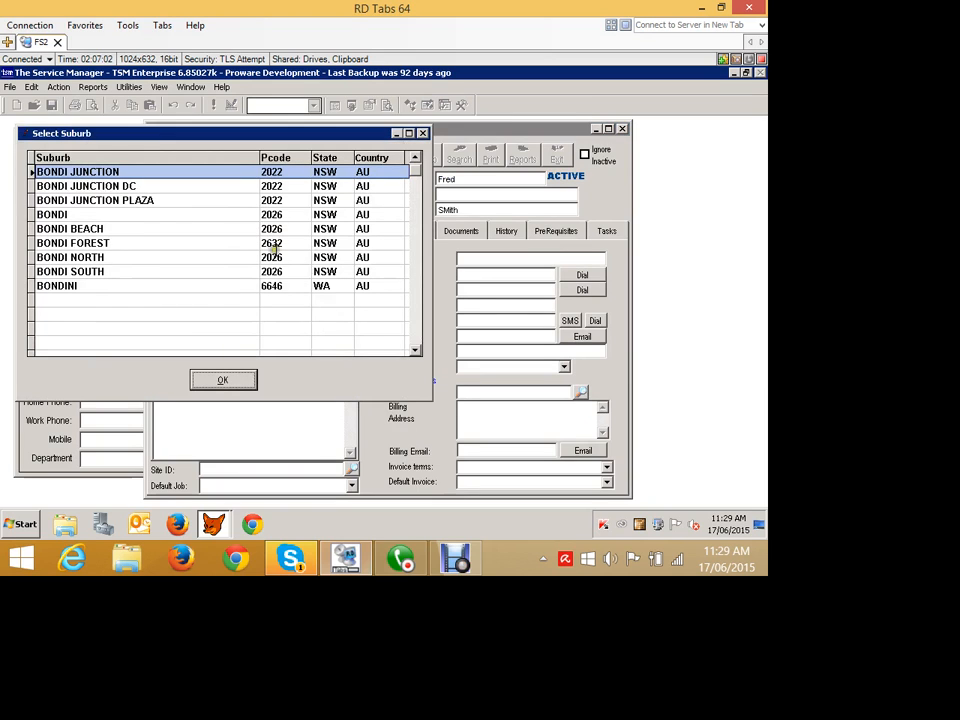
key("Down")
key("Down")
key("Down")
key("Return")
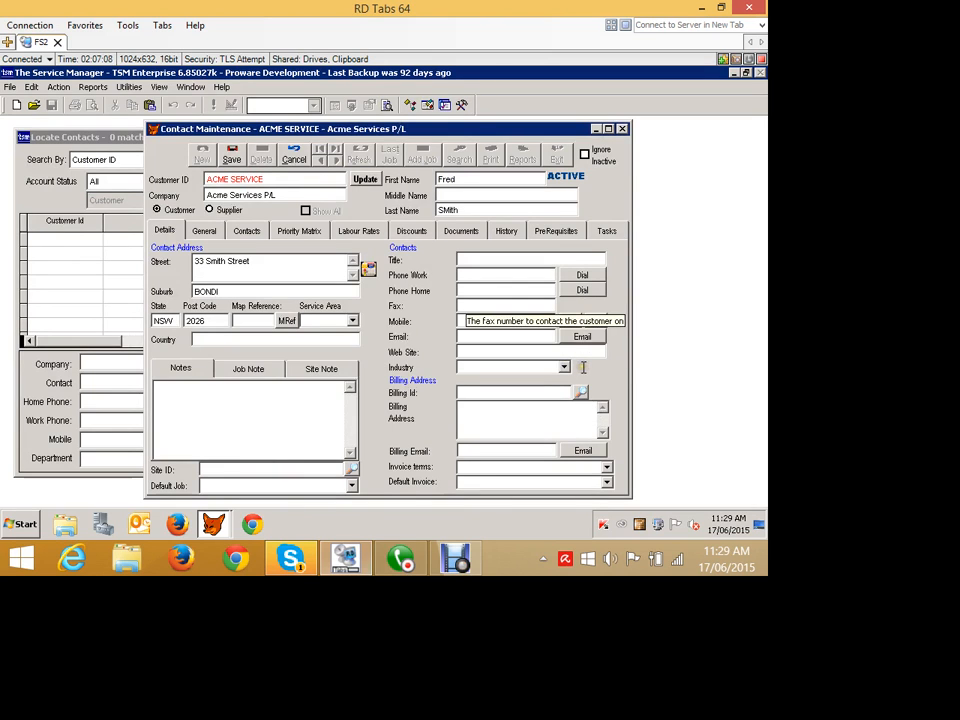
Enter the contact's work phone number, save the new customer contact and exit back to the job card.
left_click(466, 291)
left_click(463, 275)
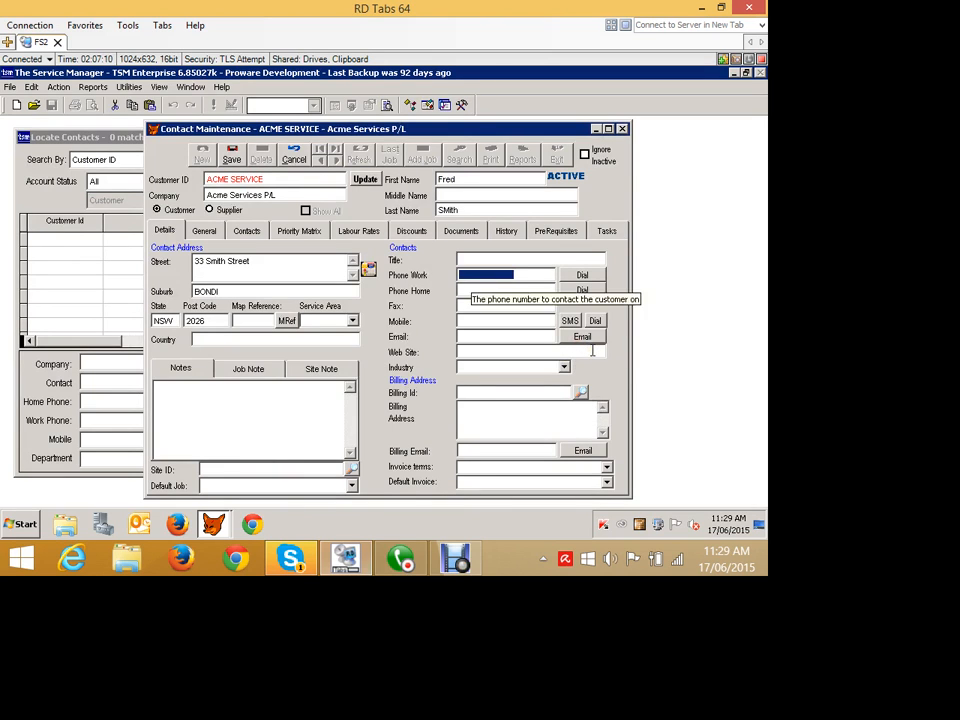
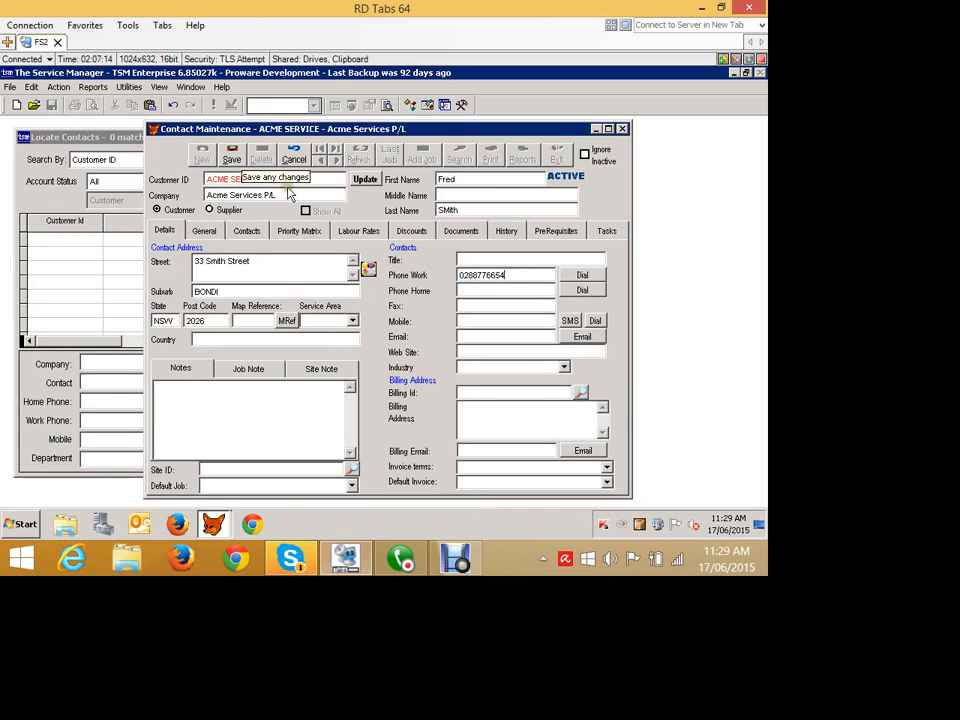
left_click(231, 153)
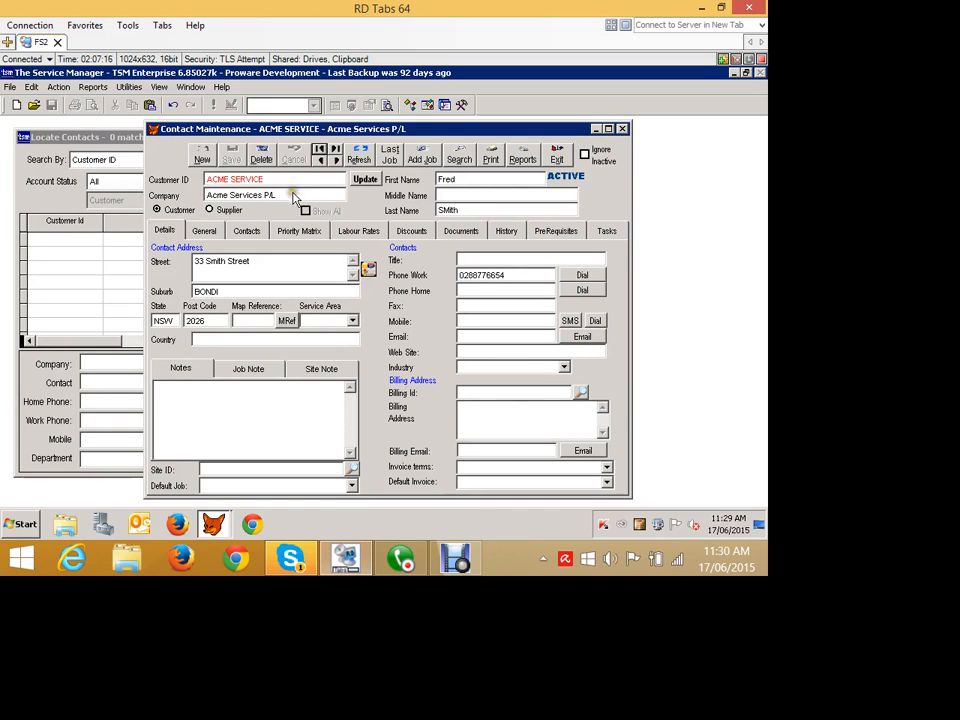
left_click(555, 154)
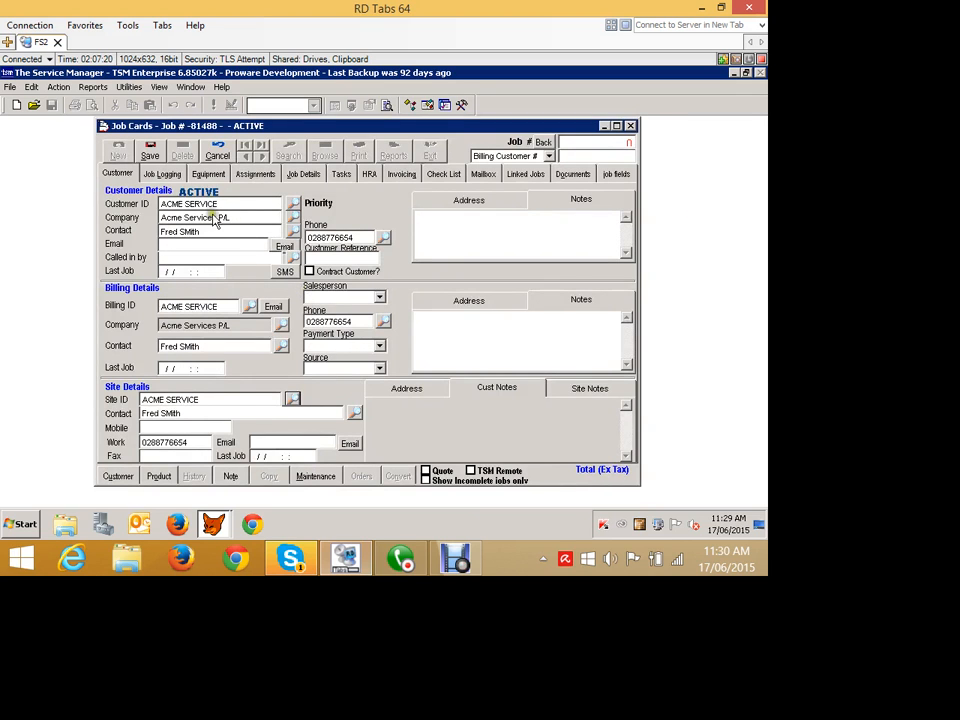
Set the job name to Not working and add the service request Please fix it!!
left_click(166, 173)
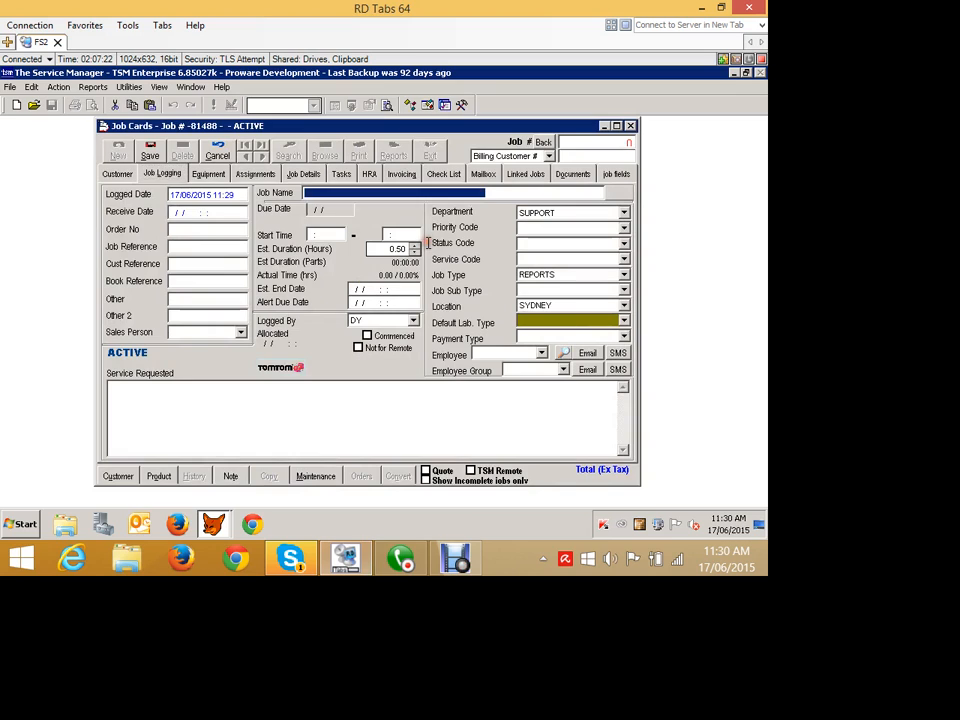
type("Not working")
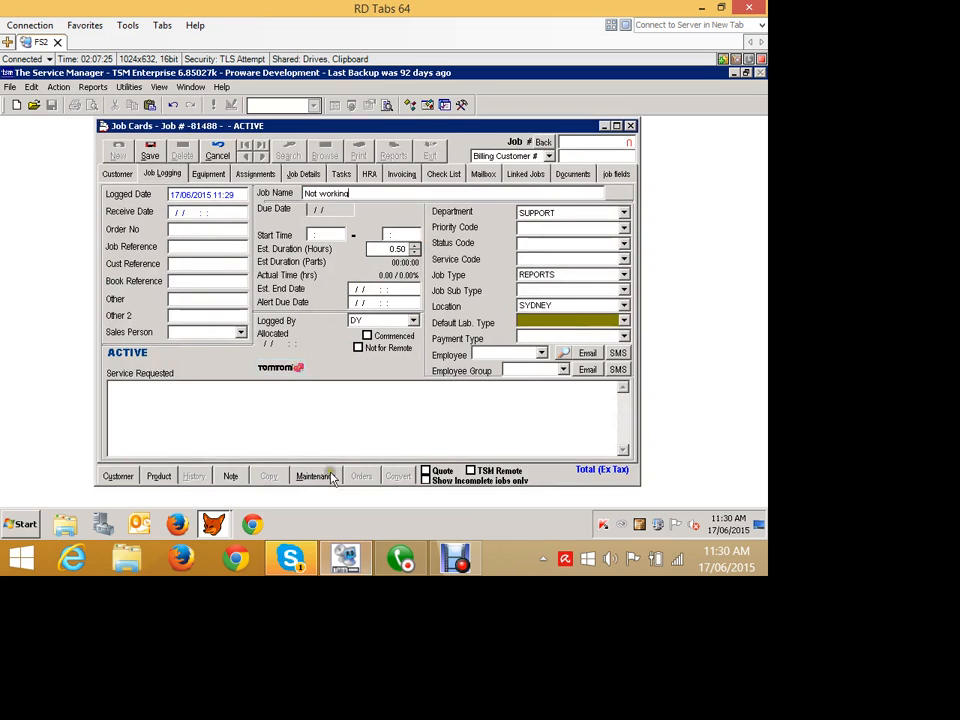
left_click(198, 383)
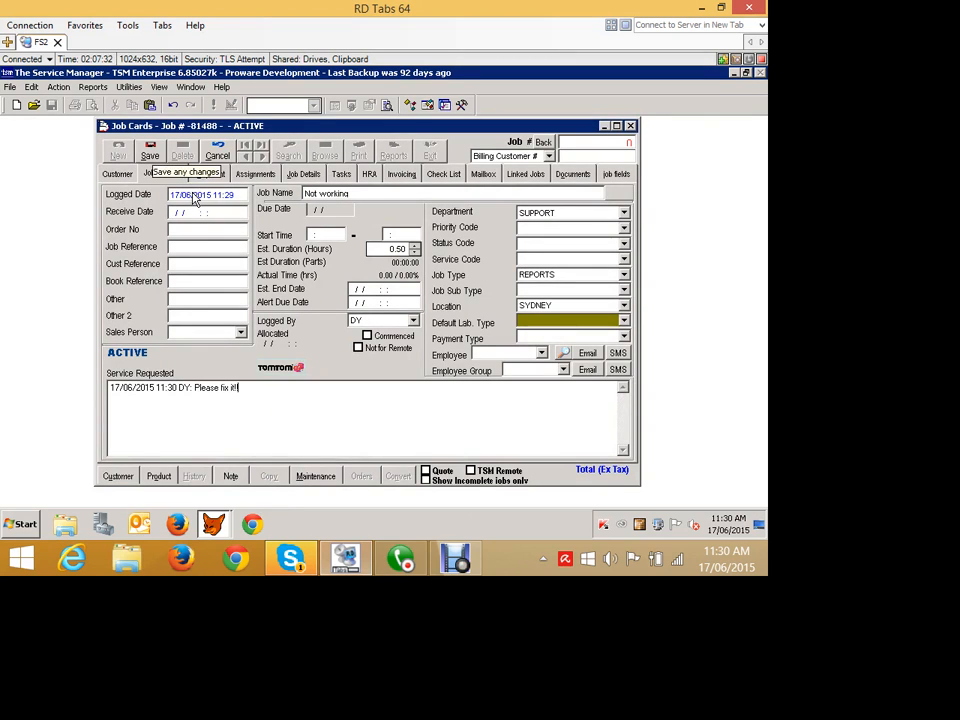
Mark the job as a quote and save it with automatic job numbering.
left_click(427, 470)
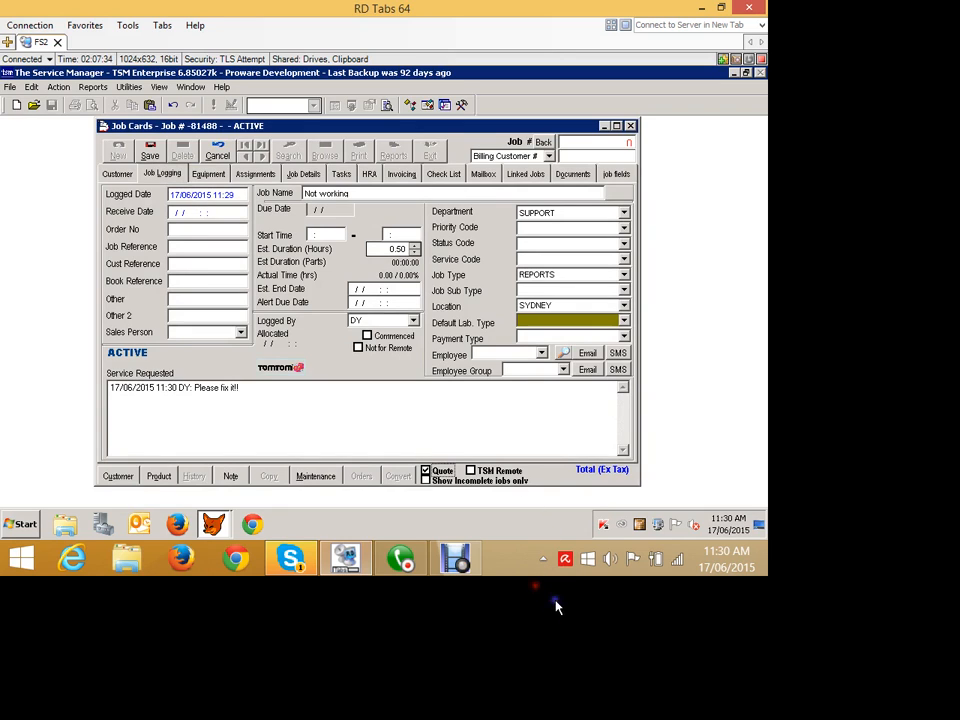
left_click(152, 154)
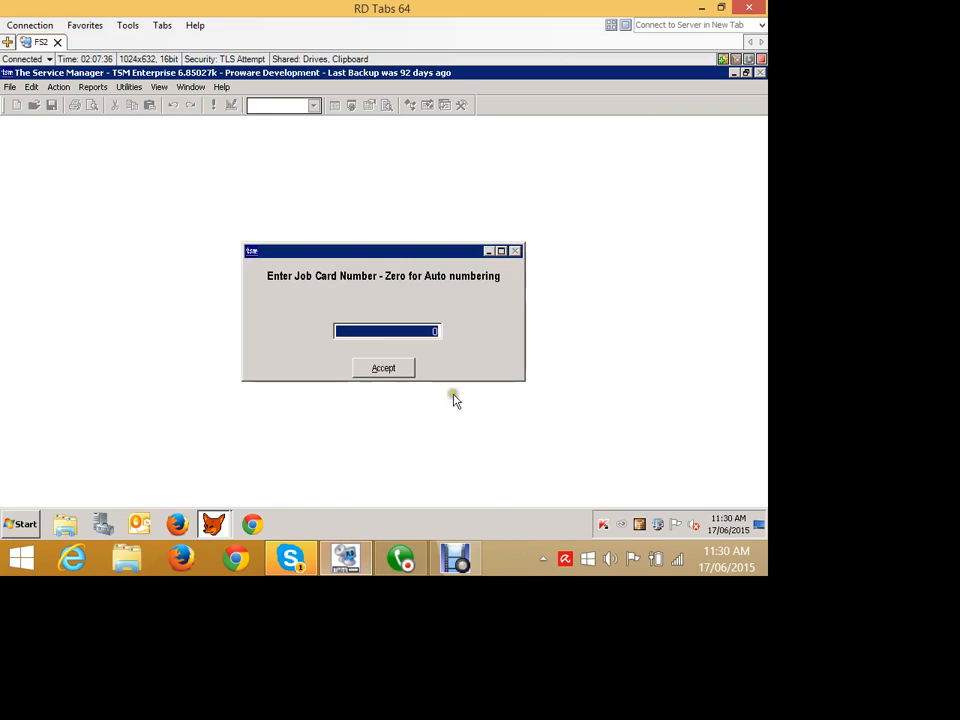
left_click(383, 368)
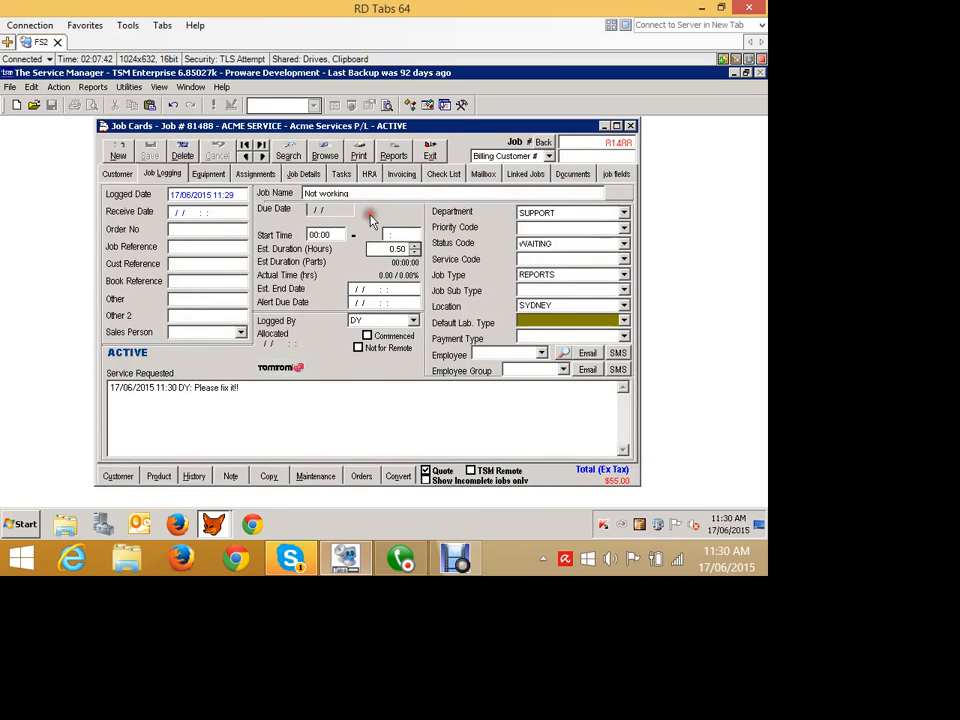
Add part ANSP0010200 TIMER HARNESS to the job from the product list, dismissing the stock warning.
left_click(303, 173)
left_click(600, 379)
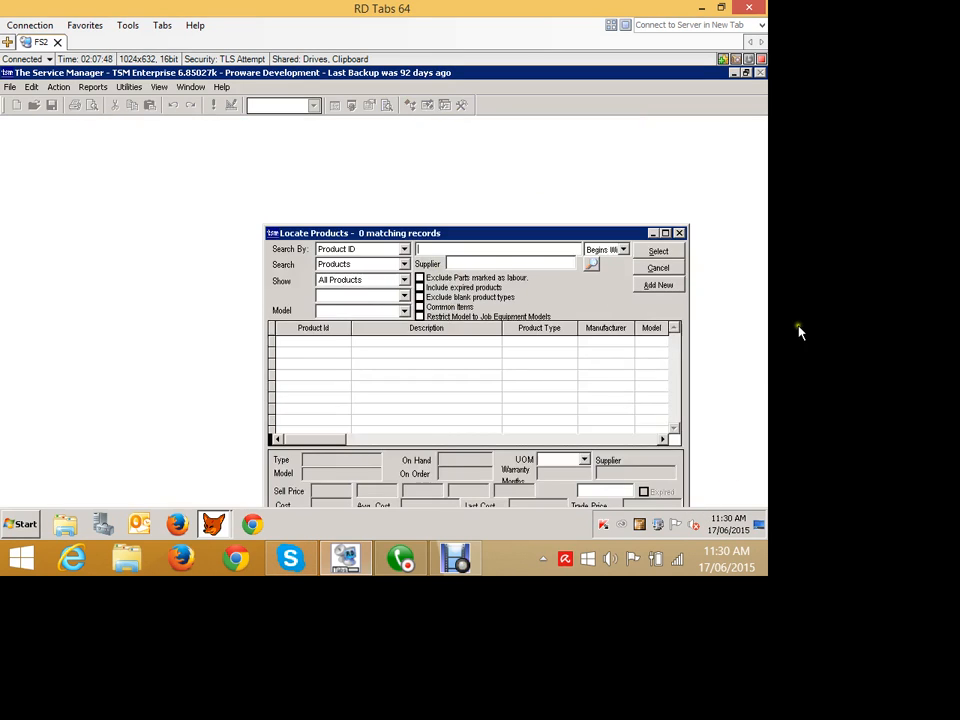
left_click(381, 375)
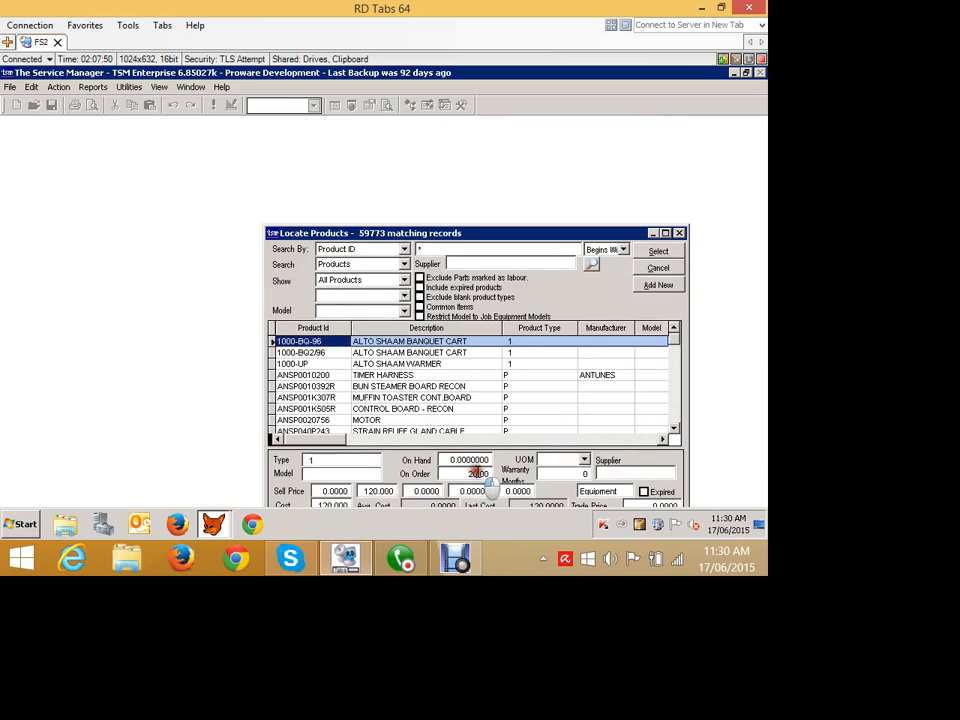
left_click(674, 251)
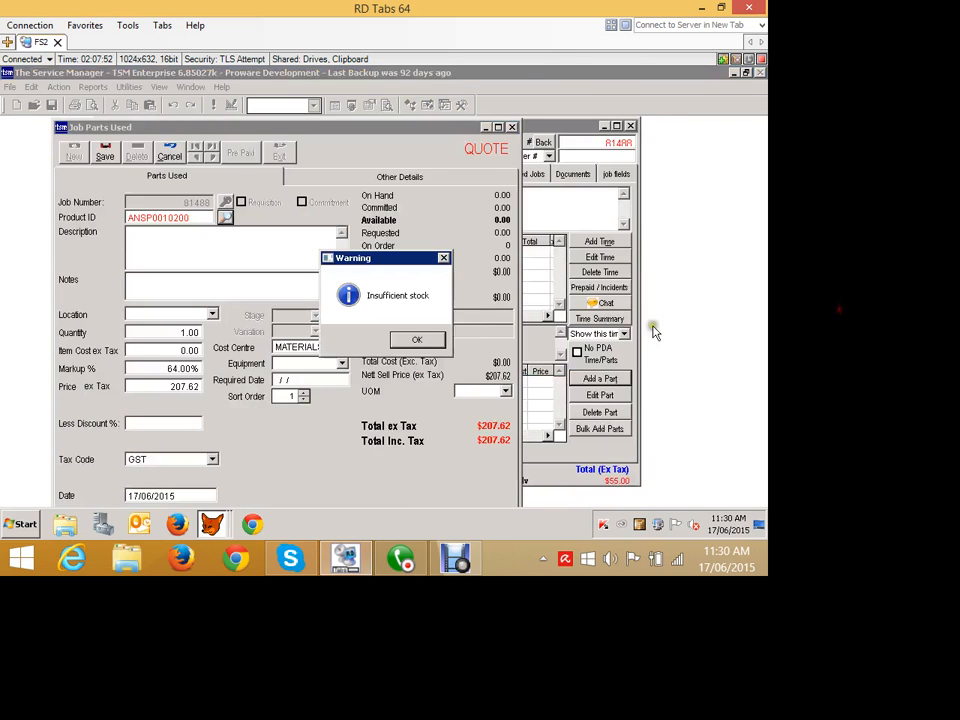
left_click(417, 340)
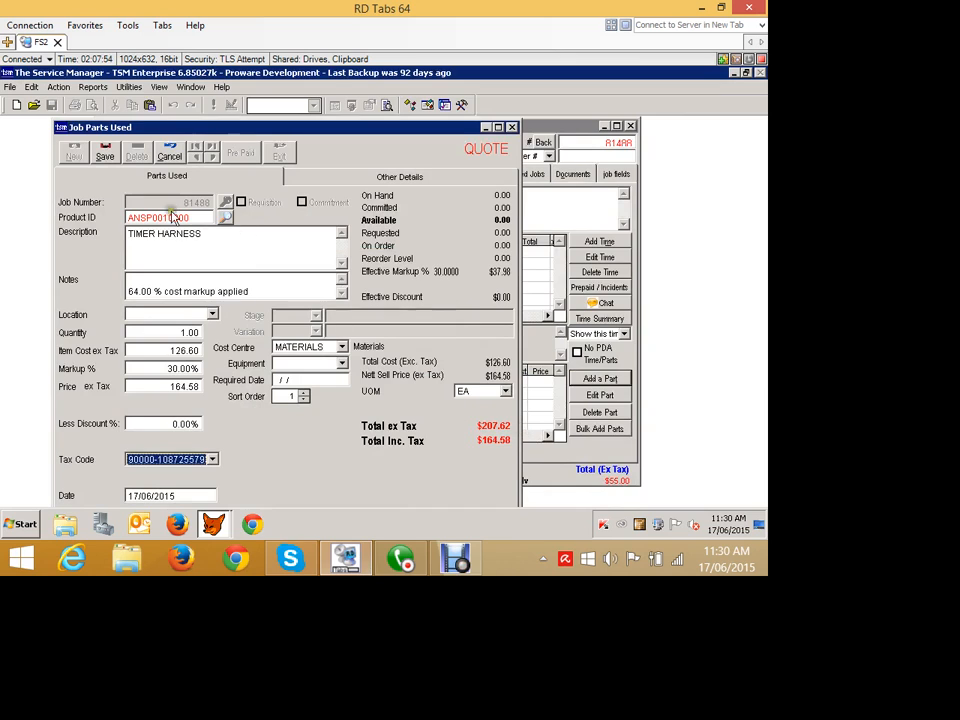
Set the part's location to NSW - Van 1 and save the part.
left_click(105, 153)
left_click(450, 339)
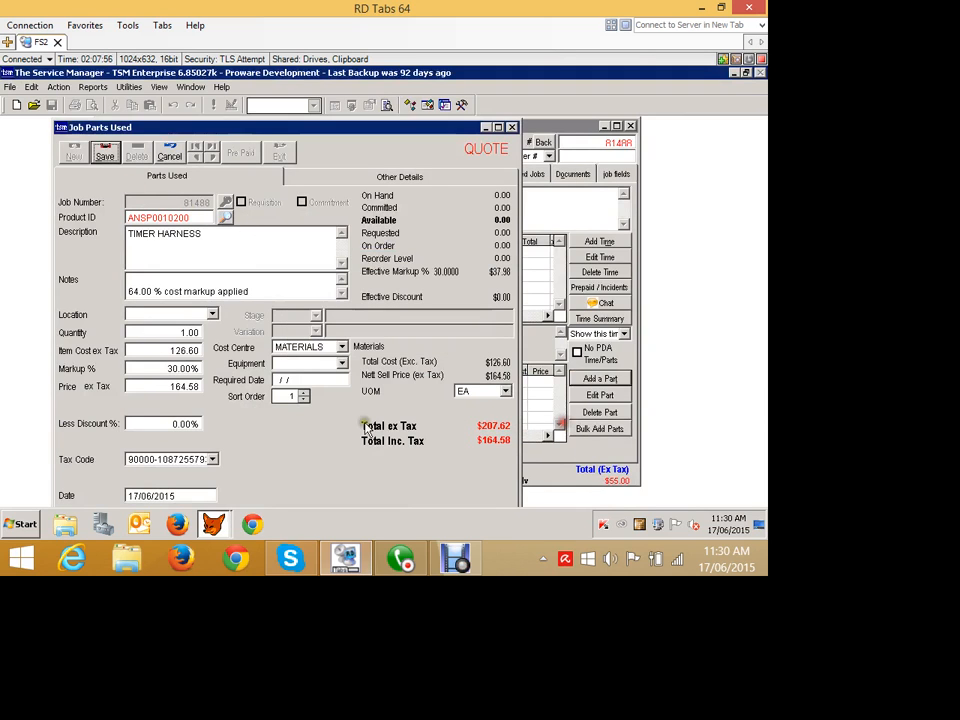
left_click(212, 314)
left_click(210, 327)
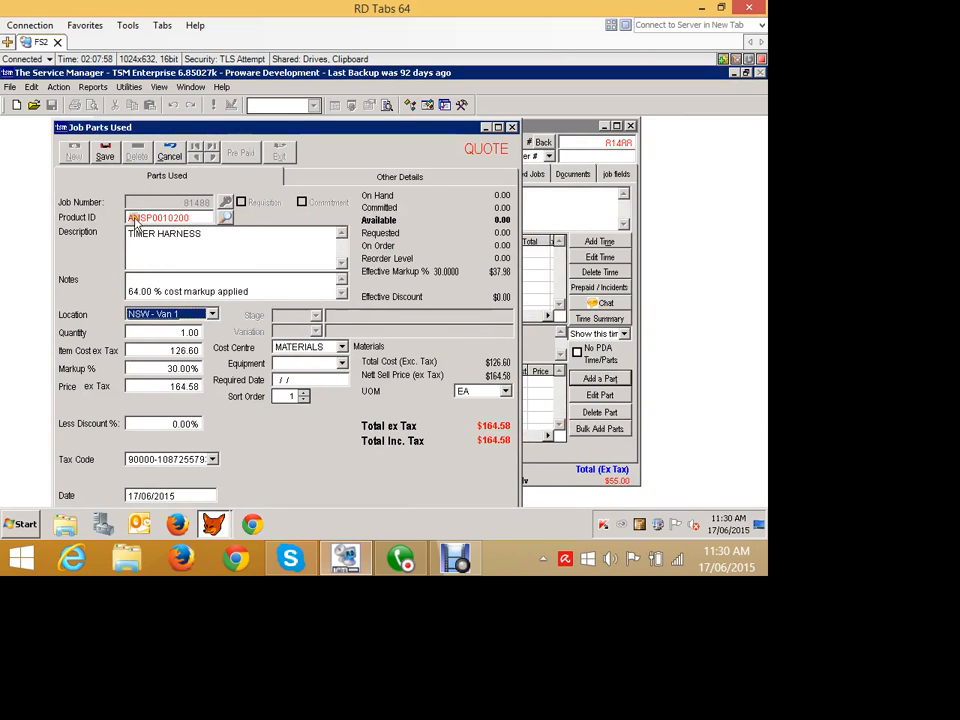
left_click(542, 126)
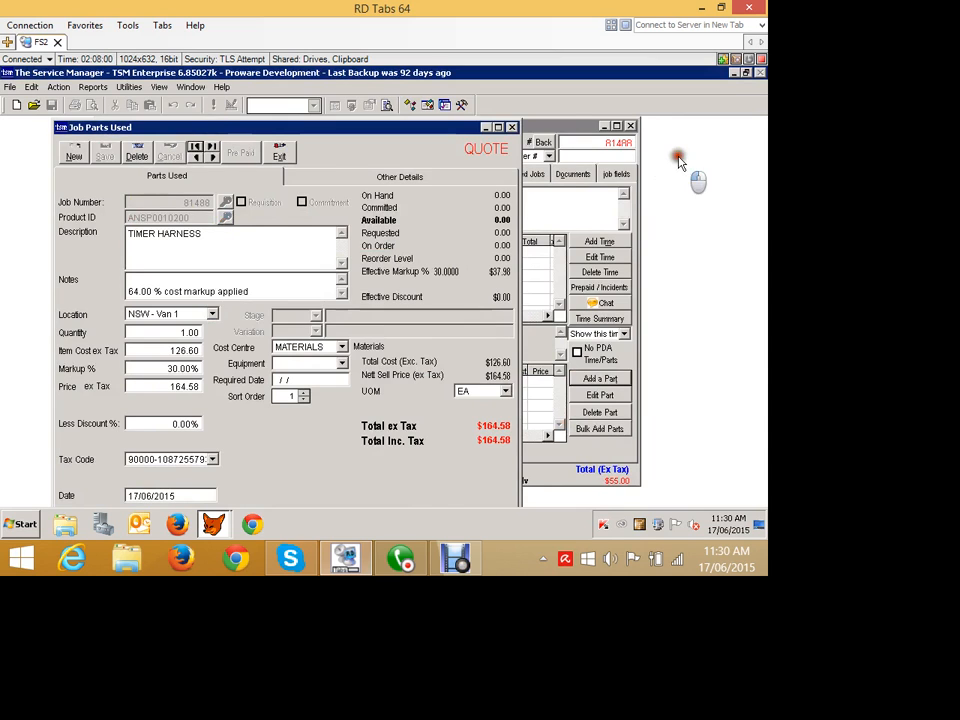
Start another part and pick ANSP0020756 MOTOR from the full product list, dismissing the stock warning.
left_click(162, 174)
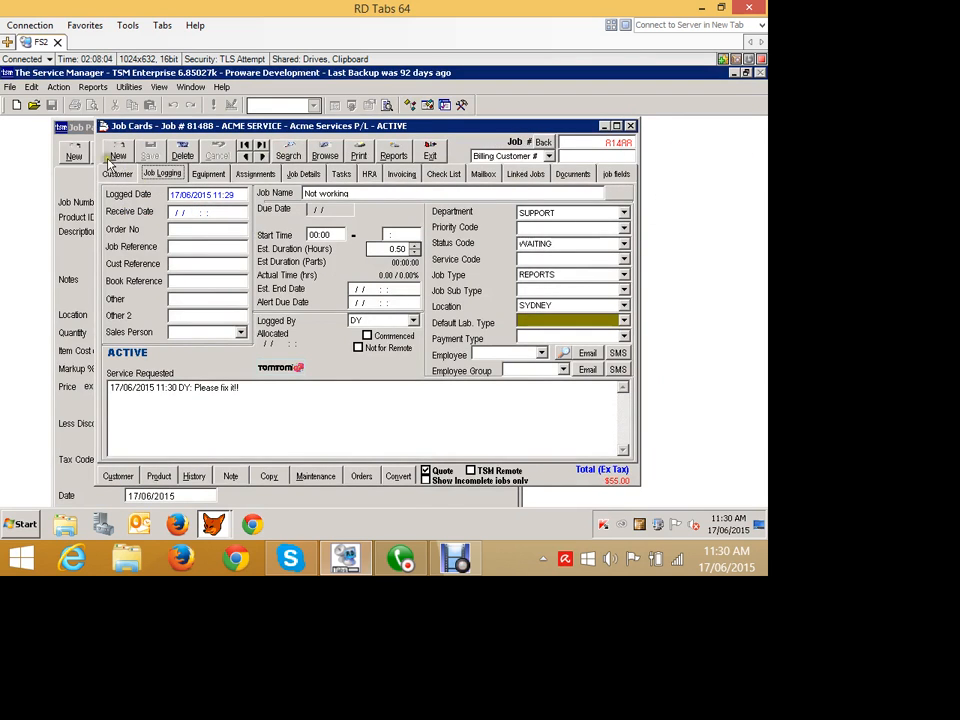
left_click(77, 124)
left_click(74, 151)
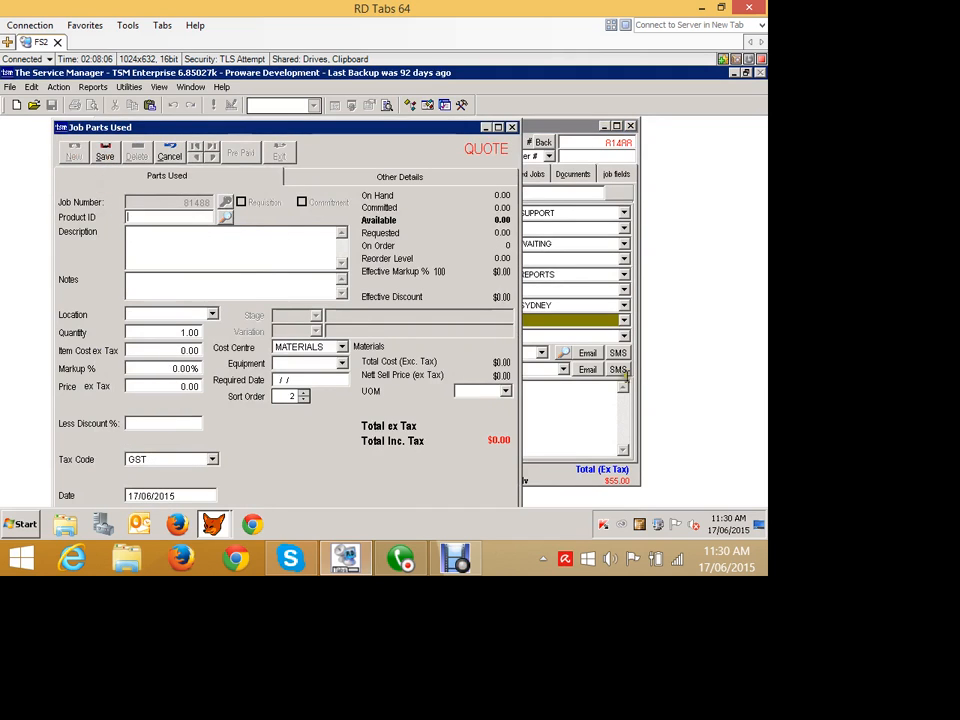
left_click(225, 217)
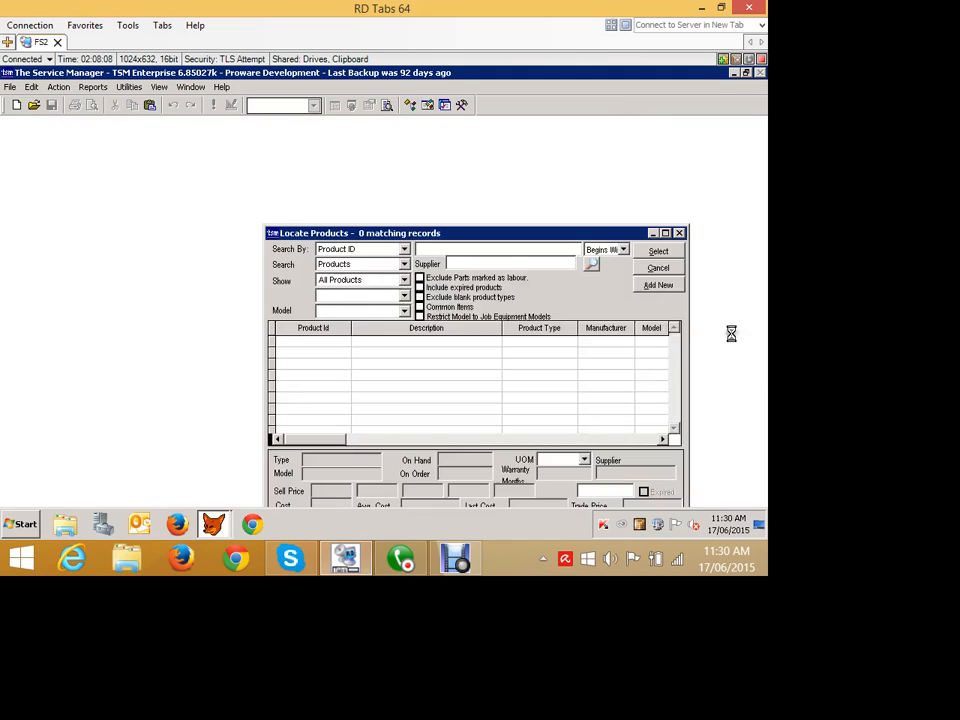
type("*")
key("Return")
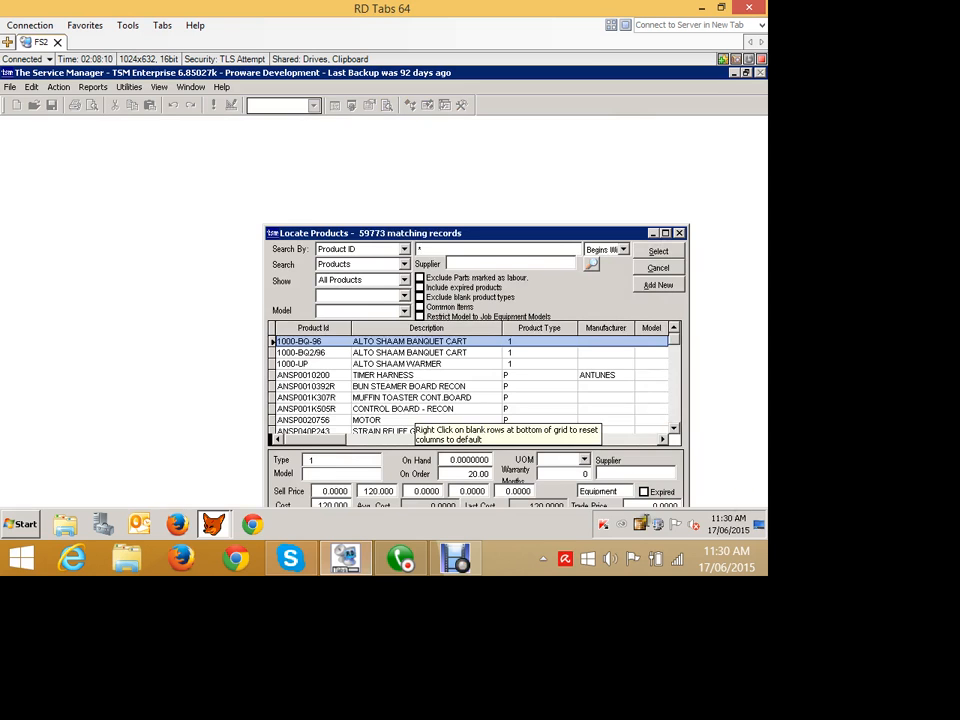
left_click(464, 420)
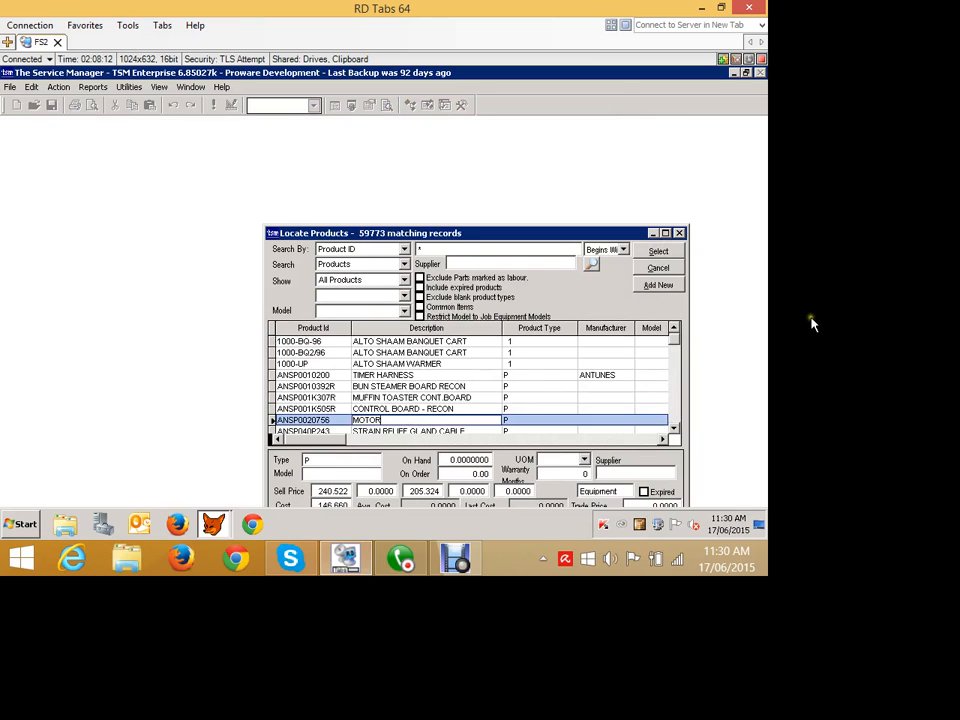
left_click(656, 250)
left_click(417, 340)
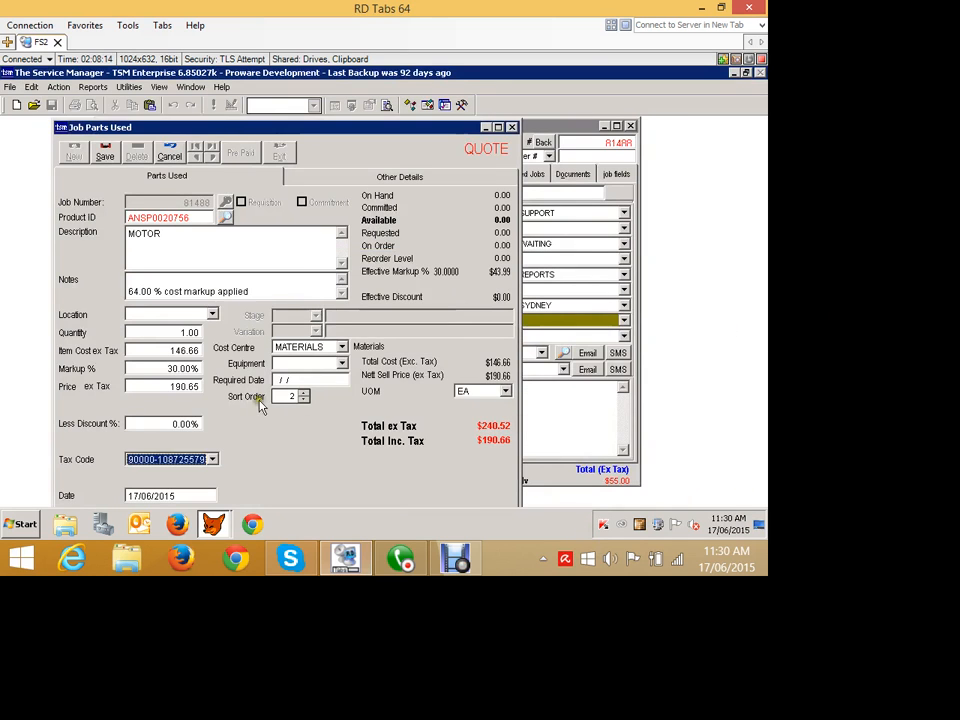
Set the motor part's location to NSW - Van 1 and save it.
left_click(212, 314)
left_click(232, 328)
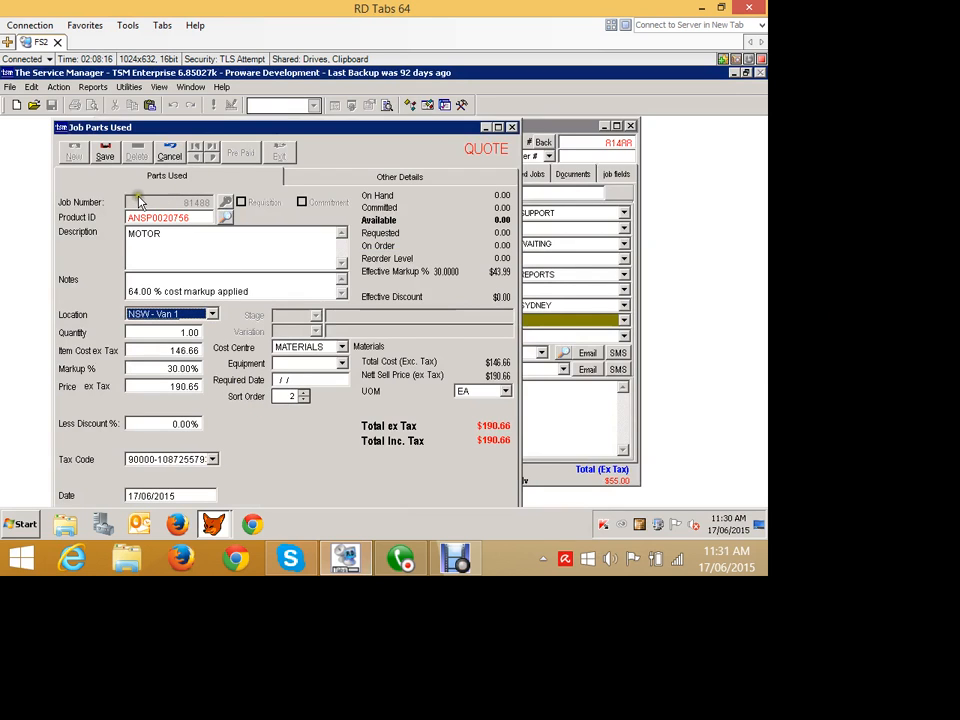
left_click(104, 152)
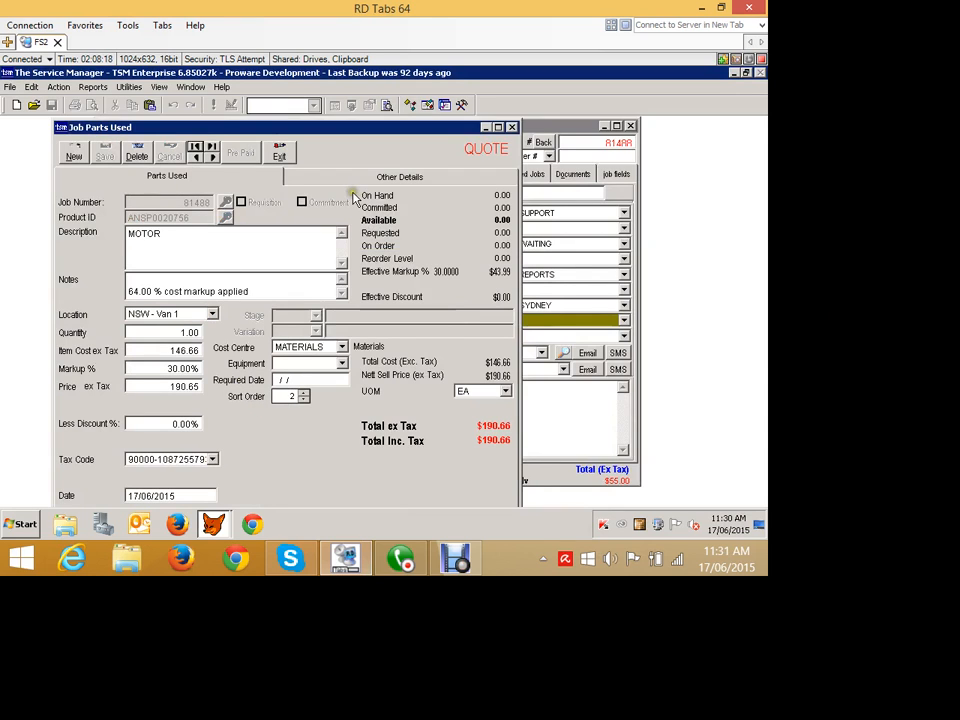
Close the part entry, print the quote form for the job and send it to email as a PDF attachment.
left_click(277, 152)
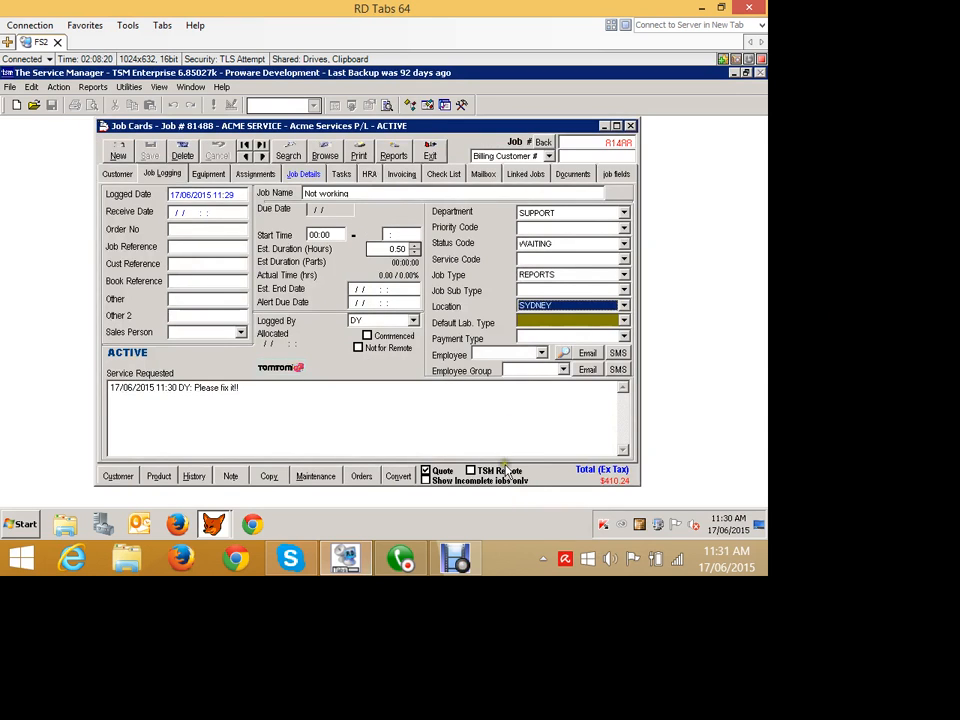
left_click(432, 156)
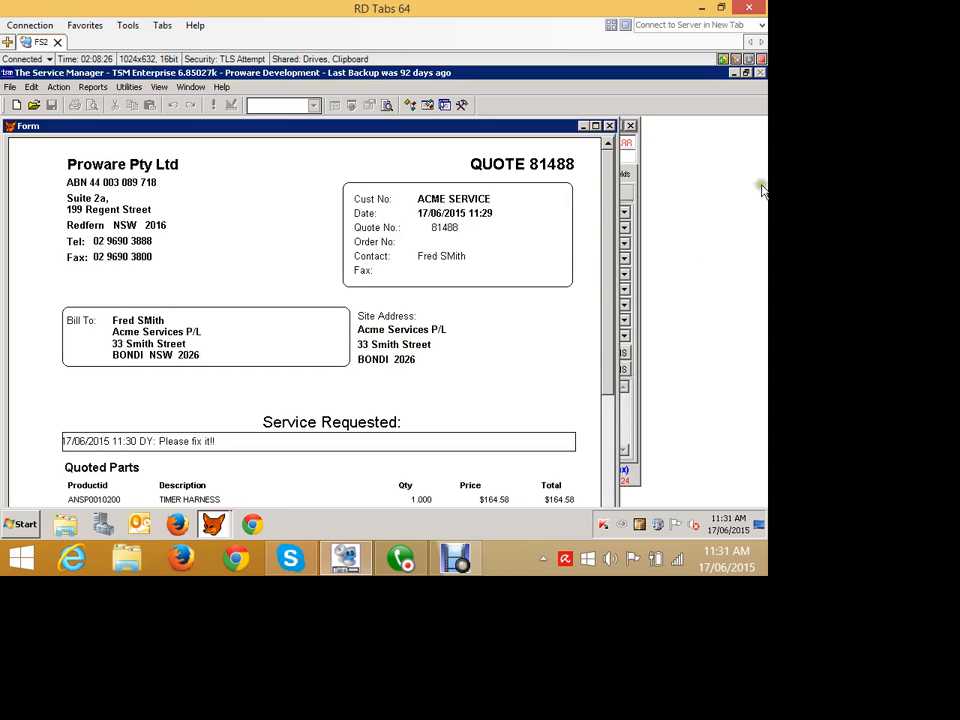
scroll(664, 274, "down", 5)
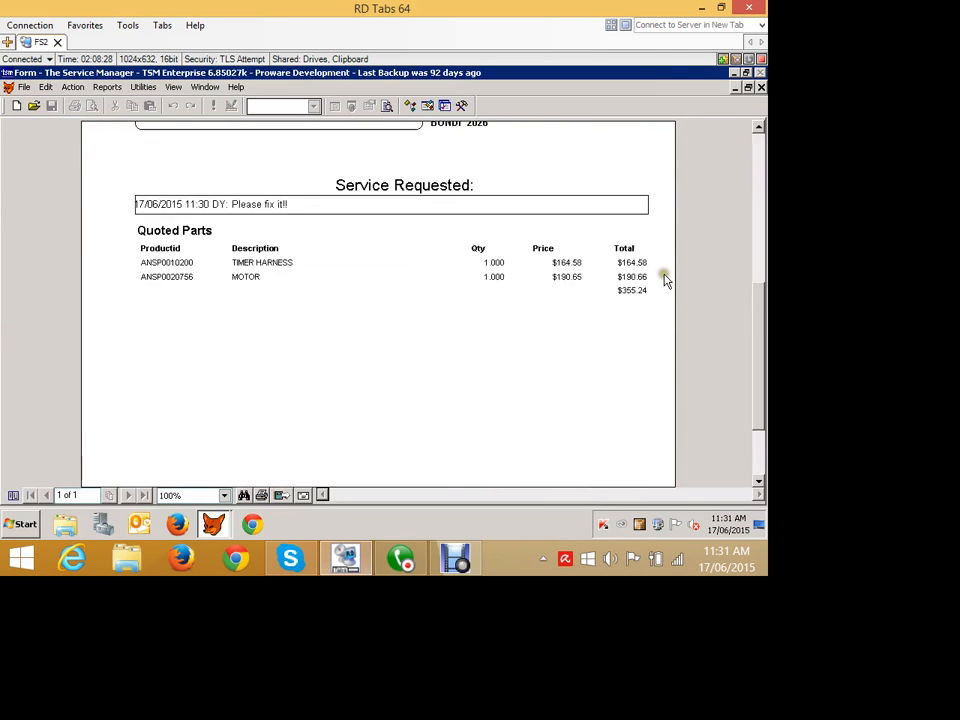
left_click(950, 109)
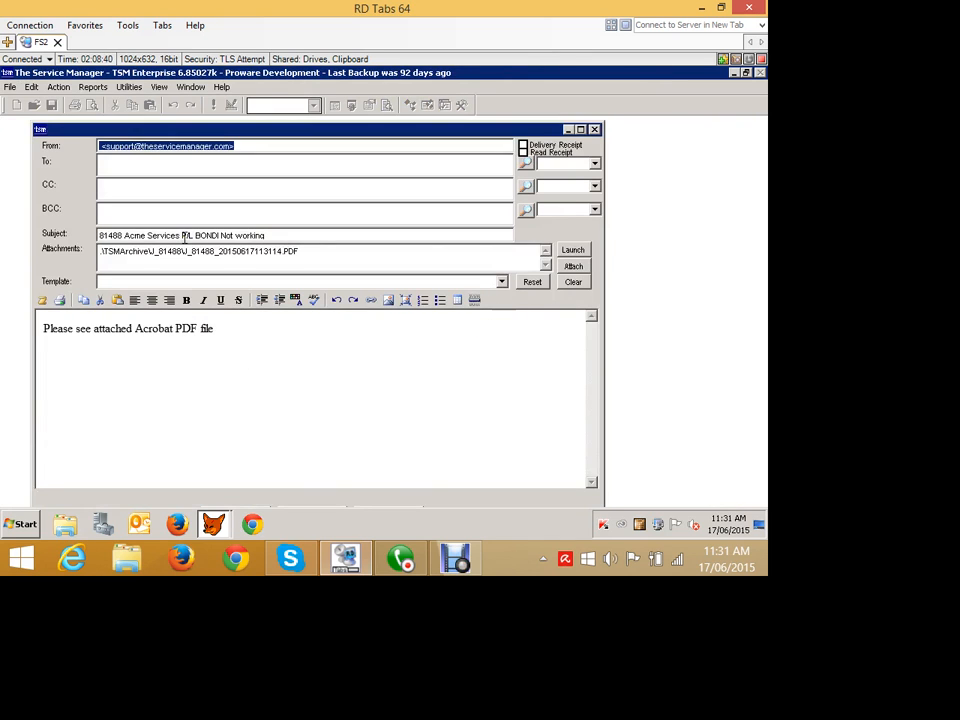
Open the attached quote PDF to review it, then close the PDF viewer and the email window.
left_click(573, 250)
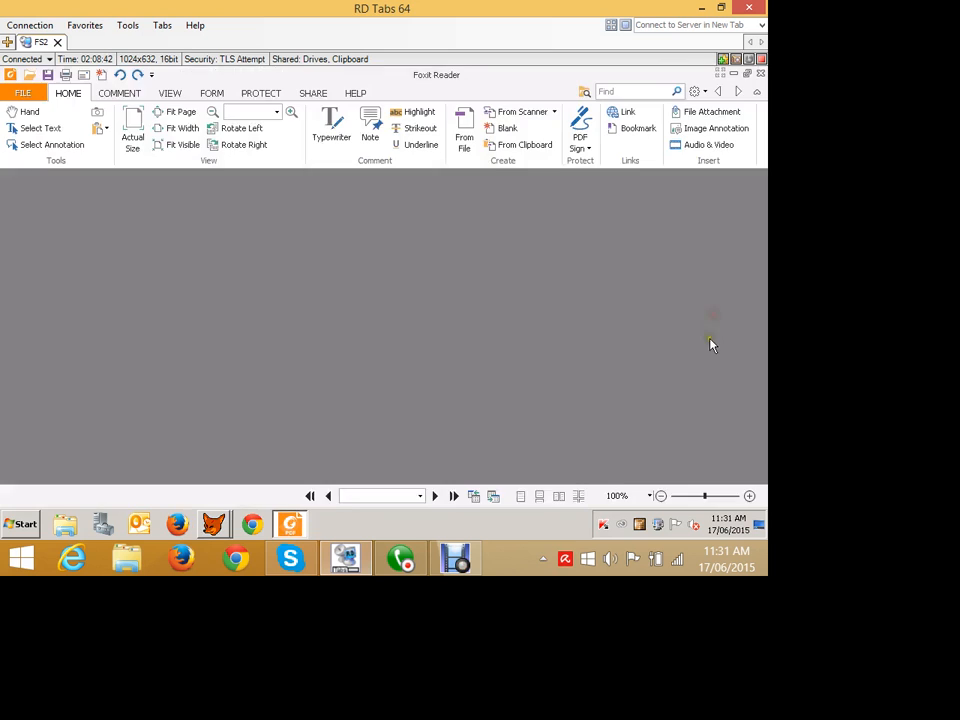
scroll(613, 360, "down", 6)
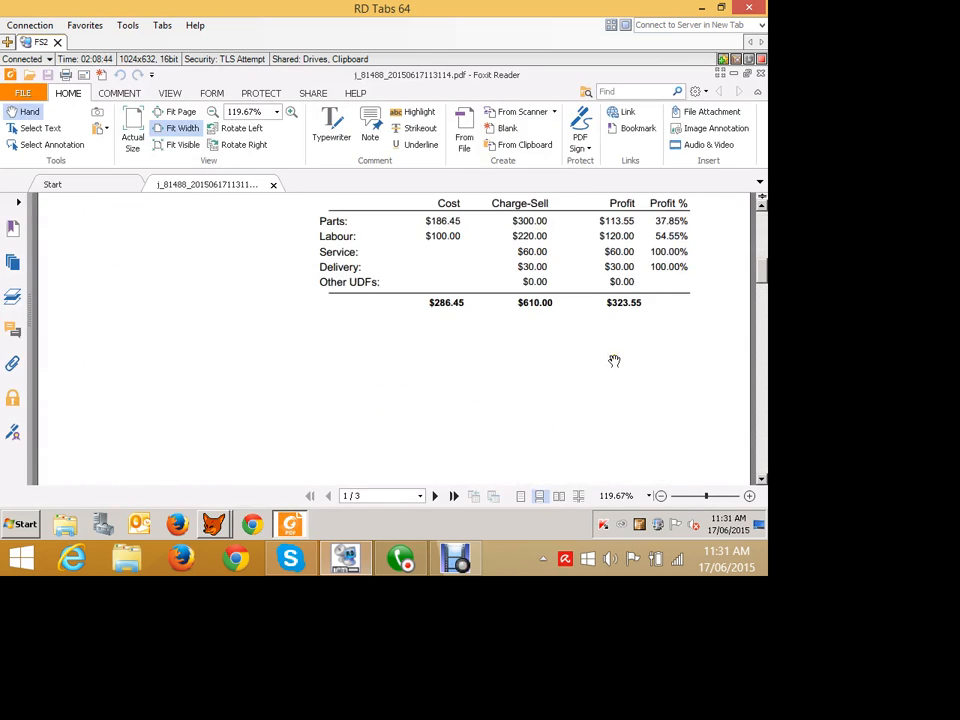
scroll(613, 360, "up", 2)
left_click(760, 73)
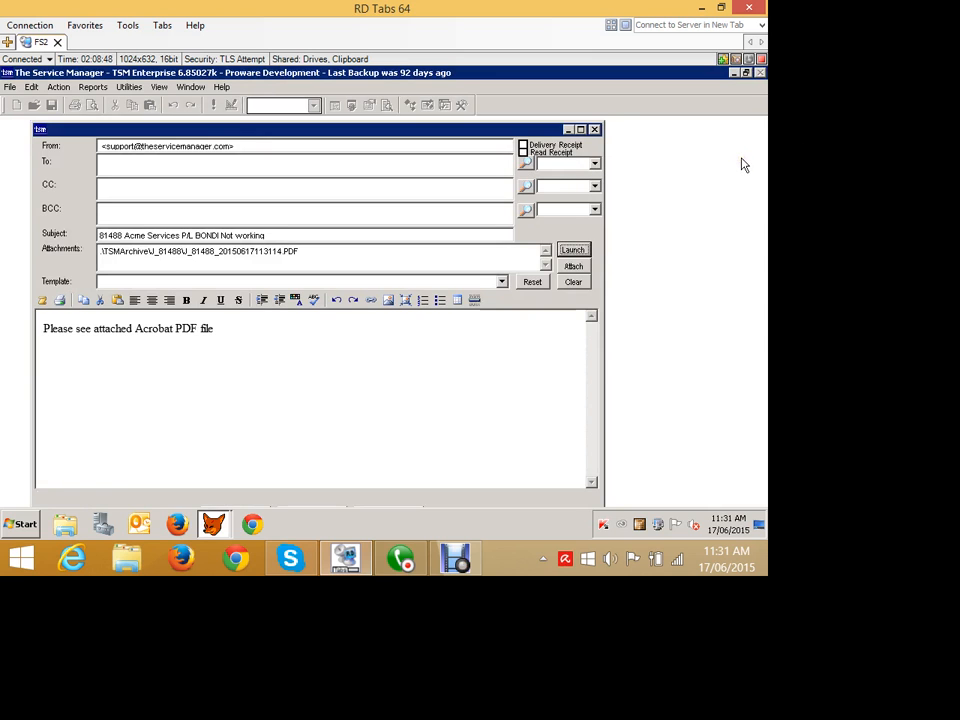
left_click(595, 130)
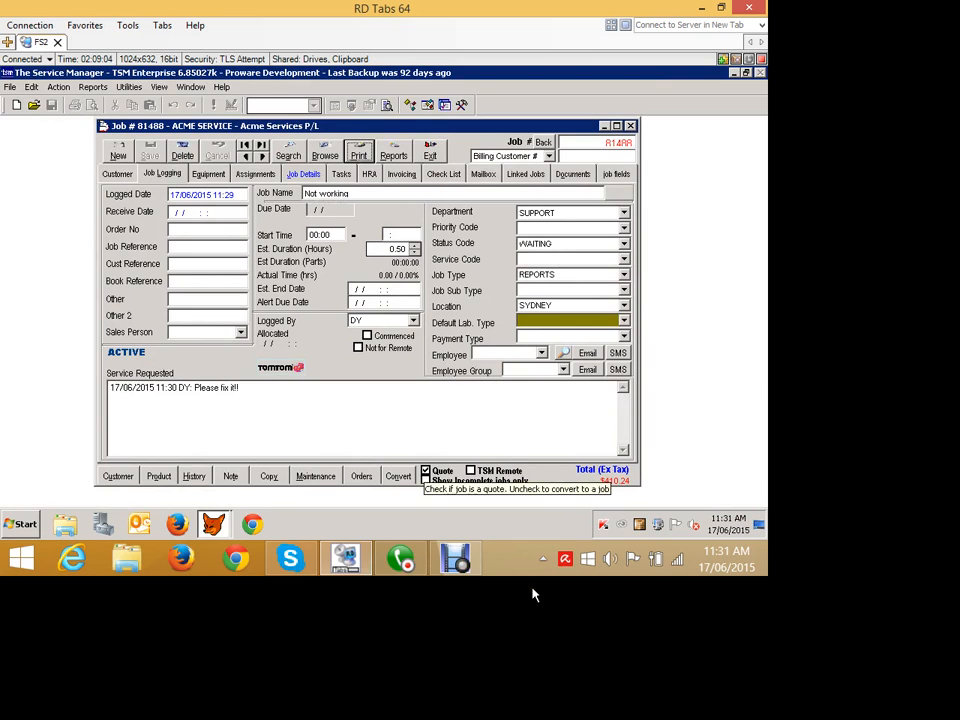
Convert the quote to a job, keeping the fixed quoted parts price.
left_click(426, 471)
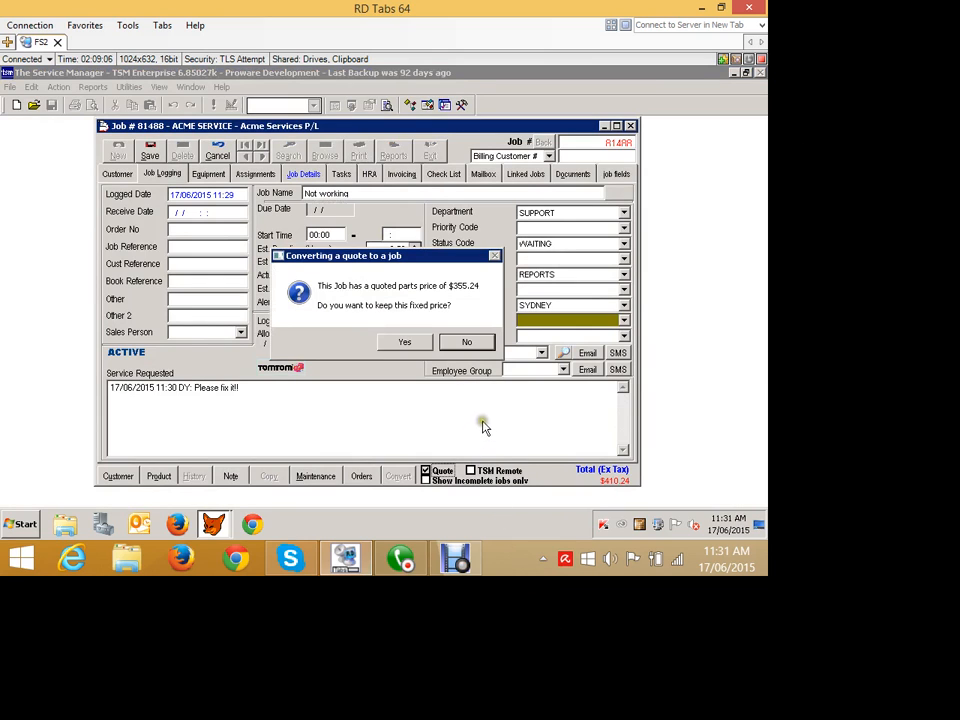
left_click(402, 343)
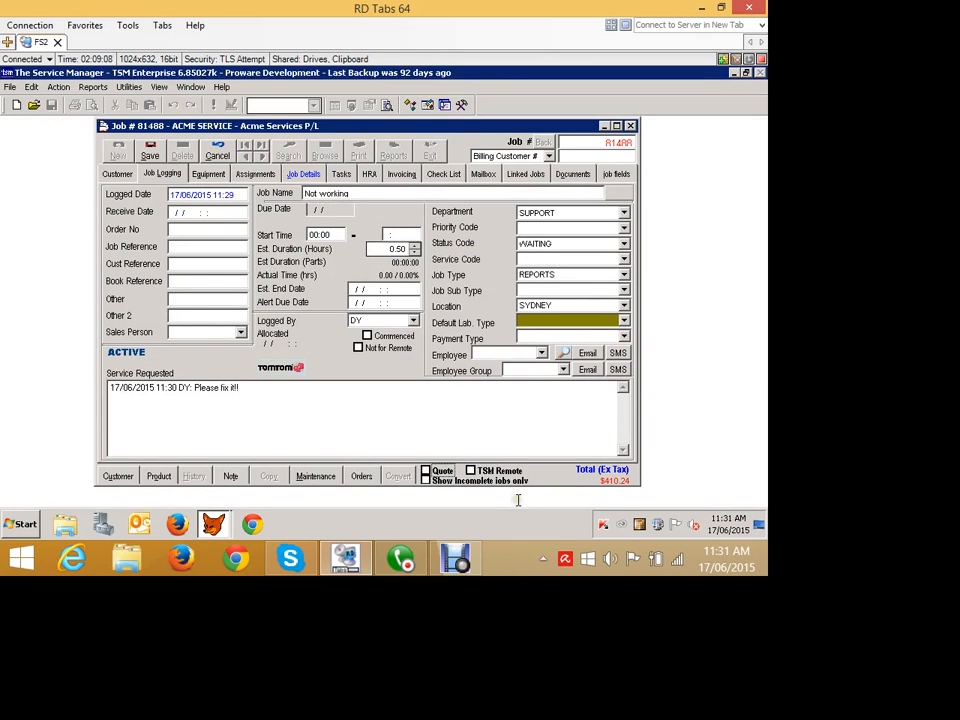
Save the job, entering order number 123123 when required.
left_click(151, 154)
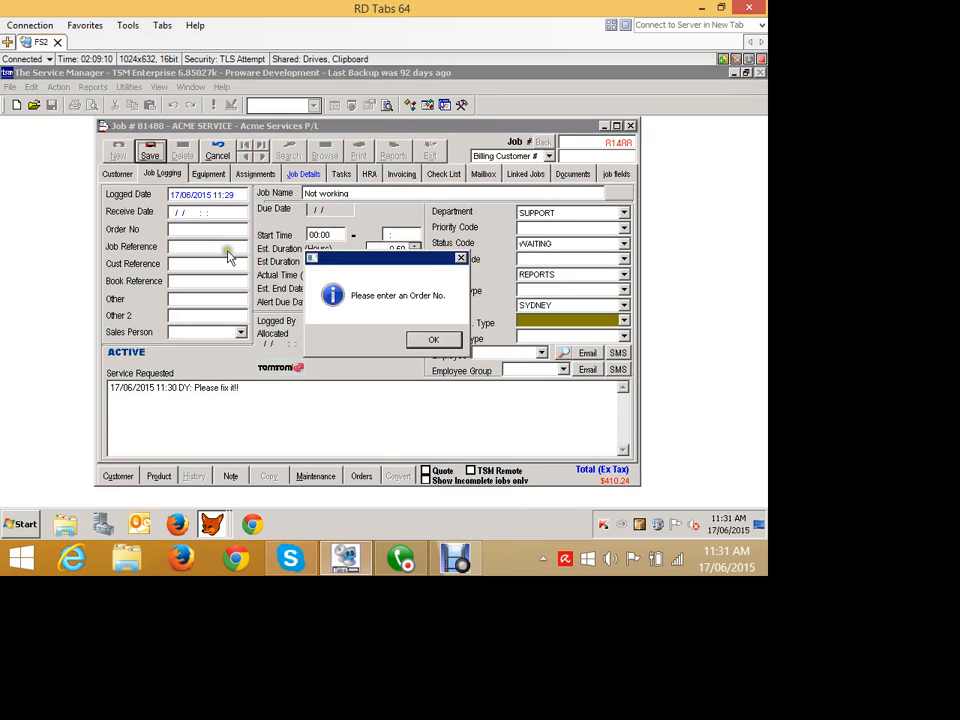
left_click(431, 339)
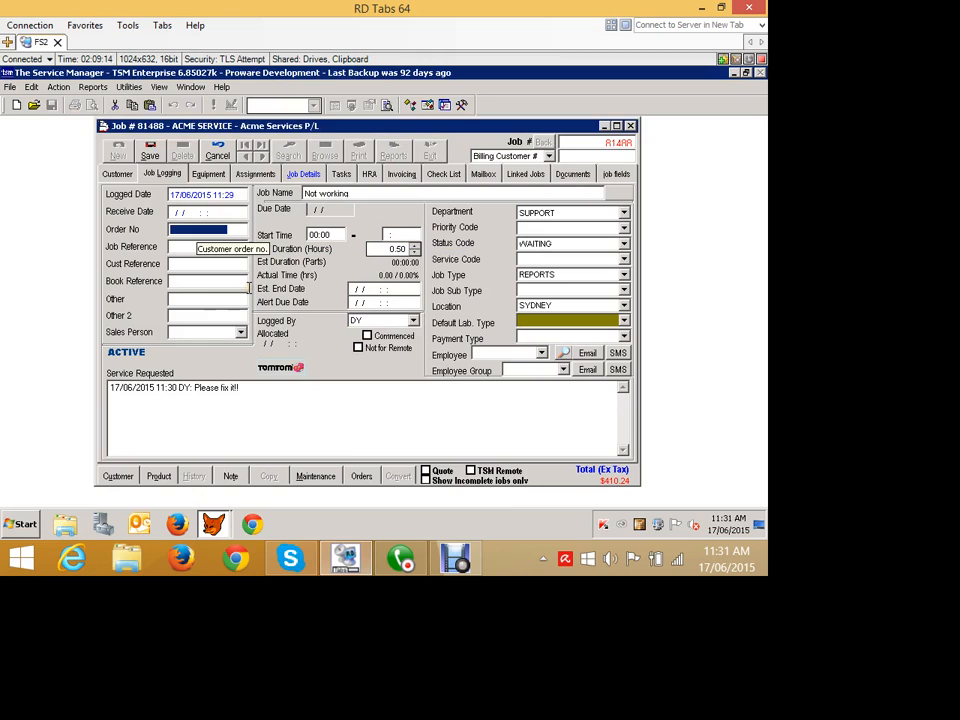
type("123123")
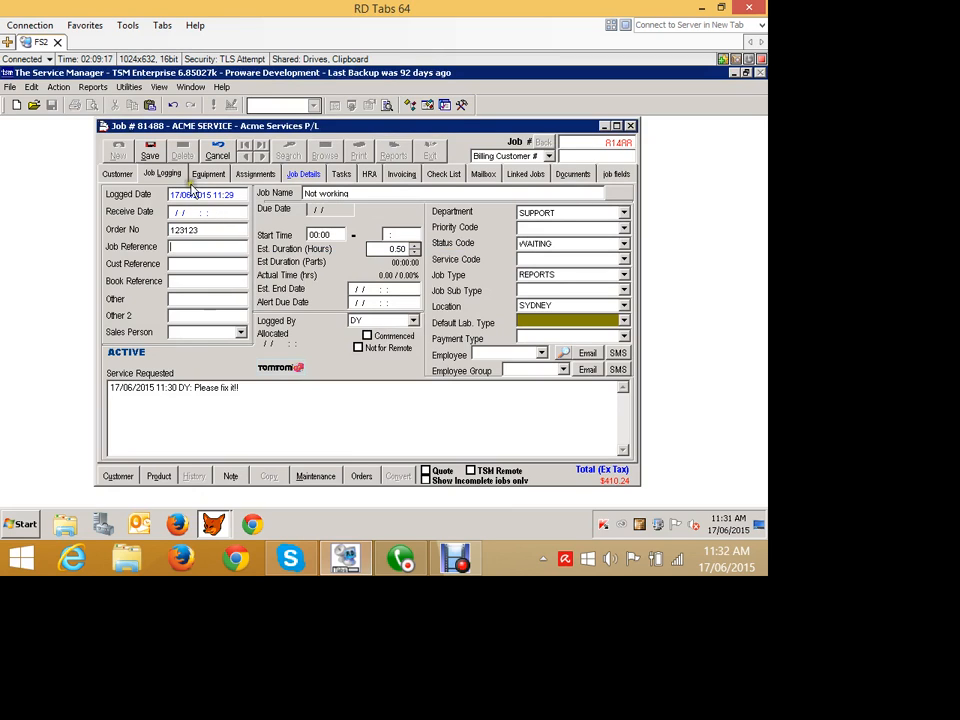
key("alt+s")
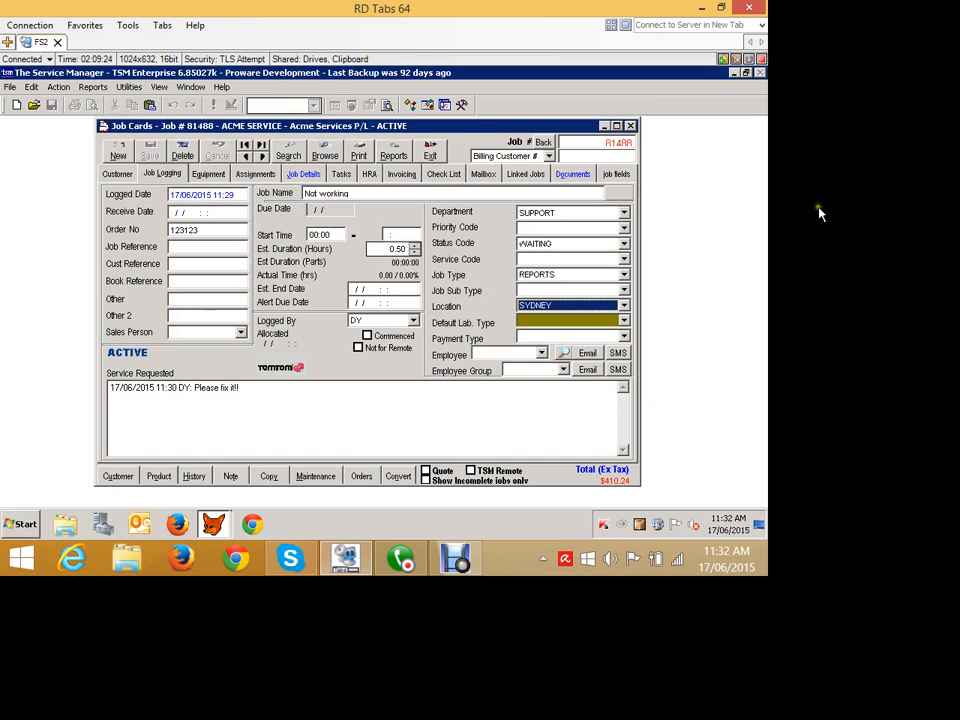
Review the job's attached documents and the quoted parts in the job details.
left_click(573, 173)
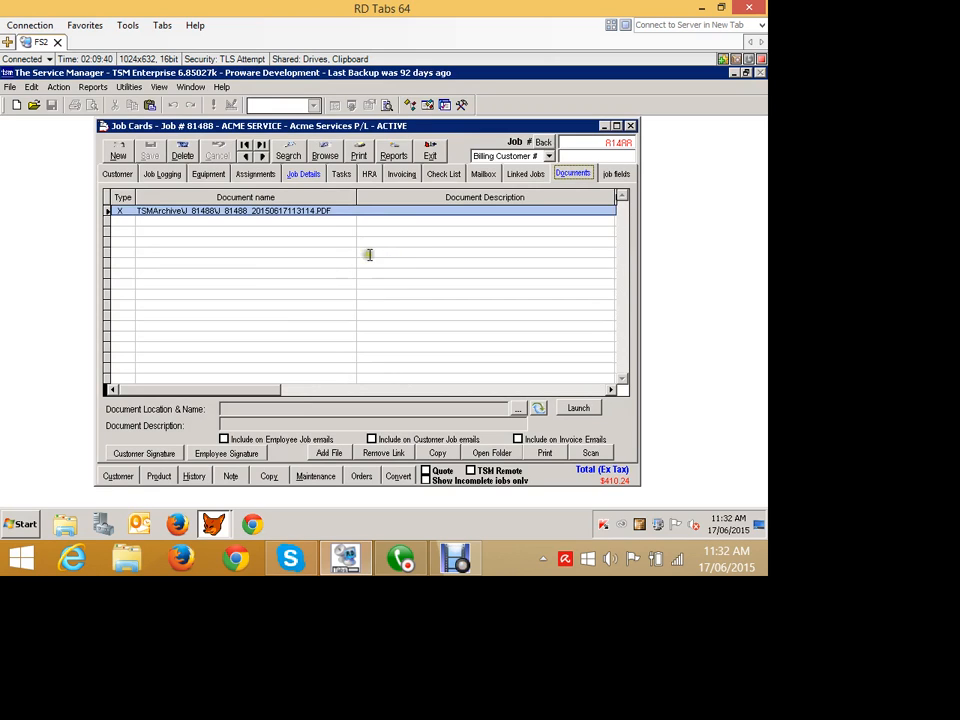
left_click(378, 218)
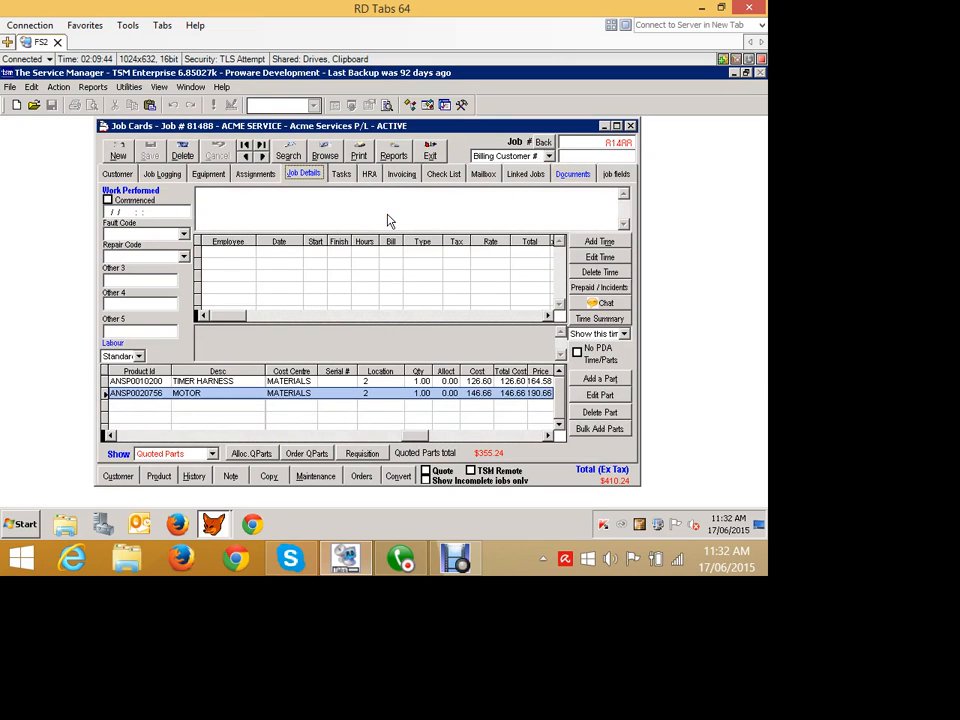
left_click(427, 267)
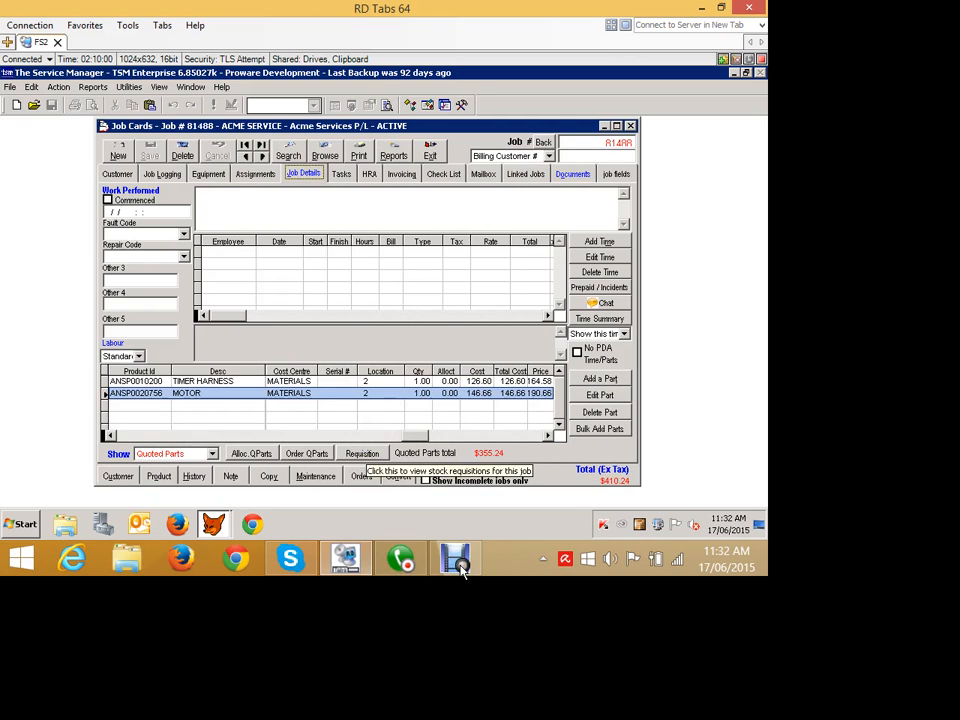
Create a stock requisition for the job's quoted stock.
left_click(368, 453)
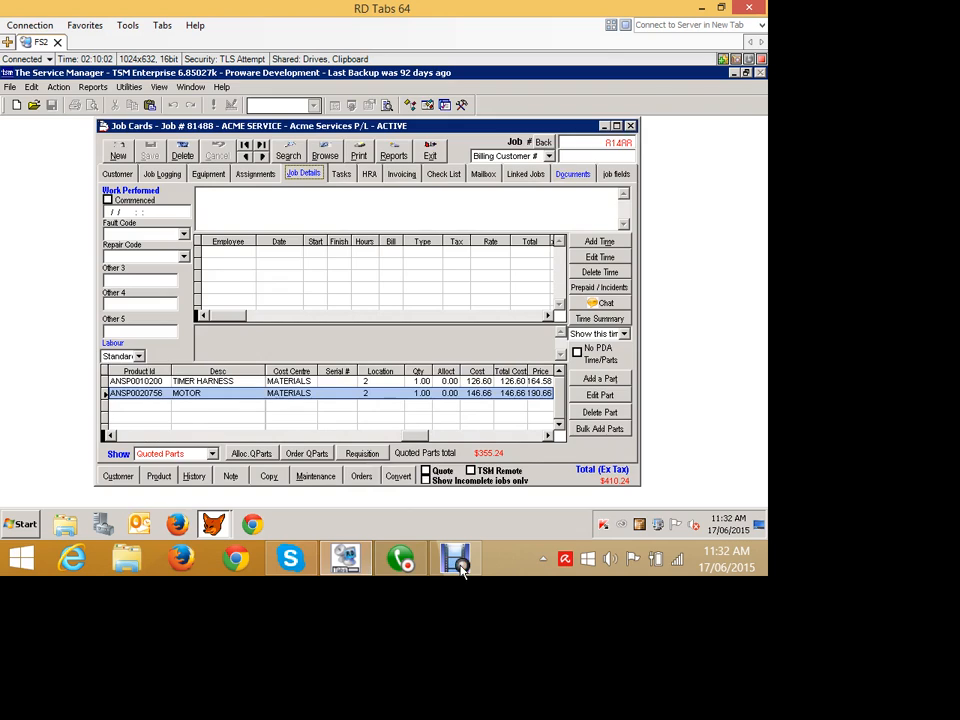
mouse_move(694, 193)
left_mouse_down()
mouse_move(409, 156)
mouse_move(322, 131)
left_mouse_up()
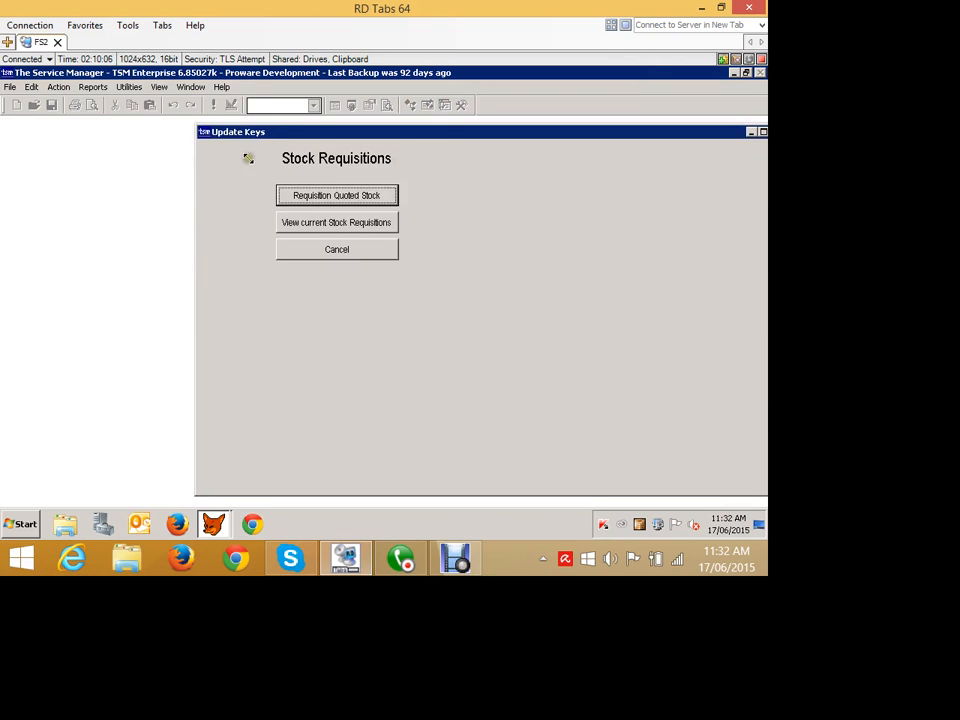
left_click_drag(249, 165, 302, 242)
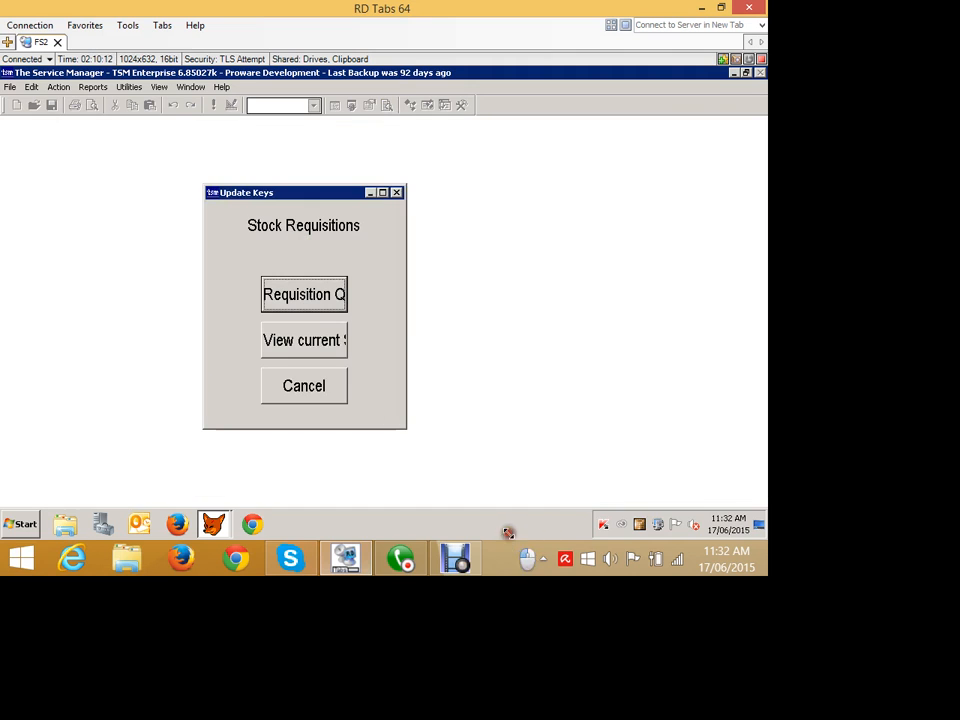
left_click_drag(510, 531, 685, 611)
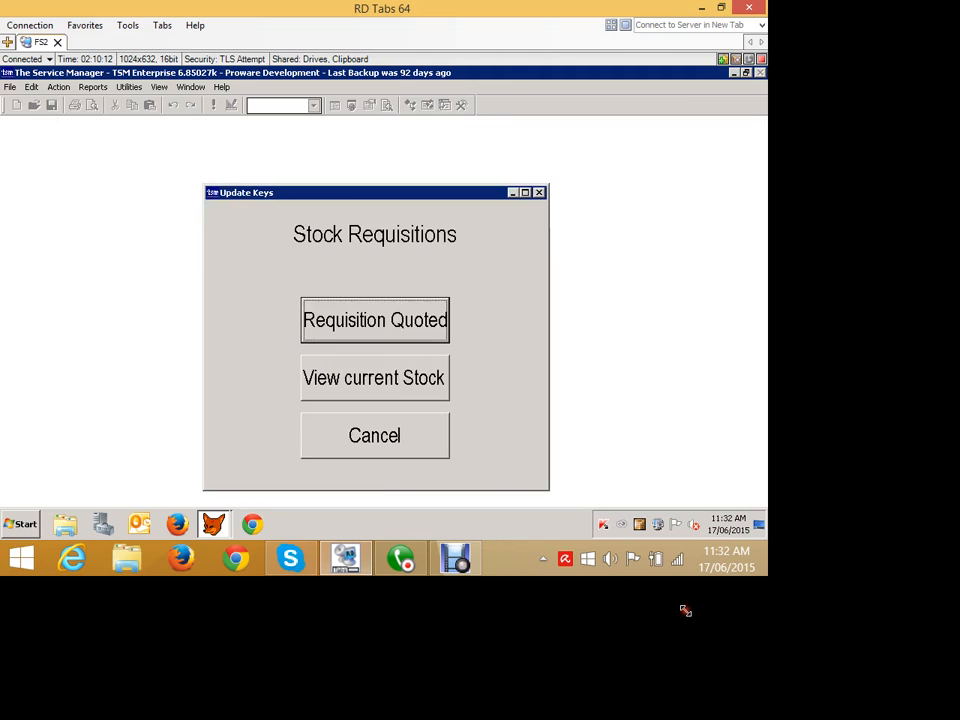
left_click(468, 394)
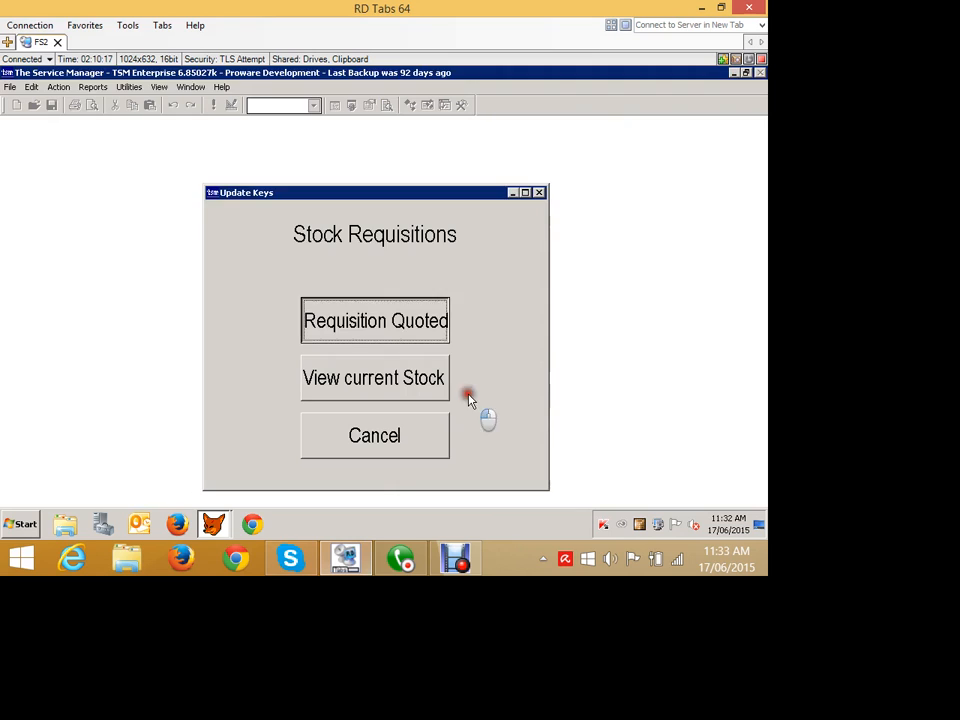
left_click(548, 430)
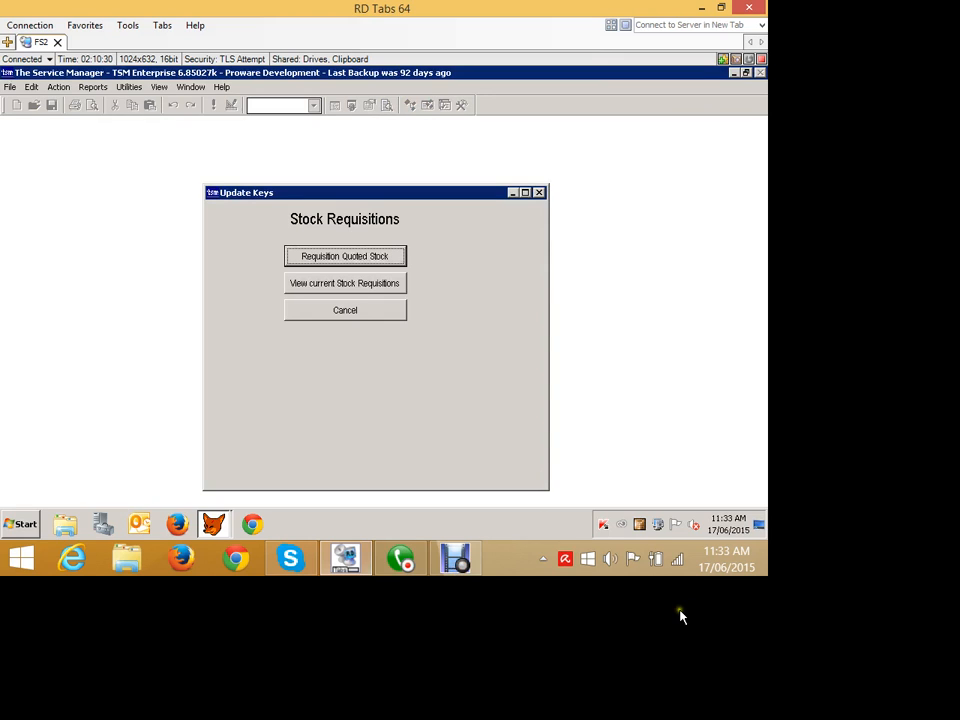
View the current stock requisitions for the job, then close the requisitions window.
mouse_move(685, 612)
left_mouse_down()
mouse_move(500, 473)
mouse_move(518, 454)
mouse_move(553, 471)
left_mouse_up()
left_click(350, 306)
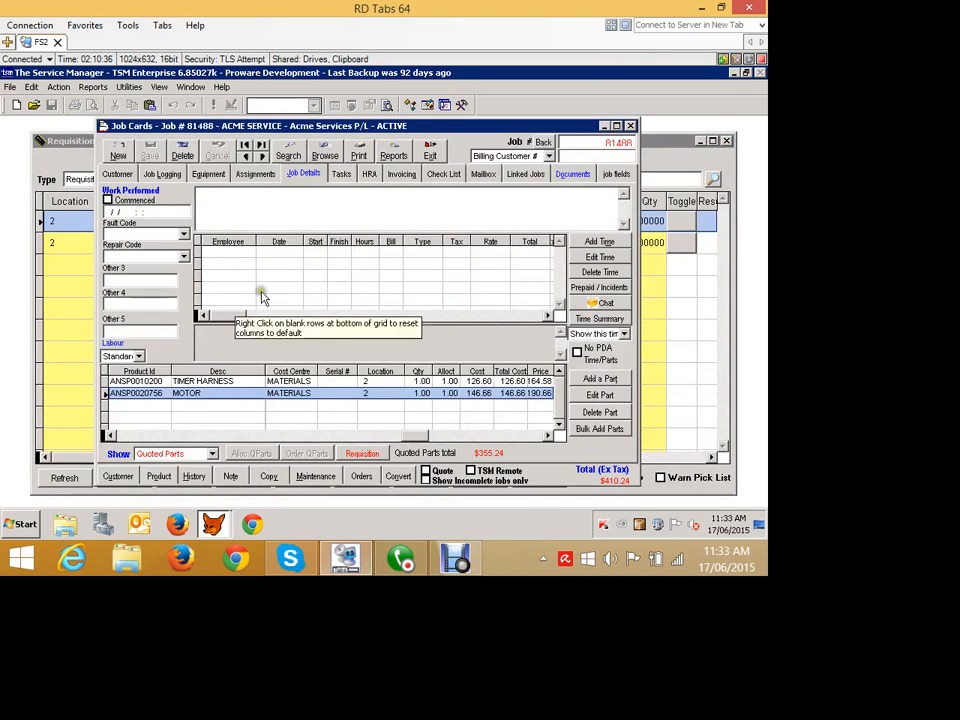
left_click(80, 163)
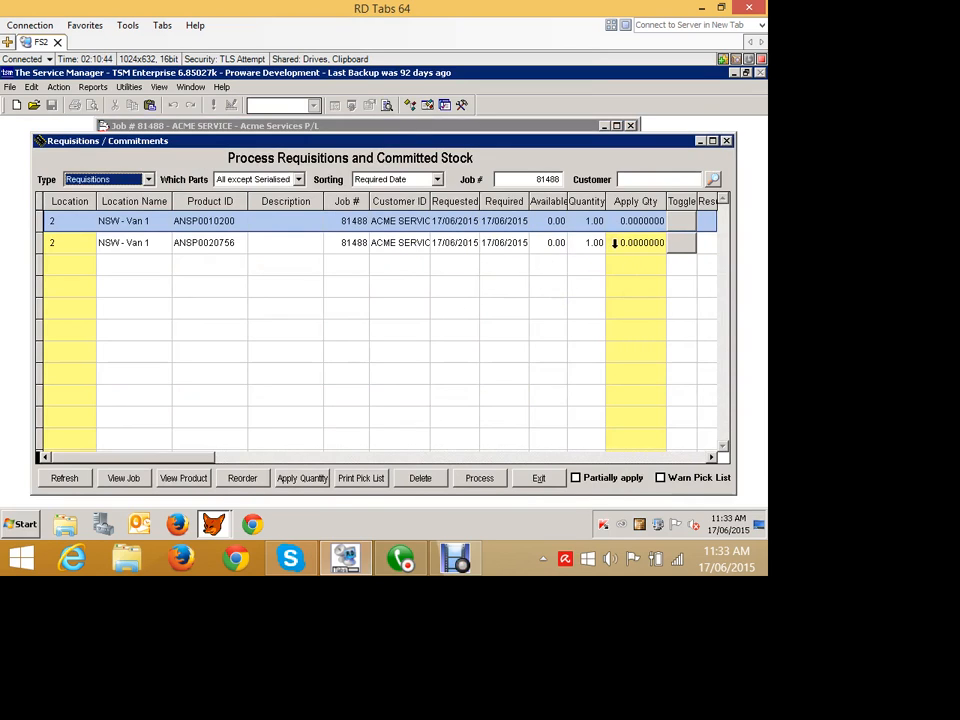
left_click(537, 478)
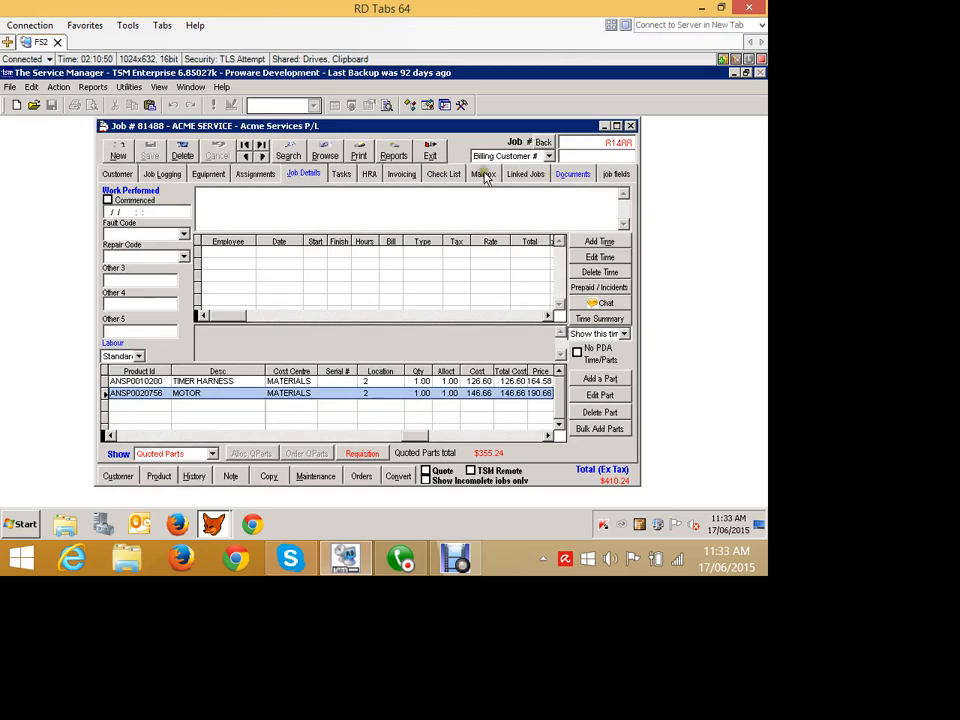
Minimize the job card, open Requisitions/Commitments and list requisitions for all parts except serialised.
left_click(603, 126)
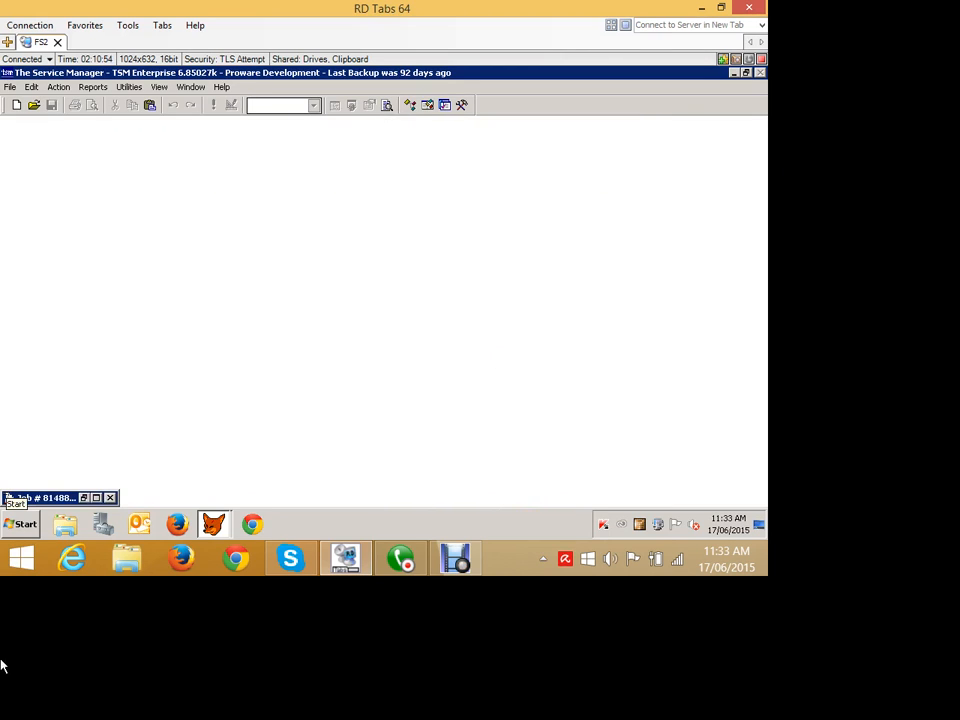
left_click(59, 87)
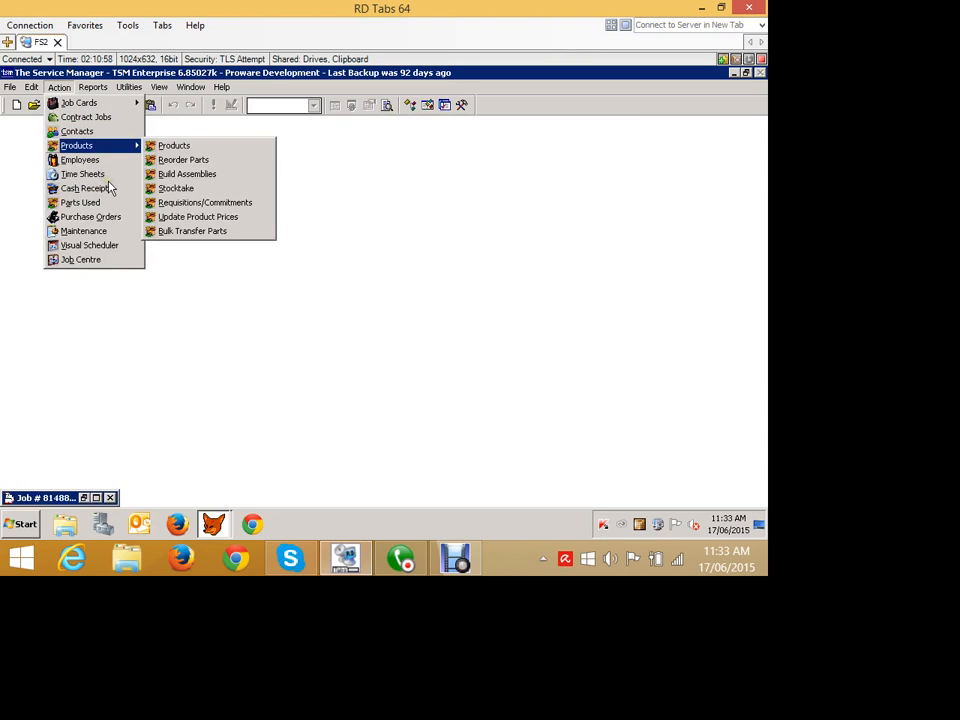
left_click(205, 202)
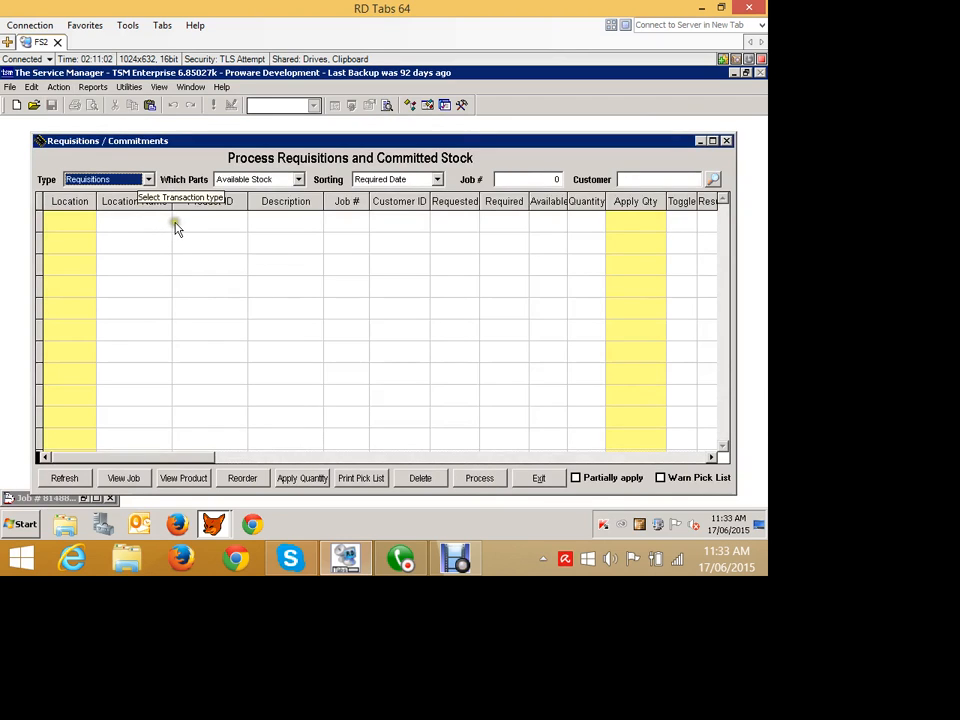
left_click(65, 479)
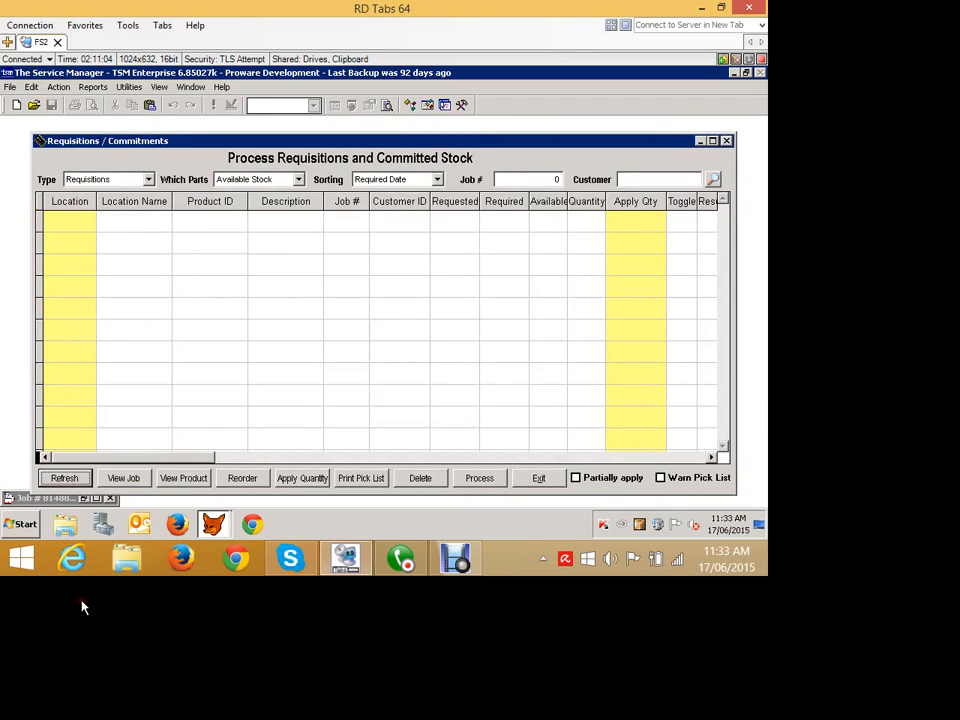
left_click(296, 181)
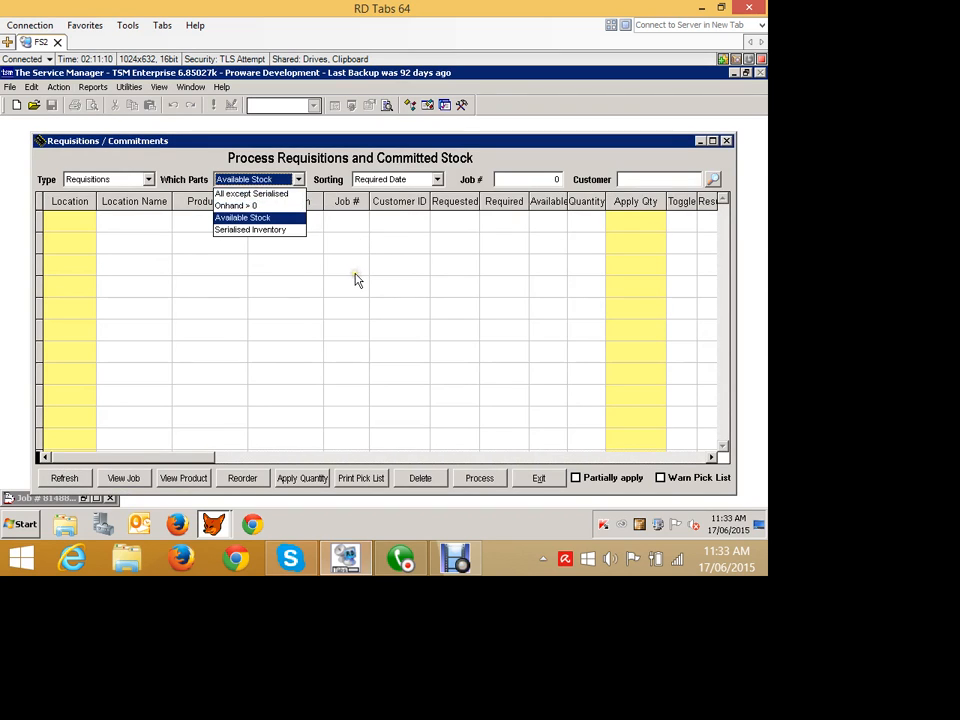
key("Up")
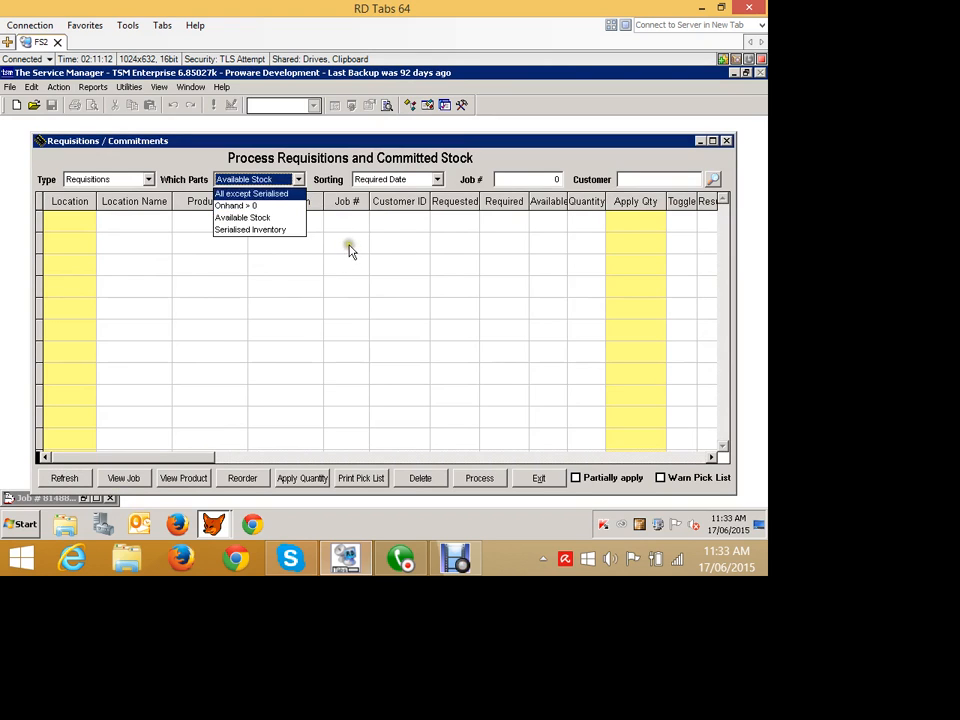
key("Return")
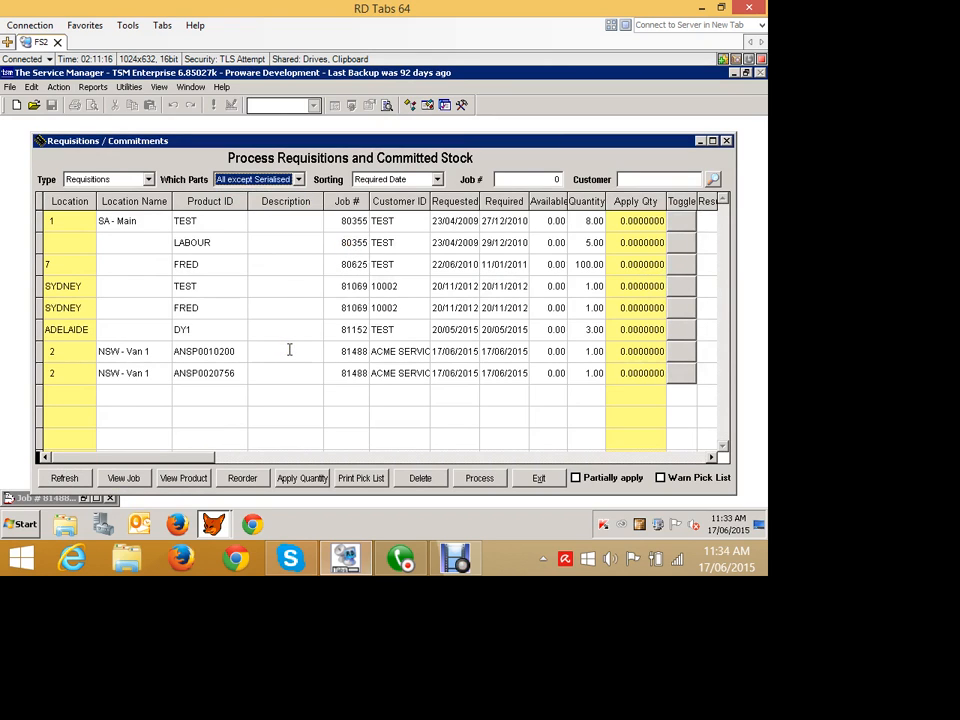
Switch the parts filter back to Available Stock.
left_click(299, 180)
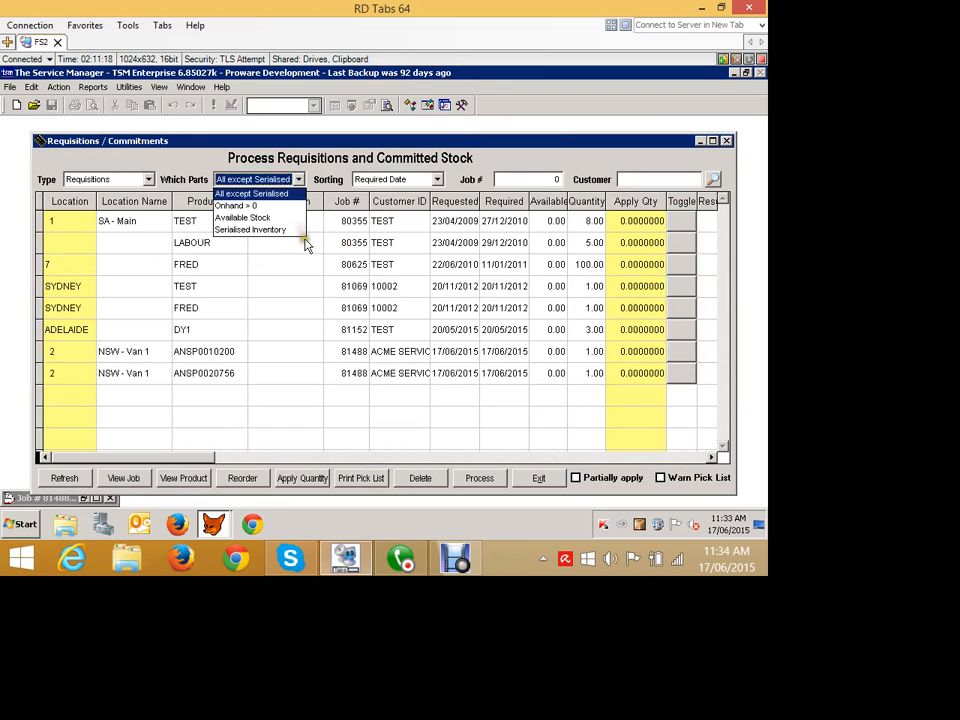
key("Down")
key("Down")
key("Return")
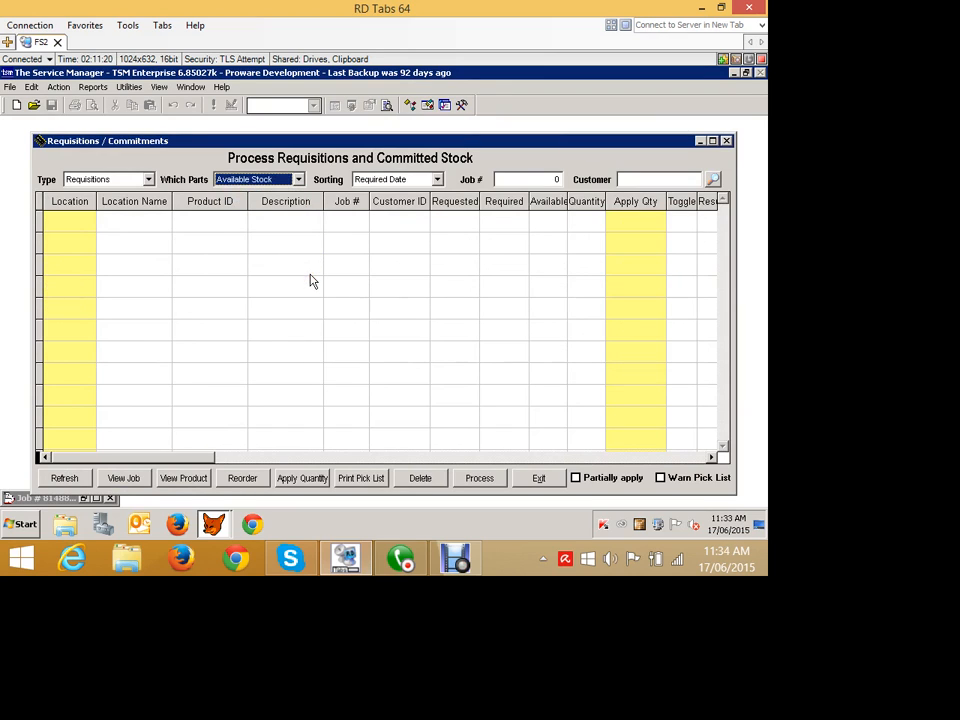
Set the Which Parts filter to All except Serialised.
left_click(298, 180)
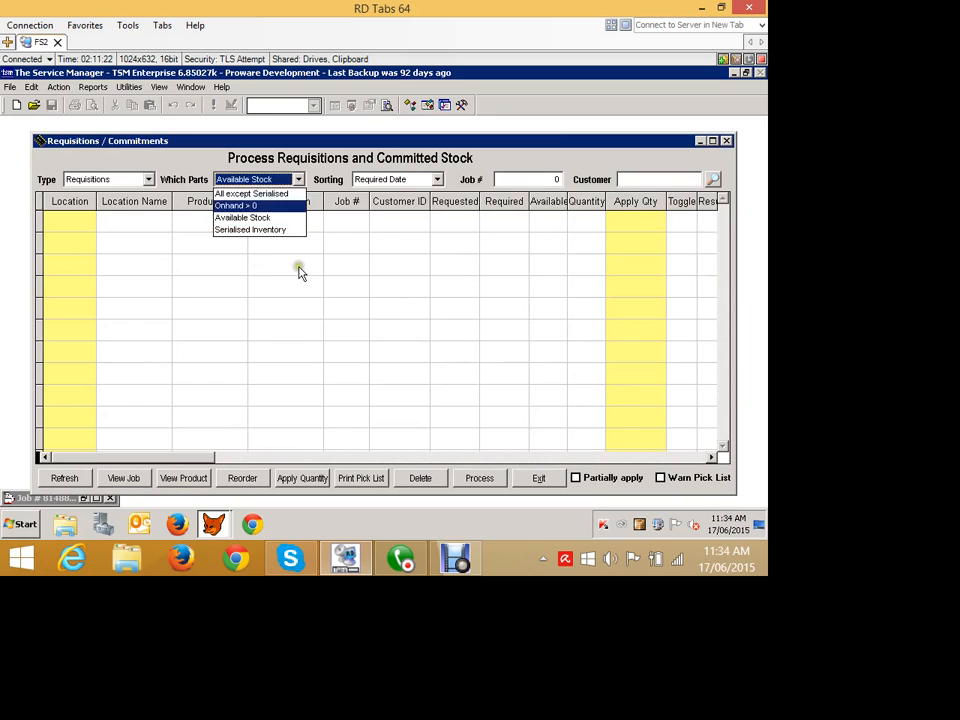
key("Up")
key("Return")
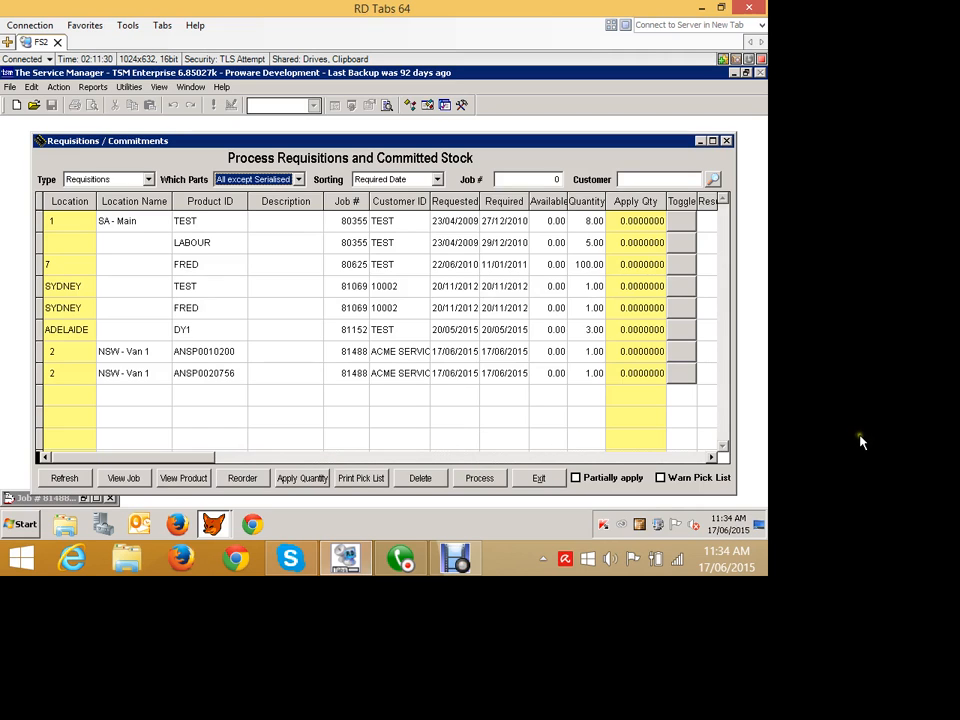
Toggle the two job 81488 requisition lines and reselect the Requisitions type.
left_click(683, 351)
left_click(681, 374)
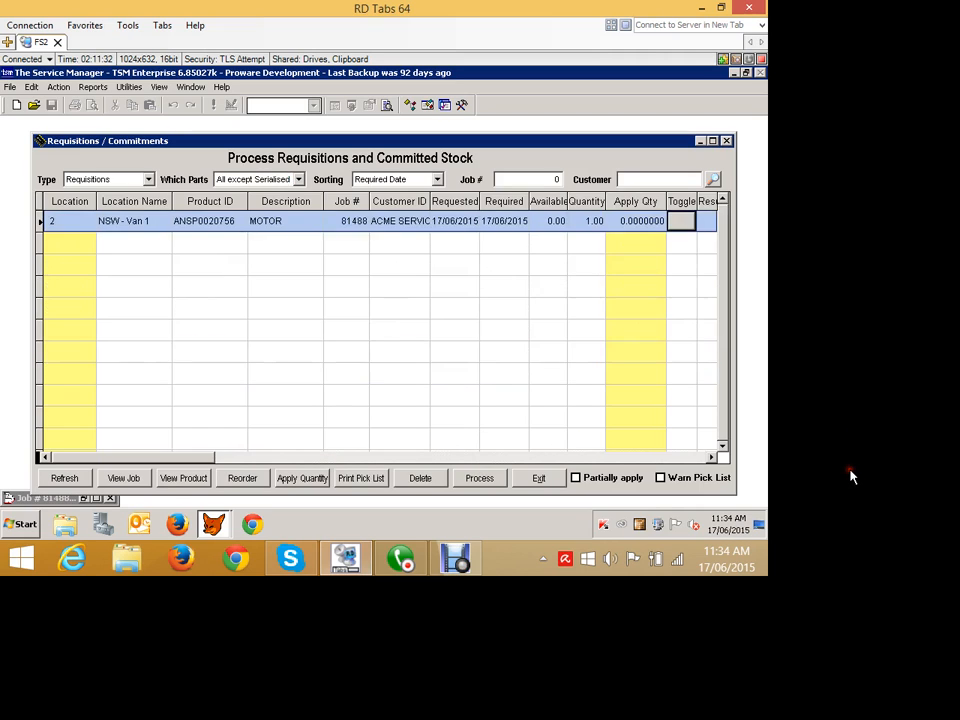
left_click(905, 250)
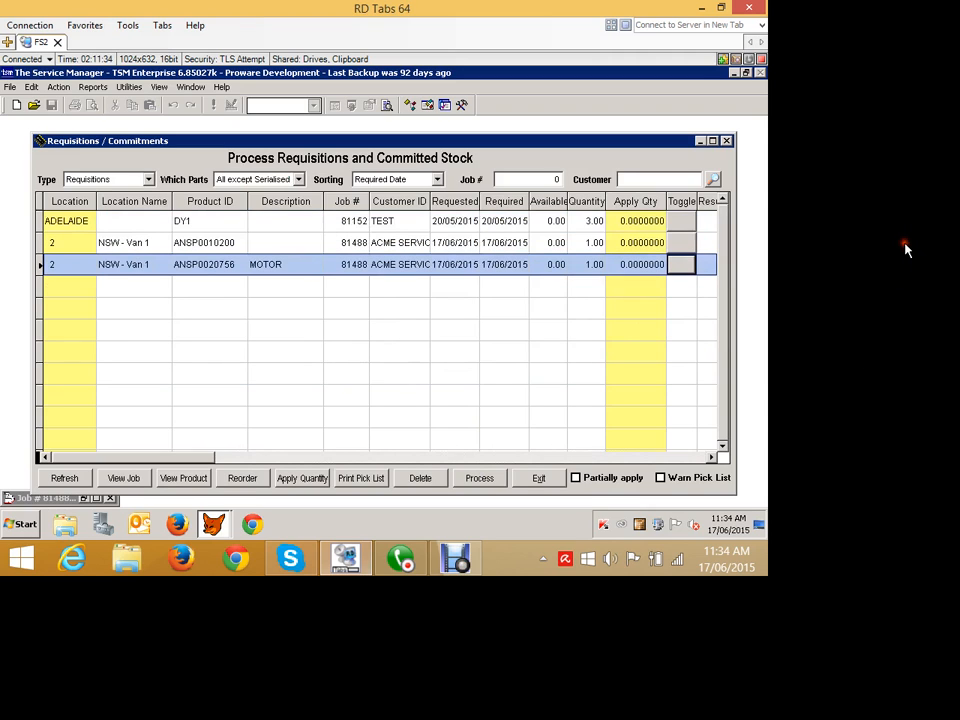
left_click(905, 250)
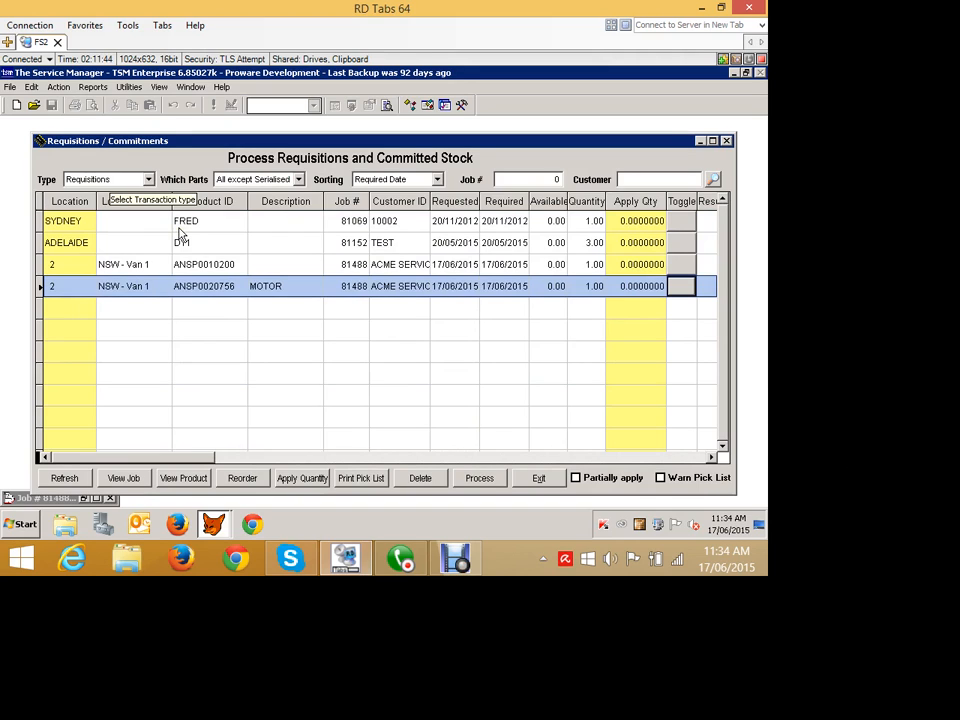
left_click(118, 180)
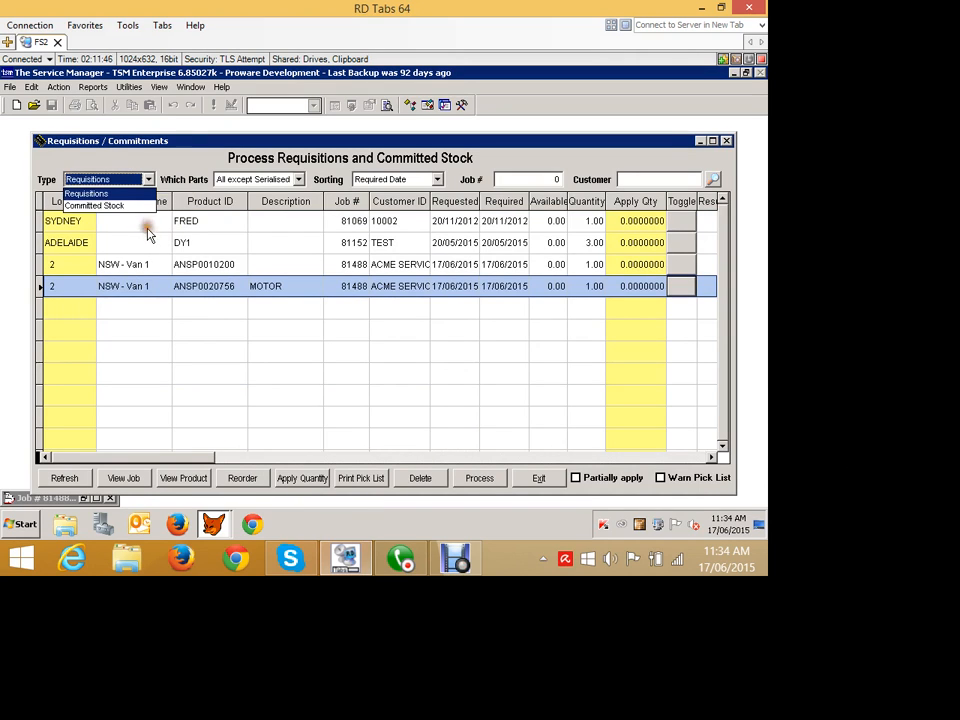
left_click(142, 163)
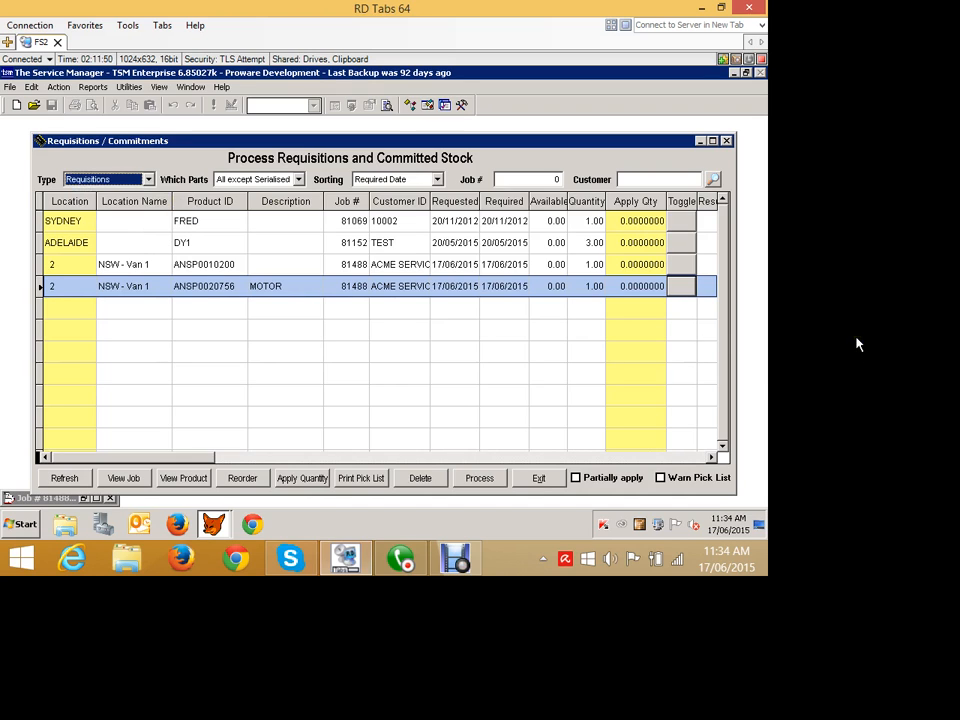
Enter an apply quantity of 1 for ANSP0010200, then reset it to 0.
left_click(621, 264)
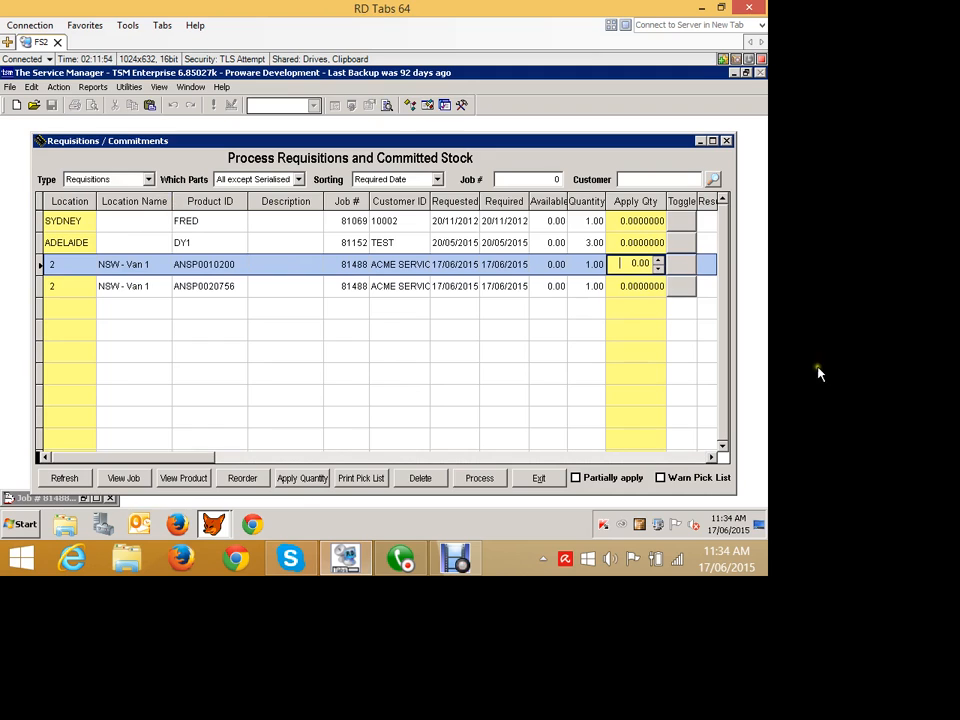
type("1")
key("Tab")
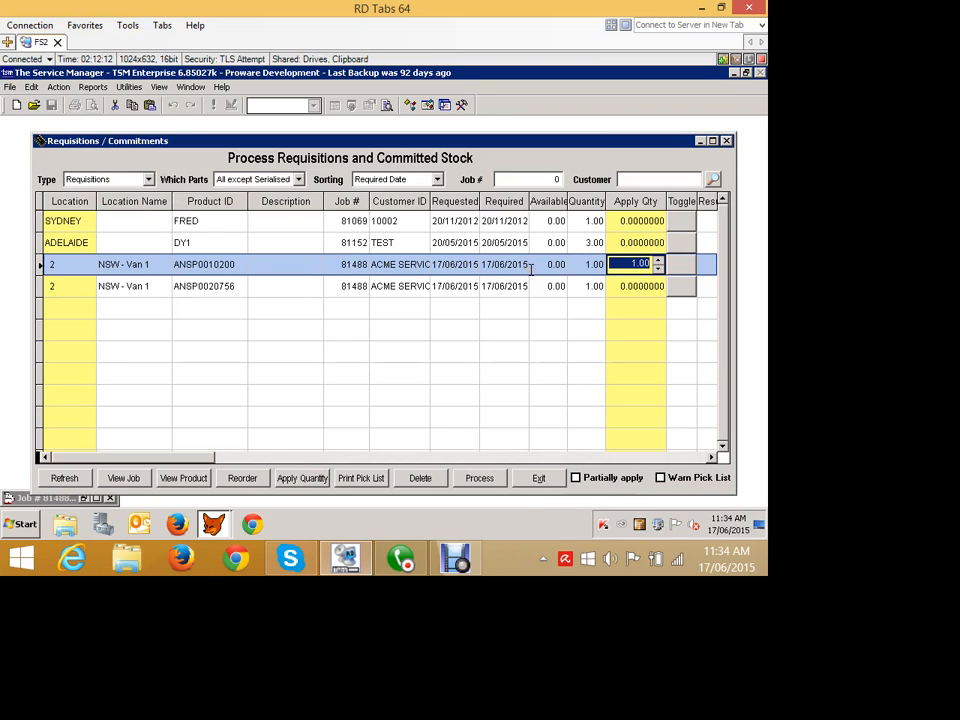
type("0")
key("Tab")
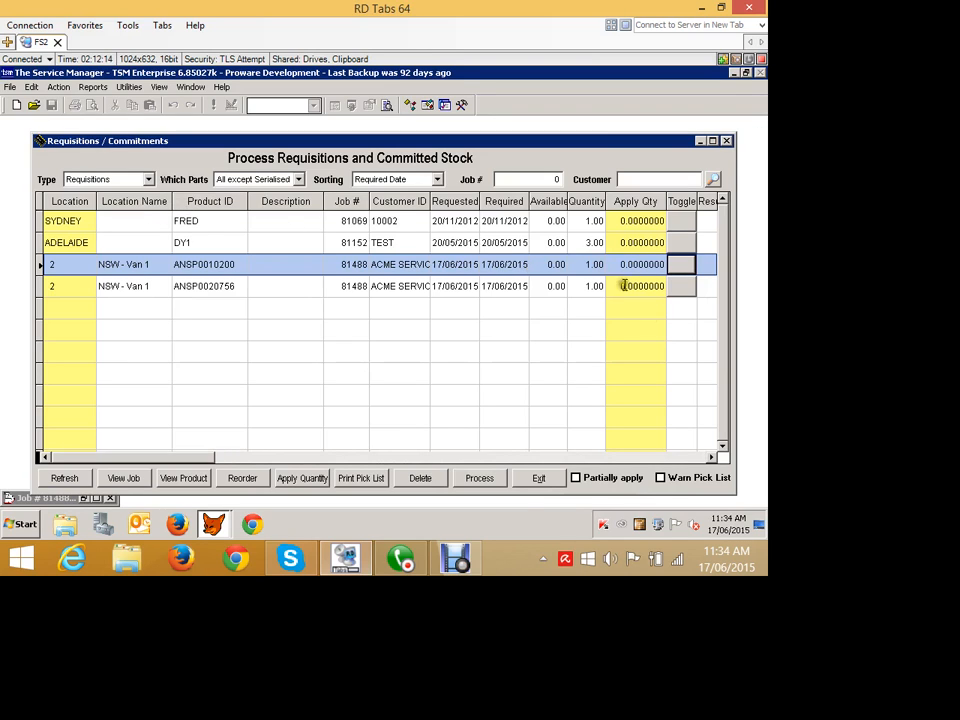
Review the requisition grid's remaining columns and the Reorder Parts list, then close both windows.
left_click(711, 457)
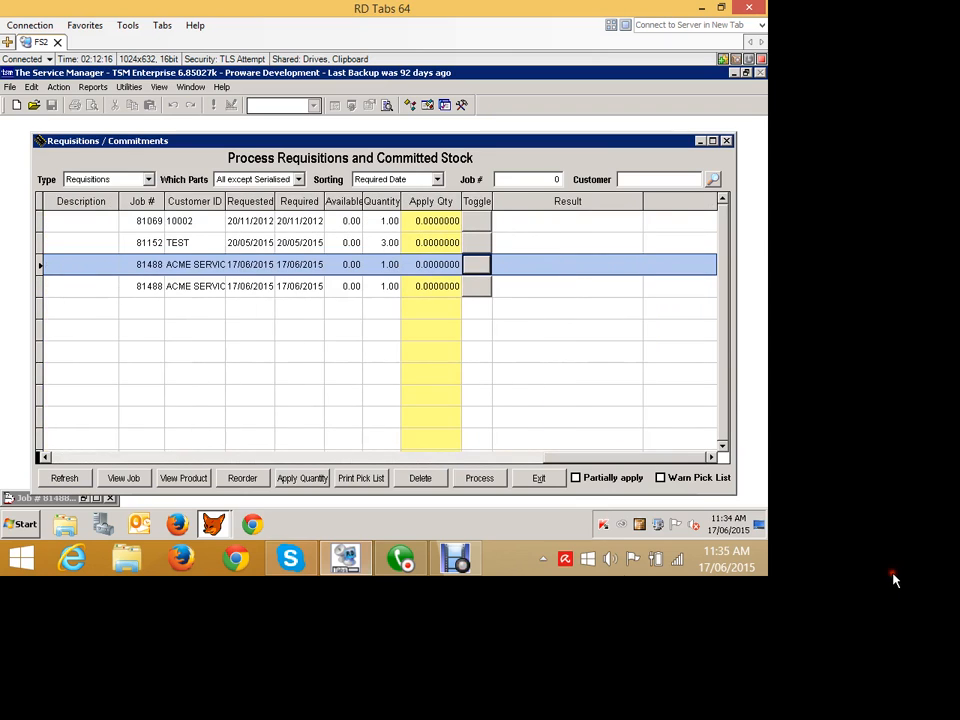
left_click(45, 457)
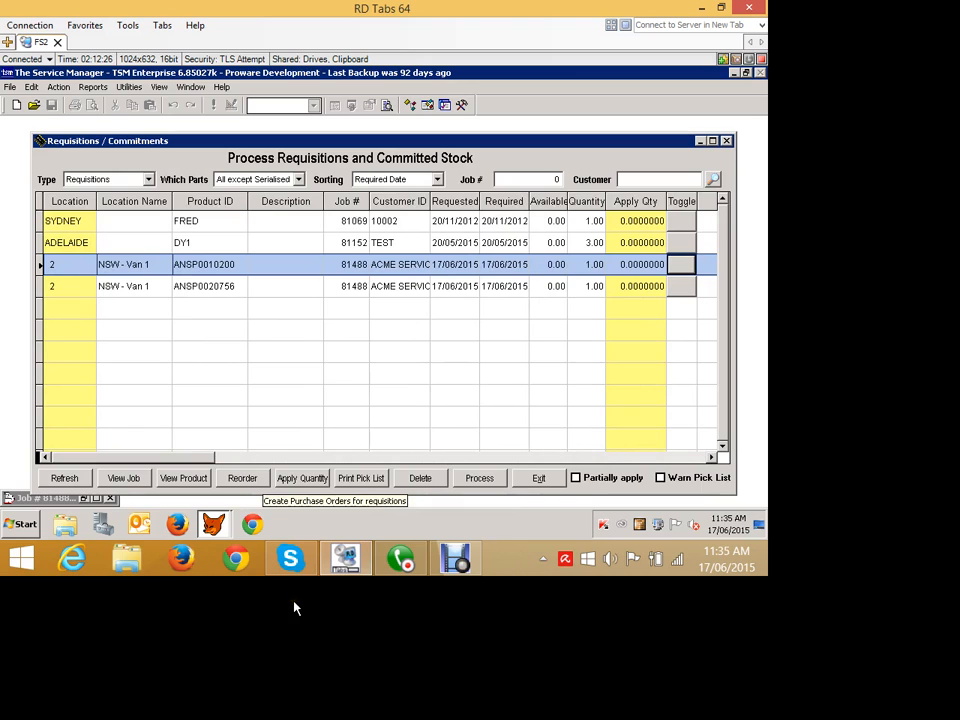
left_click(242, 478)
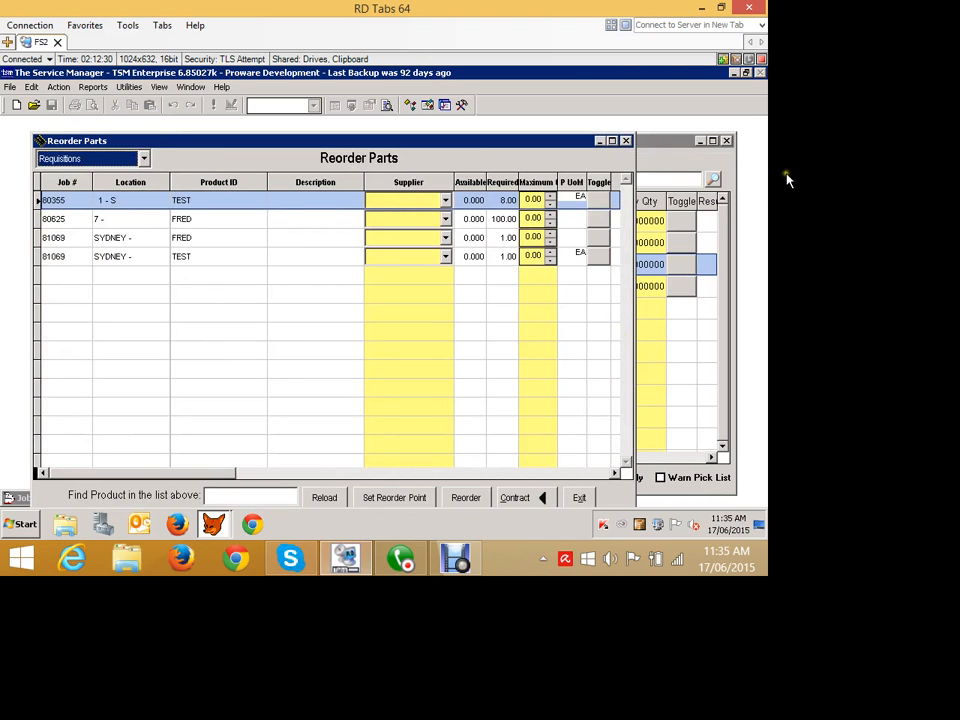
left_click(627, 141)
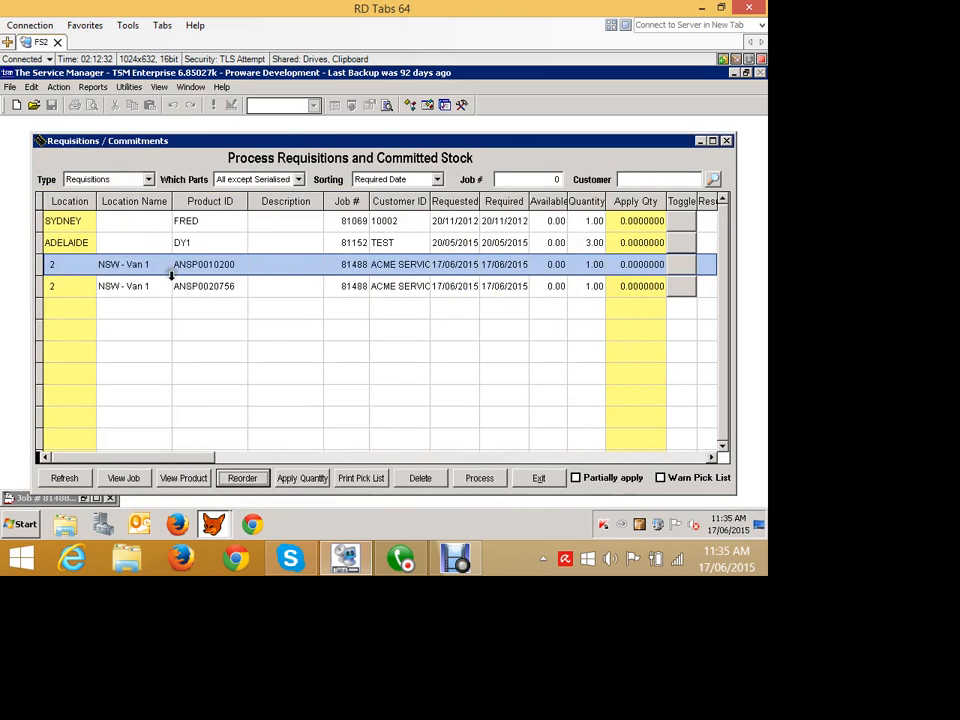
left_click(538, 478)
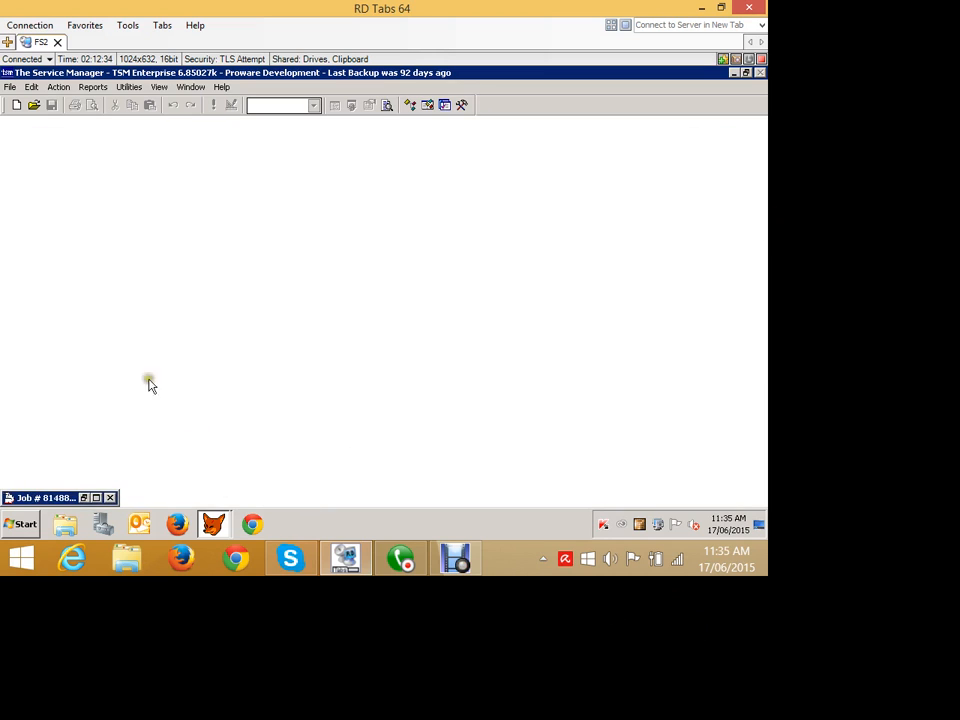
Reopen Requisitions/Commitments, open Reorder Parts and toggle both job 81069 lines for ordering.
left_click(55, 87)
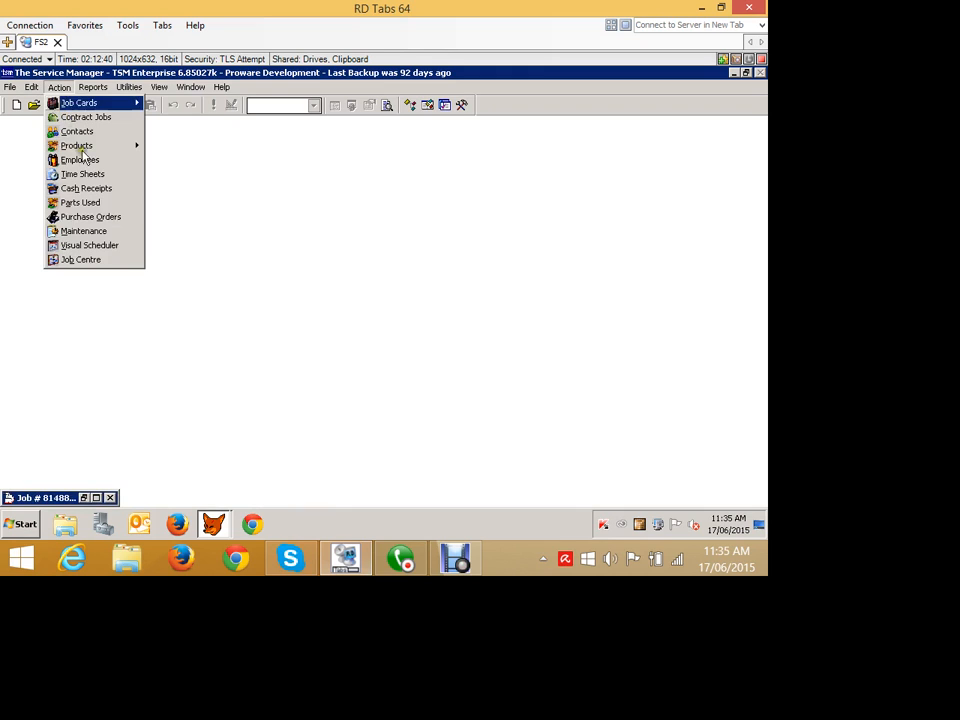
mouse_move(82, 147)
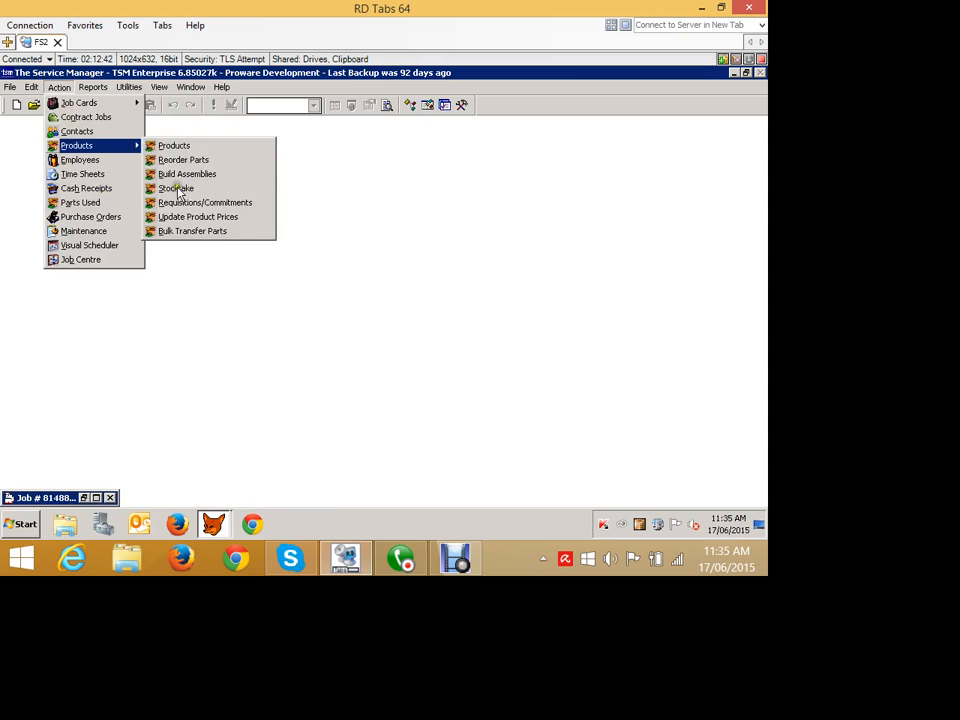
left_click(210, 204)
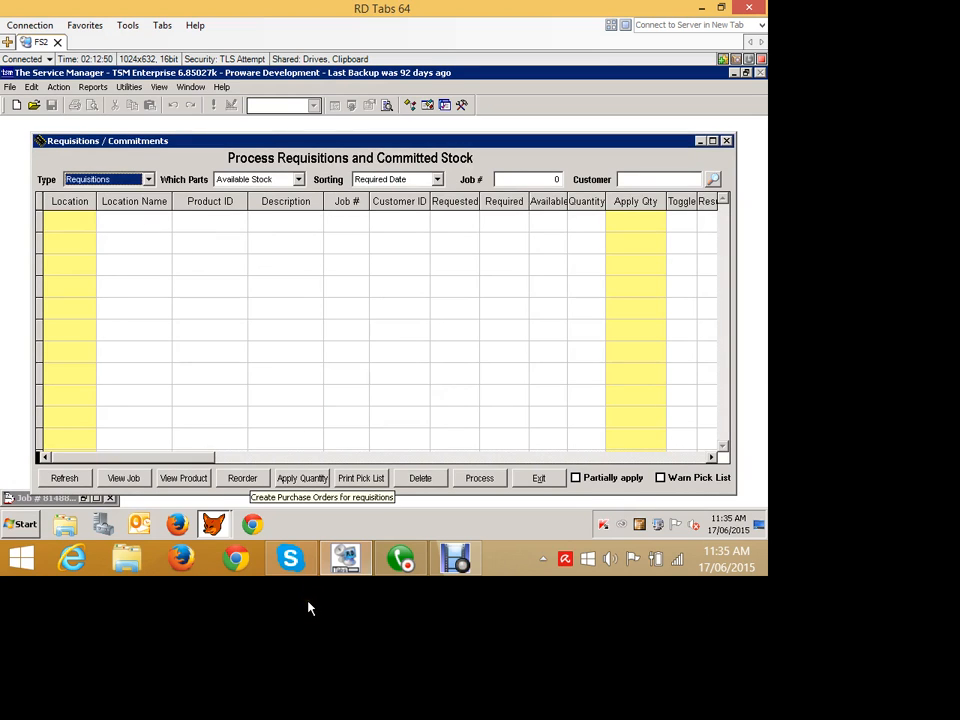
left_click(243, 479)
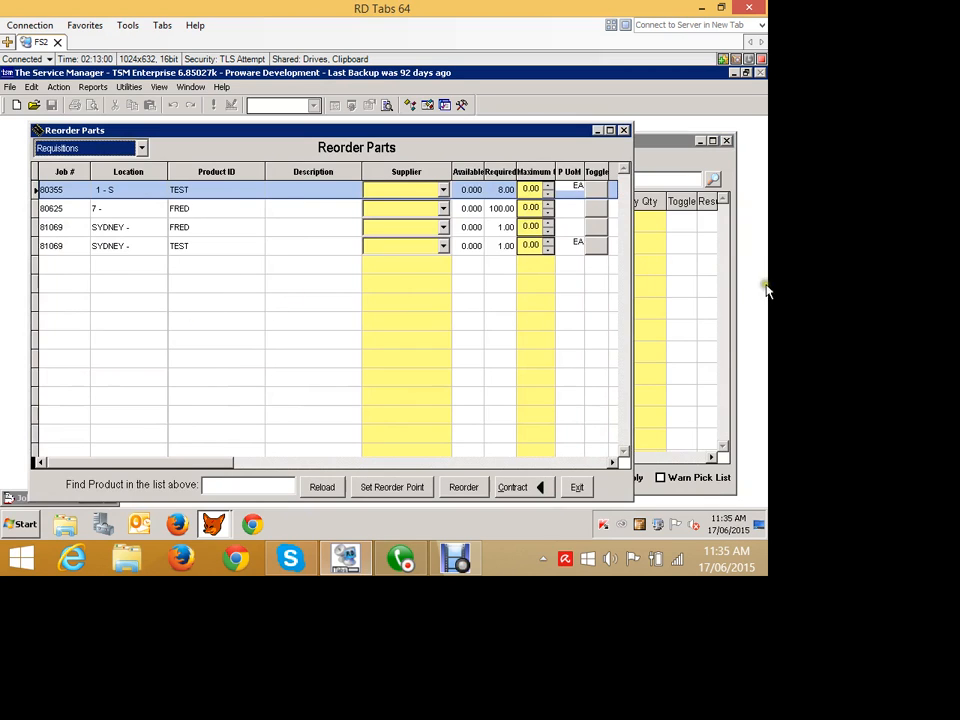
left_click(597, 228)
left_click(597, 247)
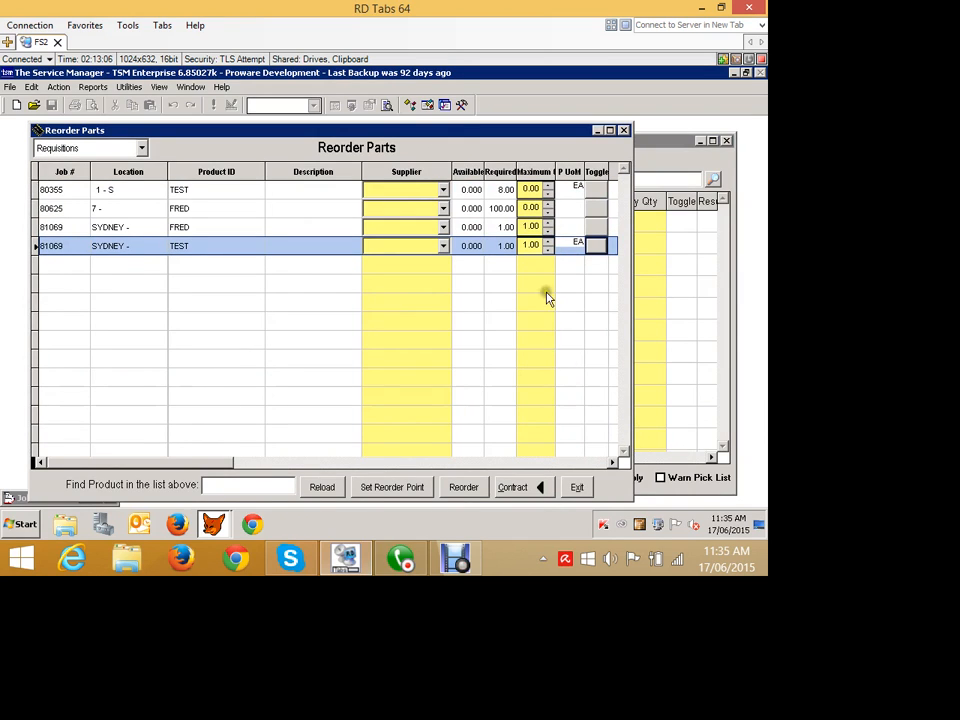
Set the supplier of both job 81069 lines to VIC AIR SUPPLIES.
left_click(444, 227)
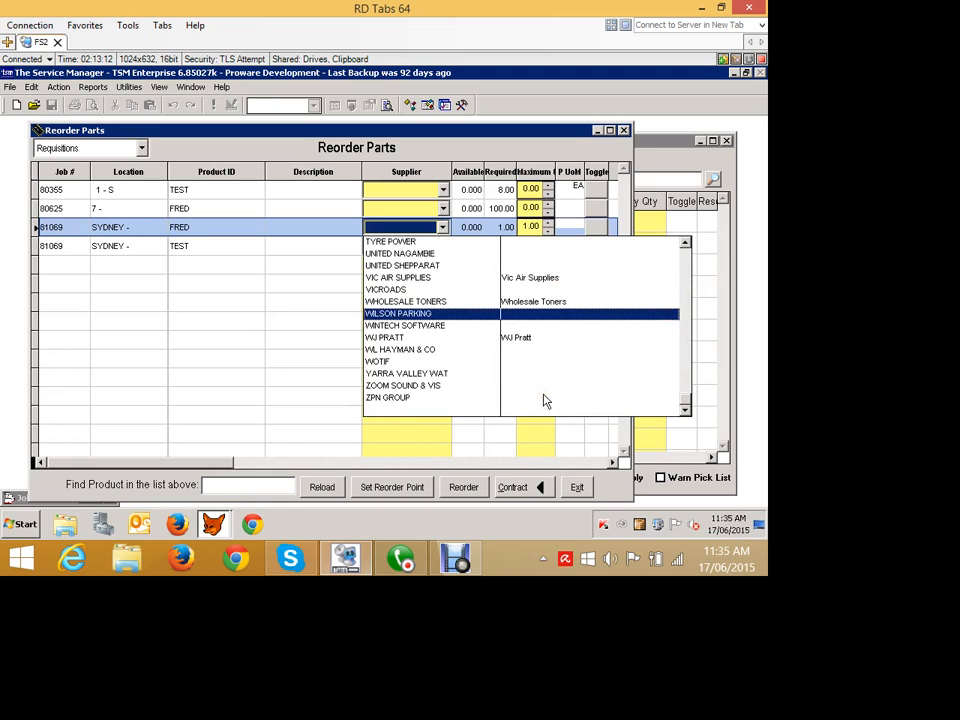
left_click(433, 277)
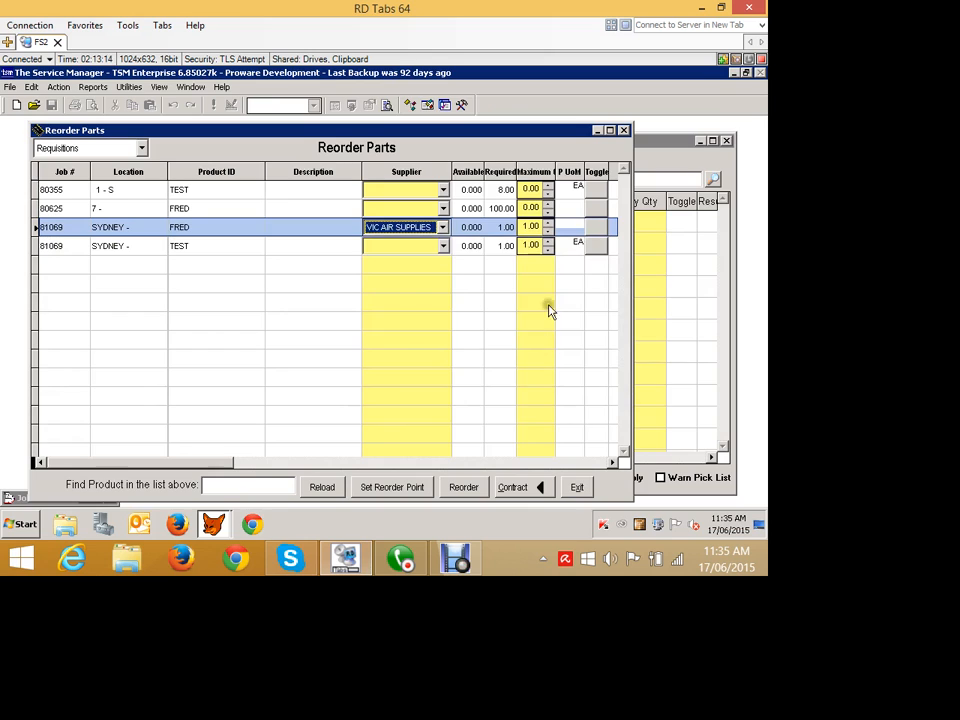
left_click(442, 246)
left_click(548, 378)
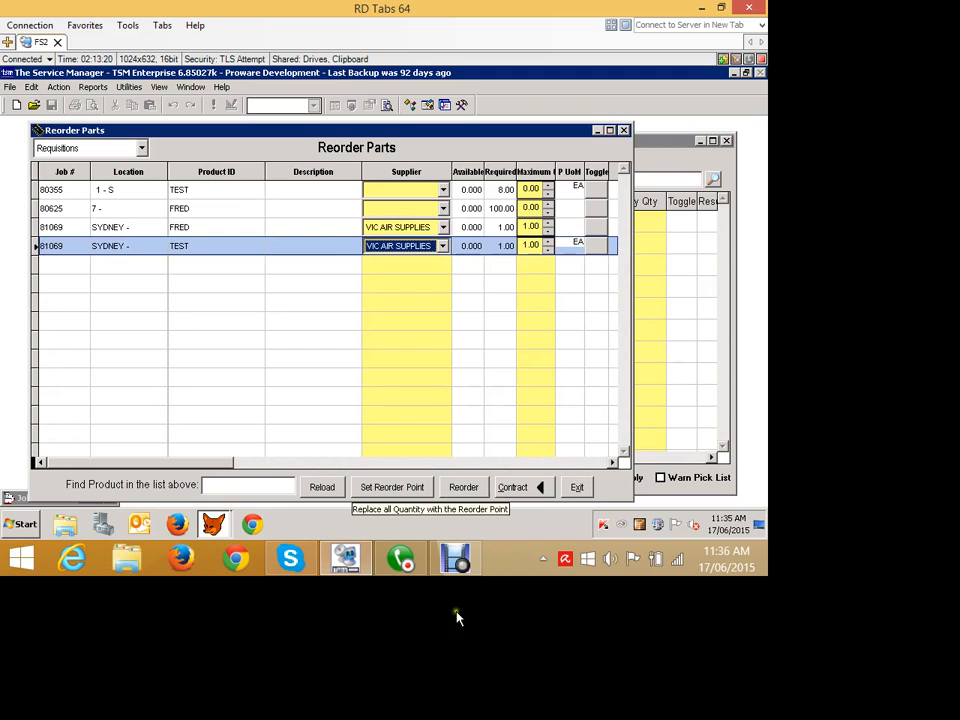
Reorder the toggled parts to create a purchase order, then exit Reorder Parts and Requisitions/Commitments.
left_click(586, 615)
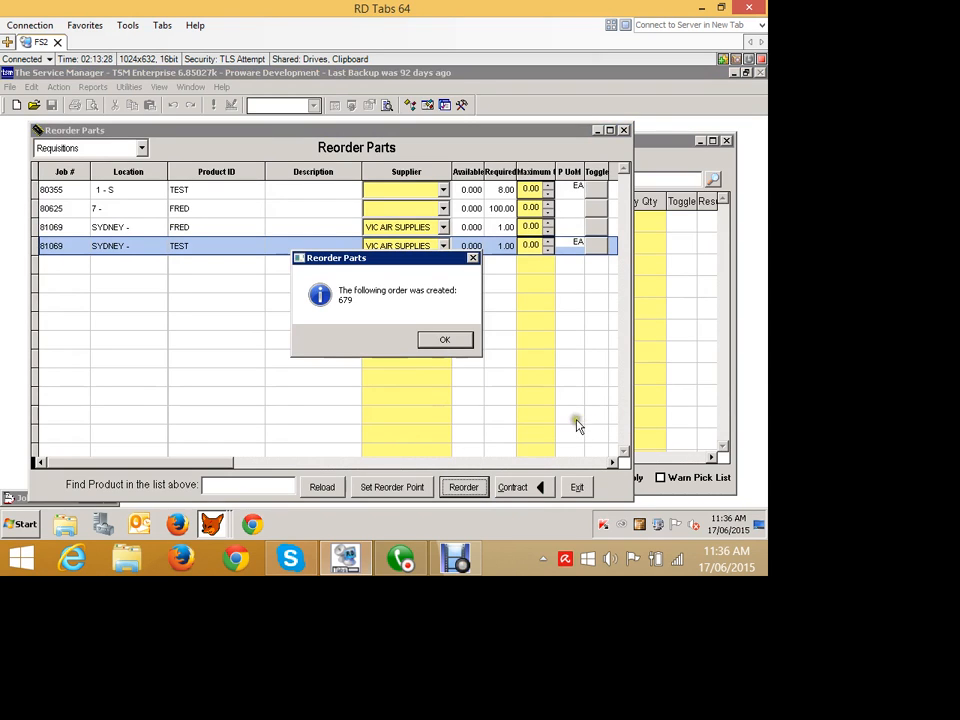
key("Return")
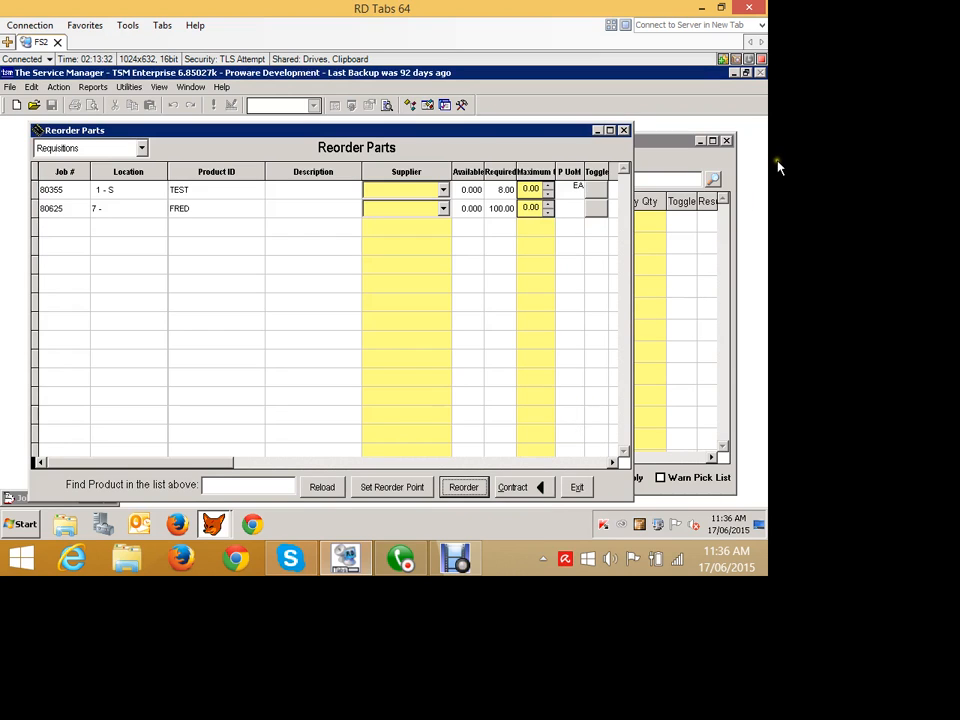
left_click(577, 487)
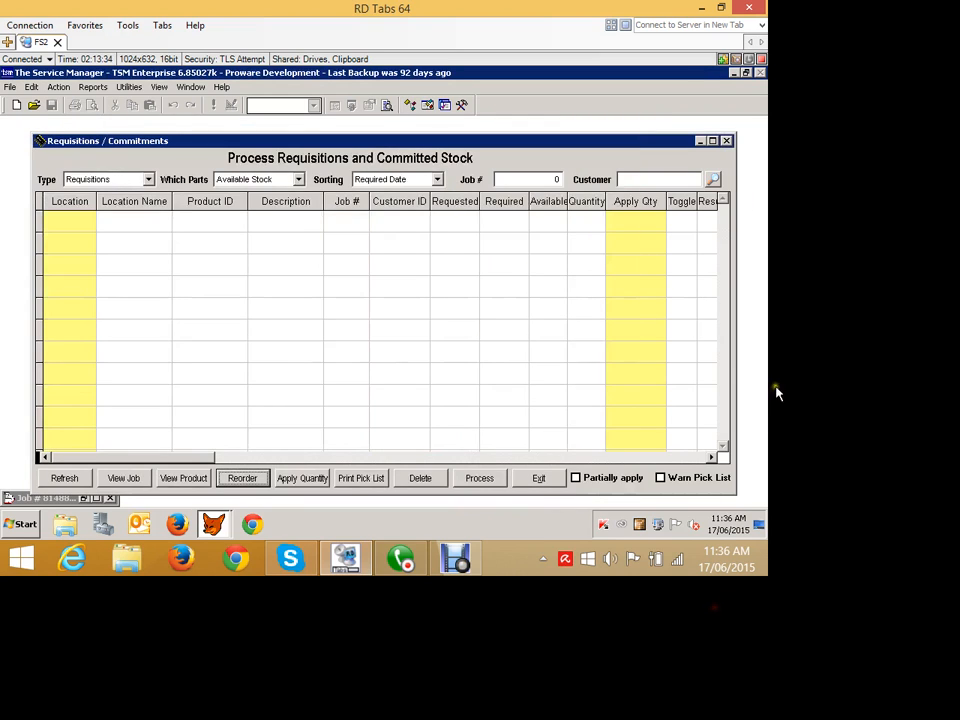
left_click(538, 478)
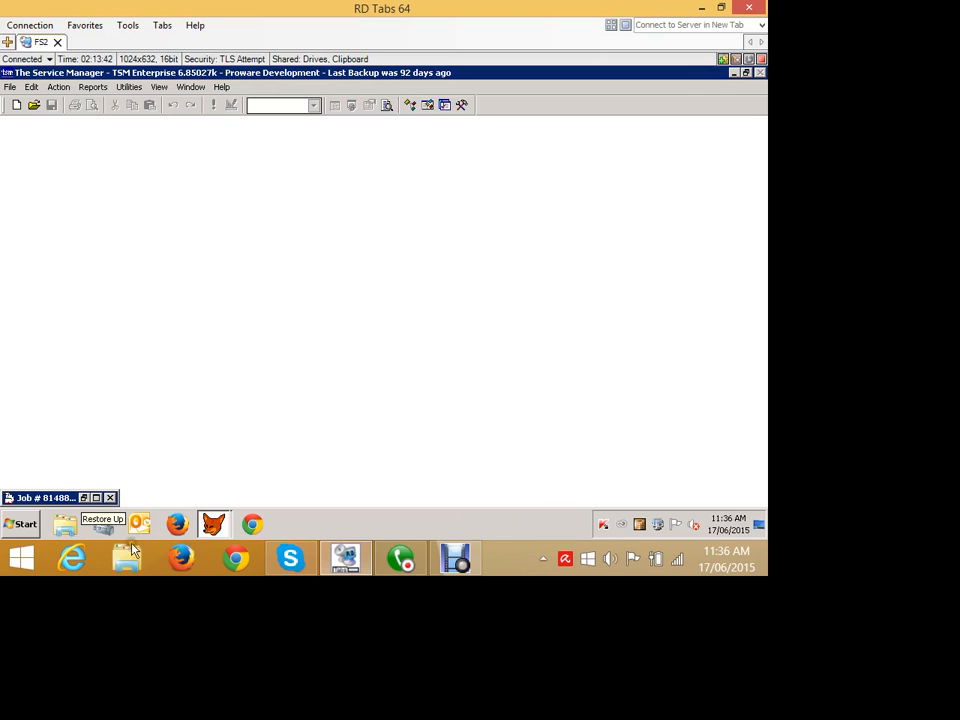
Open Purchase Orders and move to purchase order 679.
left_click(57, 87)
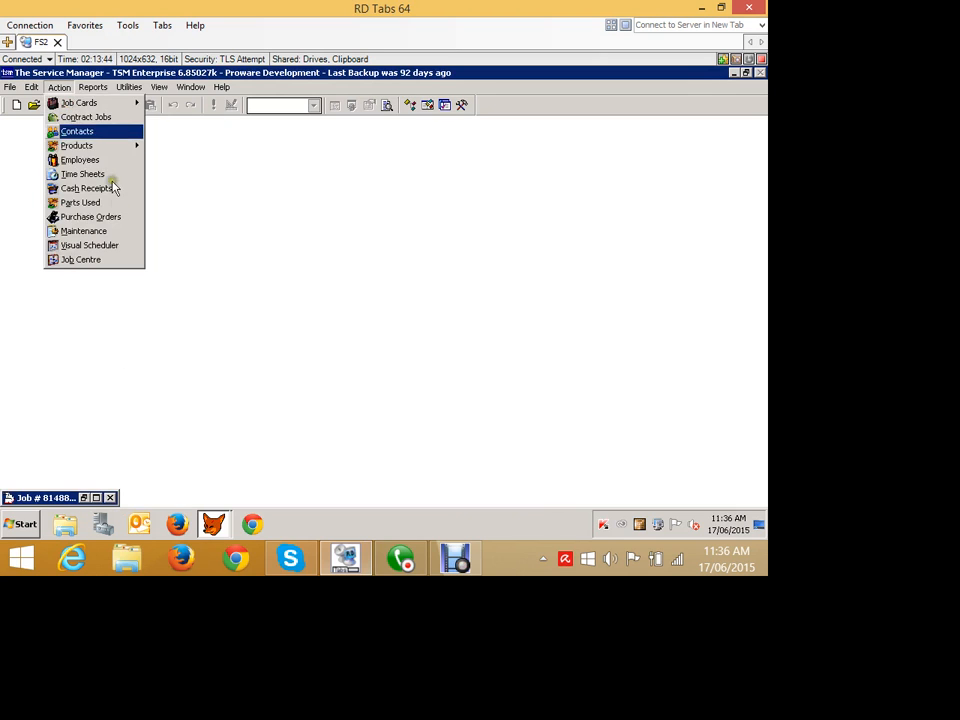
left_click(95, 216)
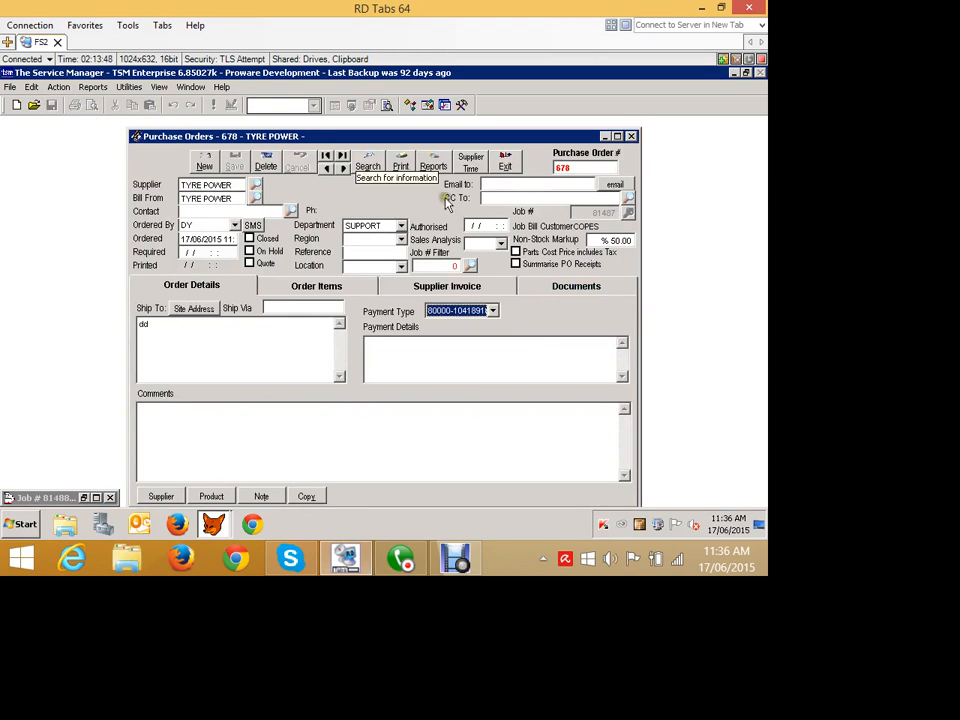
left_click(342, 155)
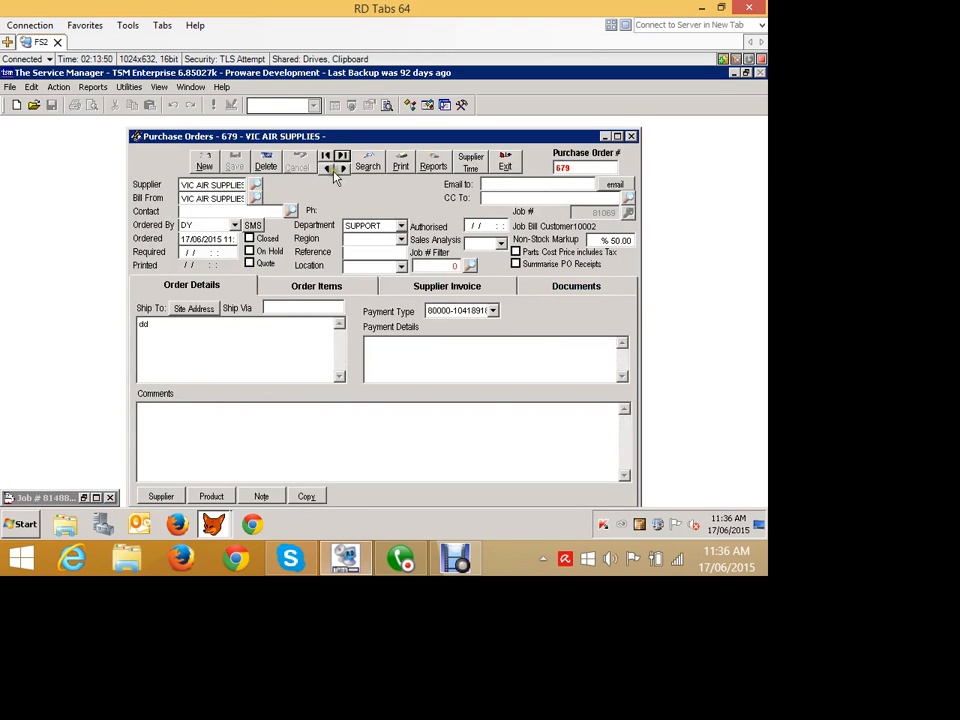
left_click_drag(350, 137, 328, 120)
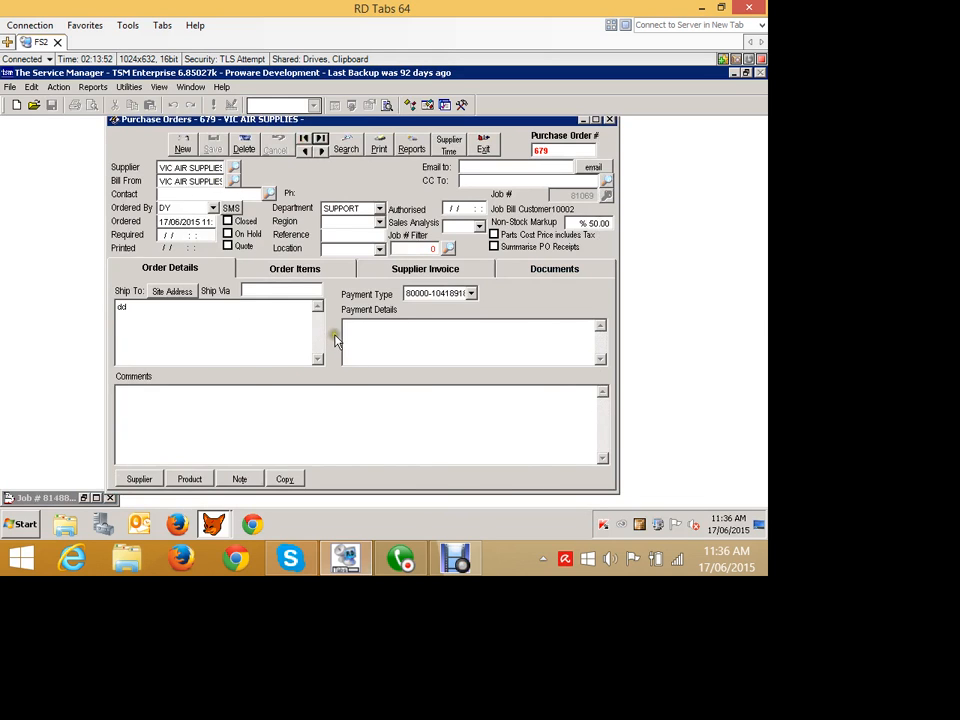
Send purchase order 679 to e-mail as a PDF attachment and open the attached PDF.
left_click(294, 268)
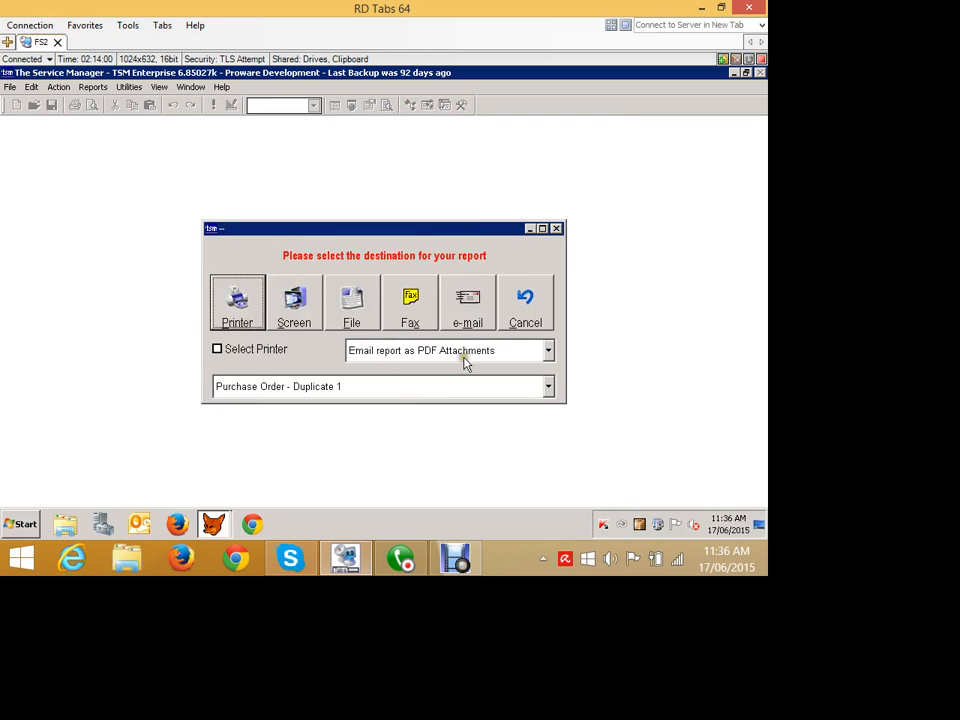
left_click(596, 385)
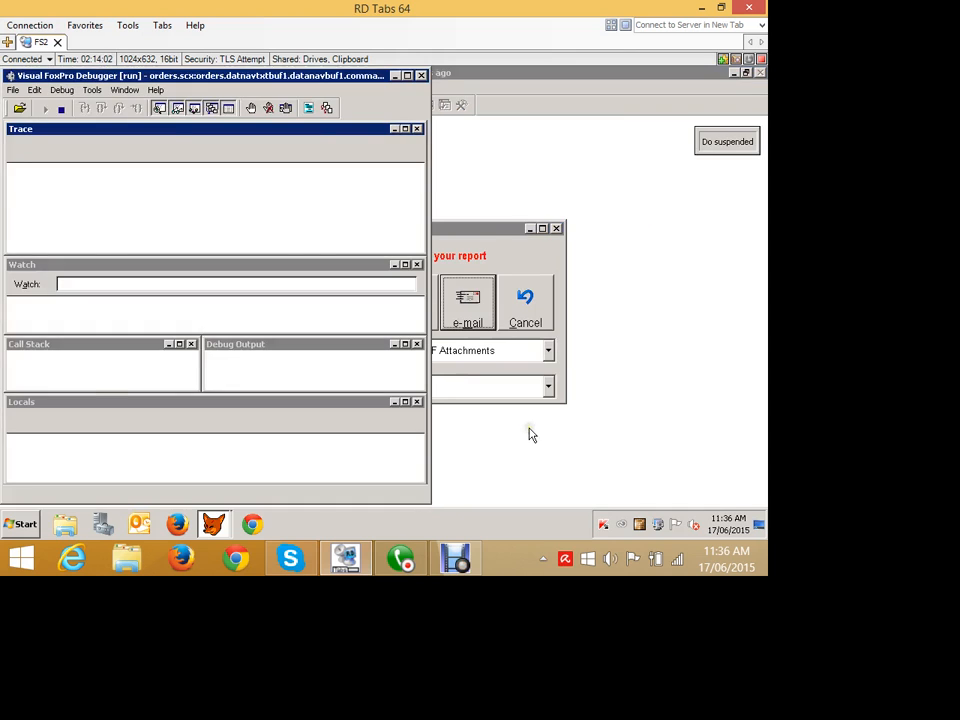
left_click(44, 108)
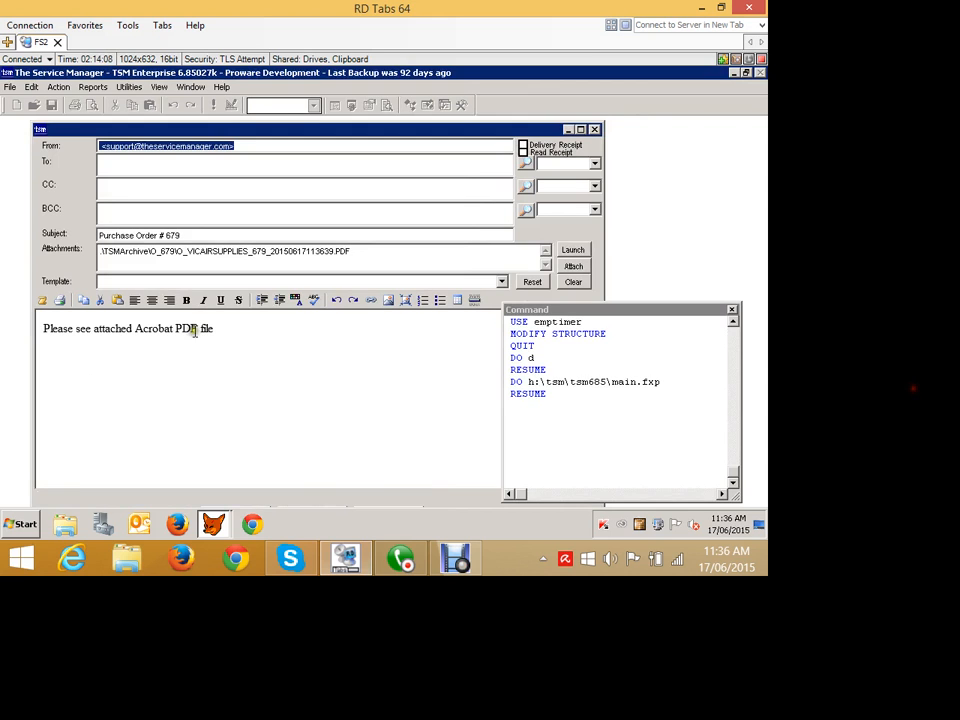
left_click(571, 250)
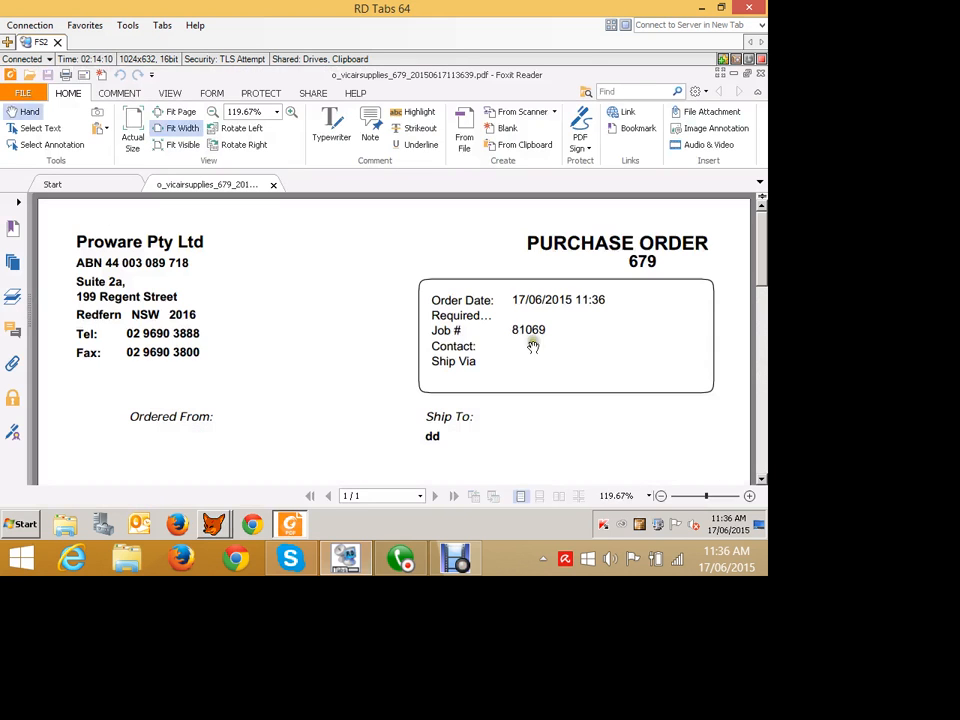
Scroll through the purchase order 679 PDF, then close it and the e-mail message.
scroll(440, 347, "down", 10)
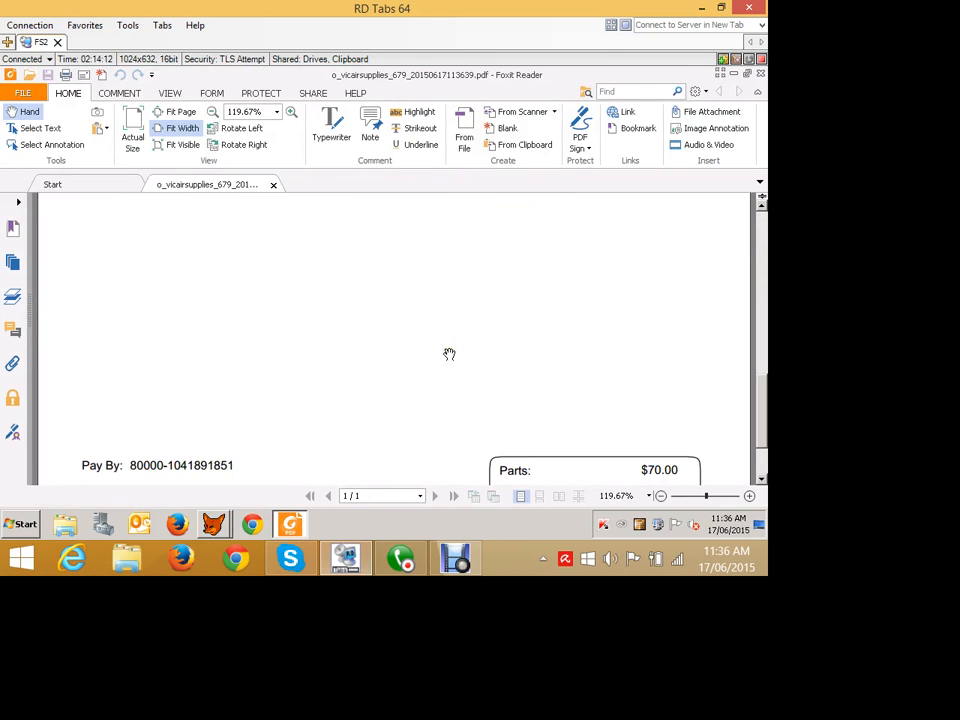
scroll(449, 354, "down", 5)
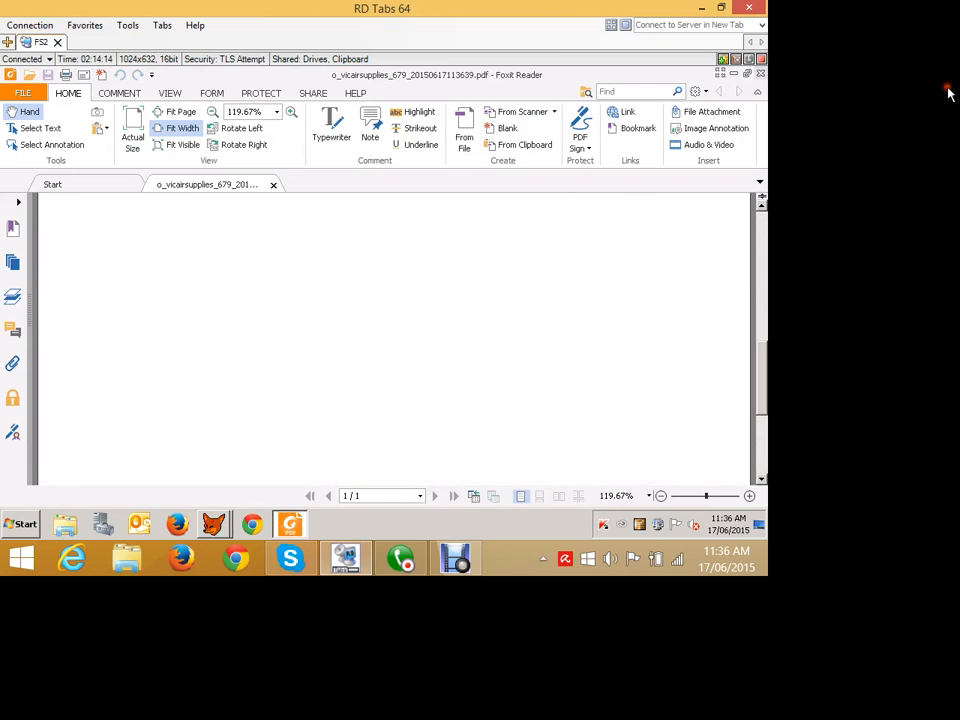
left_click(949, 93)
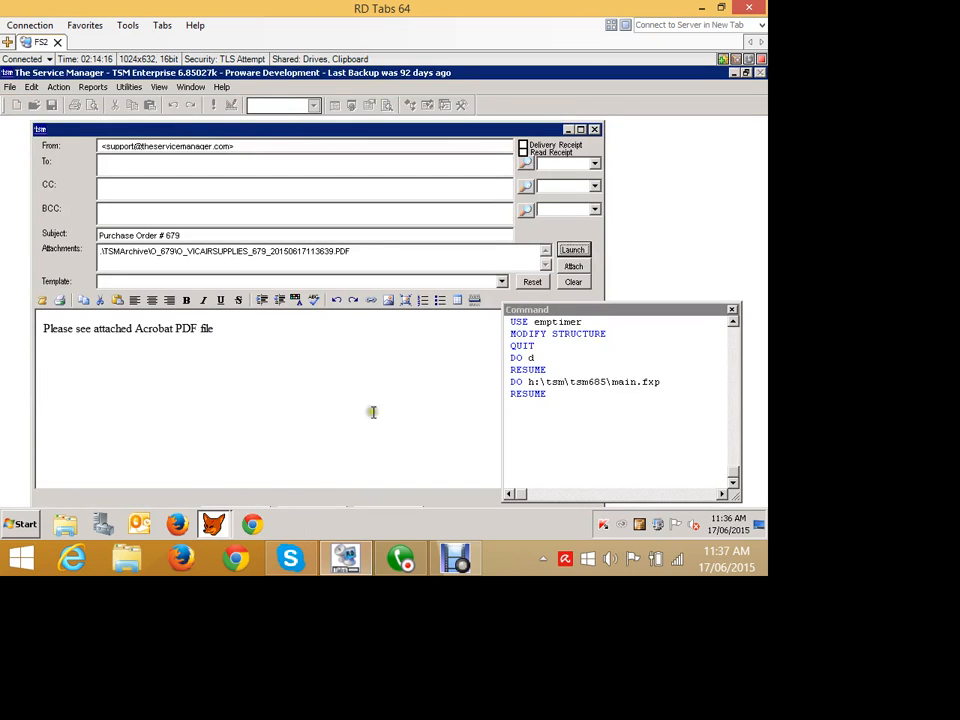
left_click(744, 157)
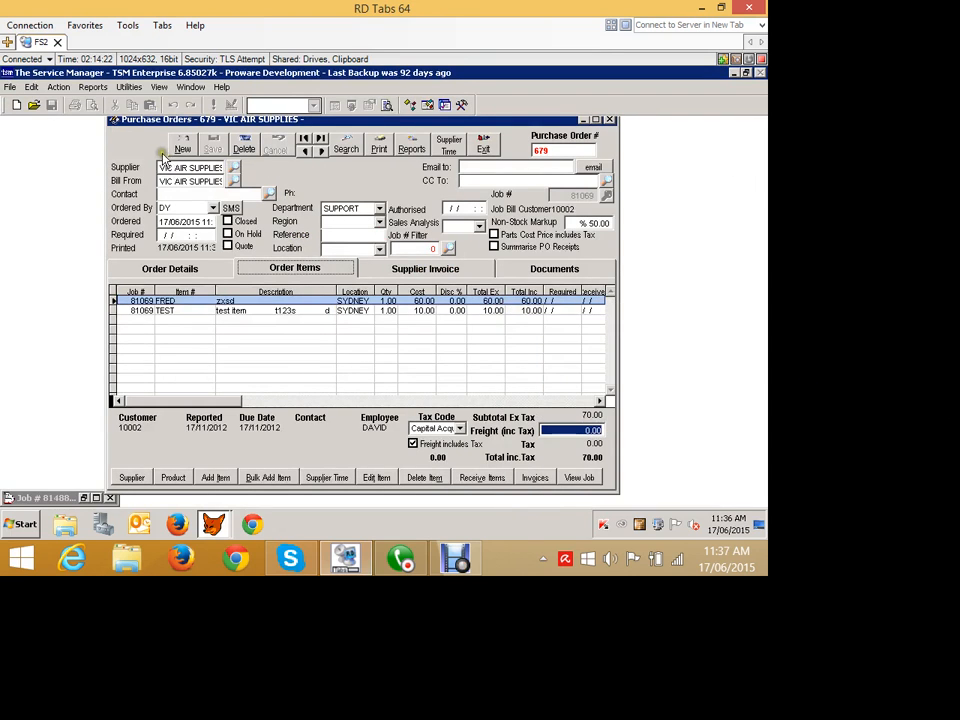
Start receiving items for purchase order 679, enter the supplier invoice number and auto-fill the received quantities.
left_click_drag(153, 155, 141, 157)
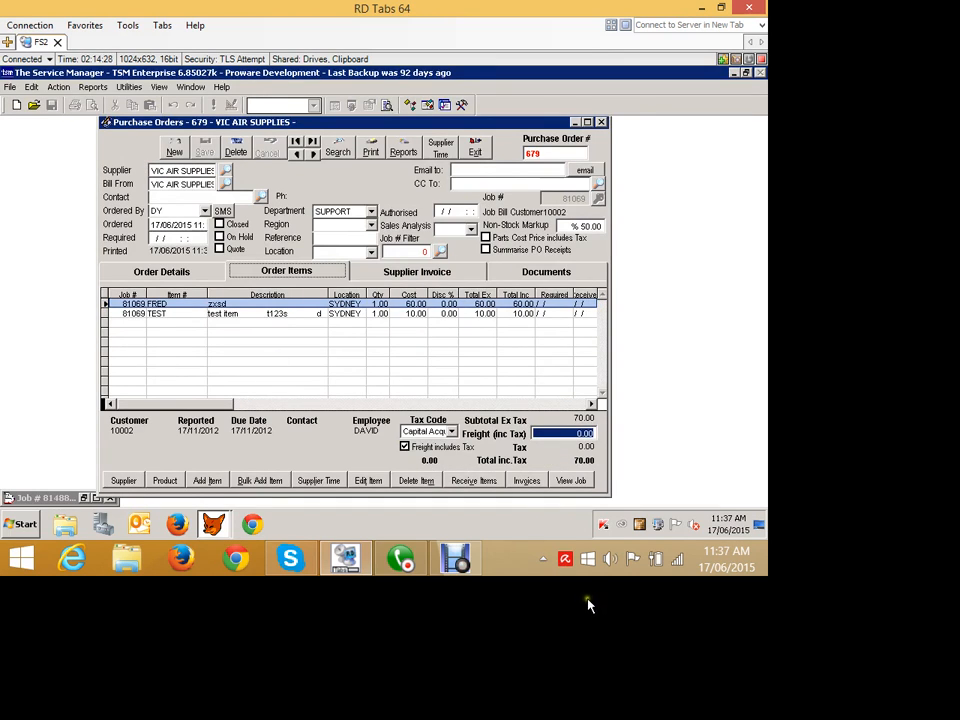
left_click(472, 481)
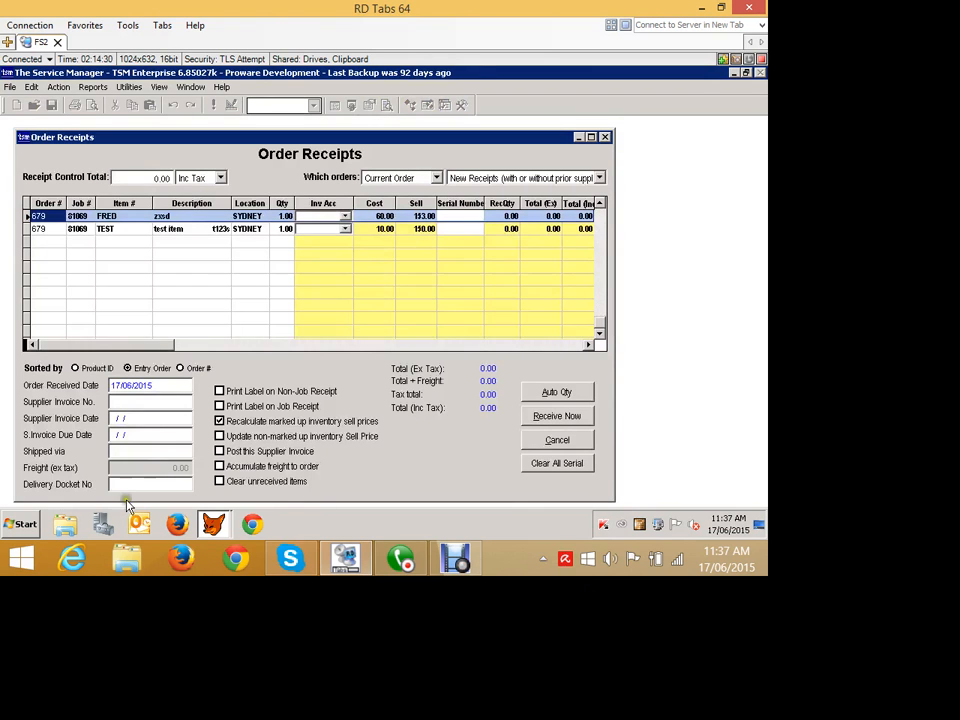
left_click(121, 403)
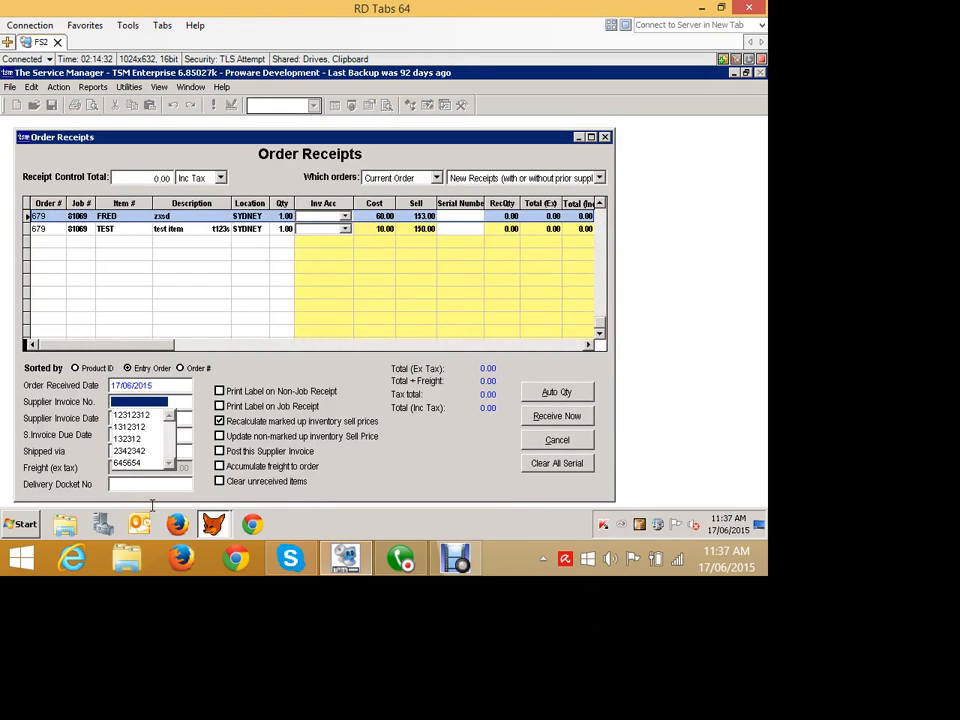
type("A6657")
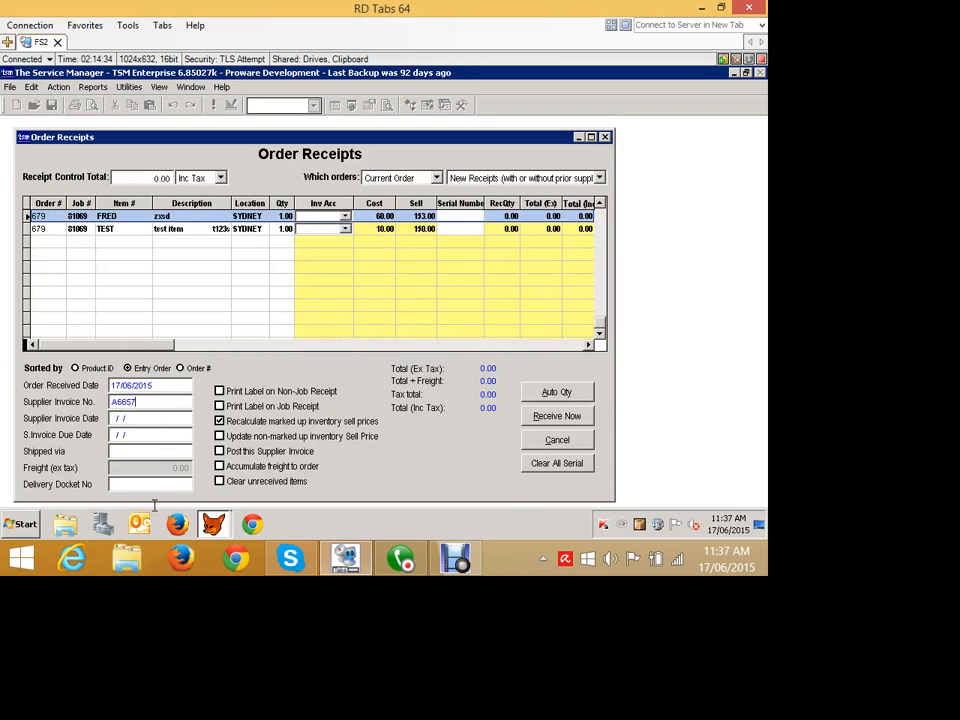
key("Tab")
left_click(563, 389)
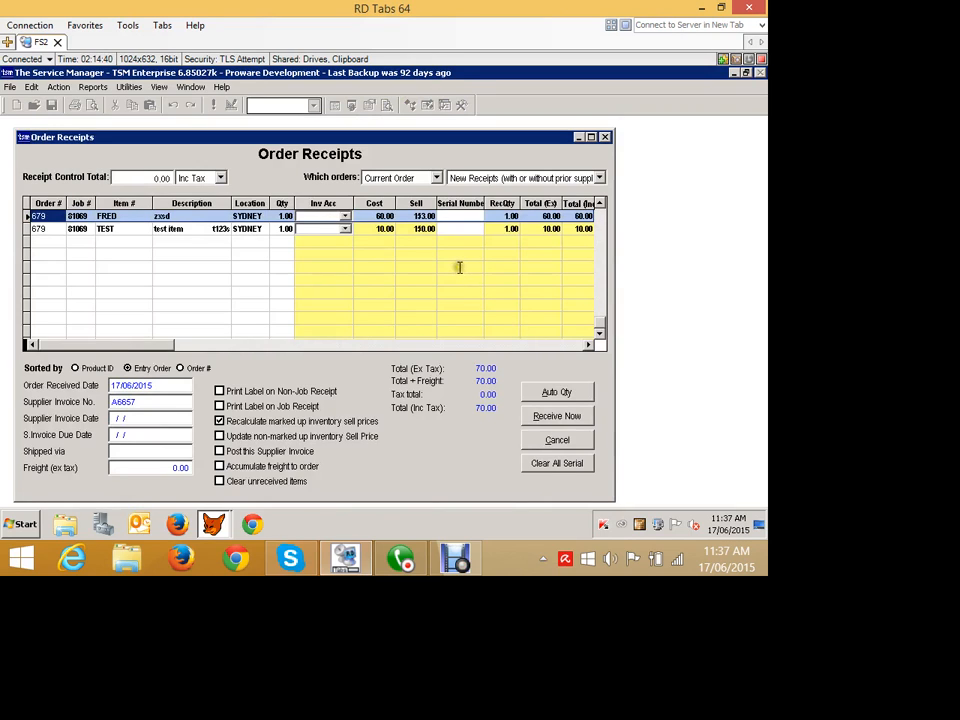
Set the FRED line's receipt cost to 58 and receive the items.
left_click(368, 215)
left_click_drag(364, 214, 402, 216)
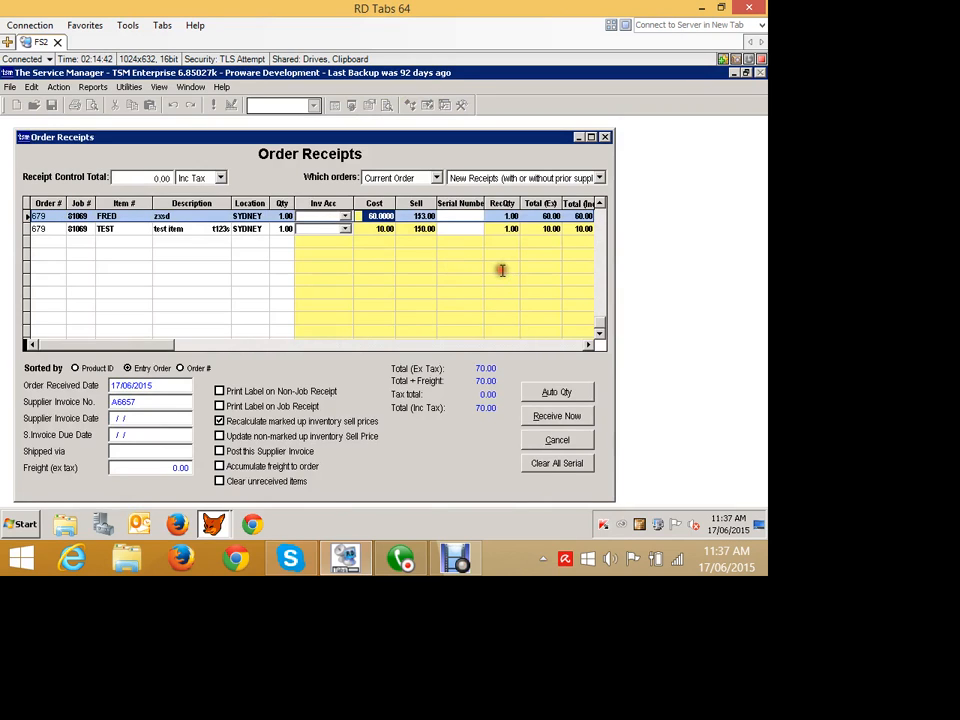
type("1")
key("Tab")
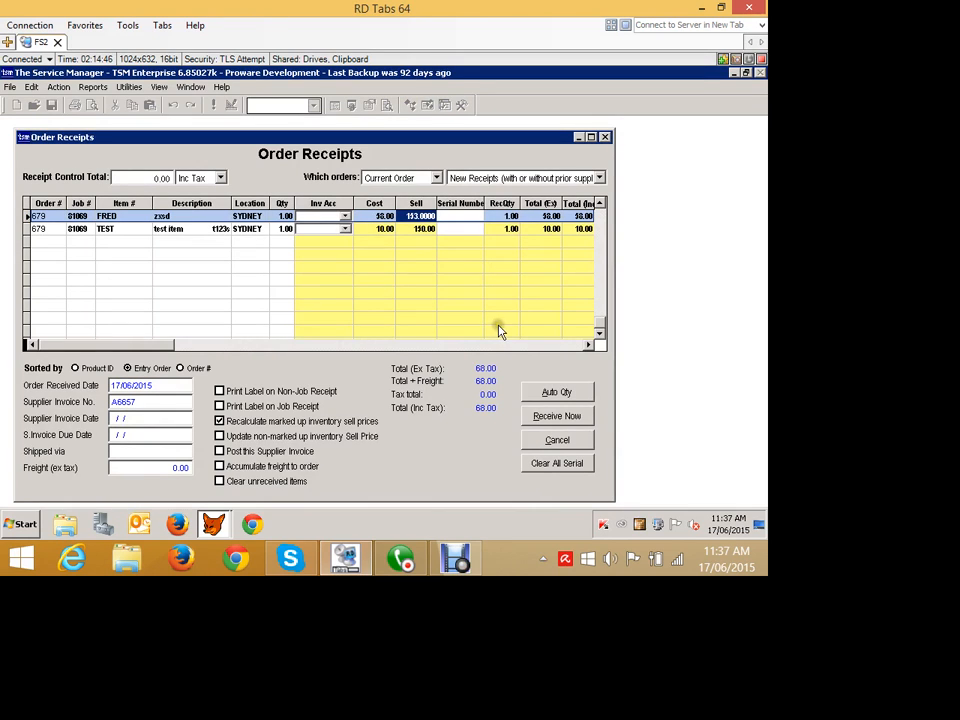
left_click(545, 412)
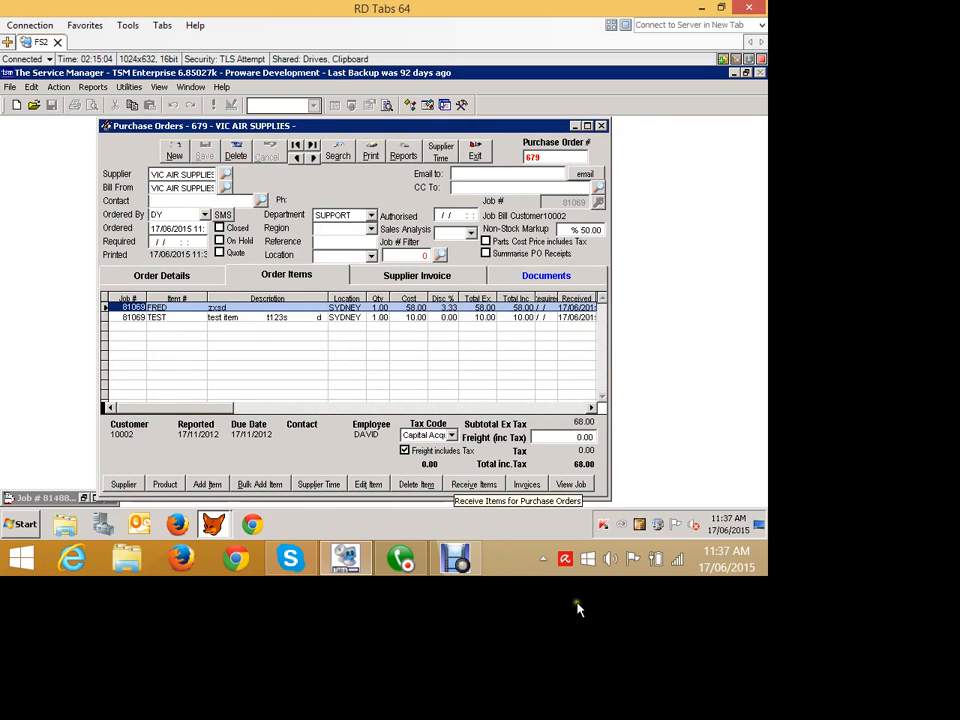
Close the purchase order and show the actual parts on the job 81488 card.
left_click(601, 126)
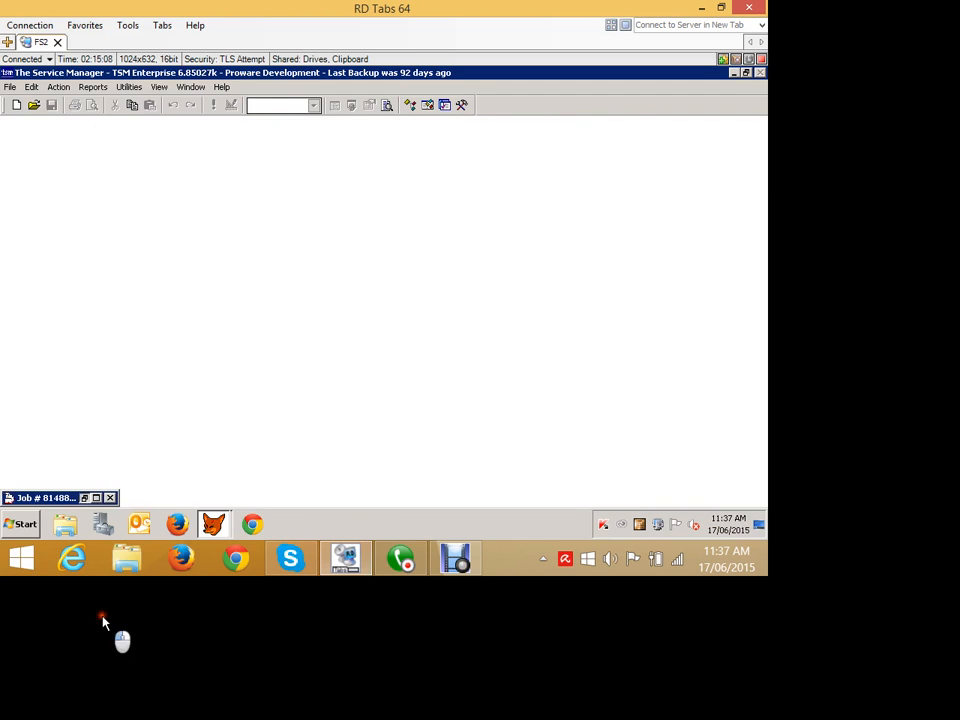
left_click(84, 497)
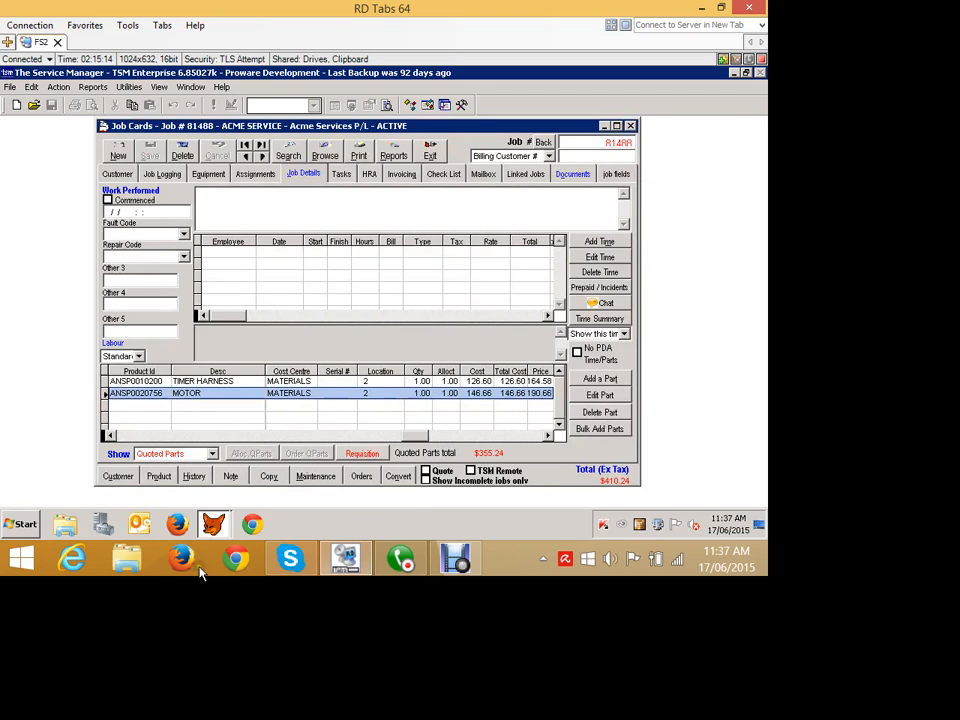
left_click(211, 453)
left_click(228, 471)
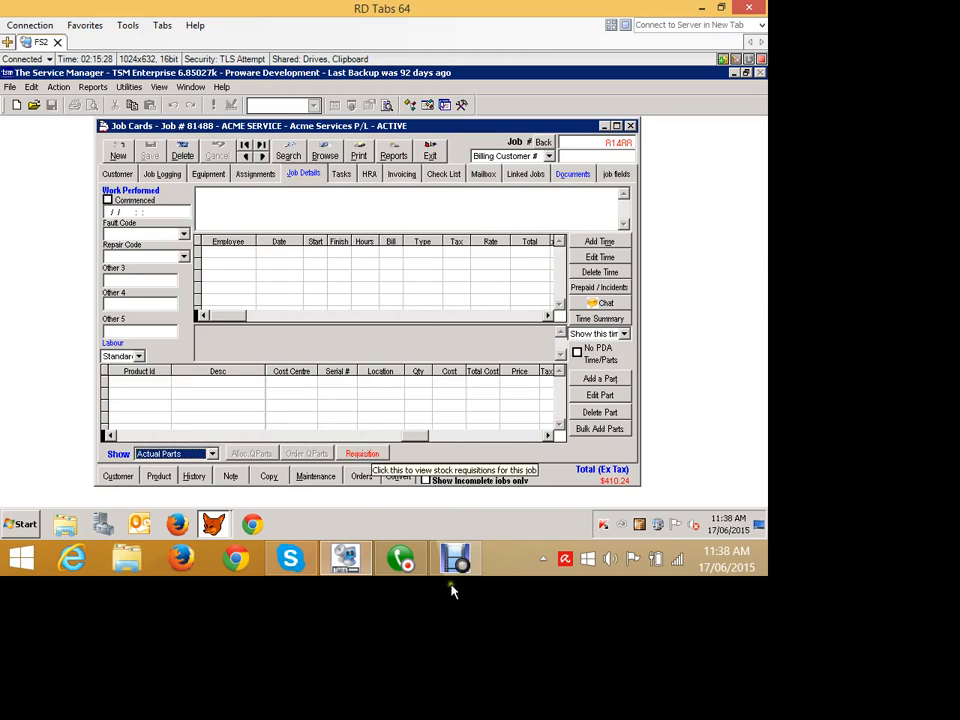
Open the job's purchase orders from the job card and exit them, twice.
left_click(360, 477)
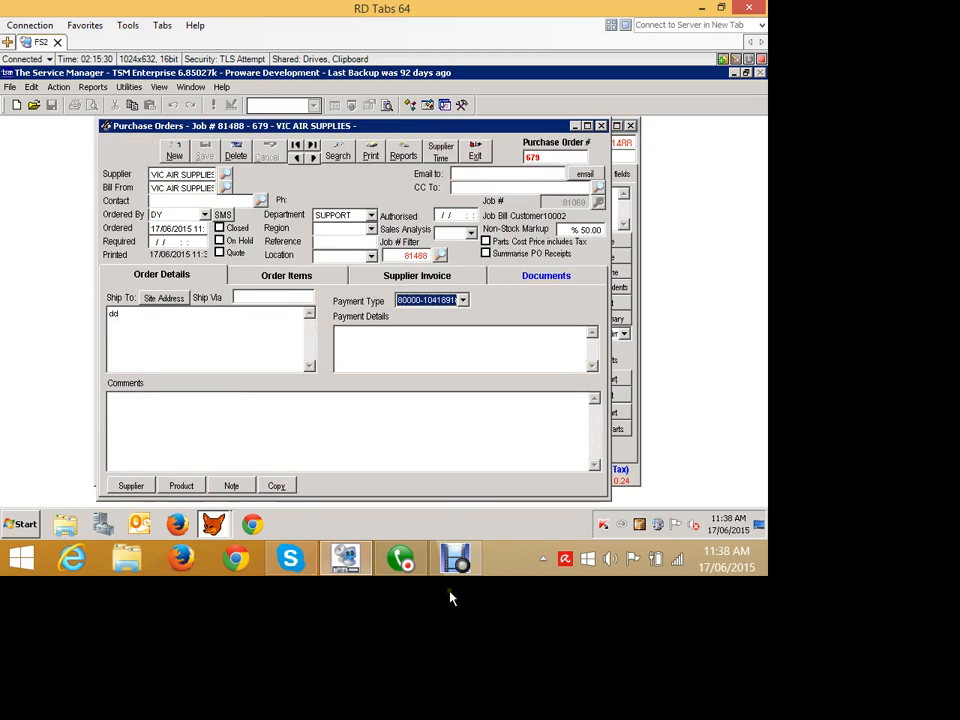
left_click(477, 157)
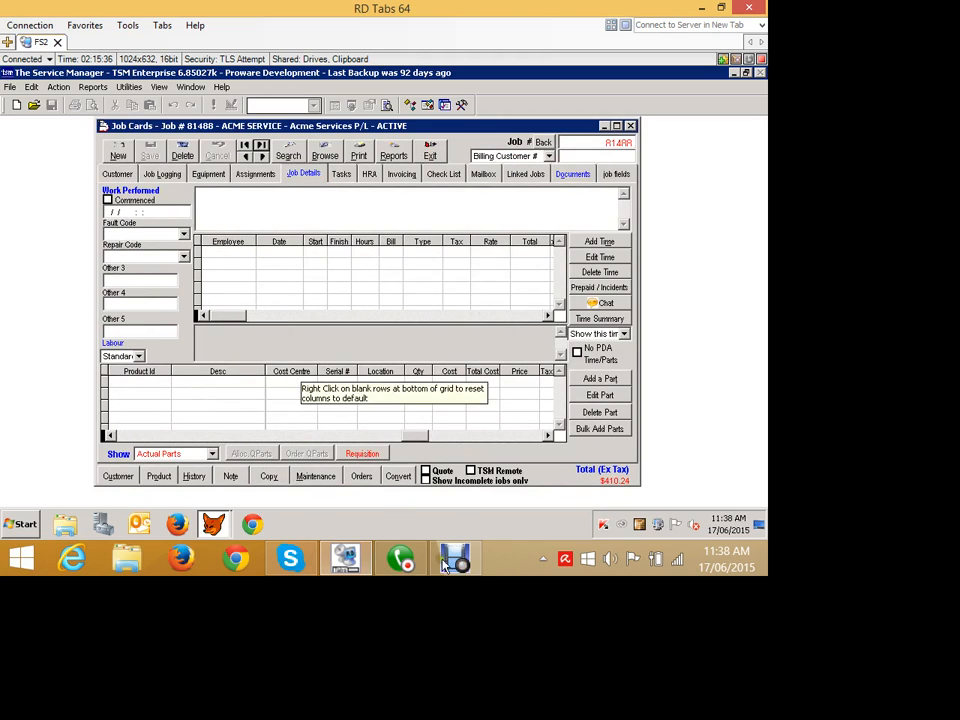
left_click(369, 477)
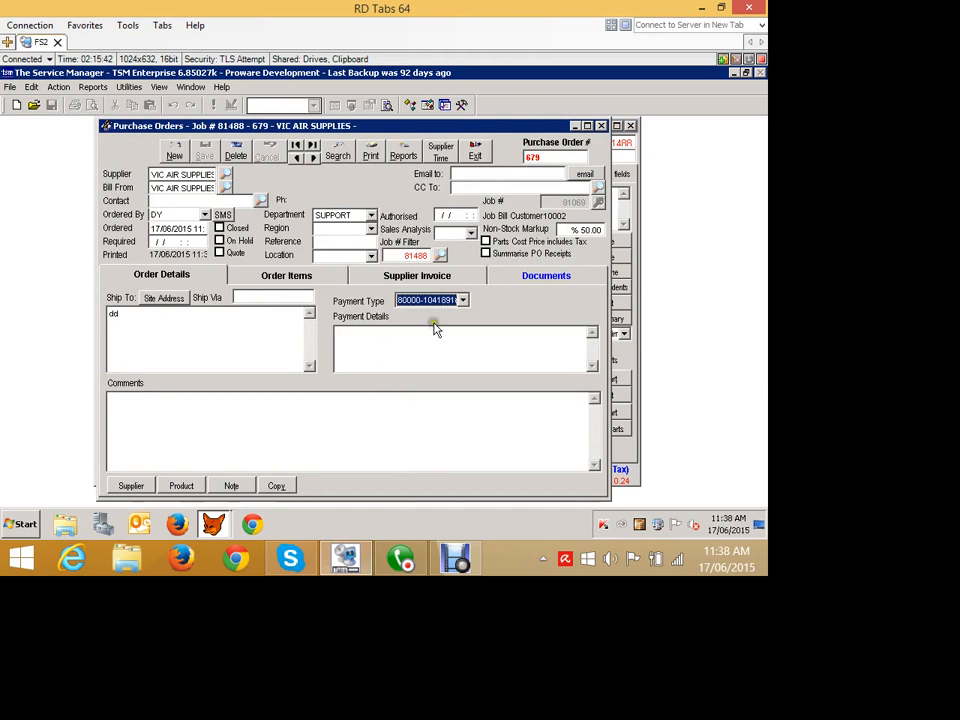
left_click(472, 152)
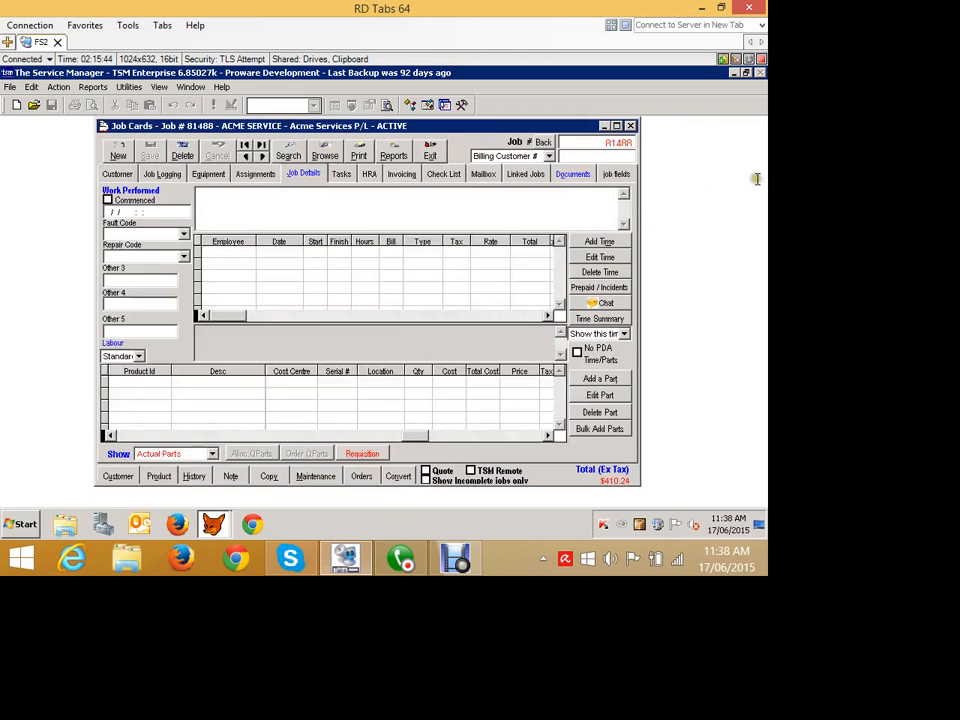
Open job 81069 and go back to job 81488.
left_click(752, 175)
type("81069")
key("Return")
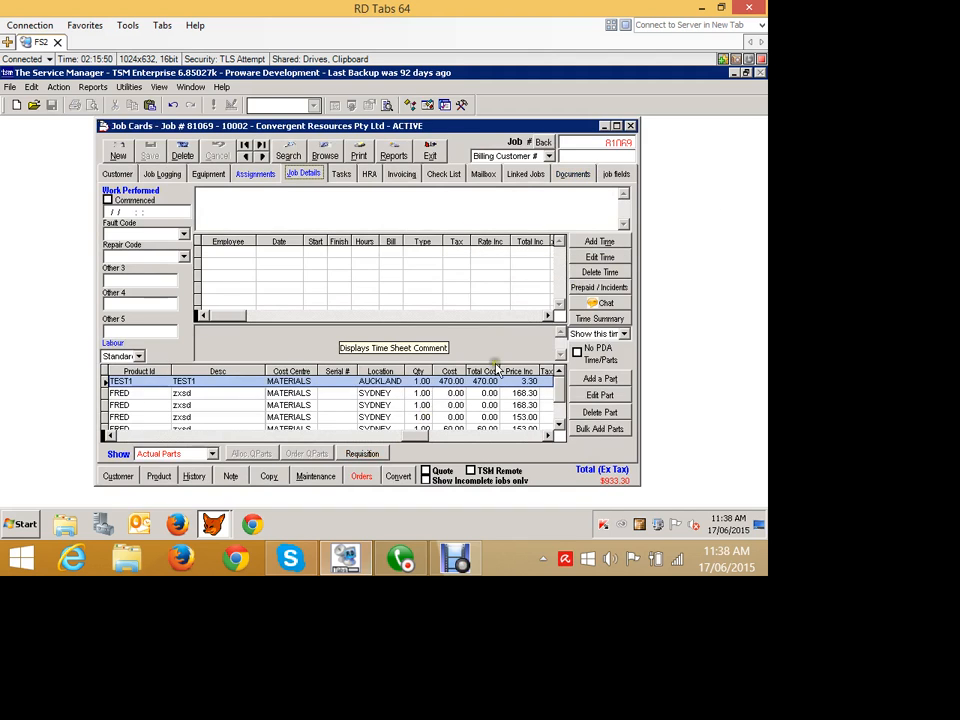
left_click(681, 172)
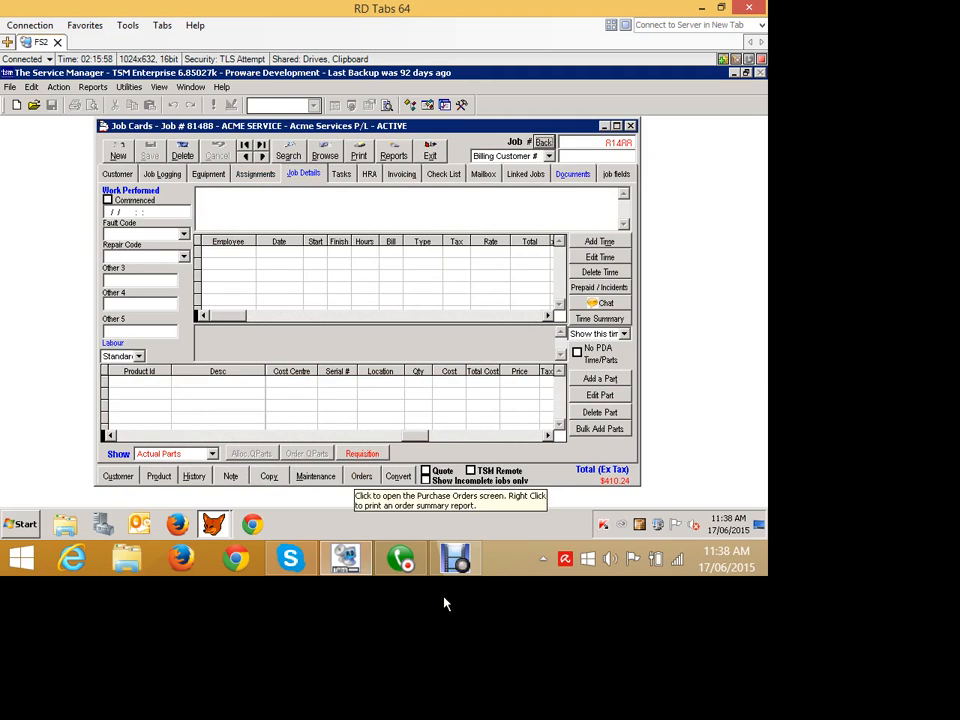
Review the job's requisitions in Reorder Parts, including its expanded options, then exit both screens.
left_click(358, 454)
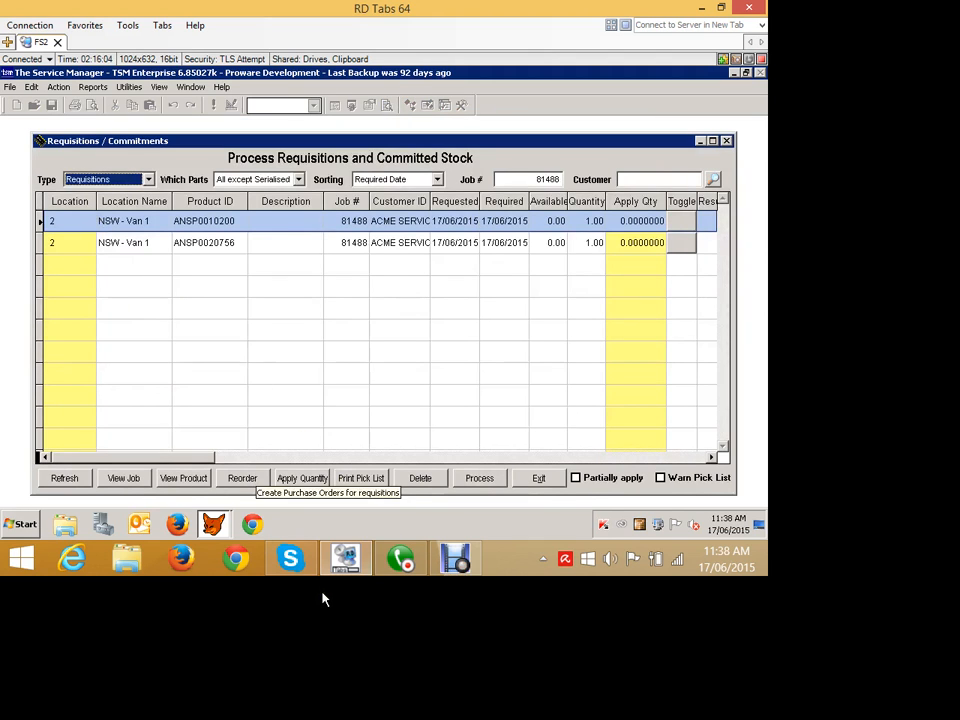
left_click(242, 478)
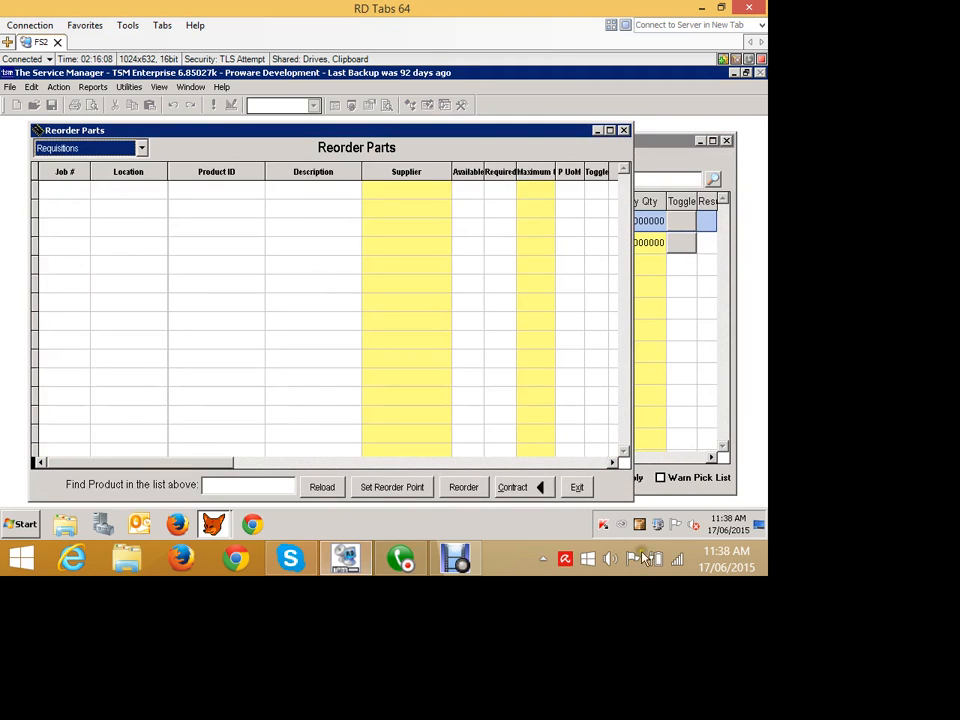
left_click(577, 487)
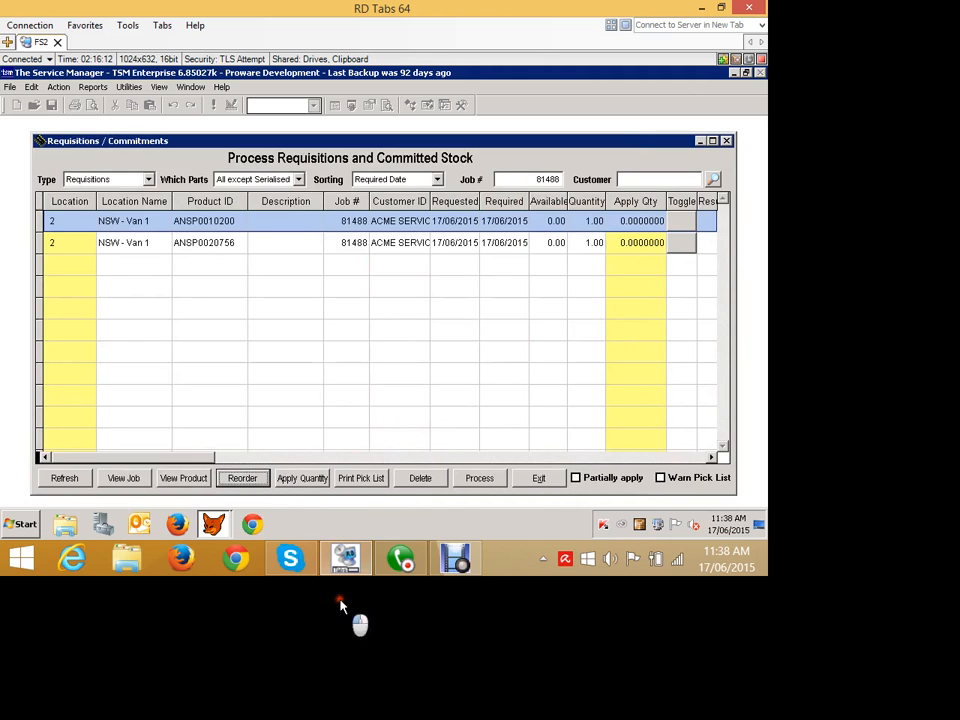
left_click(260, 478)
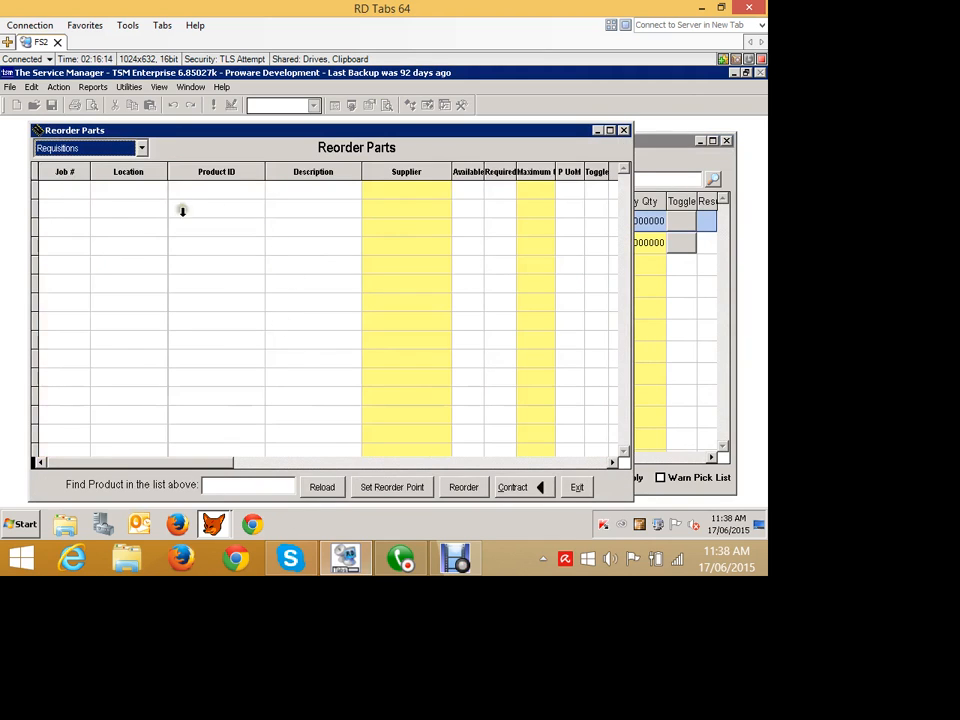
left_click(142, 148)
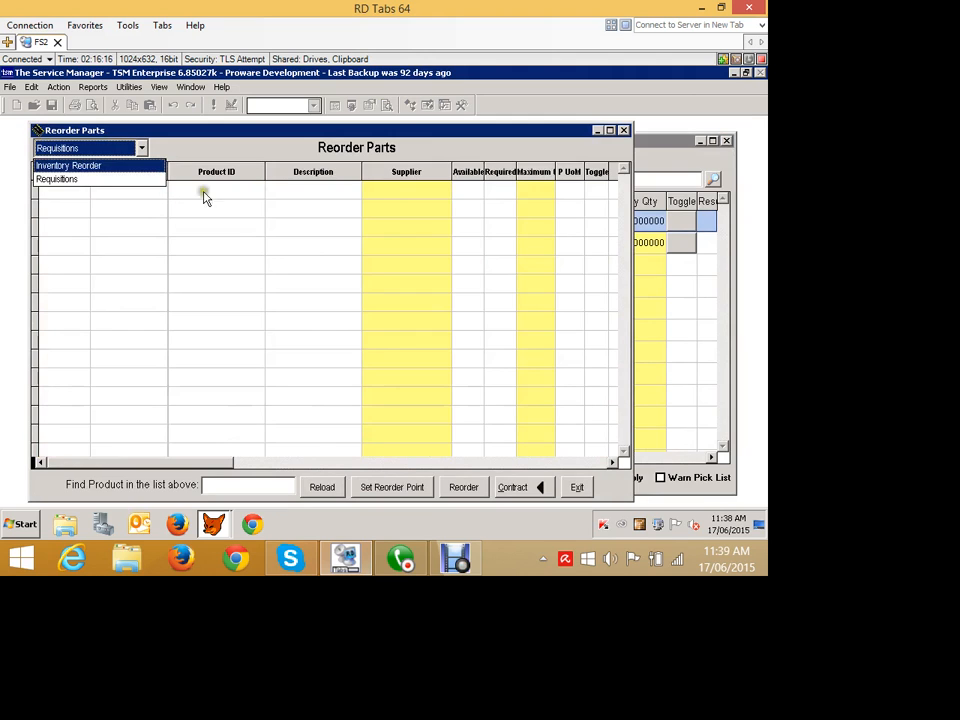
left_click(189, 144)
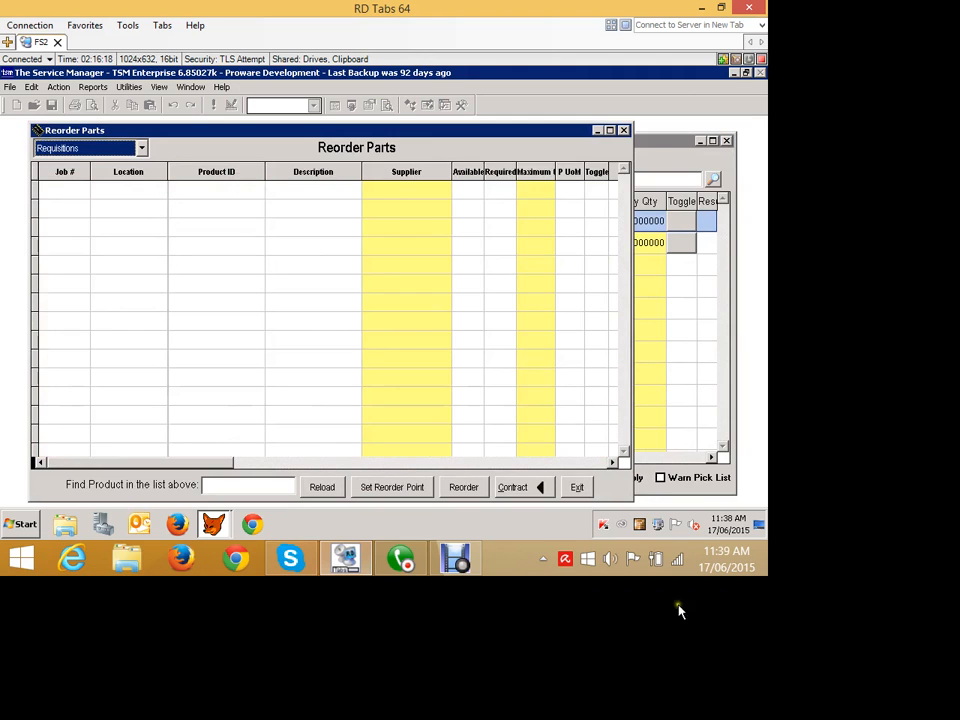
left_click(527, 487)
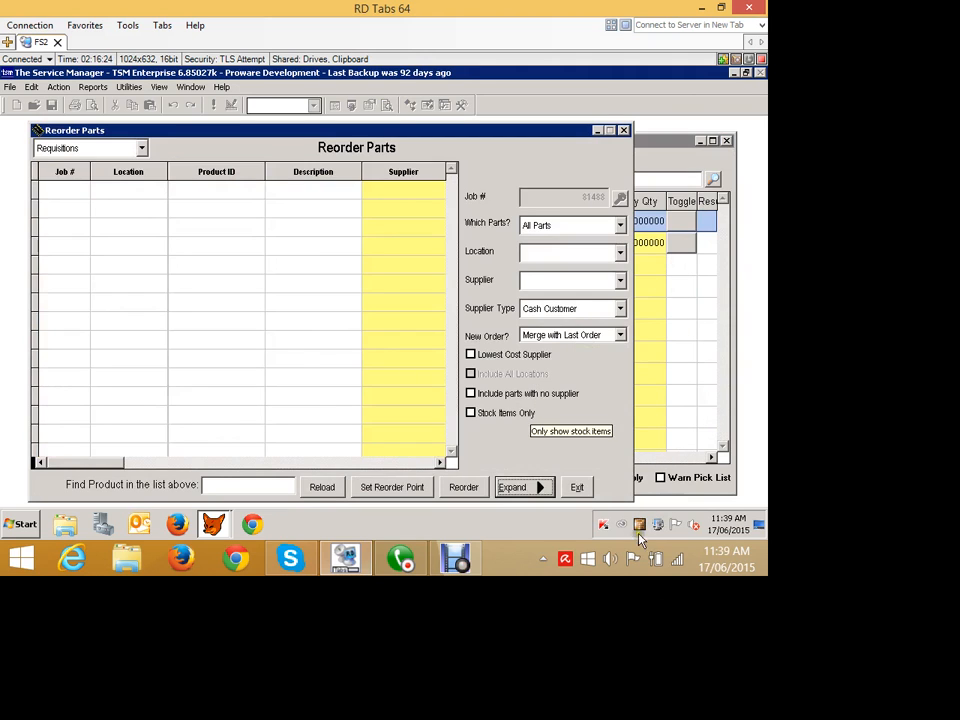
left_click(583, 487)
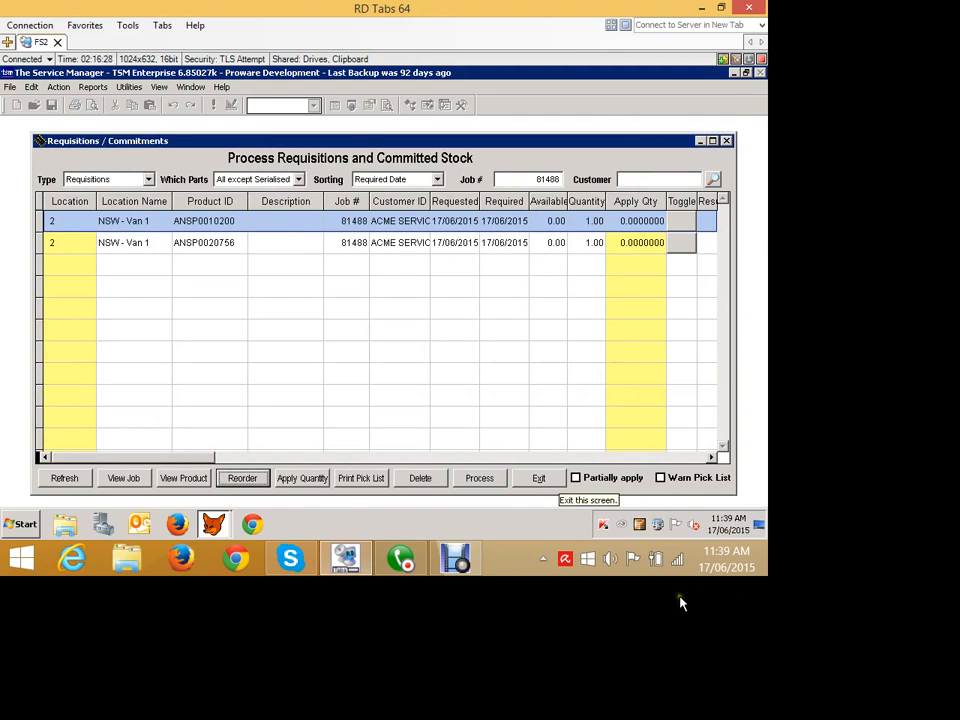
left_click(538, 478)
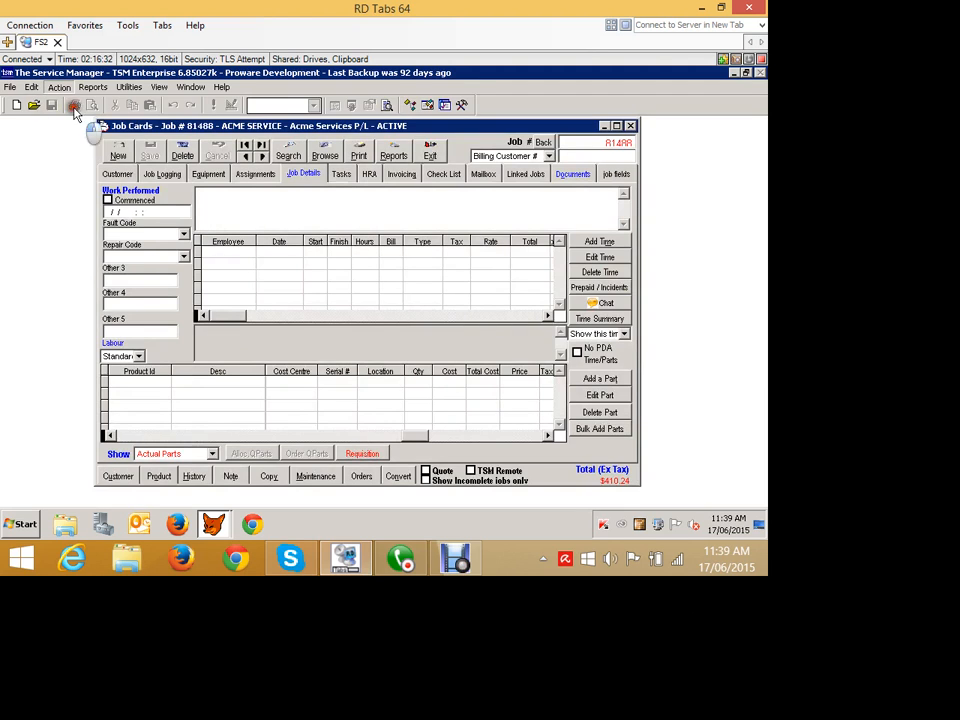
Open Purchase Orders, step to the previous and next order, then exit.
left_click(59, 87)
left_click(90, 217)
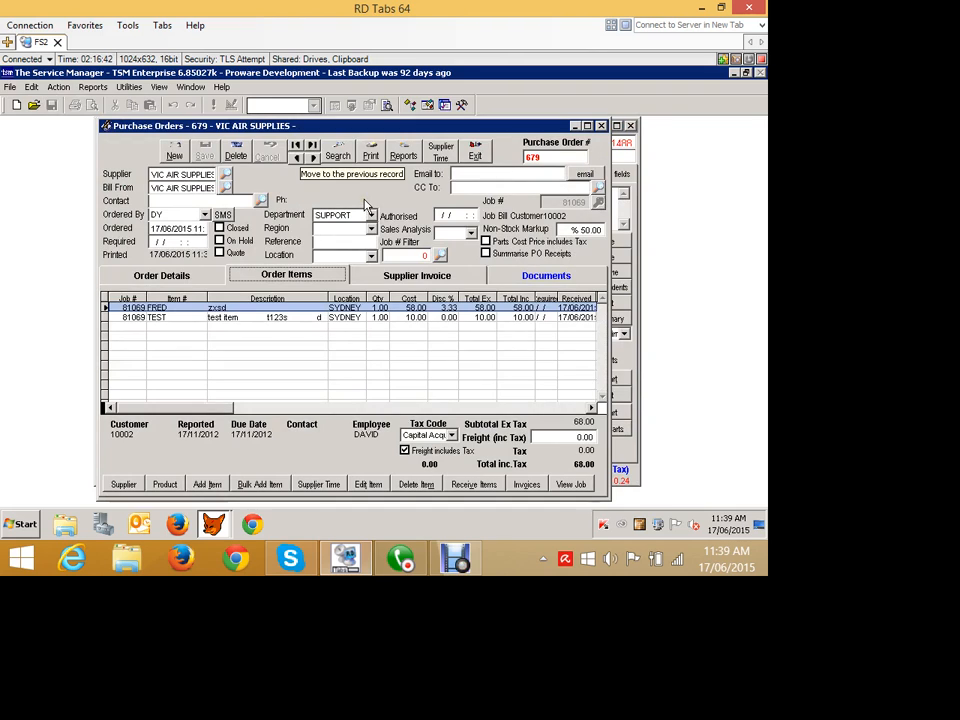
left_click(296, 158)
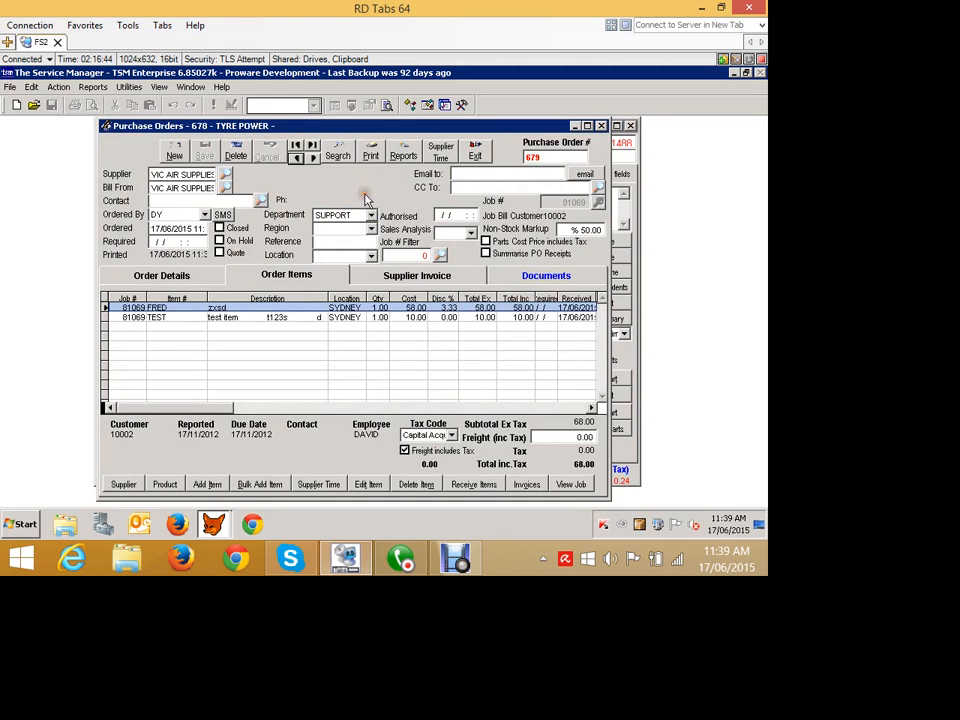
left_click(312, 158)
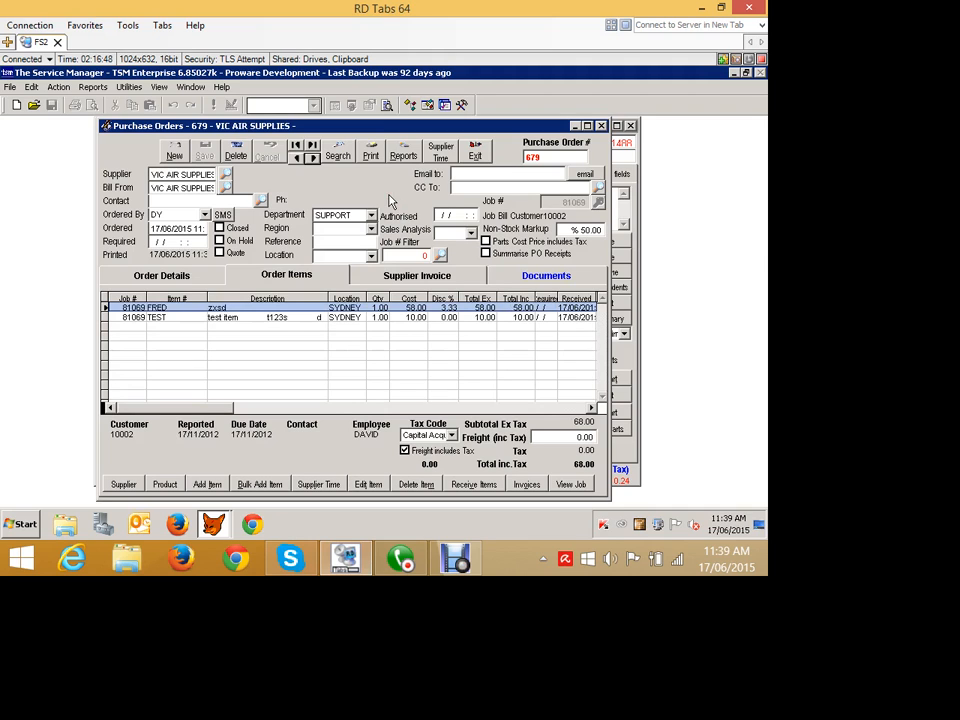
left_click(475, 152)
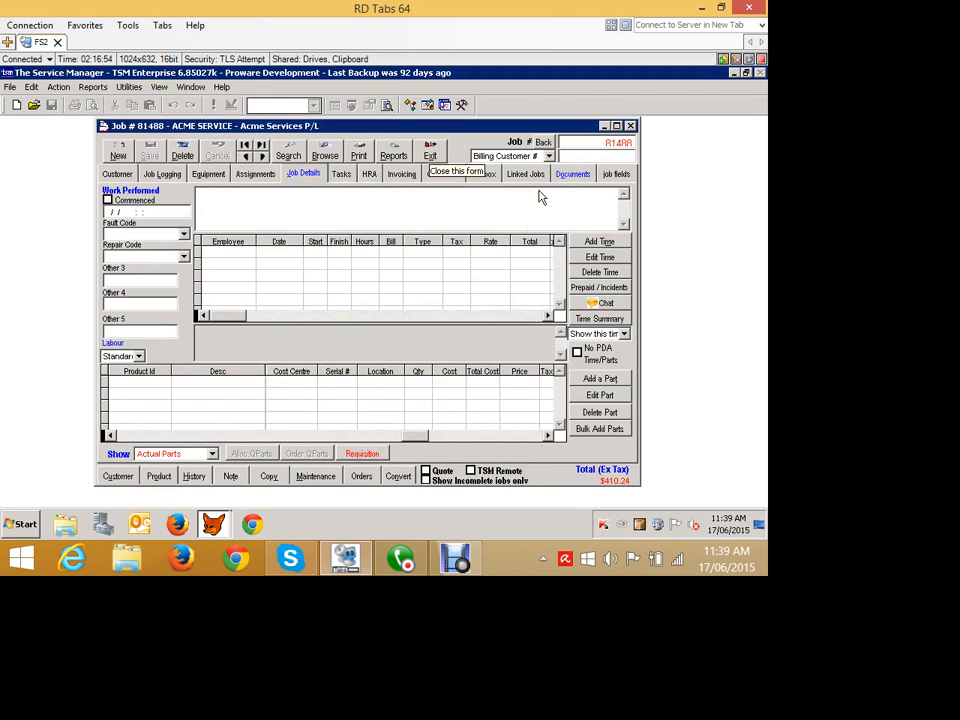
Show the job's quoted parts and view its current stock requisitions.
left_click(175, 454)
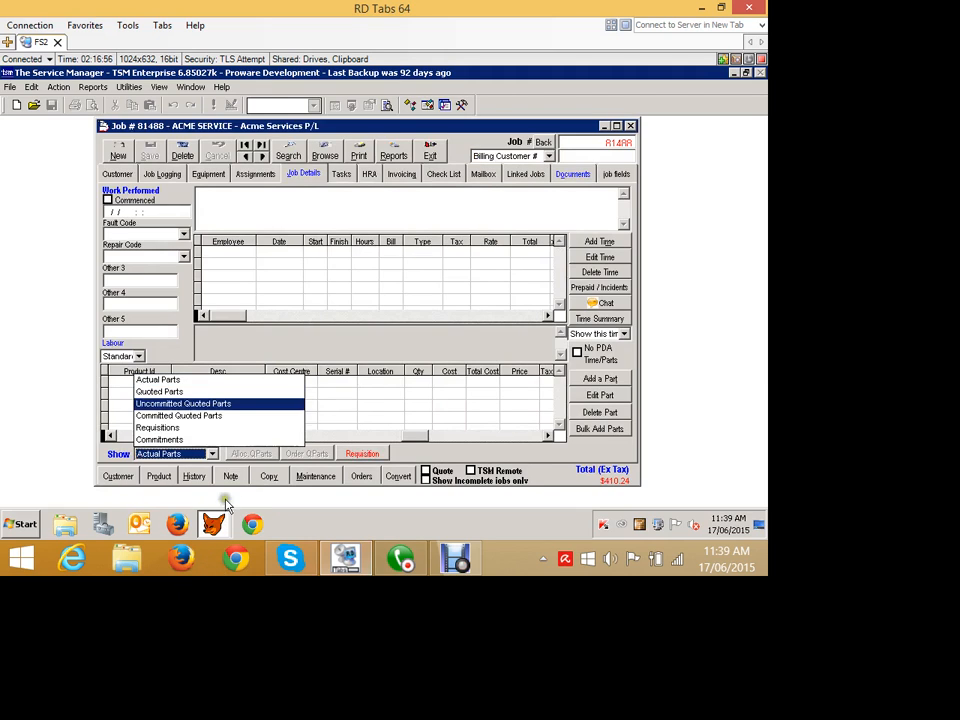
left_click(159, 391)
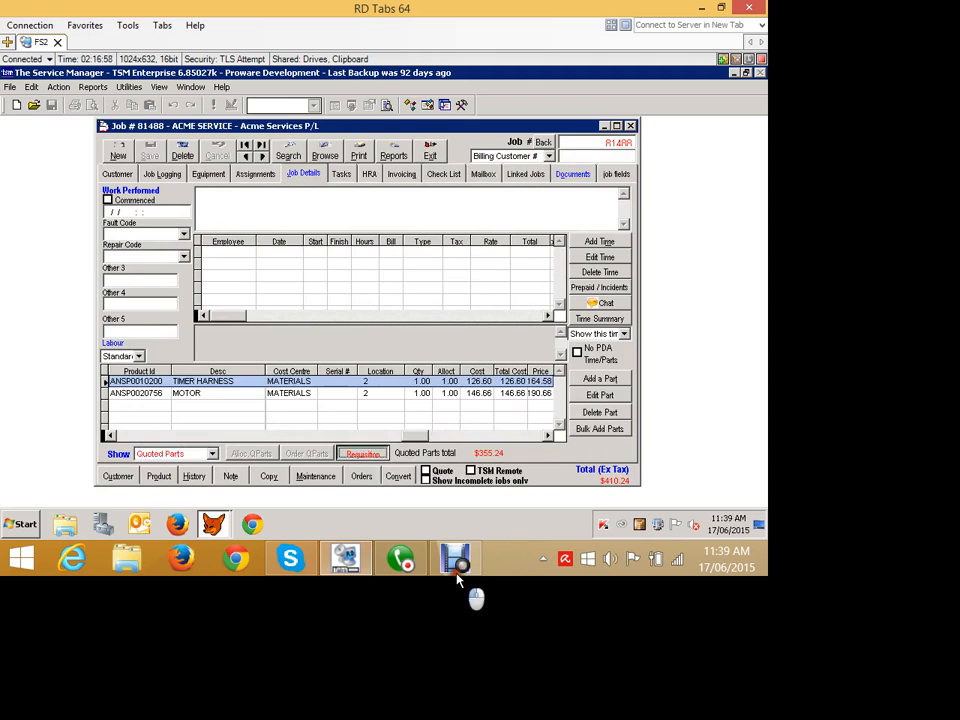
left_click(362, 453)
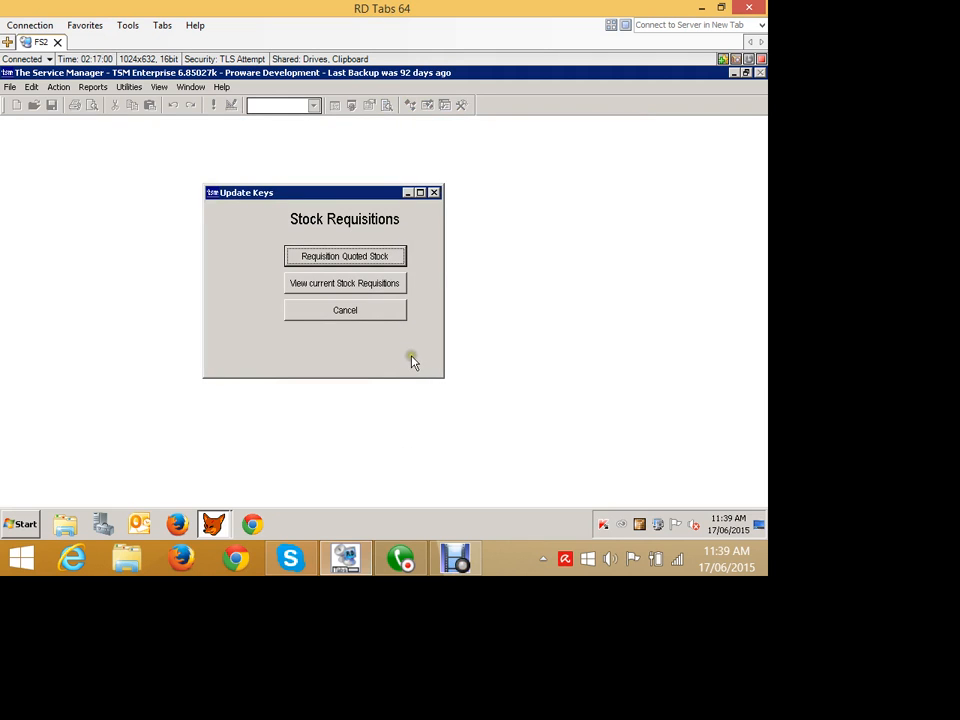
left_click(310, 283)
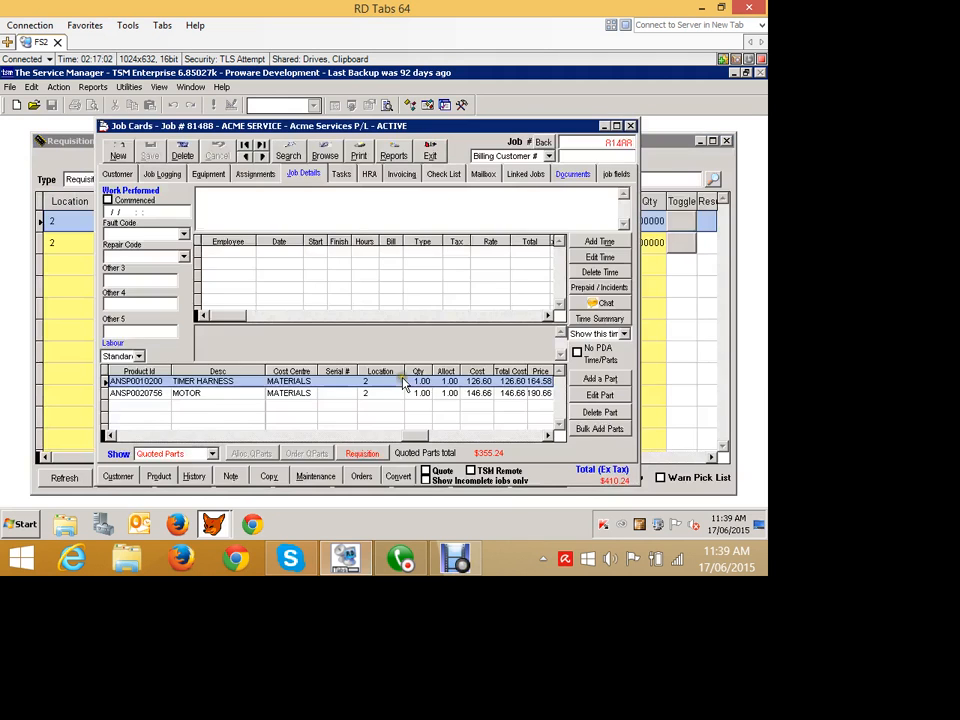
left_click(75, 182)
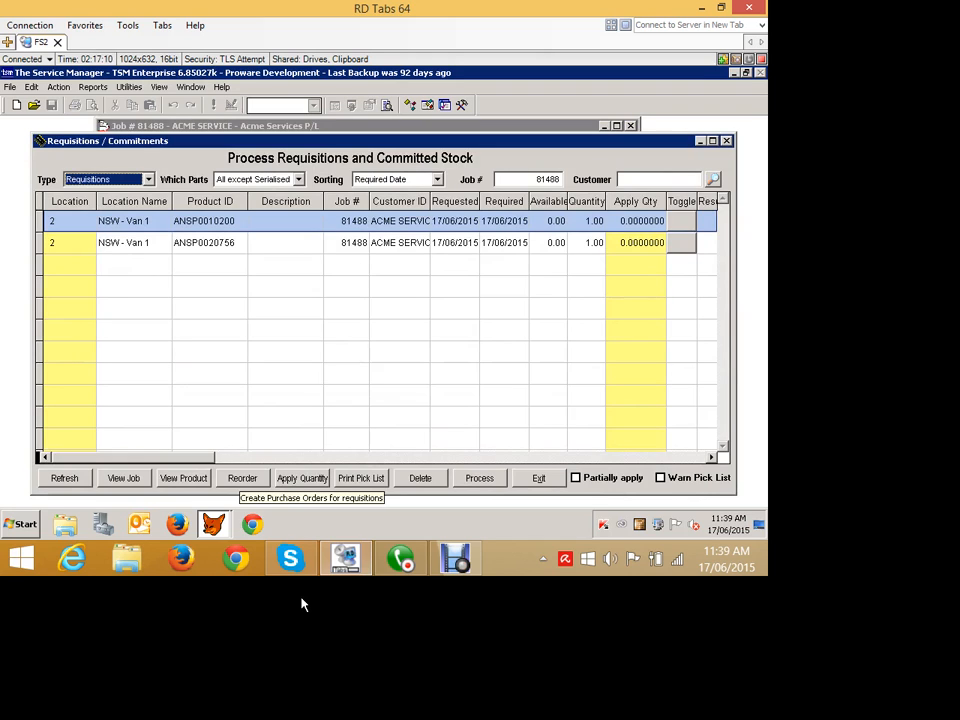
Open Reorder Parts for the requisitions, reload the list, then exit Reorder Parts and the requisitions screen.
left_click(242, 478)
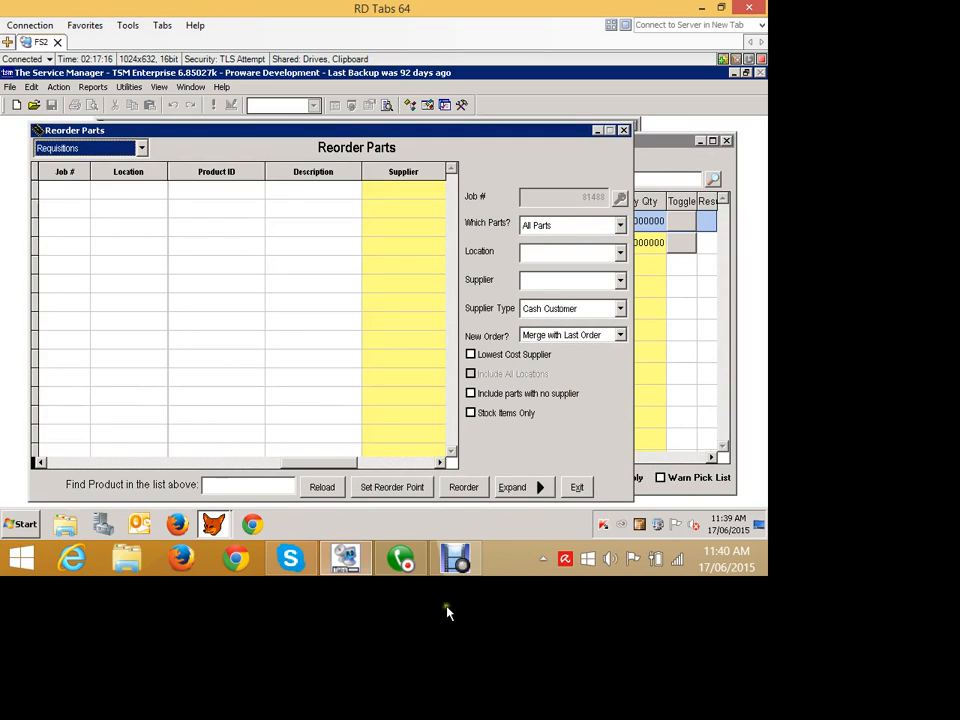
left_click(336, 488)
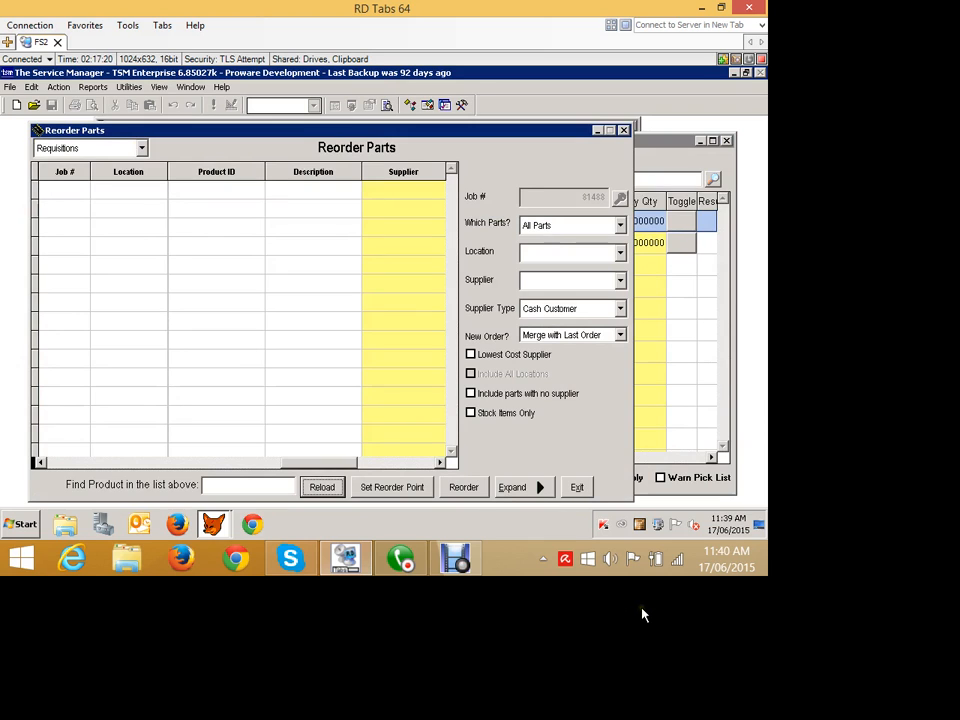
left_click(577, 487)
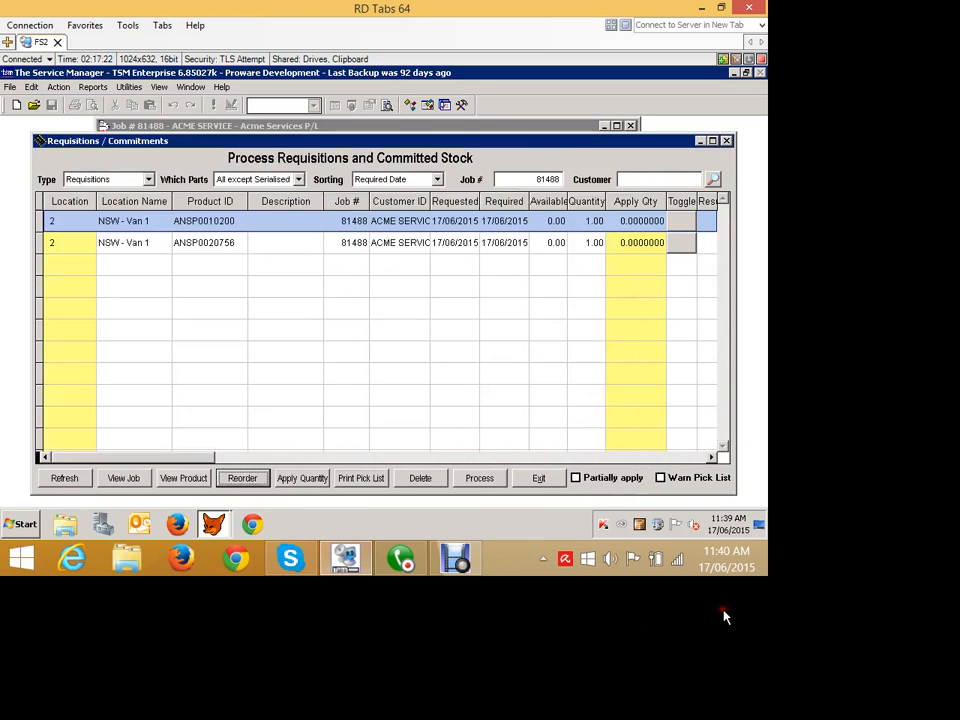
left_click(539, 478)
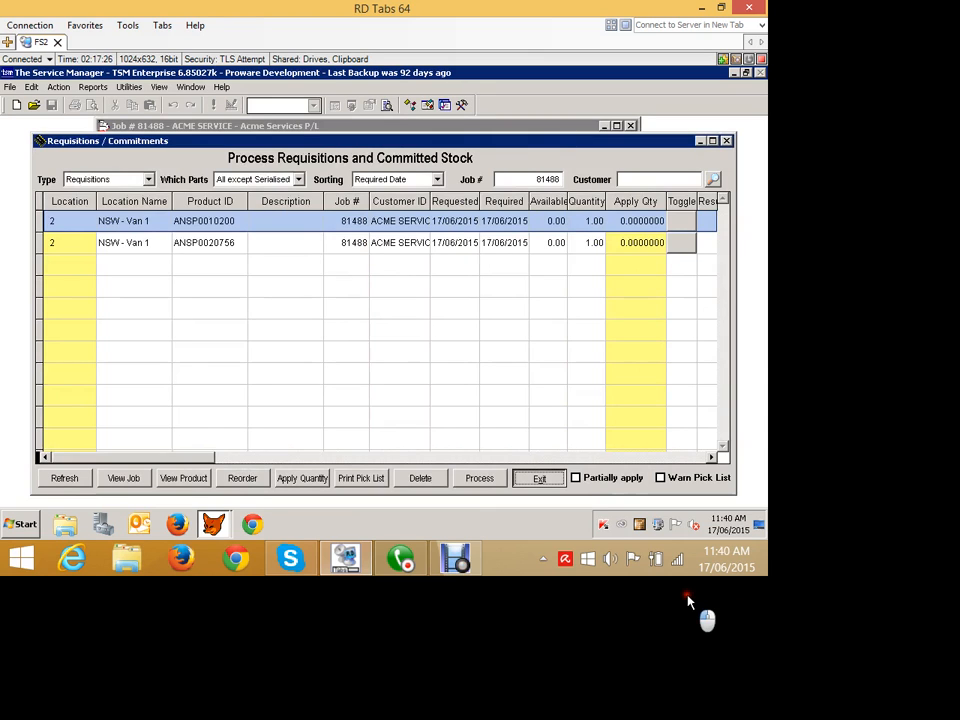
left_click(539, 478)
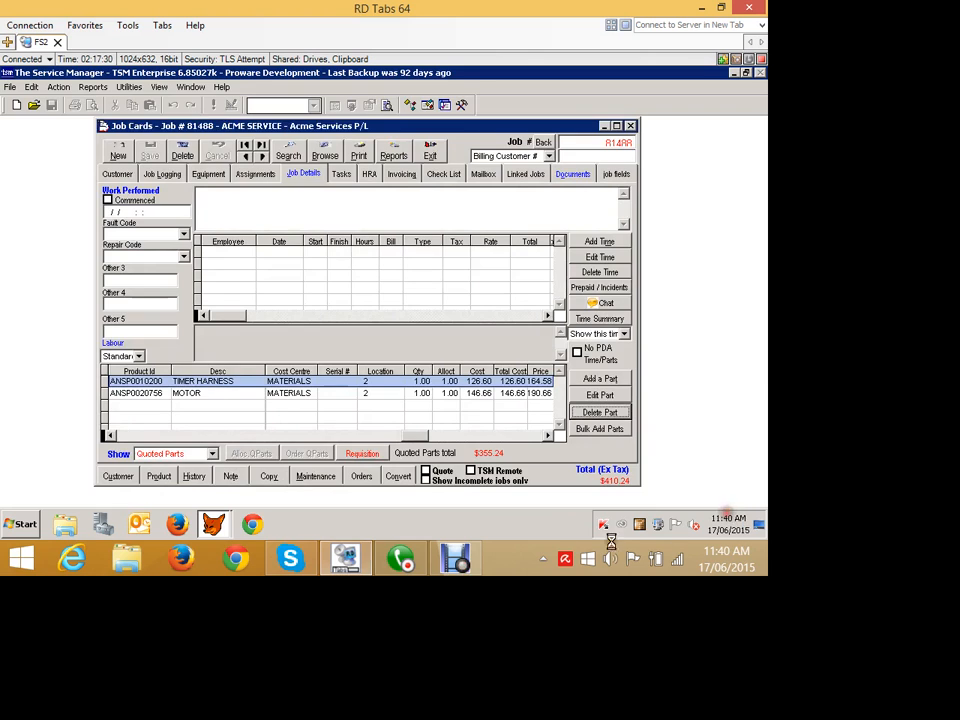
Delete both quoted parts, the timer harness and the motor, from the job.
left_click(600, 412)
left_click(386, 338)
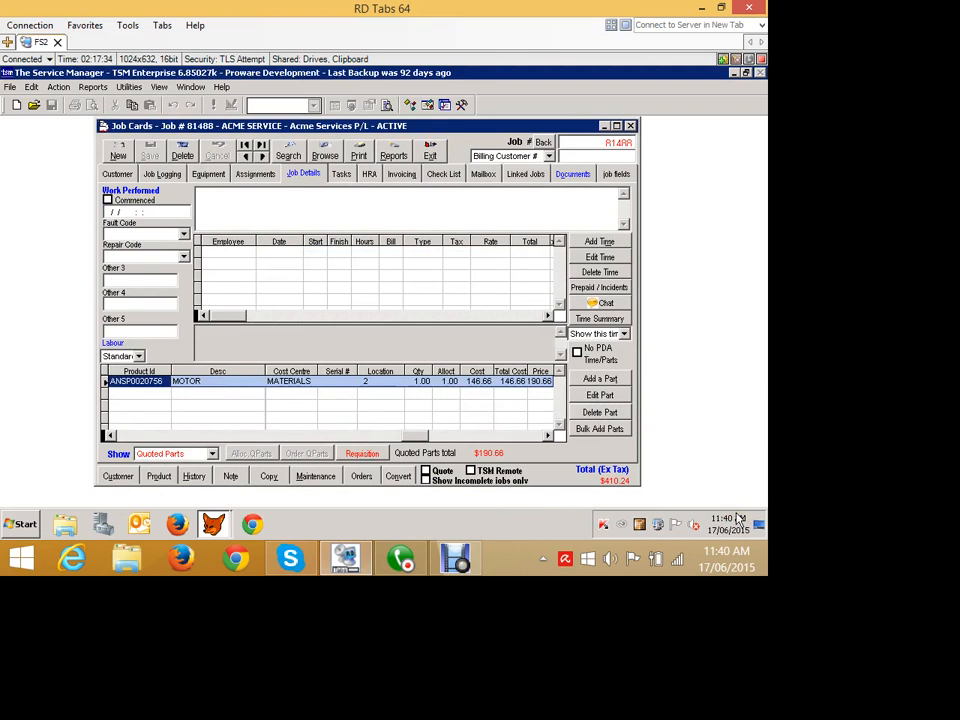
left_click(600, 412)
left_click(384, 339)
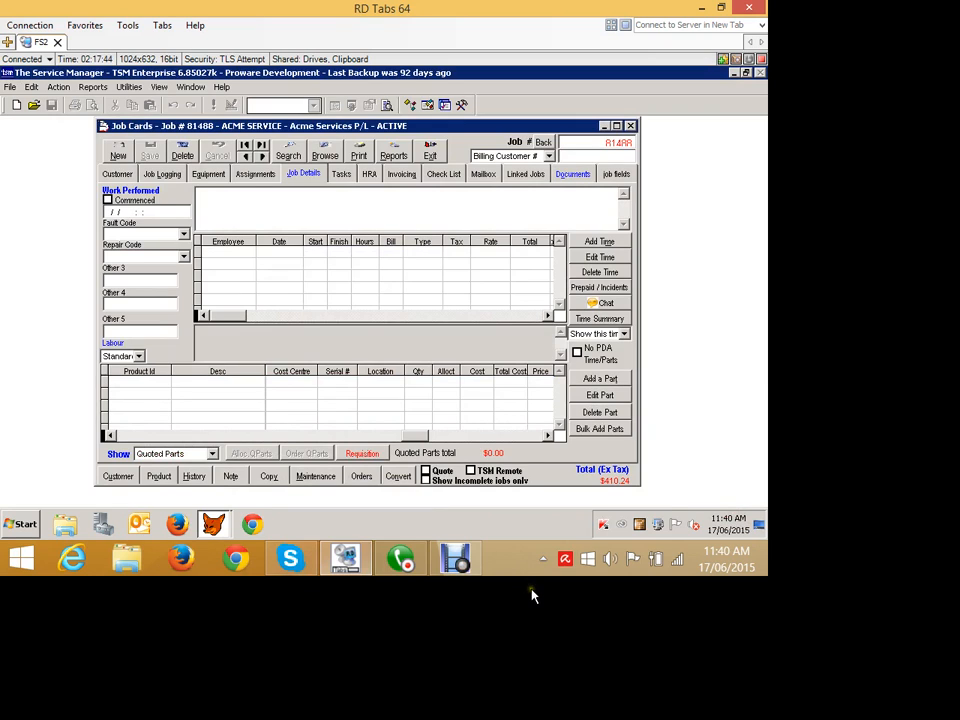
Mark the job as a quote and browse its Invoicing, Equipment and Job Logging tabs before returning to Job Details.
left_click(426, 470)
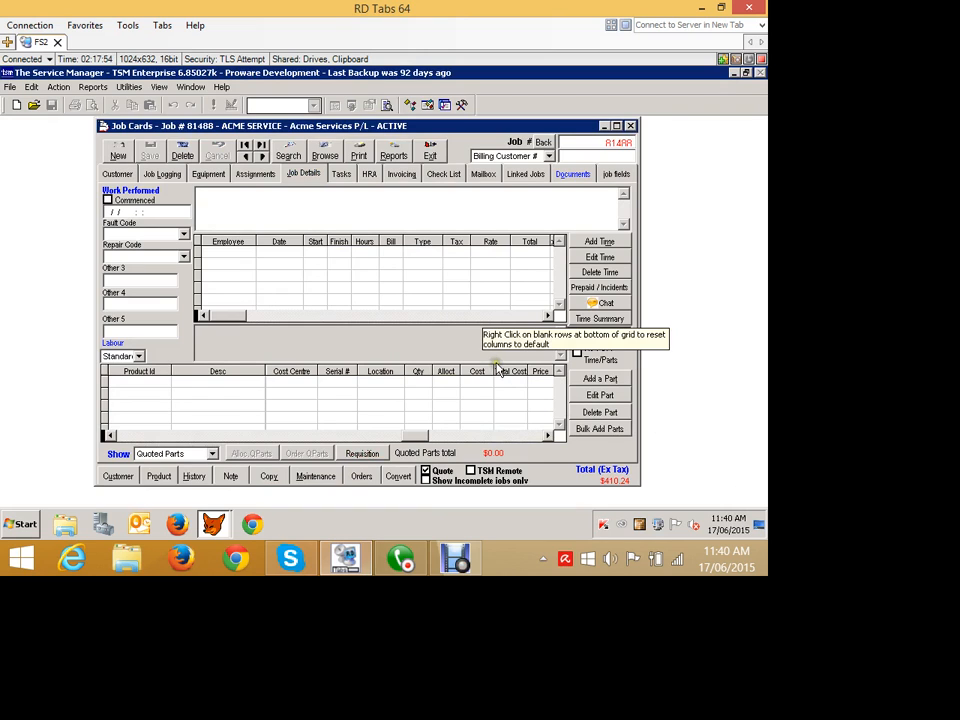
left_click(398, 175)
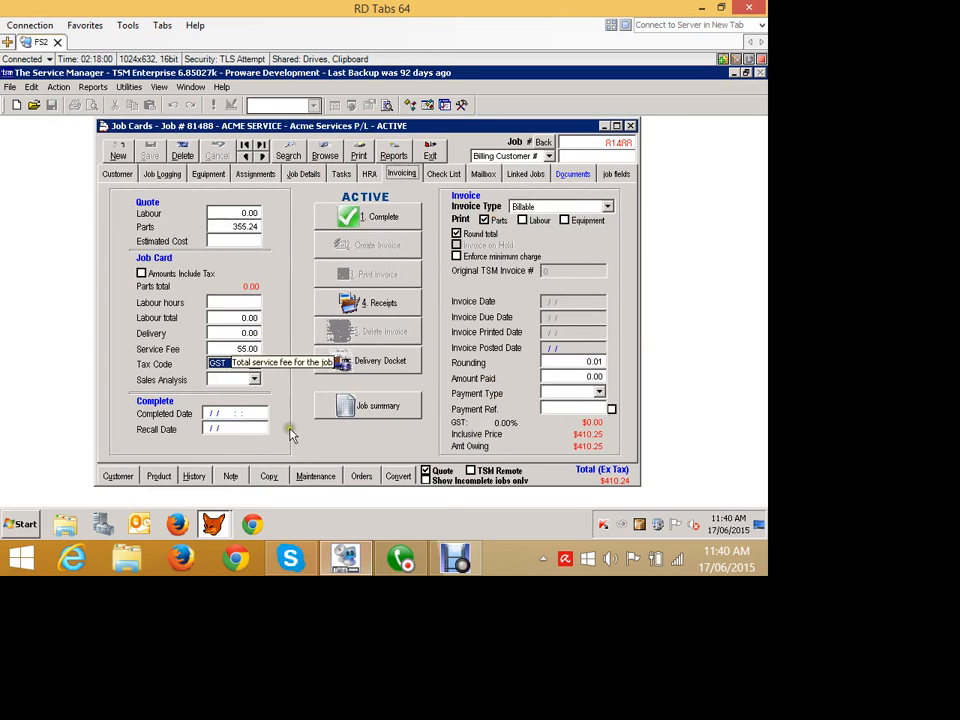
left_click(197, 215)
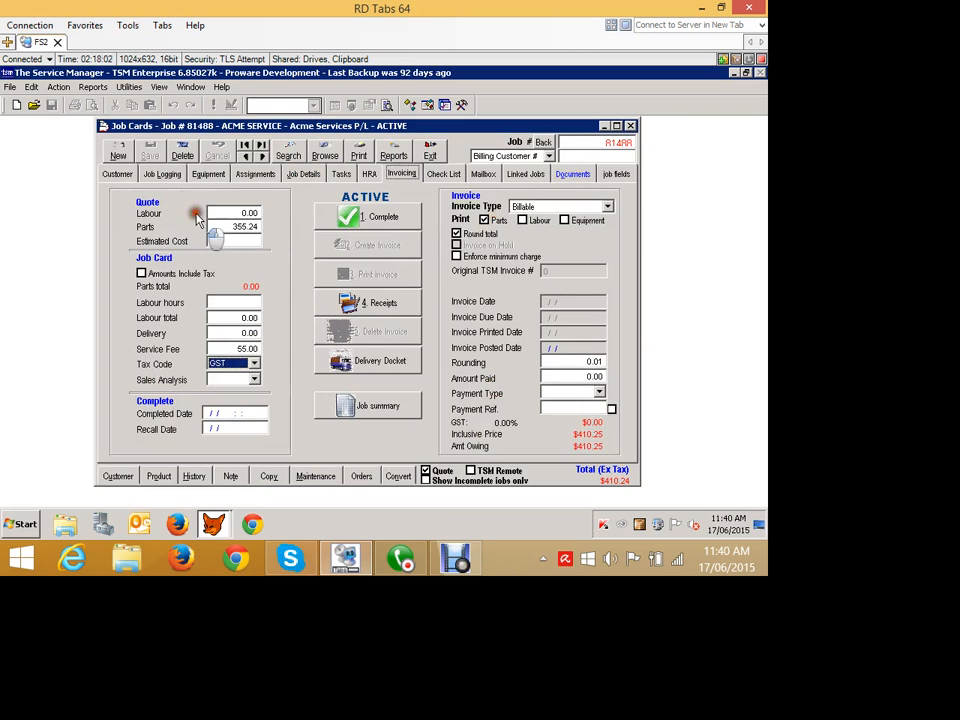
left_click(208, 174)
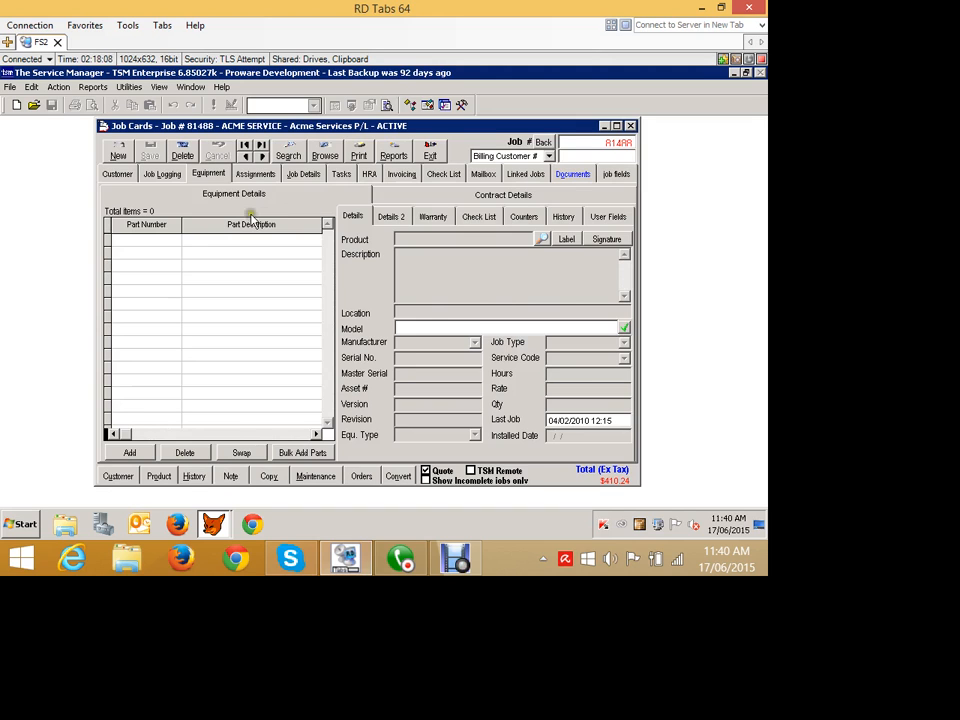
left_click(162, 174)
left_click(303, 174)
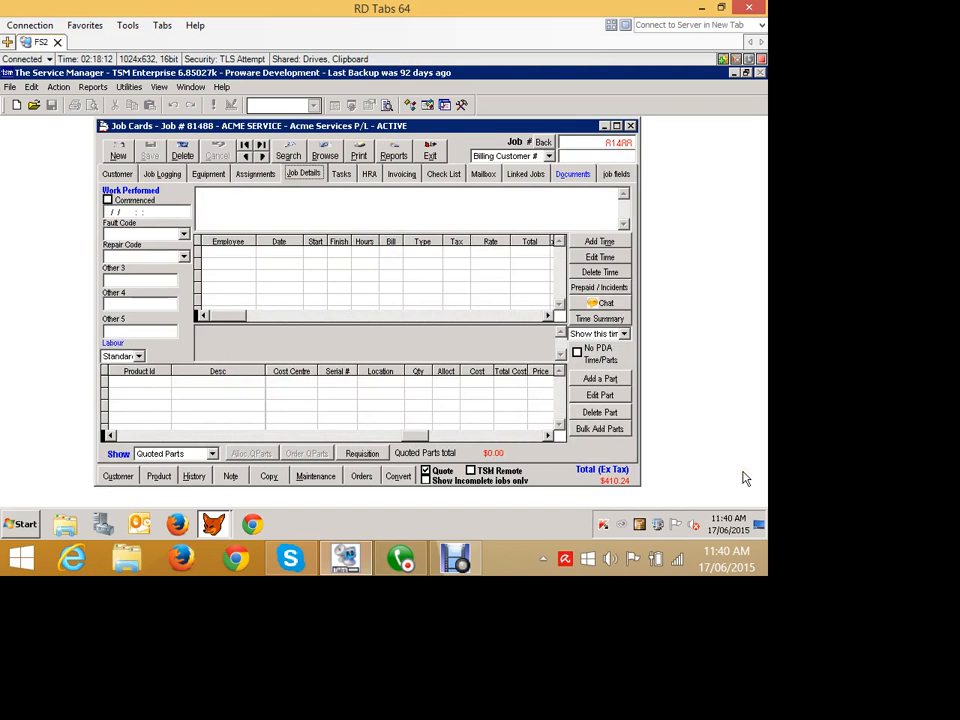
Add quoted part ANSP001K307R, the muffin toaster control board, from location NSW - Van 1 and save it.
left_click(600, 378)
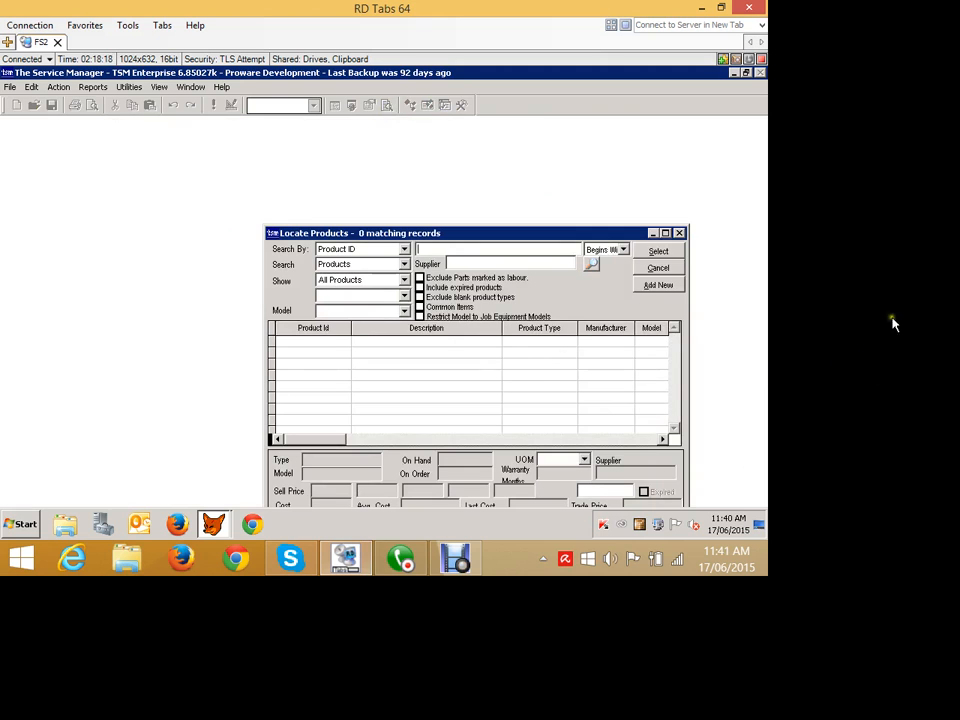
type("1")
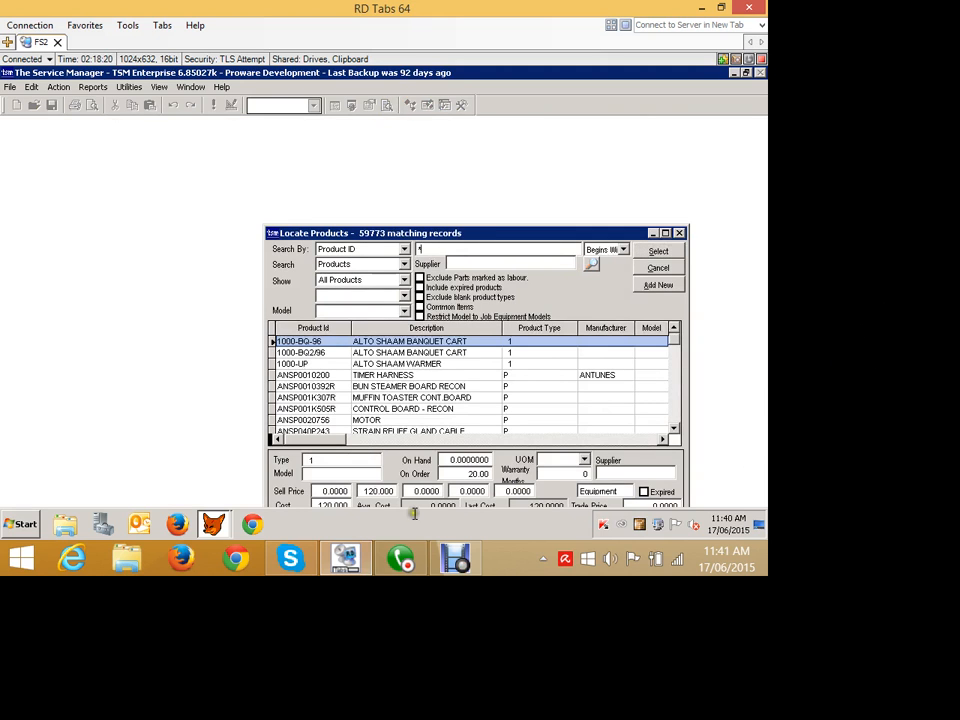
left_click(341, 398)
key("Return")
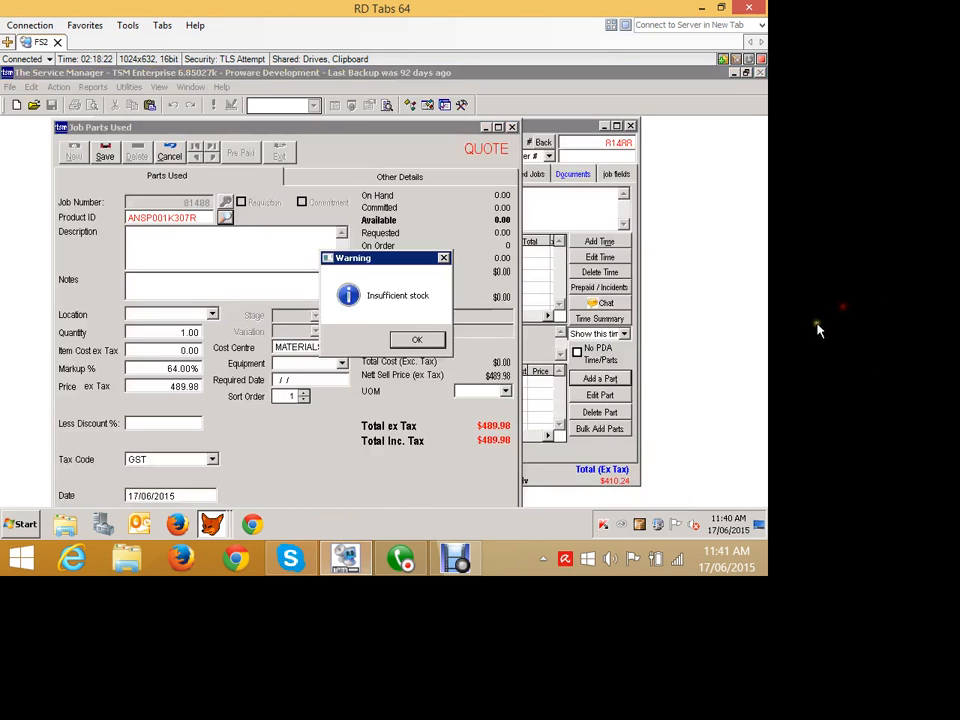
key("Return")
left_click(268, 388)
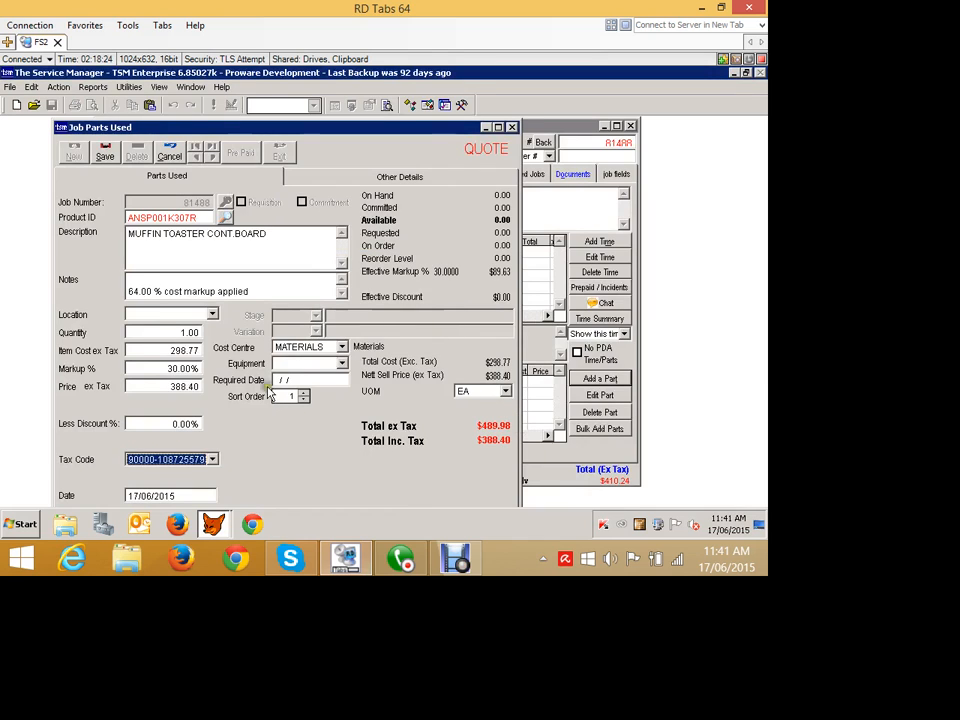
left_click(265, 411)
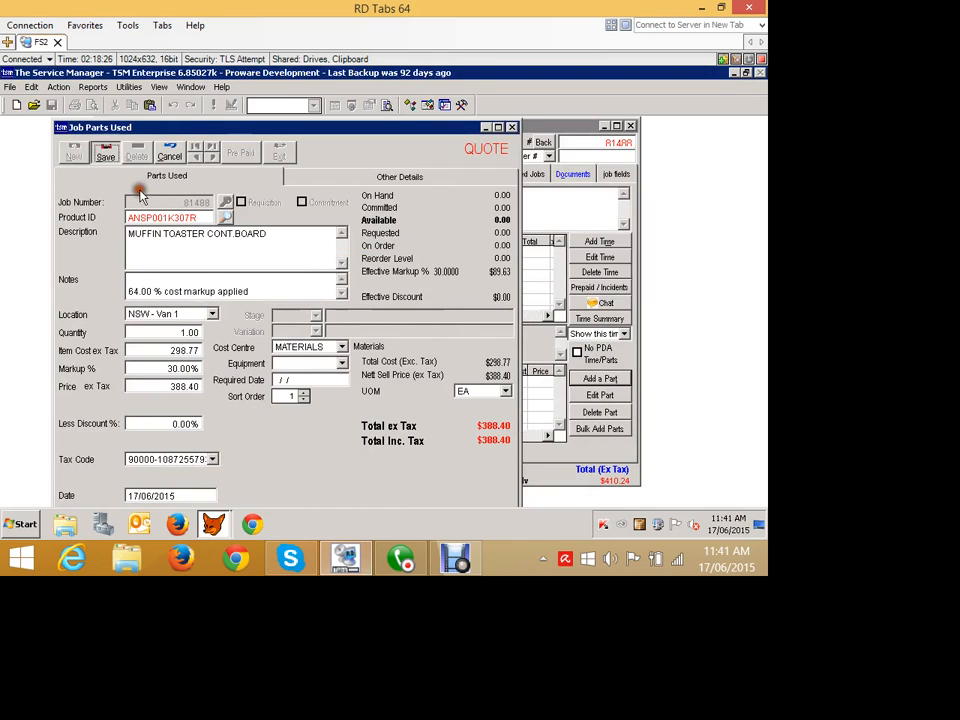
left_click(105, 150)
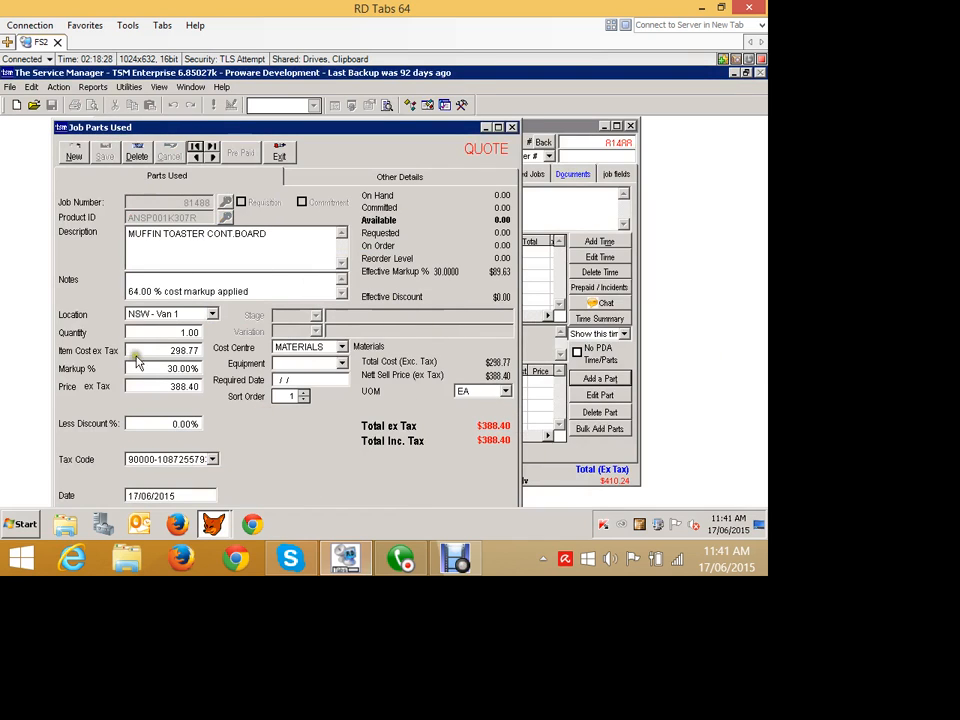
Add a second quoted part, BACKUP BATTERY, from location NSW - Van 1 and save it.
left_click(72, 152)
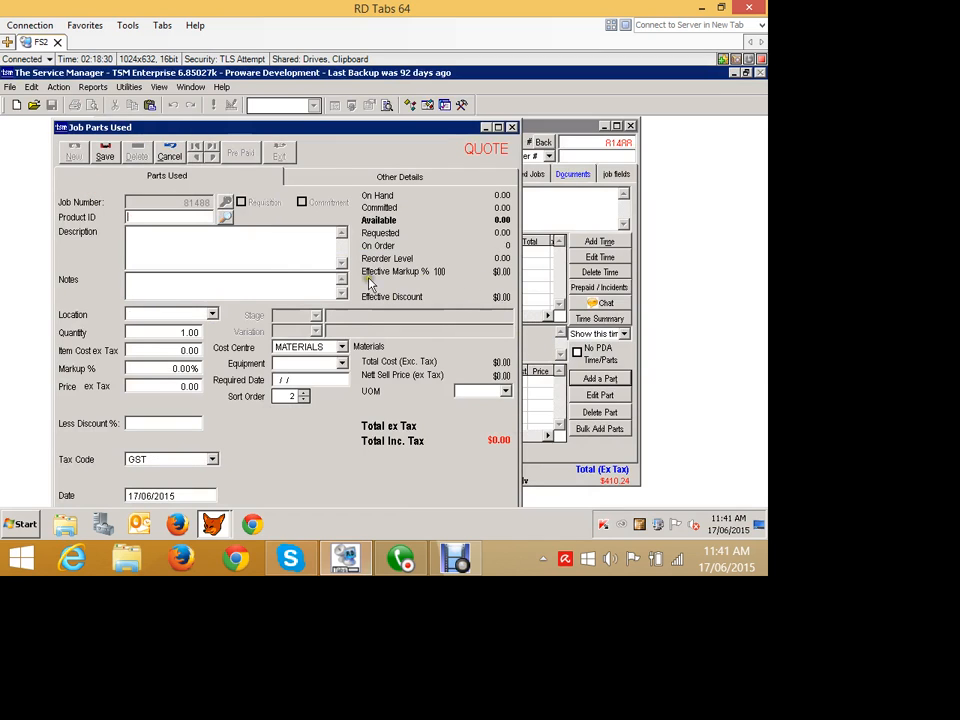
left_click(224, 217)
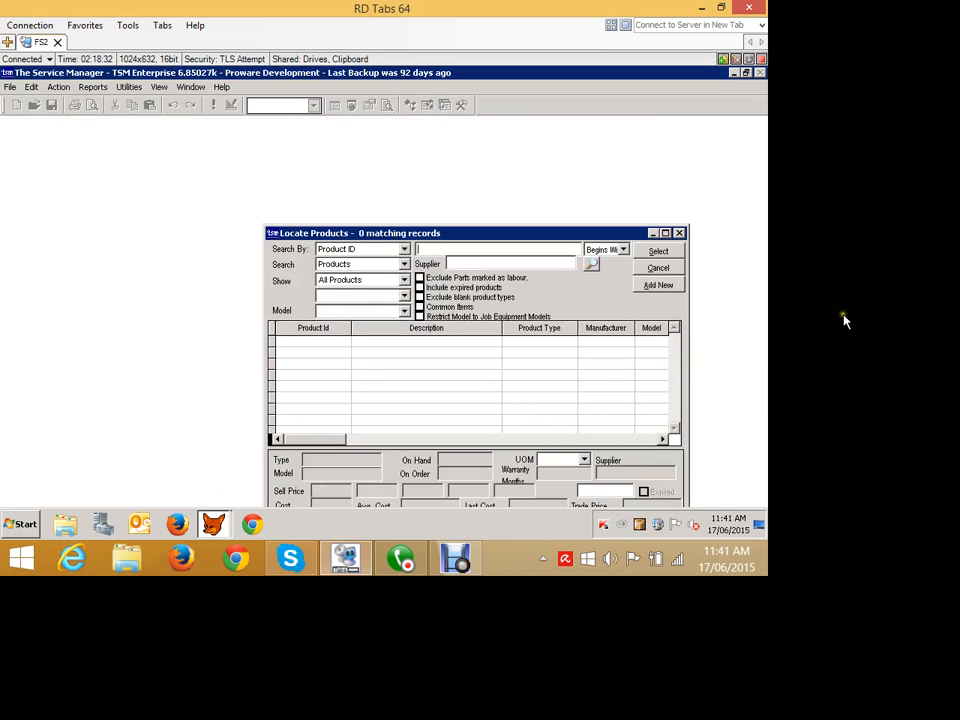
type("1")
left_click_drag(674, 340, 673, 419)
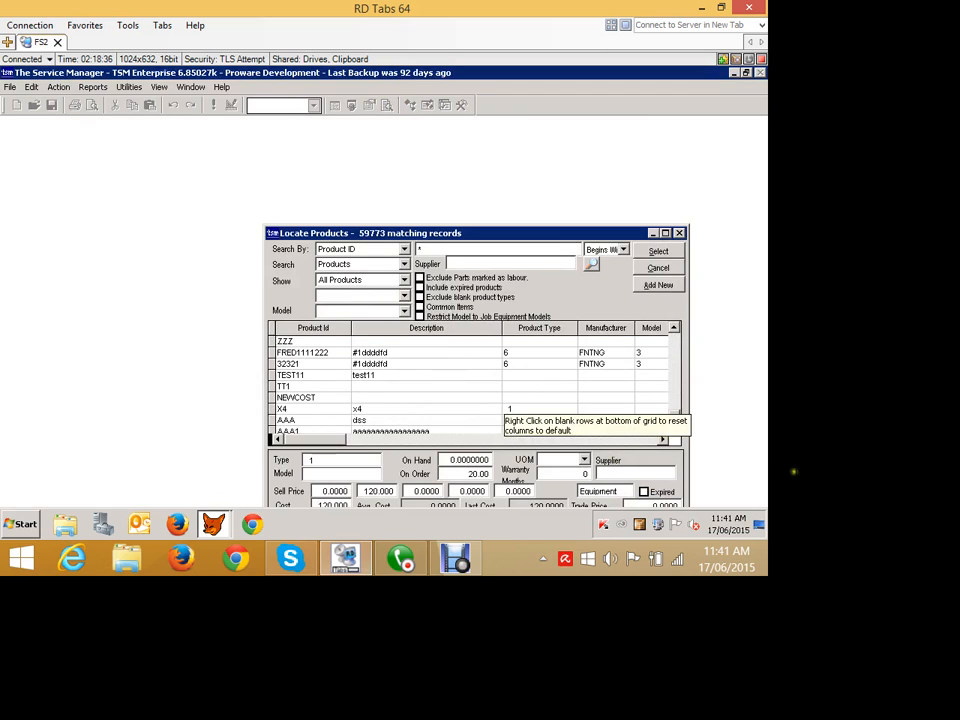
left_click(674, 350)
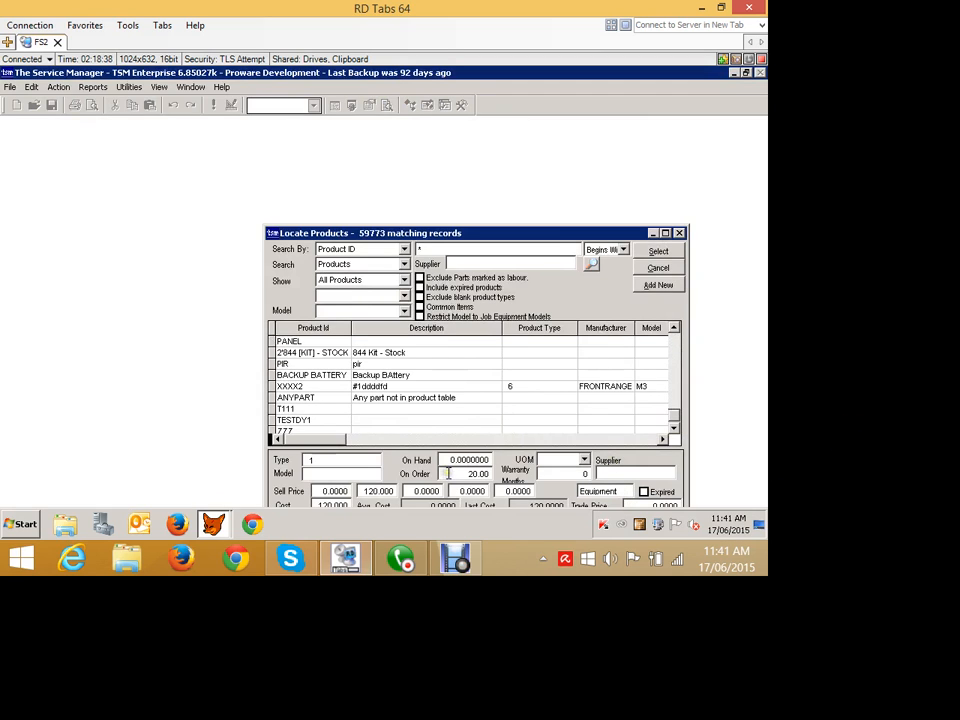
left_click(358, 376)
left_click(656, 250)
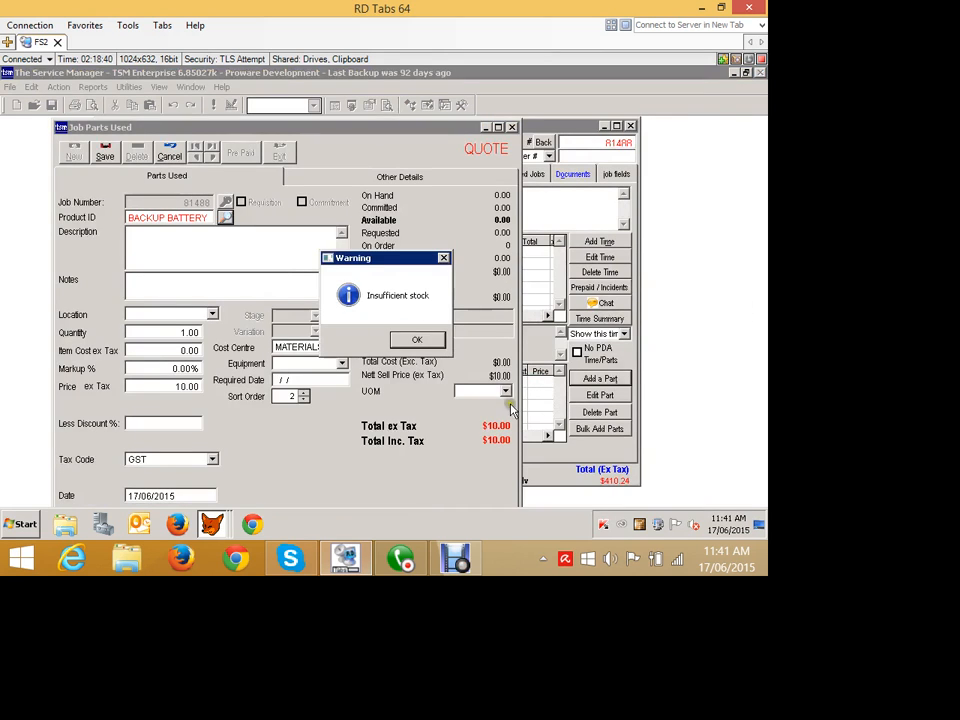
left_click(417, 340)
left_click(212, 314)
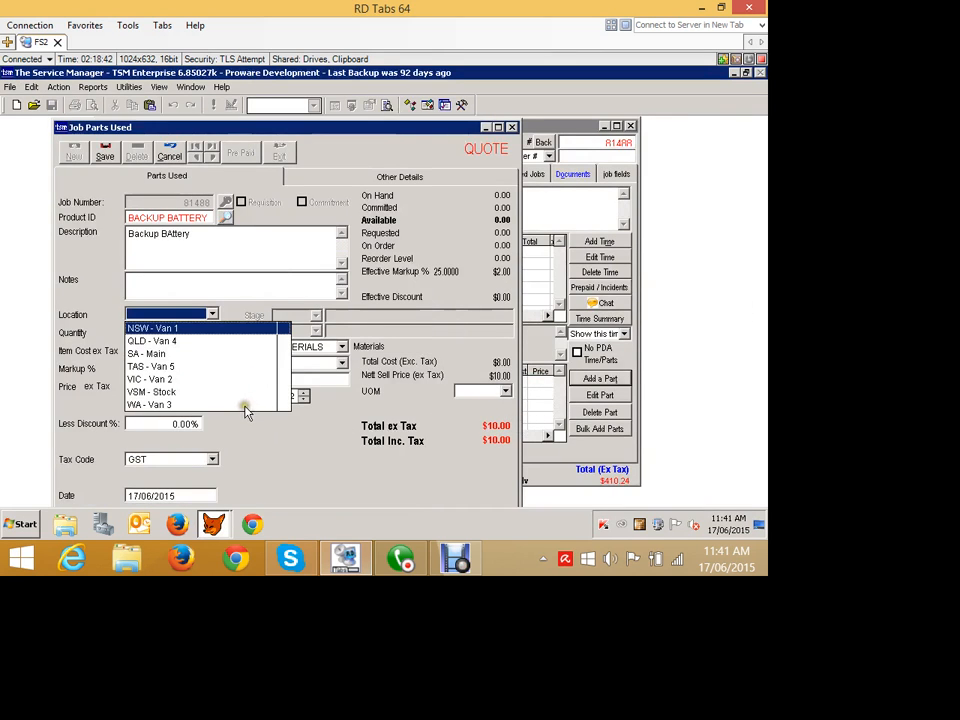
left_click(193, 327)
left_click(108, 154)
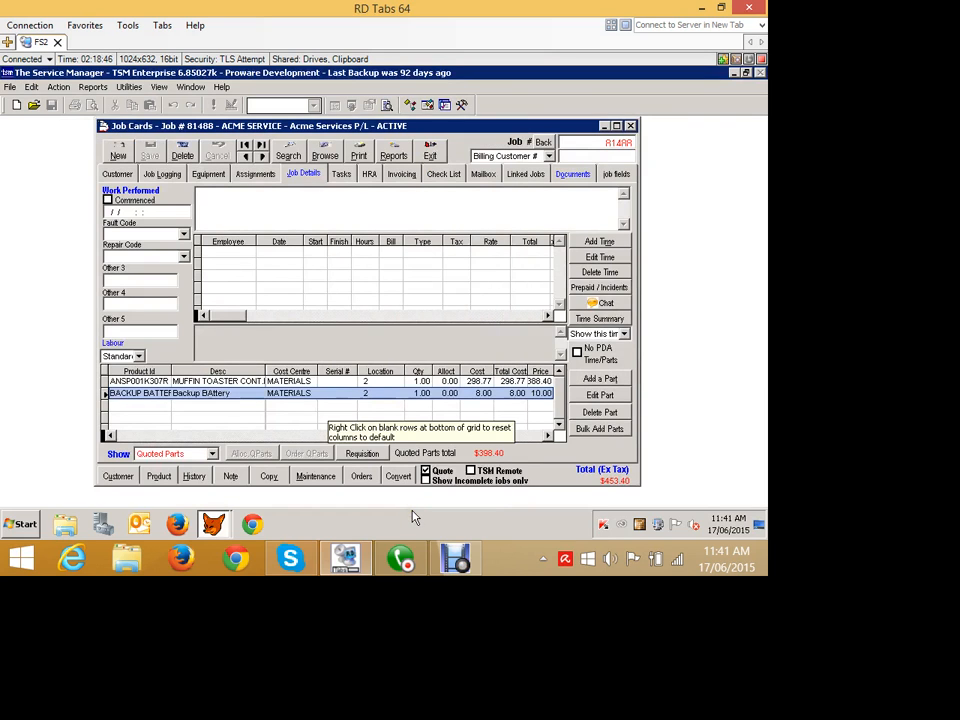
Convert the quote to a job, keeping the fixed quoted parts price, and save the job card.
left_click(212, 453)
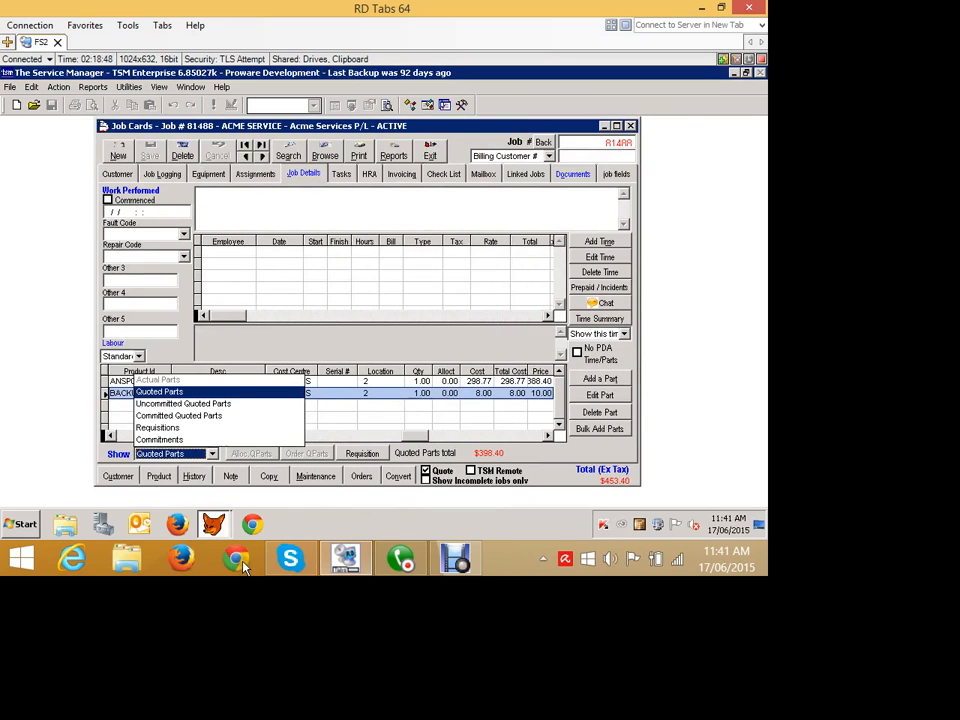
left_click(555, 458)
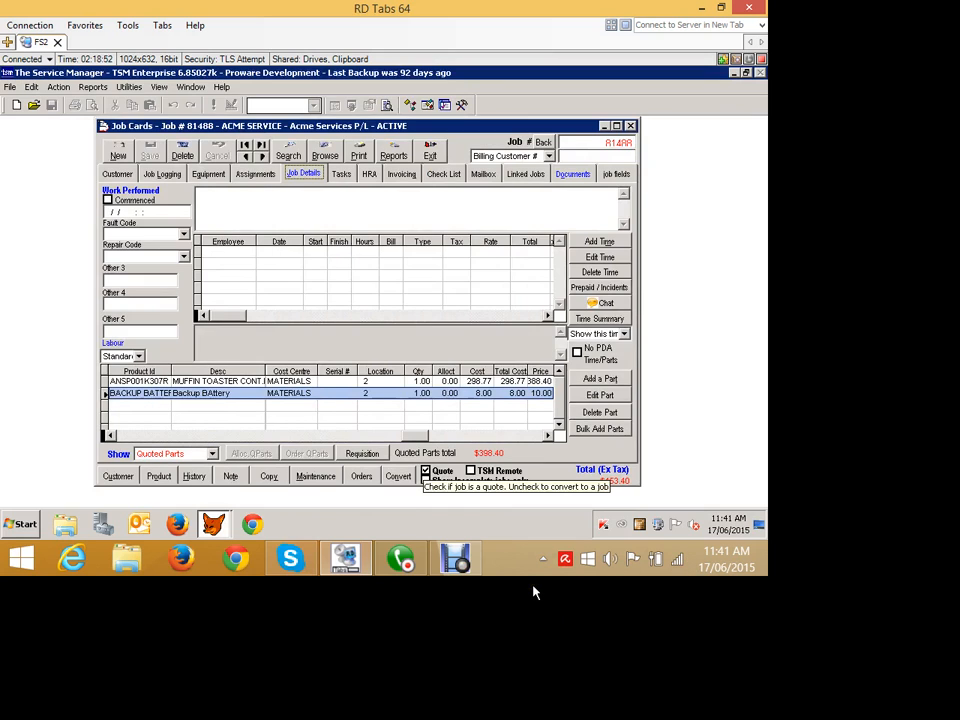
left_click(425, 470)
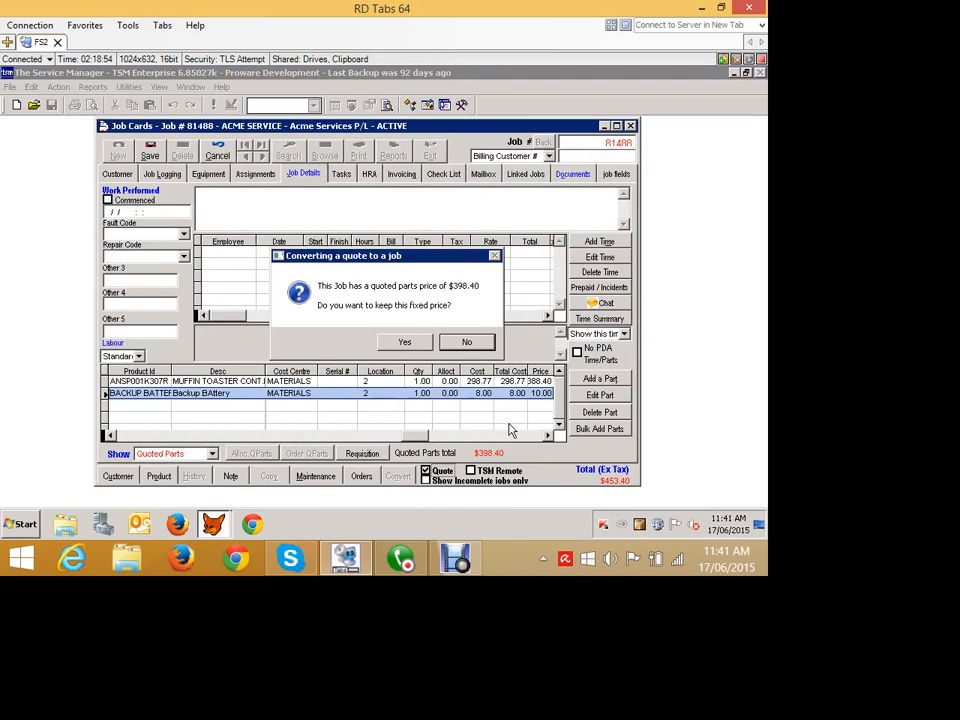
left_click(398, 341)
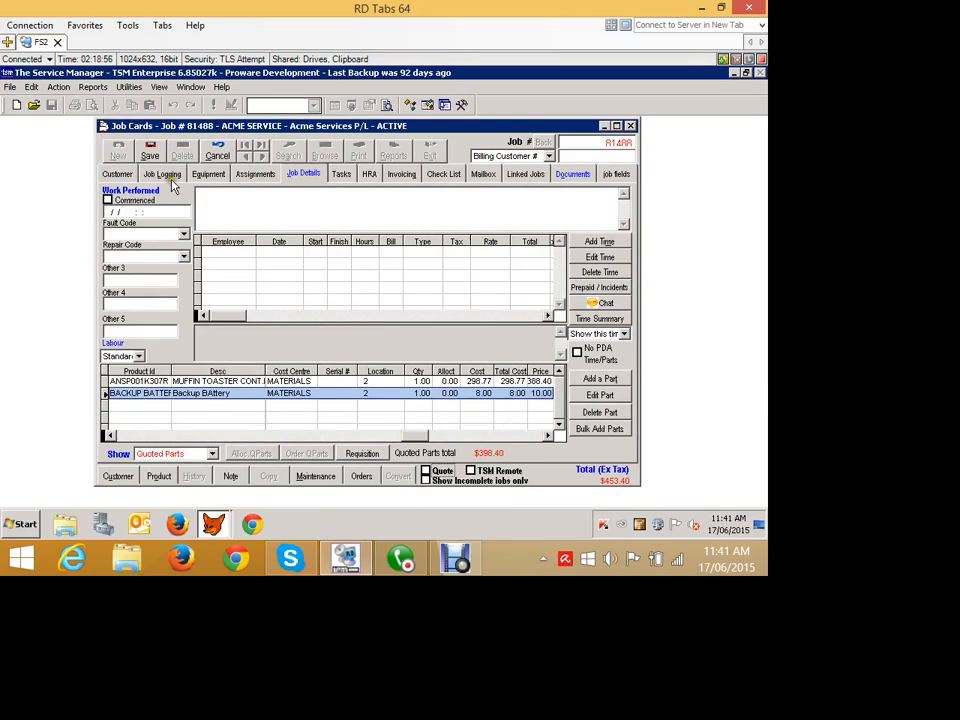
left_click(147, 150)
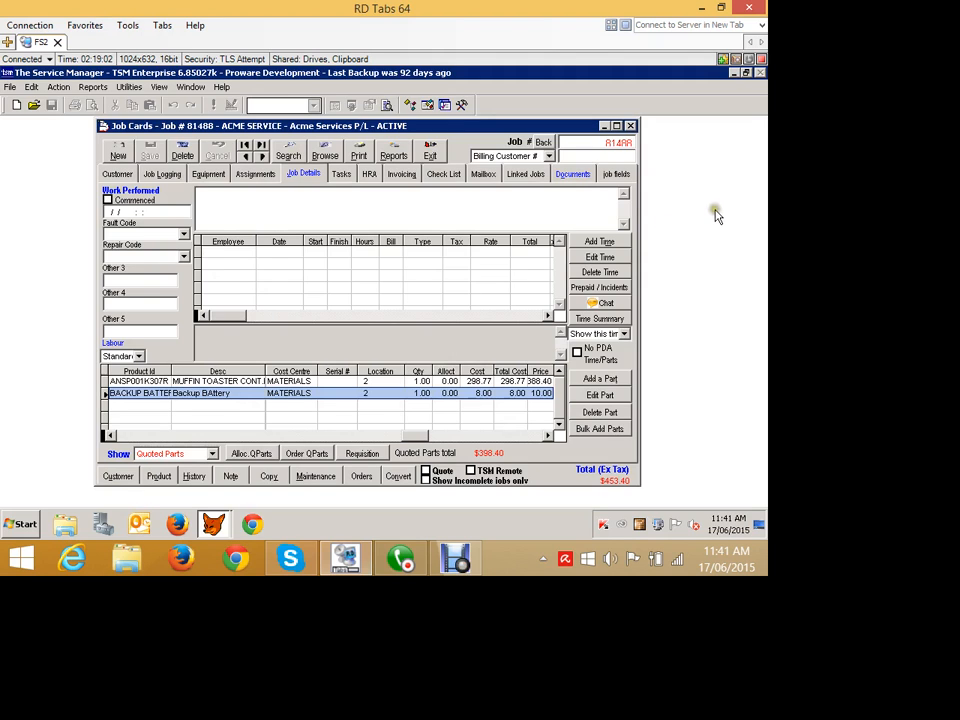
Check the job's Documents tab, return to Job Details and requisition the job's quoted stock.
left_click(572, 173)
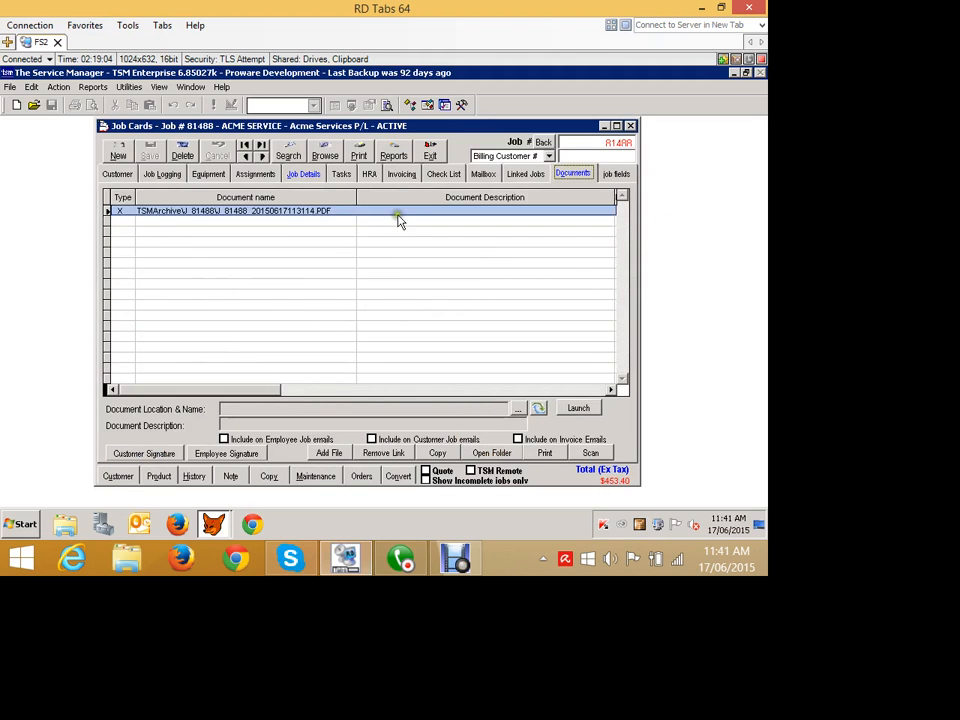
left_click(308, 173)
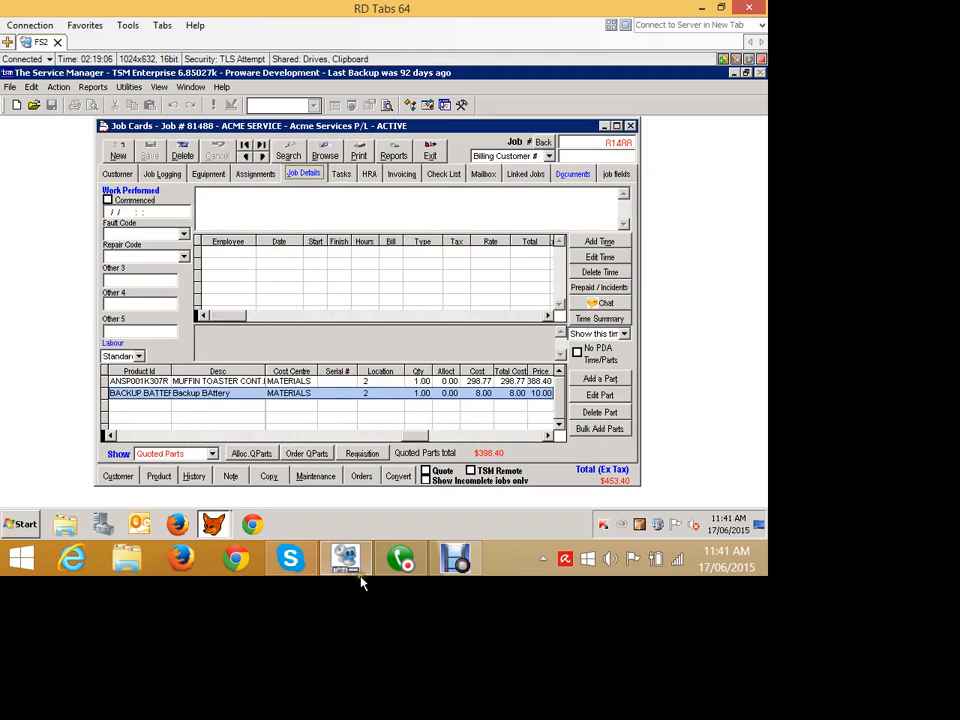
left_click(362, 453)
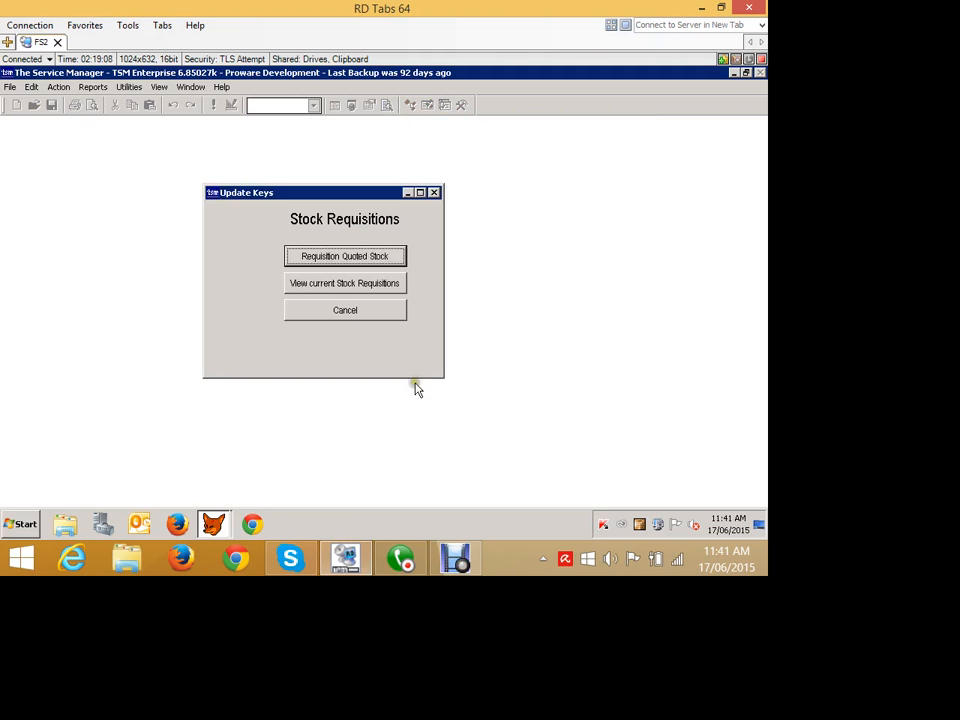
left_click(415, 323)
left_click(555, 423)
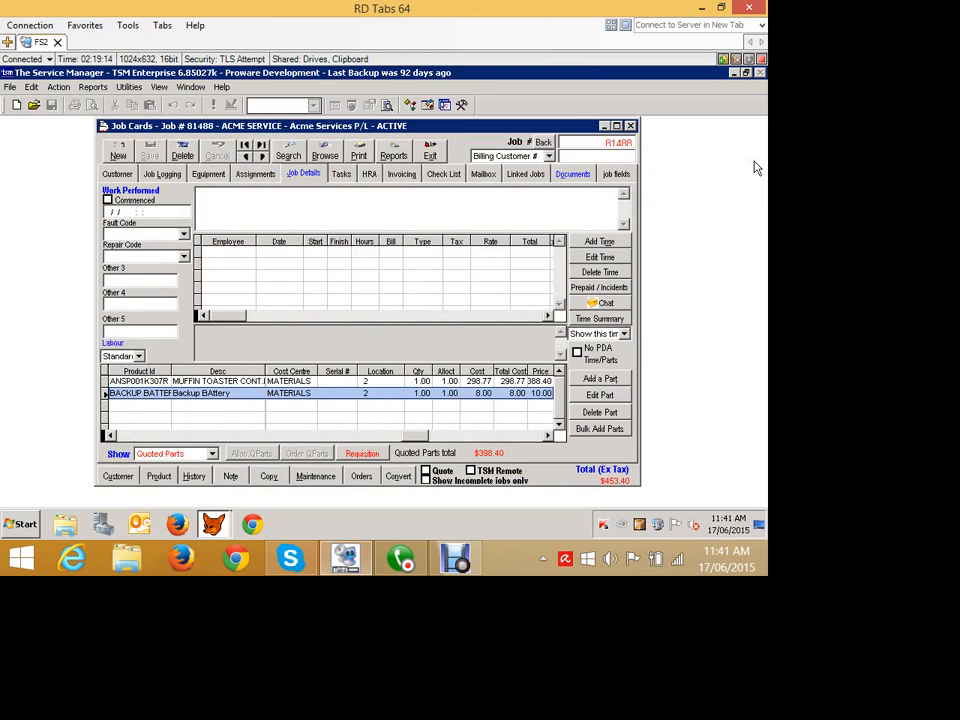
Open Reorder Parts for requisitions and try to reorder both listed parts from supplier WHOLESALE TONERS.
left_click(606, 126)
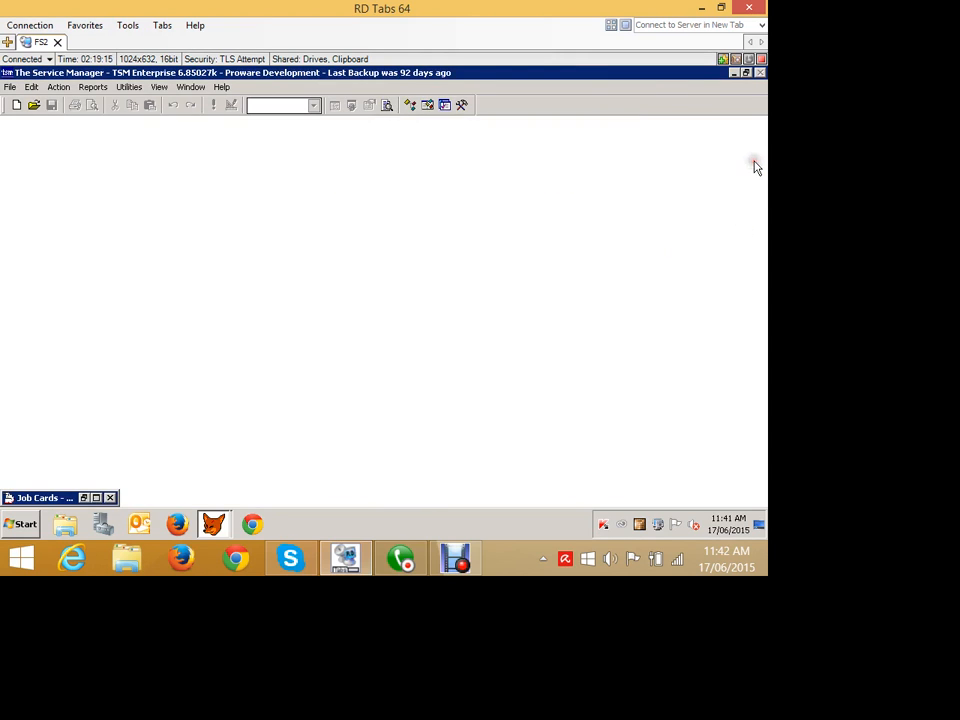
left_click(67, 112)
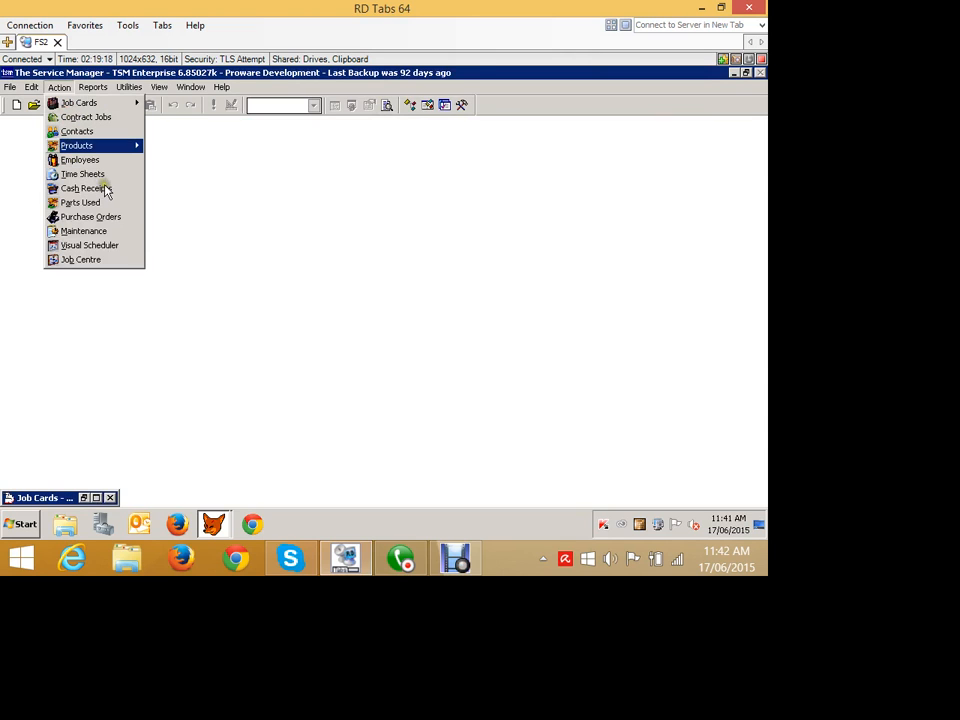
mouse_move(103, 188)
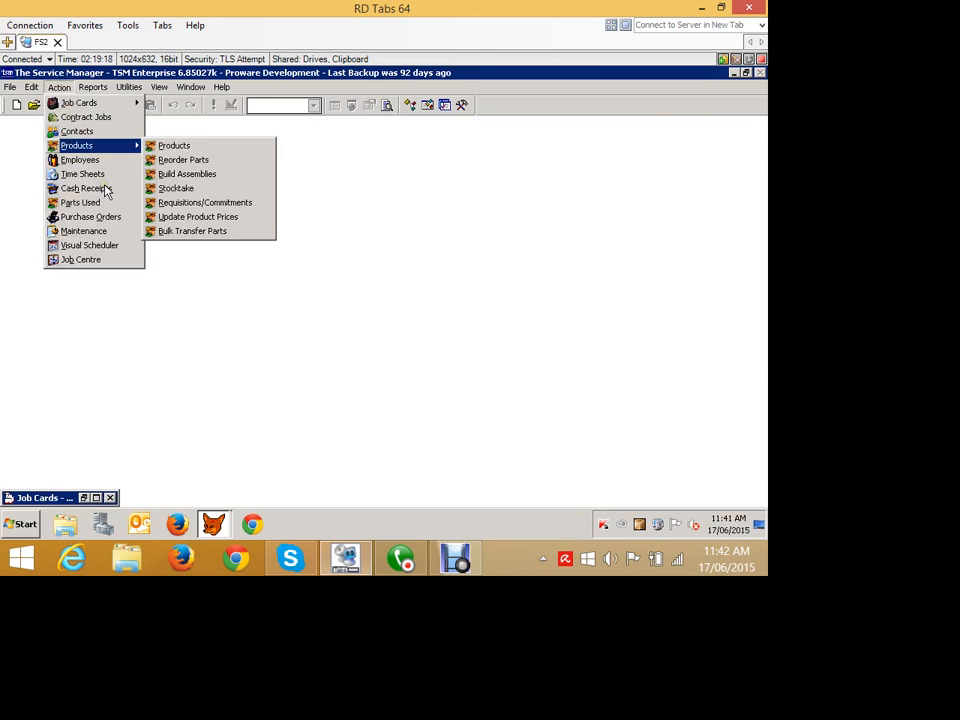
left_click(246, 208)
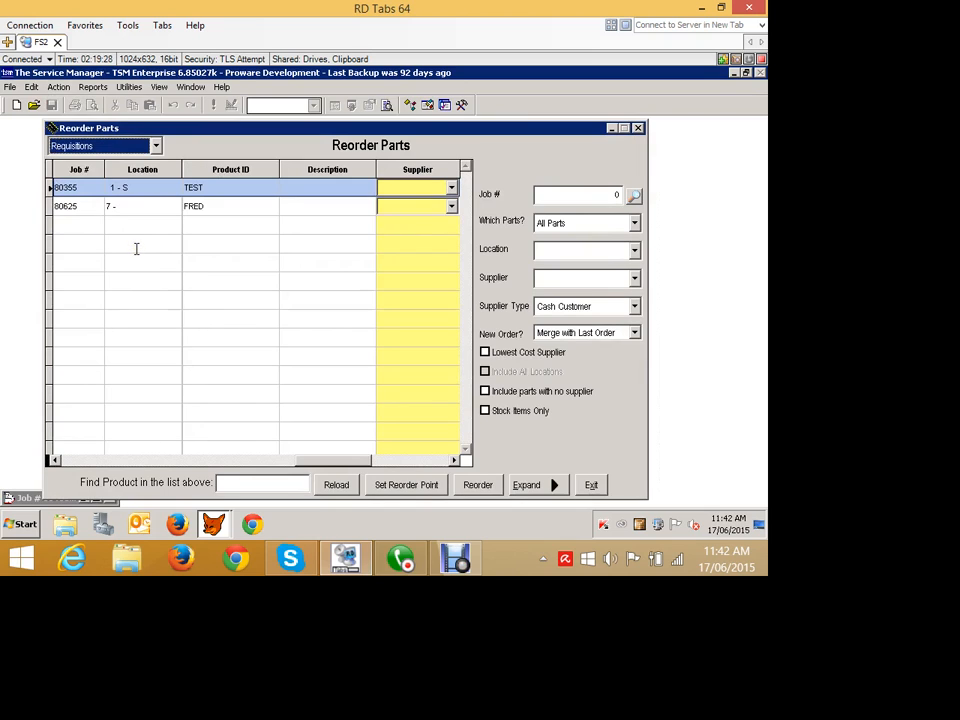
left_click(451, 188)
scroll(566, 257, "up", 1)
scroll(558, 280, "down", 1)
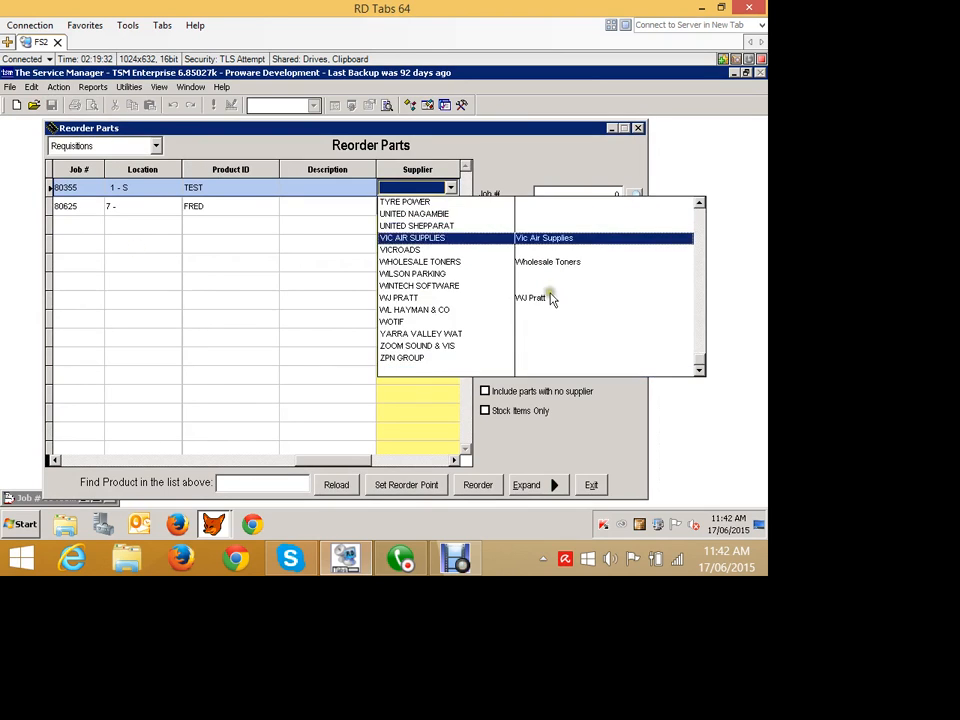
scroll(549, 320, "down", 2)
left_click(438, 262)
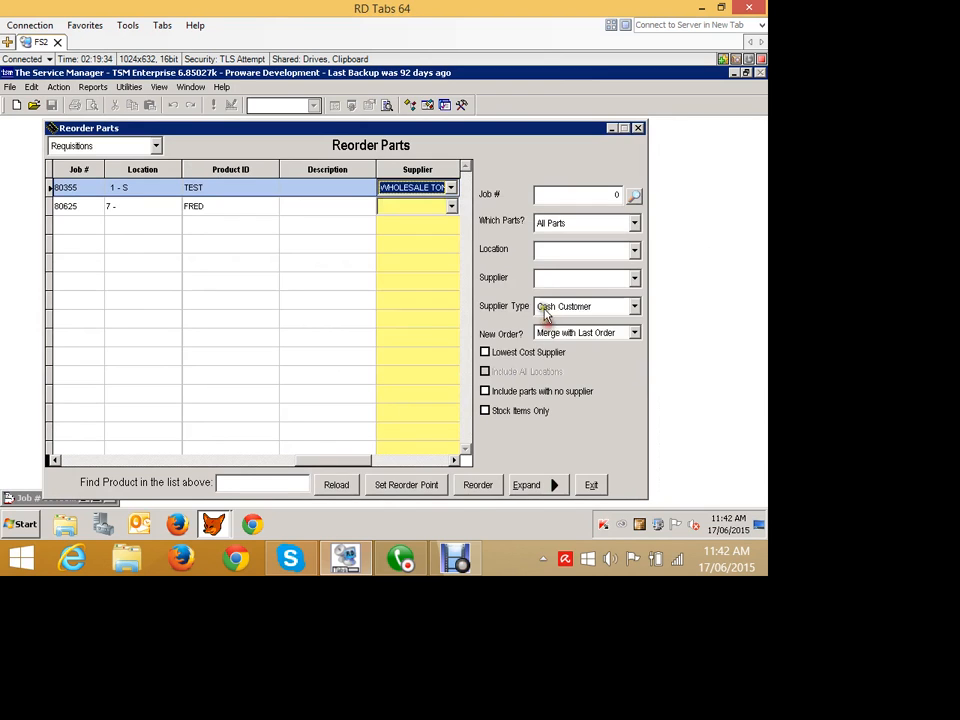
left_click(431, 206)
scroll(409, 260, "down", 1)
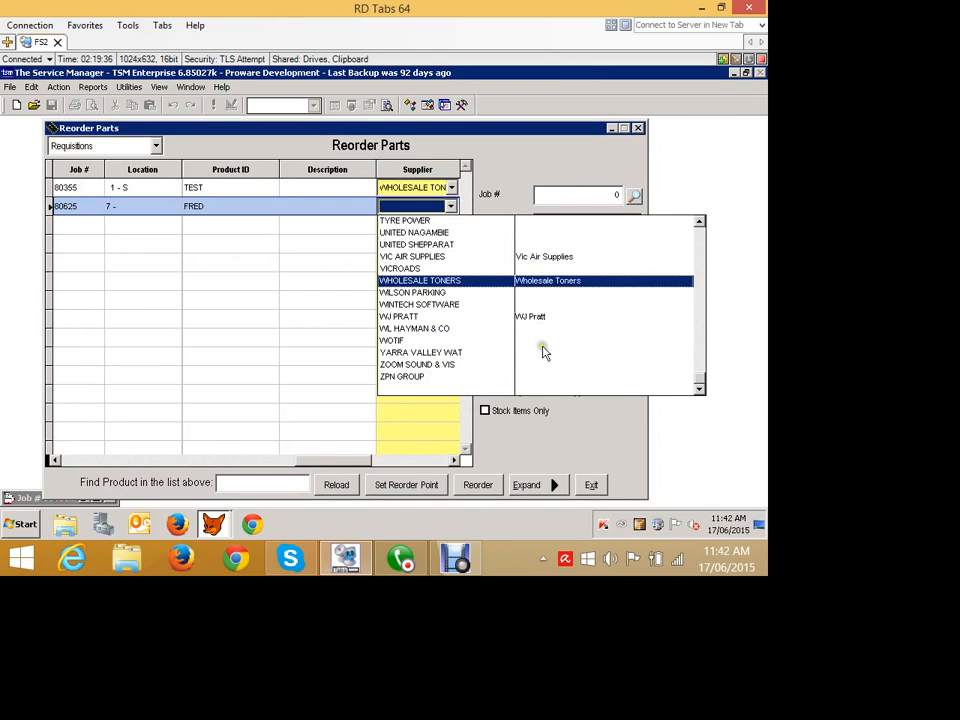
left_click(409, 260)
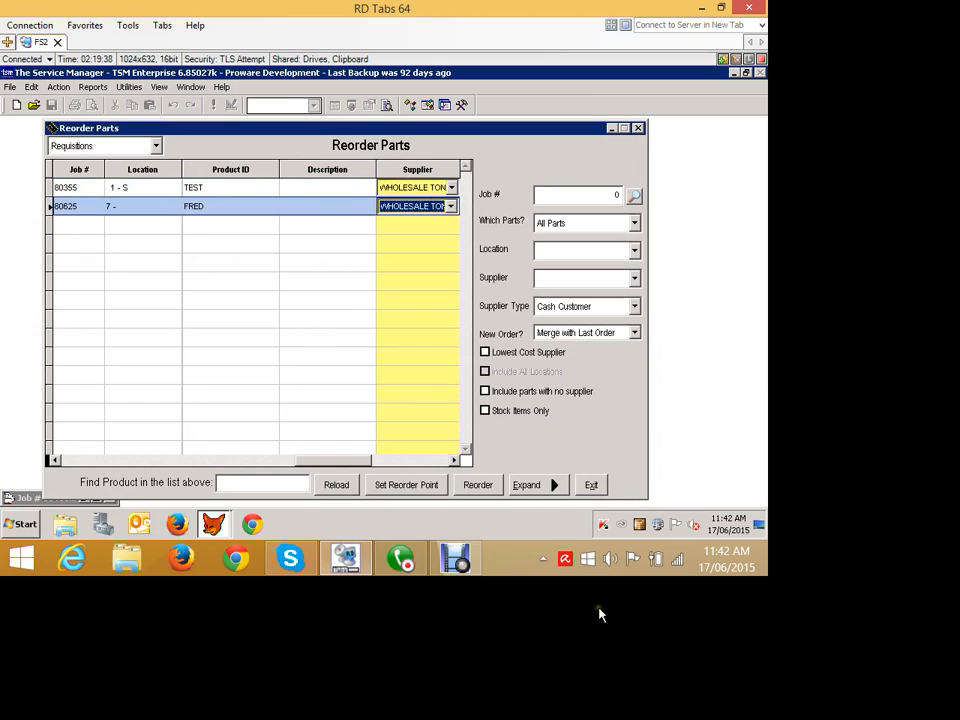
left_click(478, 484)
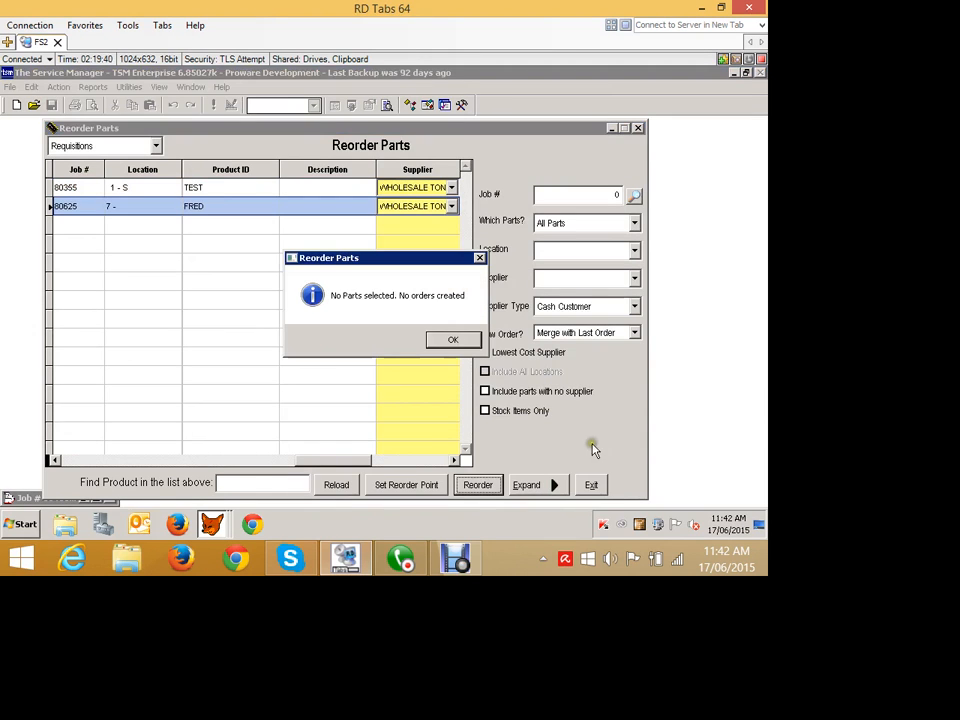
key("Return")
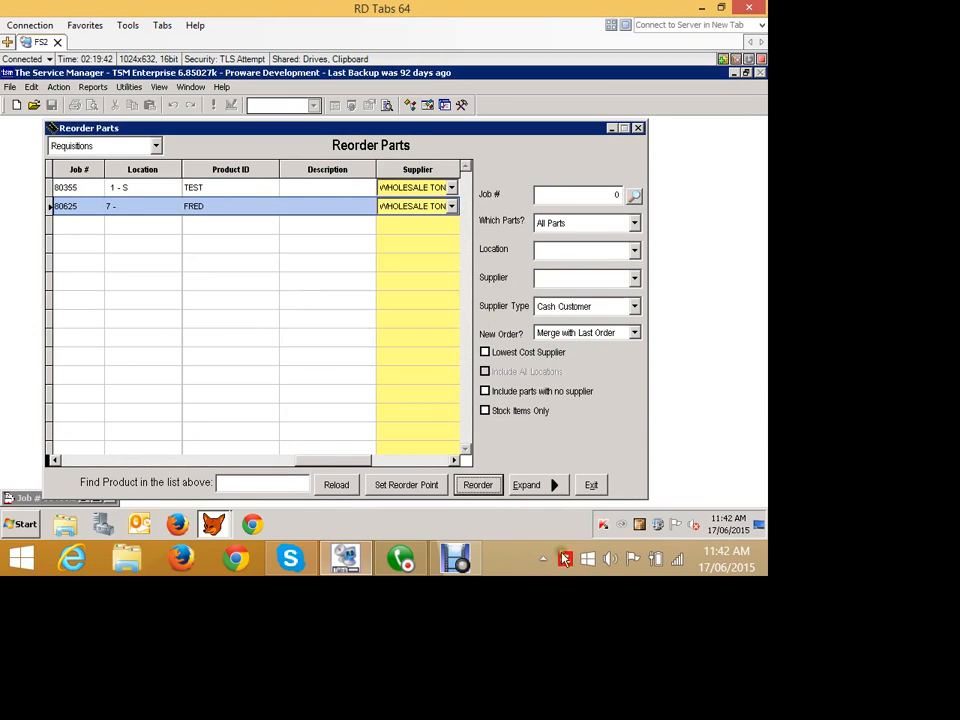
left_click(543, 485)
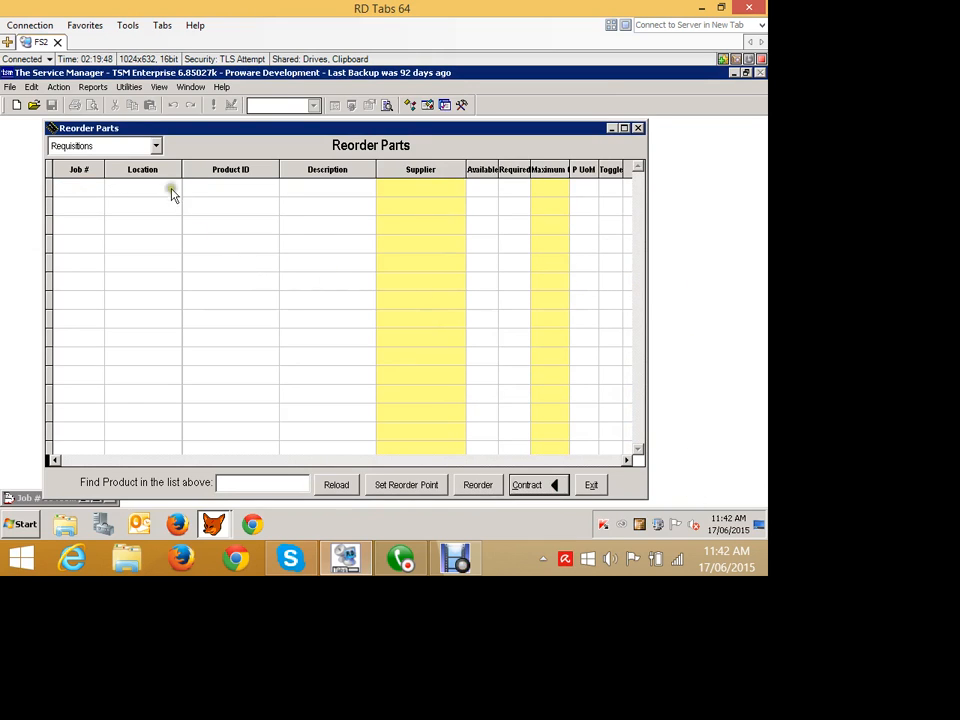
left_click(138, 147)
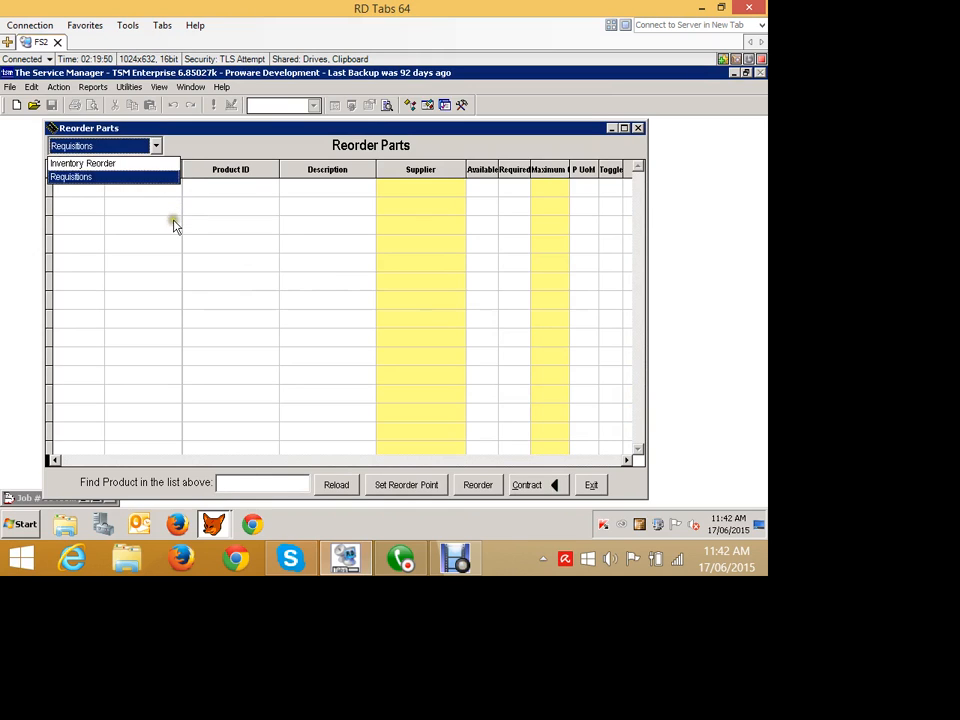
left_click(170, 217)
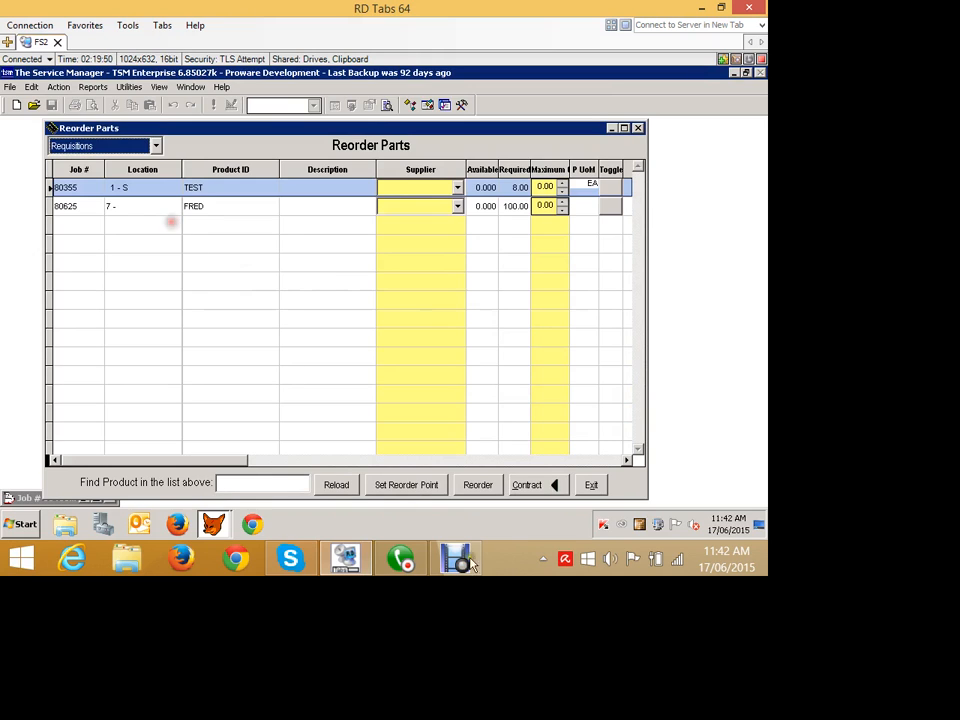
left_click(761, 232)
left_click(761, 258)
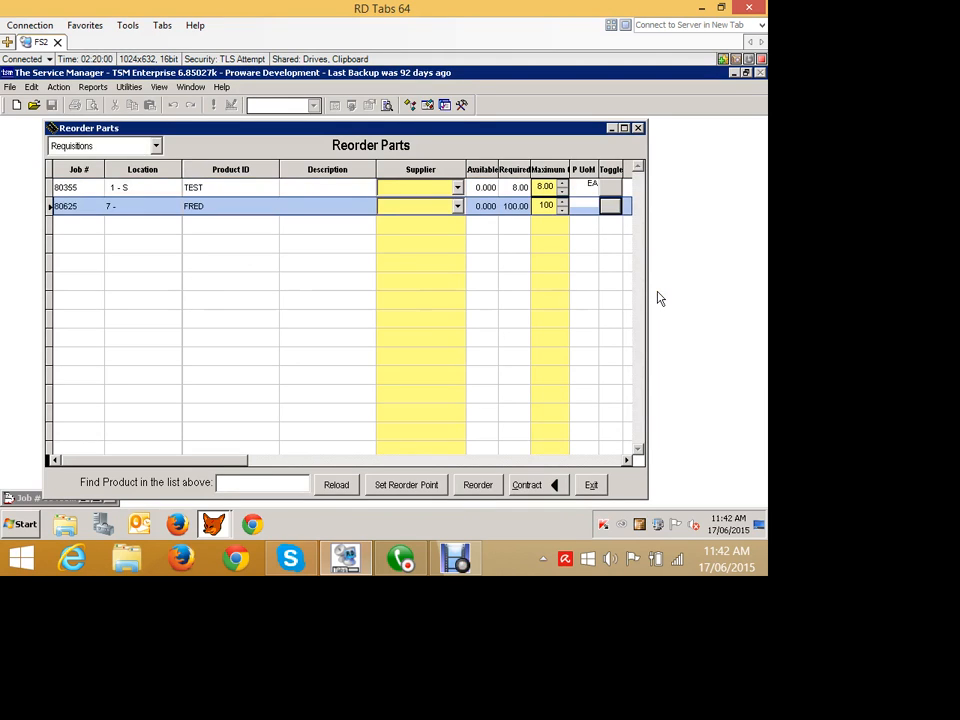
left_click(156, 146)
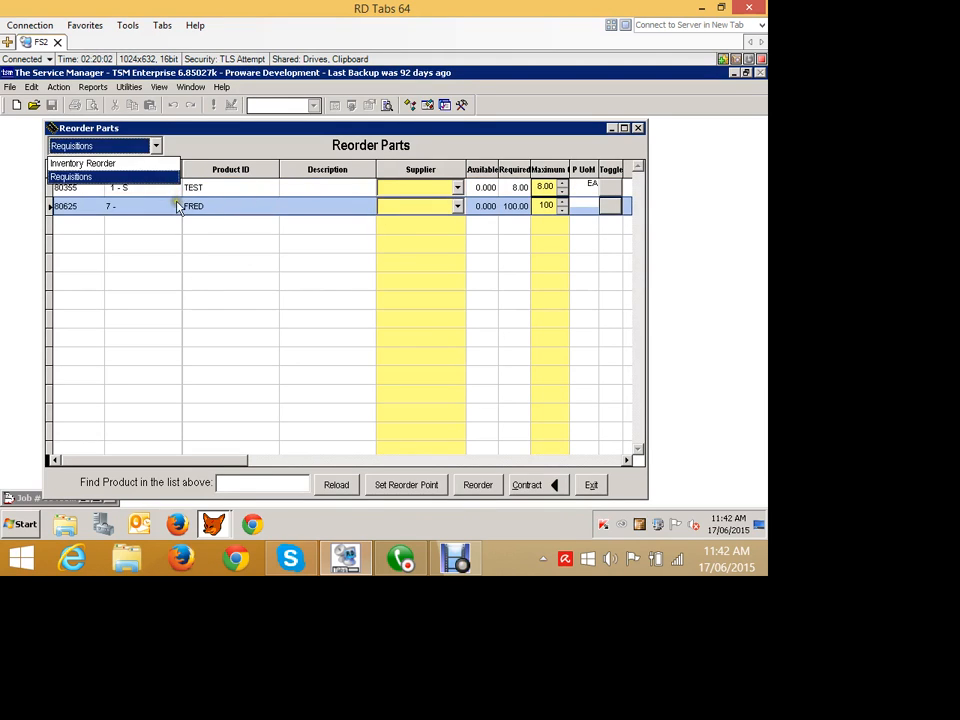
left_click(394, 322)
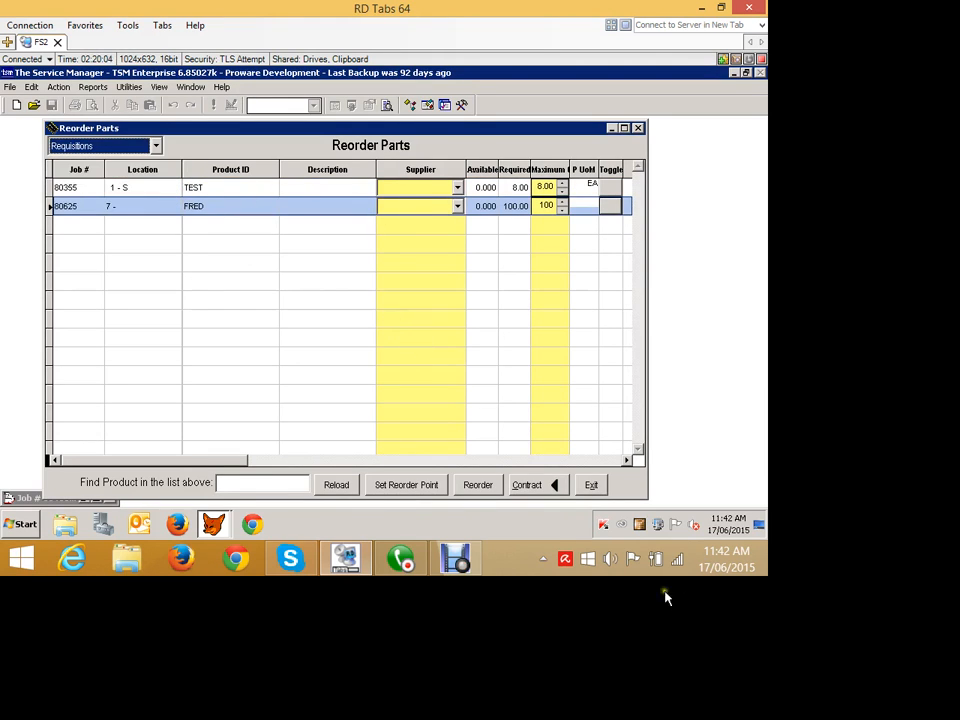
left_click(591, 484)
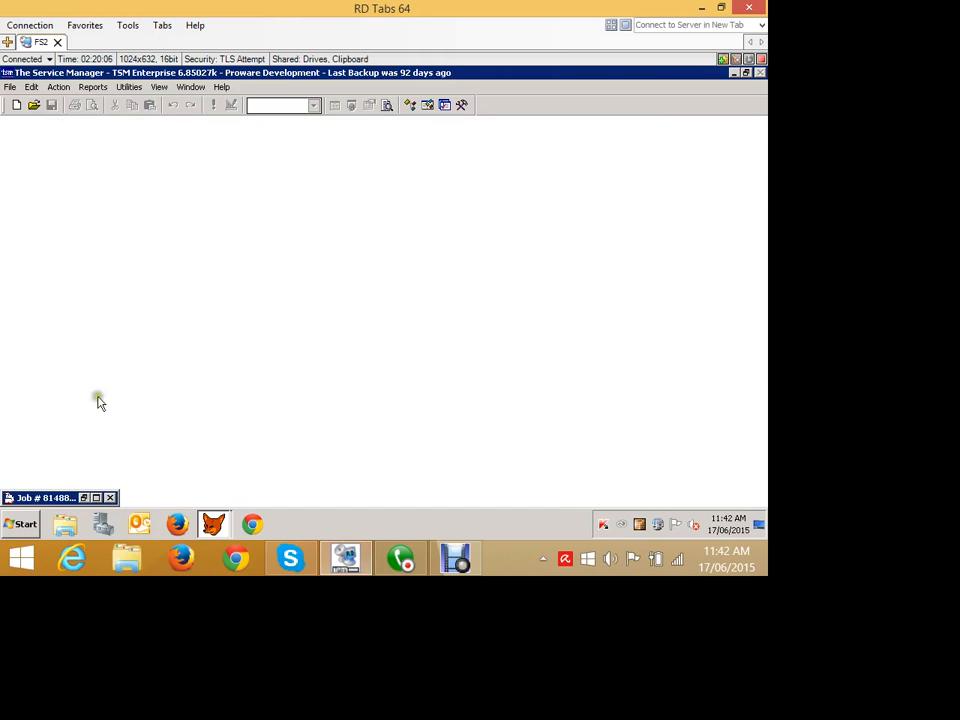
Reopen the job's stock requisitions and view the current requisitions for job 81488.
left_click(84, 497)
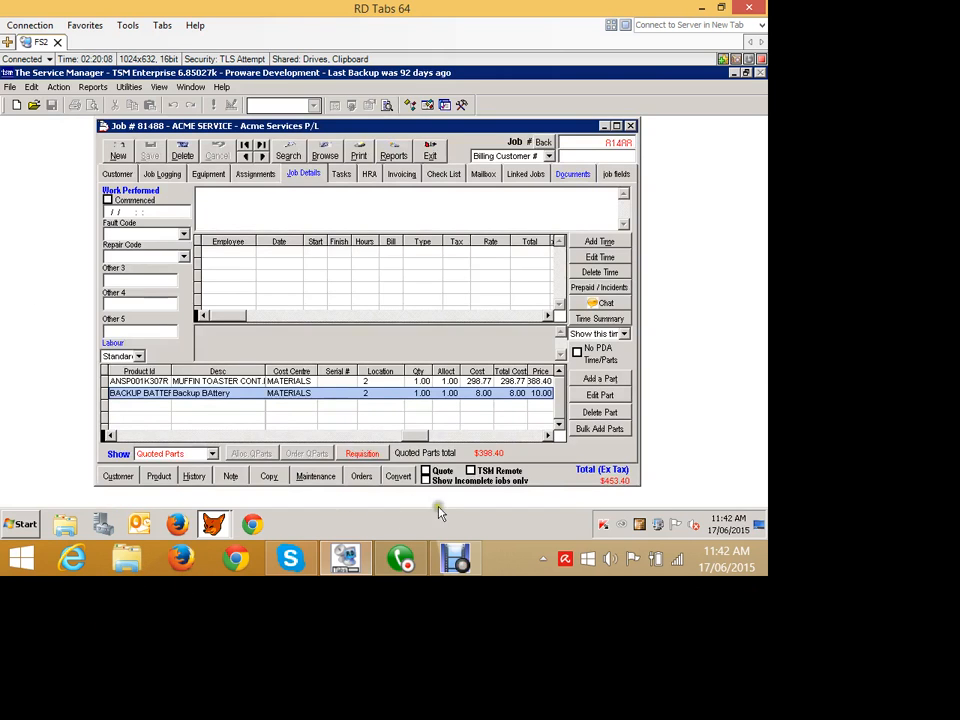
left_click(362, 453)
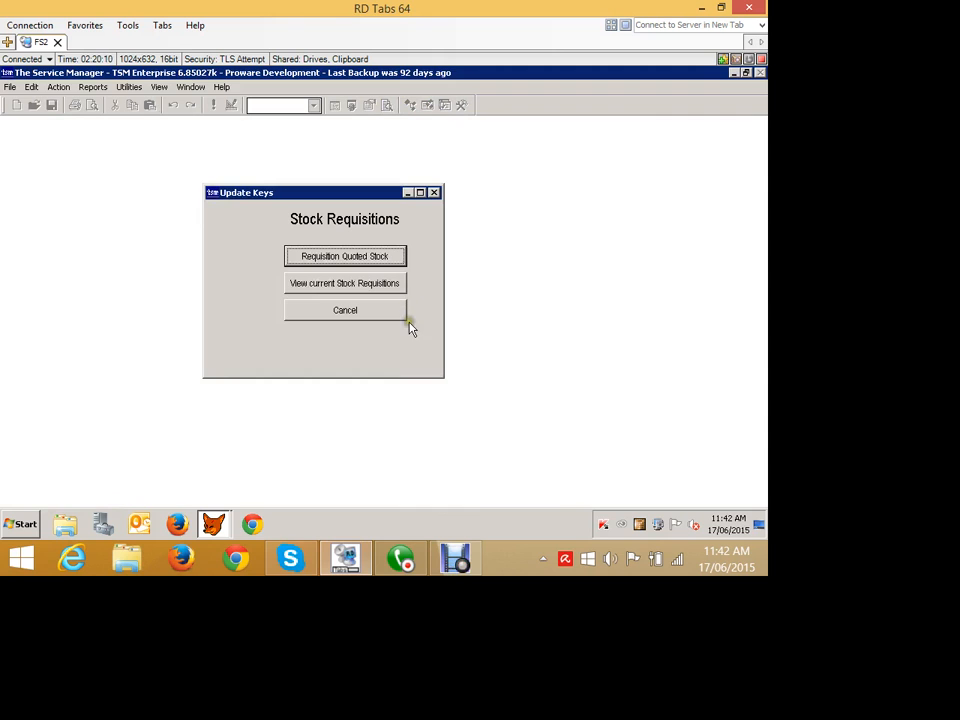
left_click(325, 259)
left_click(450, 339)
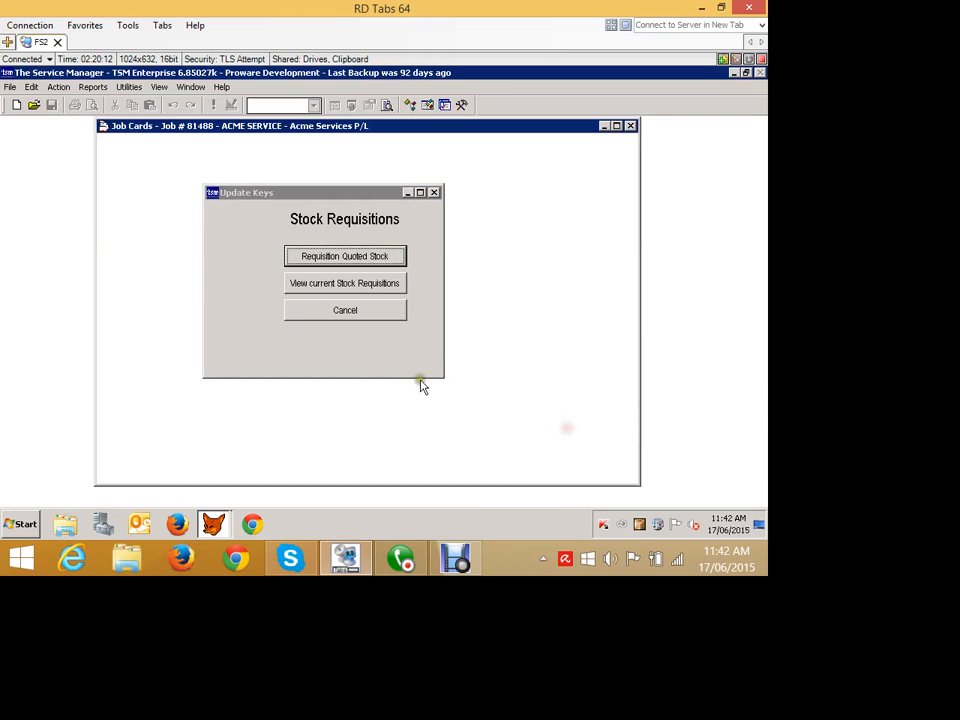
left_click(338, 308)
left_click(368, 451)
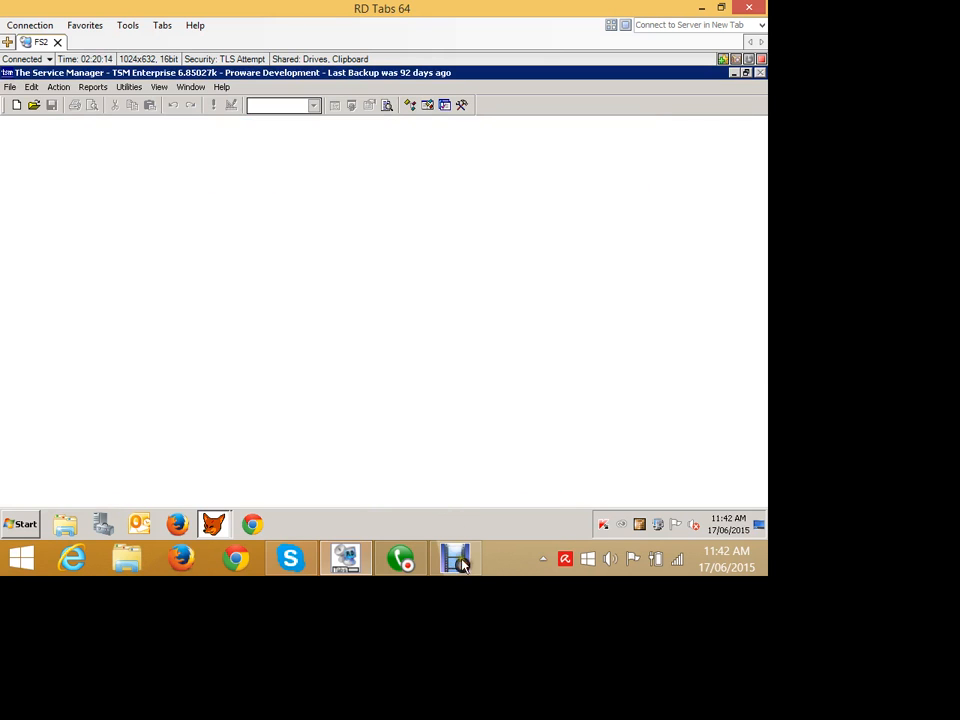
left_click(312, 280)
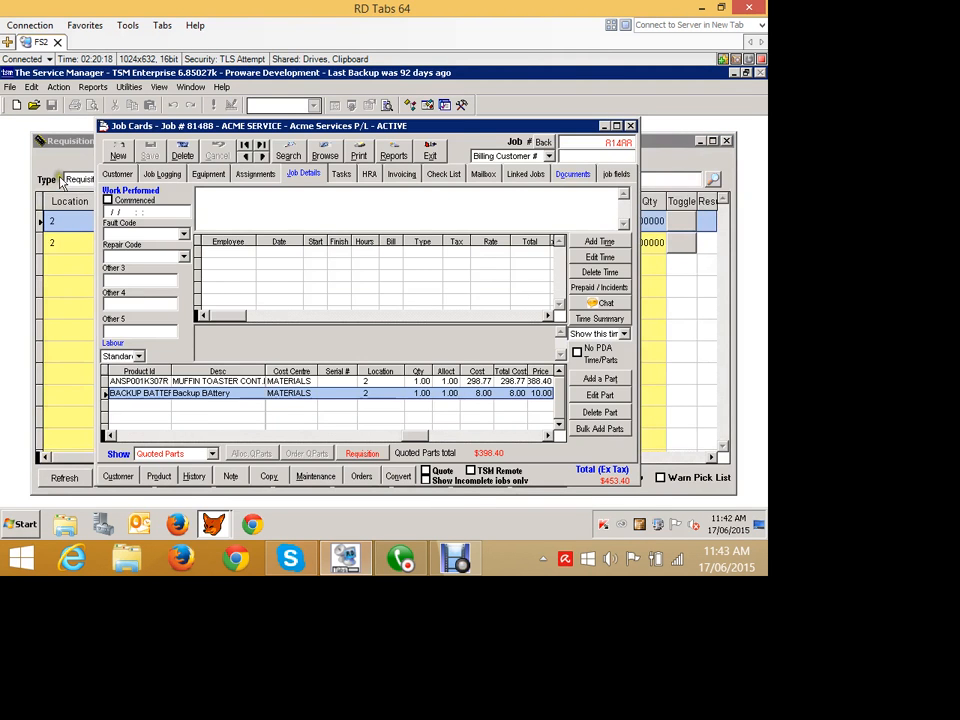
left_click(46, 139)
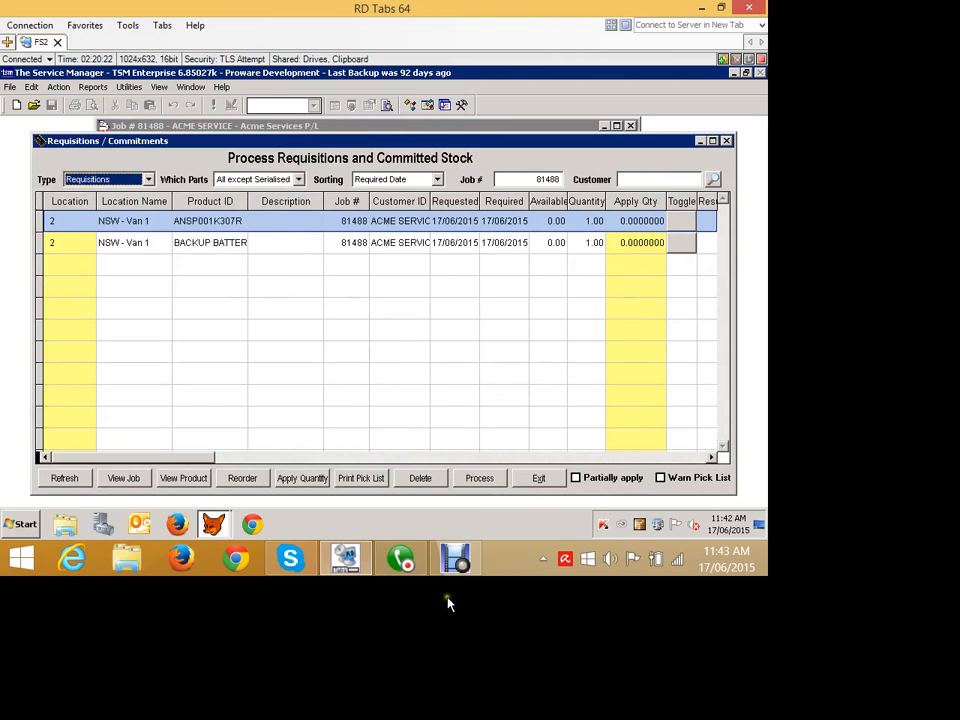
left_click(242, 478)
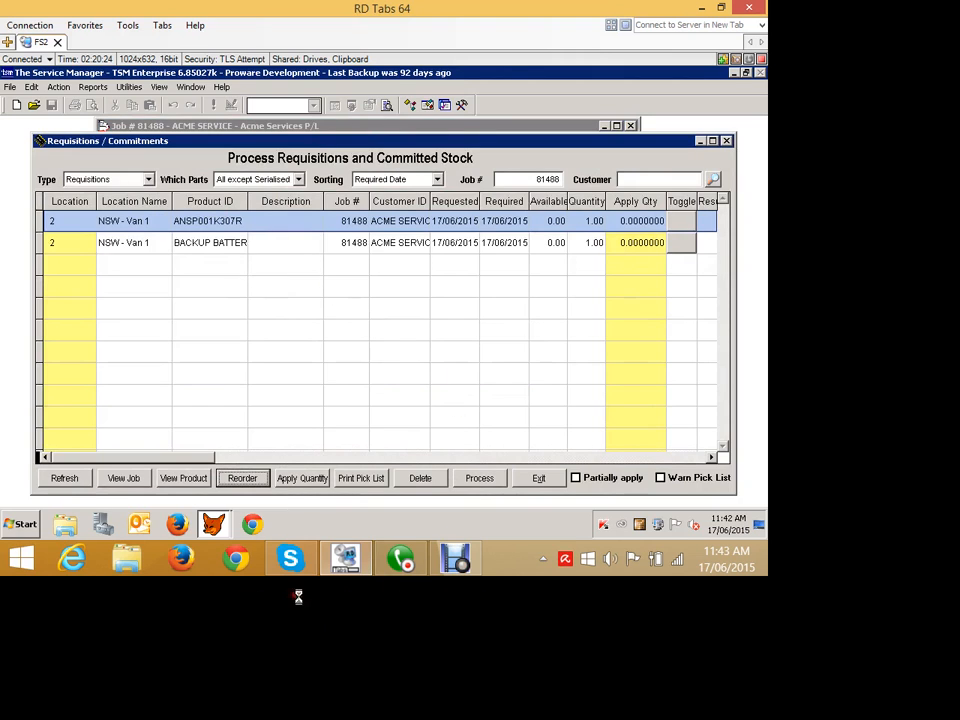
left_click(110, 146)
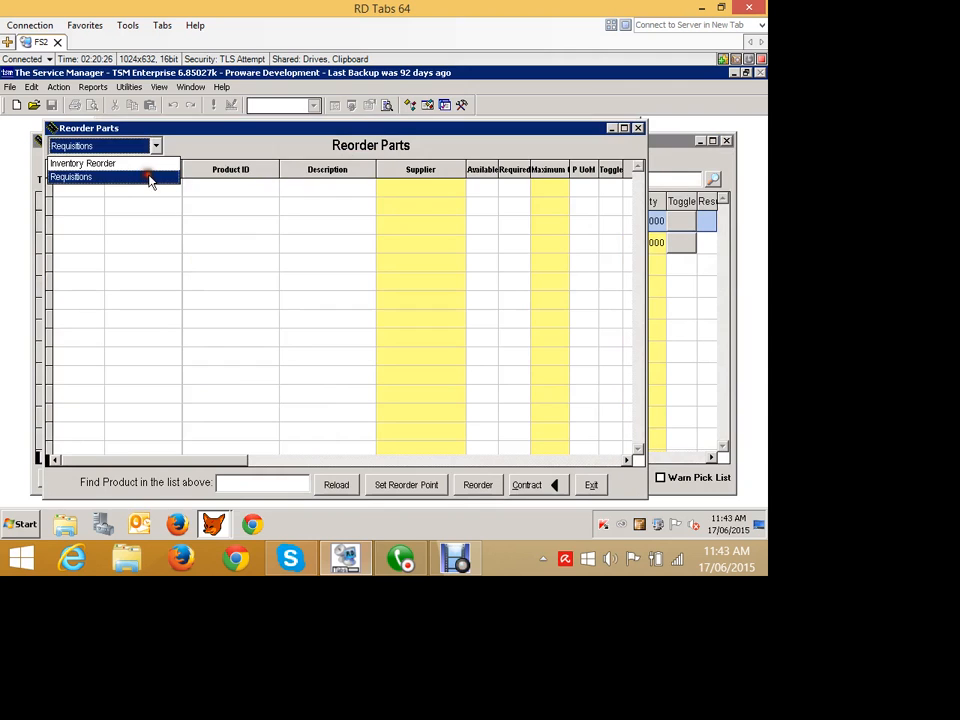
left_click(591, 484)
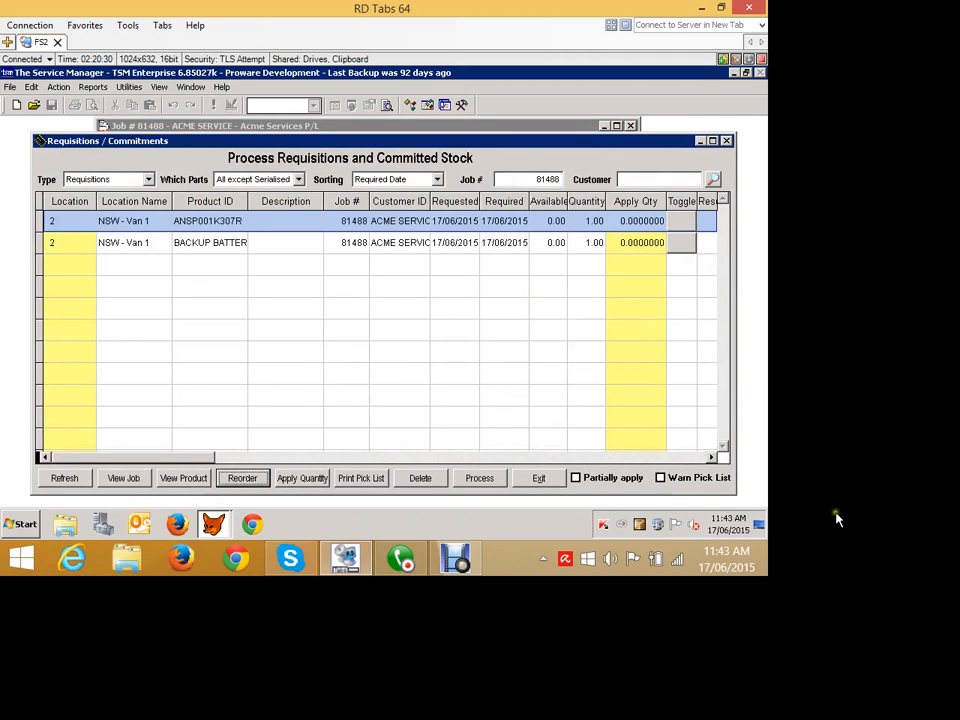
left_click(541, 479)
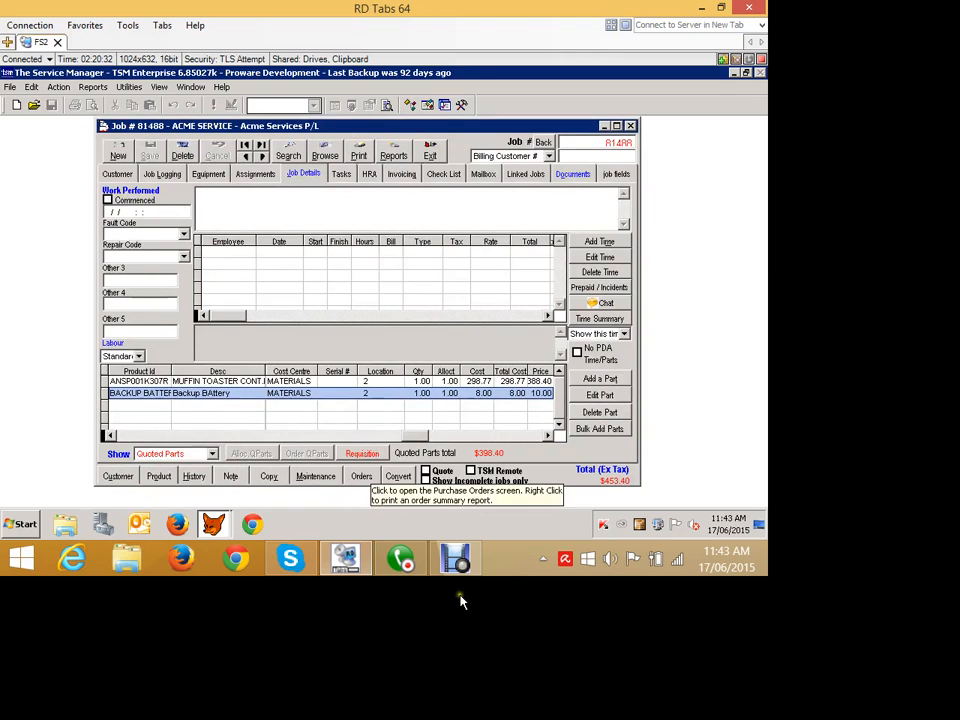
Open the purchase order linked to the job from the job card and review it before closing.
left_click(511, 142)
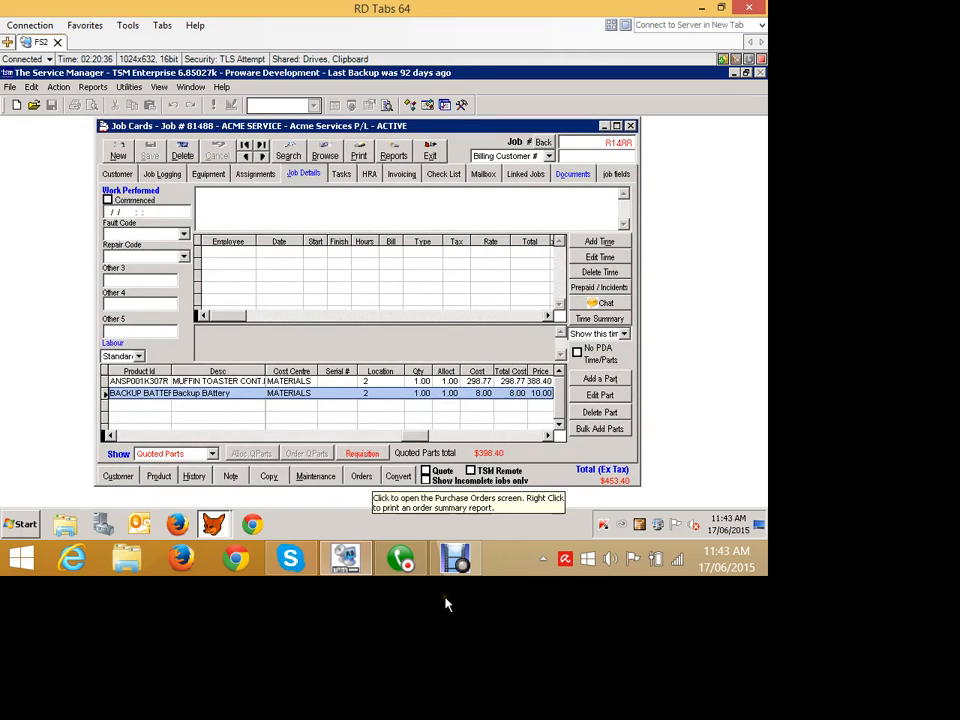
left_click(359, 477)
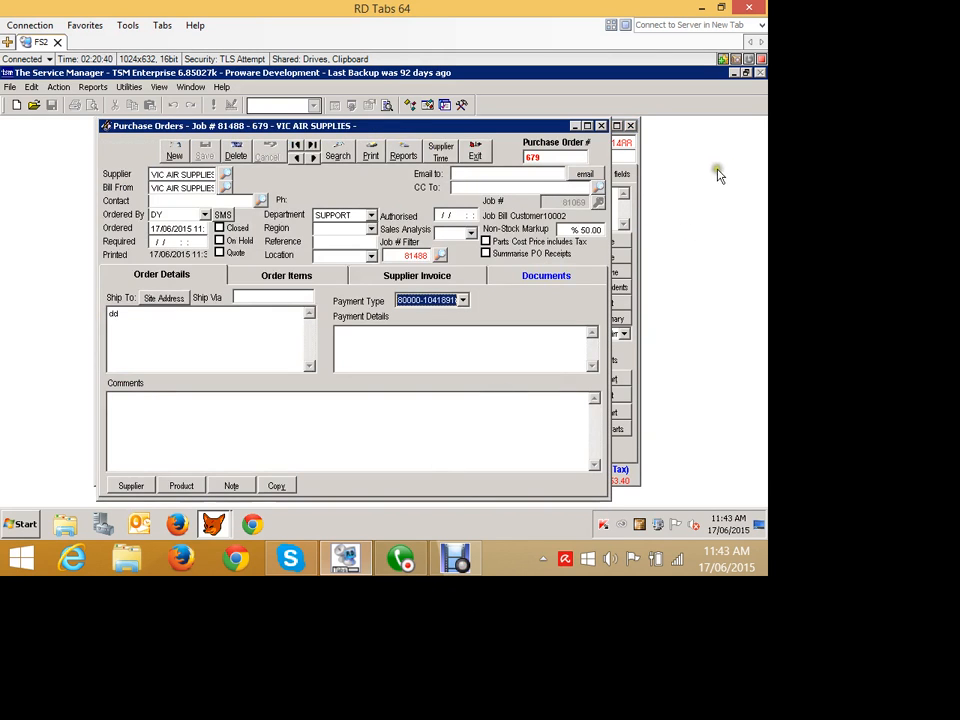
left_click(477, 151)
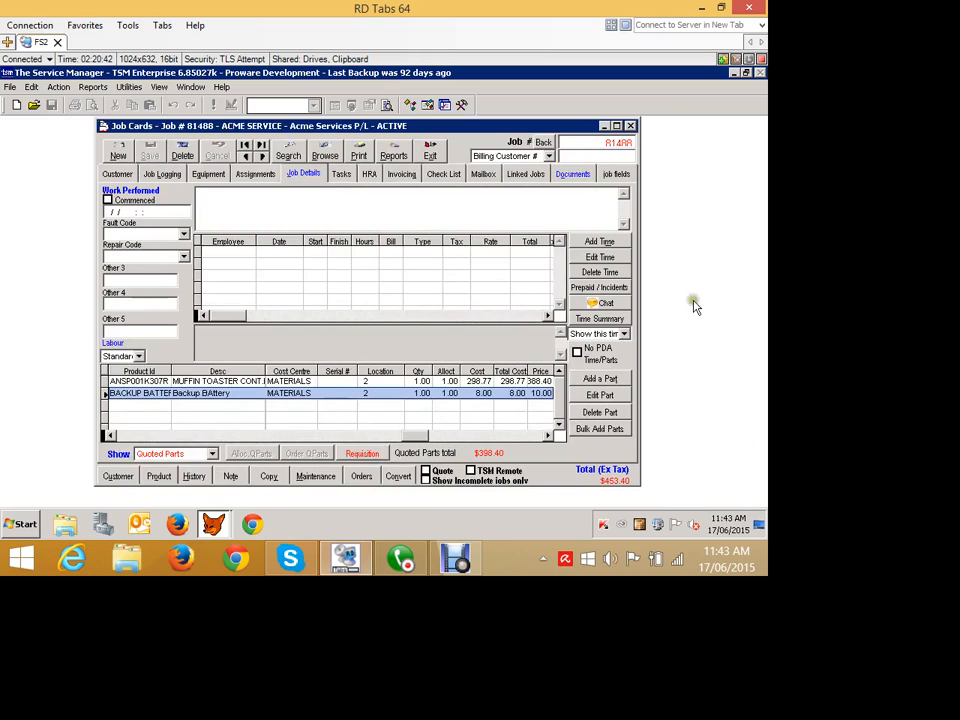
left_click(608, 411)
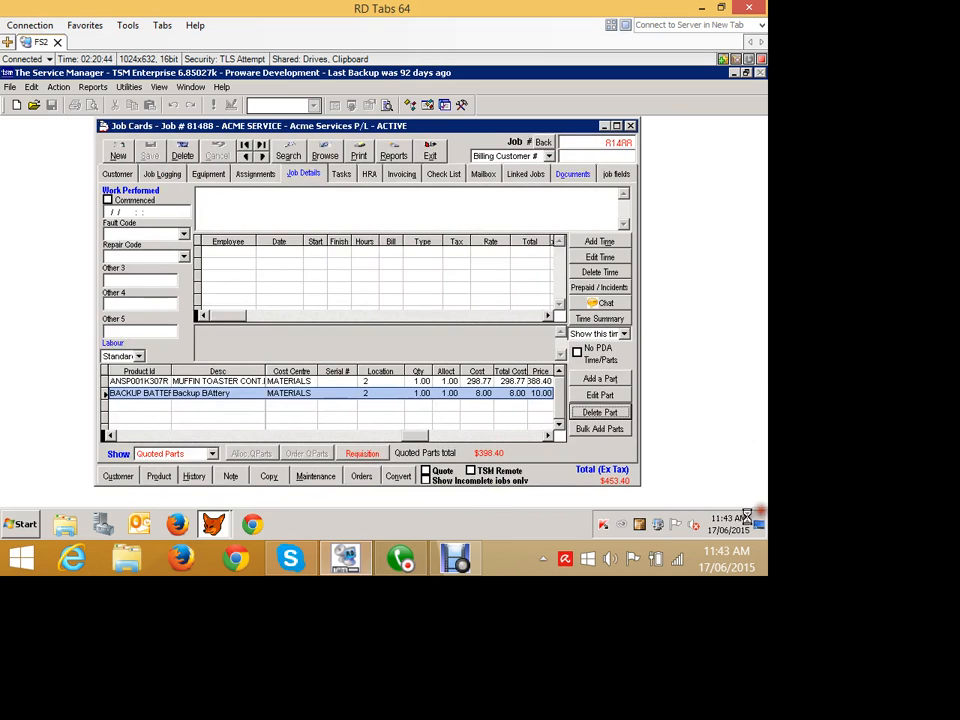
Delete the Backup Battery part from the job and tick the Quote option.
left_click(401, 342)
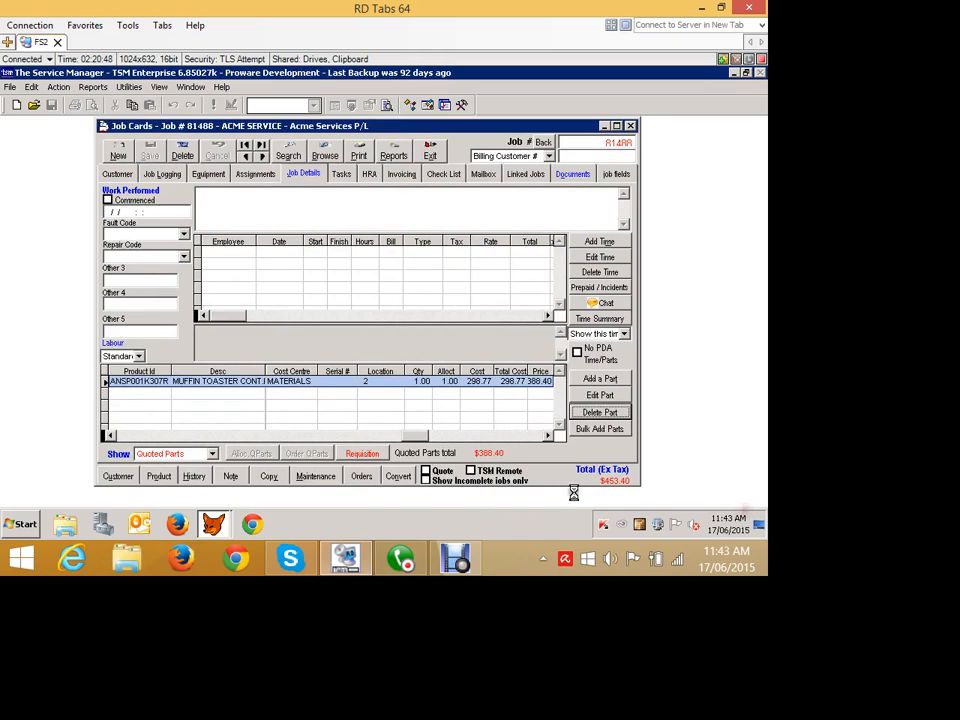
left_click(600, 412)
left_click(390, 340)
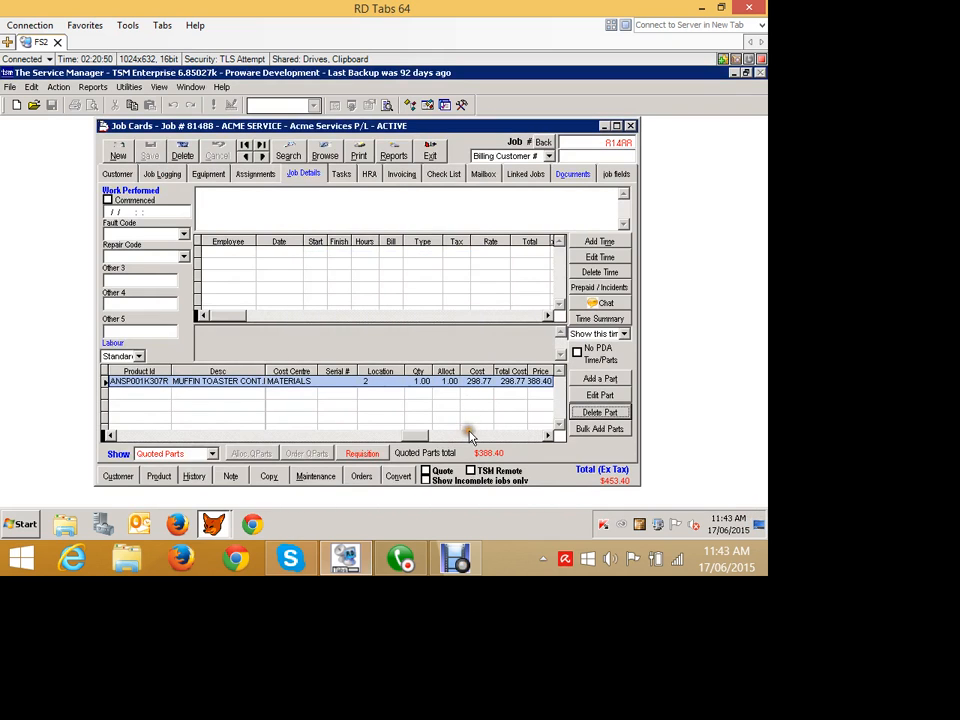
left_click(426, 471)
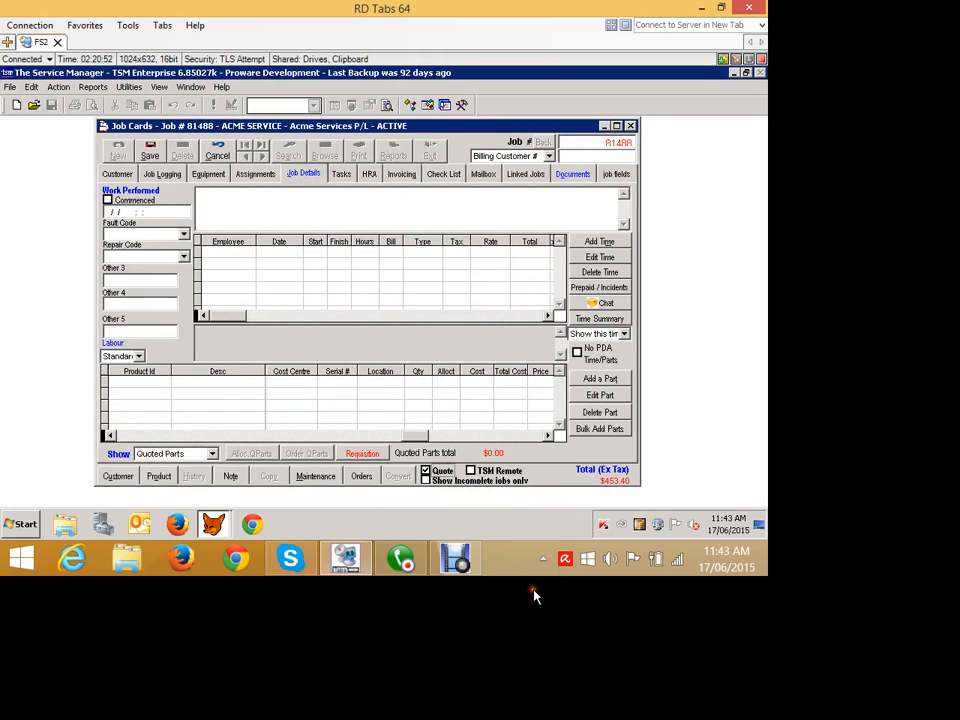
Add quoted part 1000-BQ-96 ALTO SHAAM BANQUET CART from location NSW - Van 1 and save it.
left_click(149, 150)
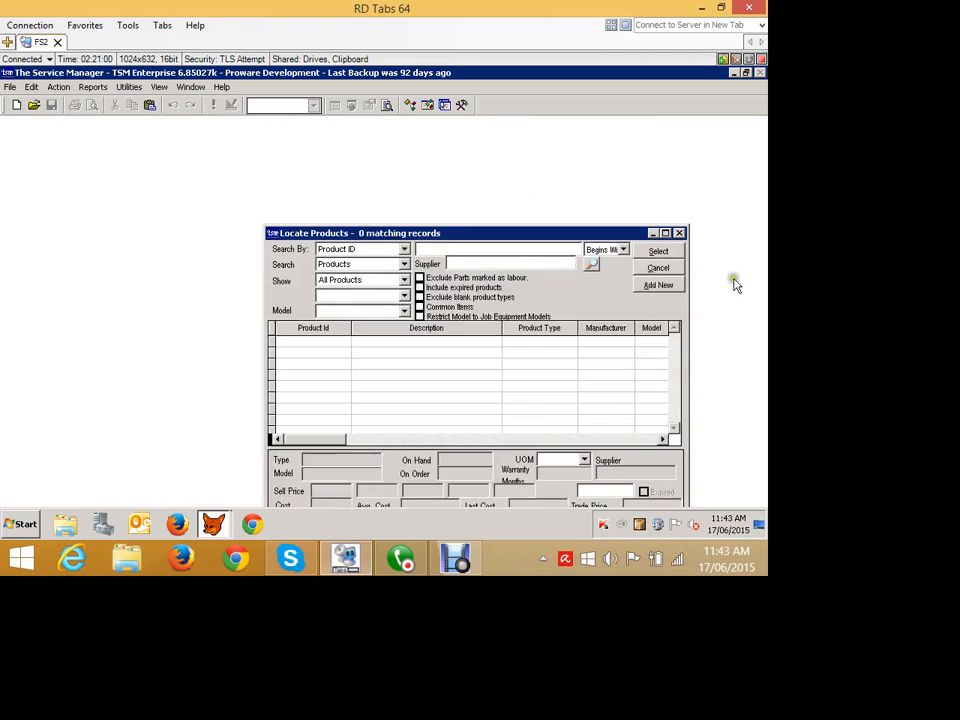
type("*")
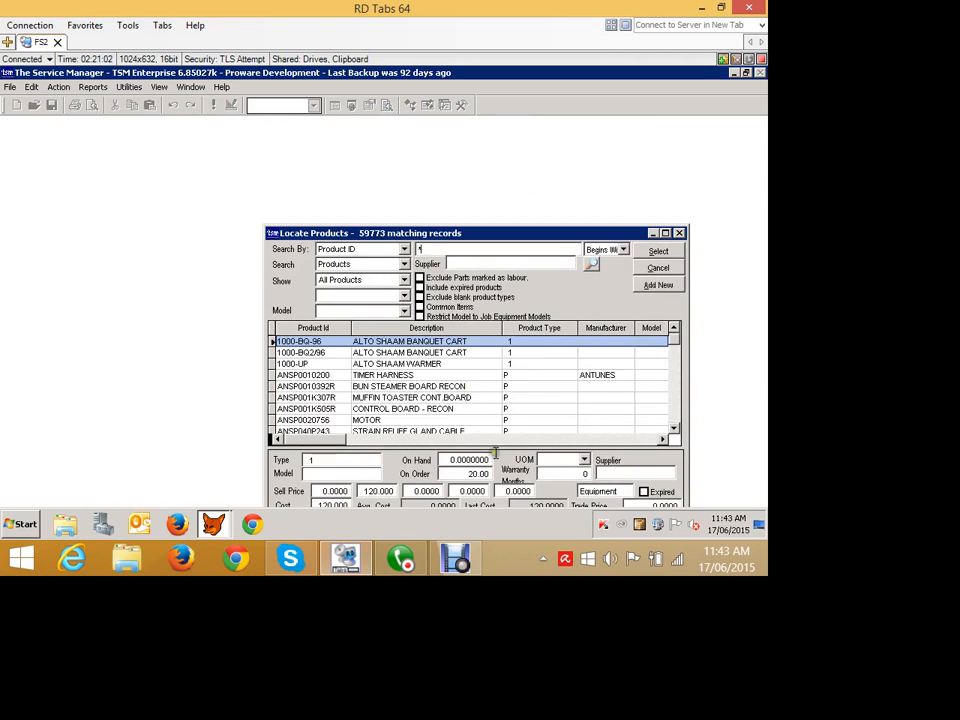
key("Return")
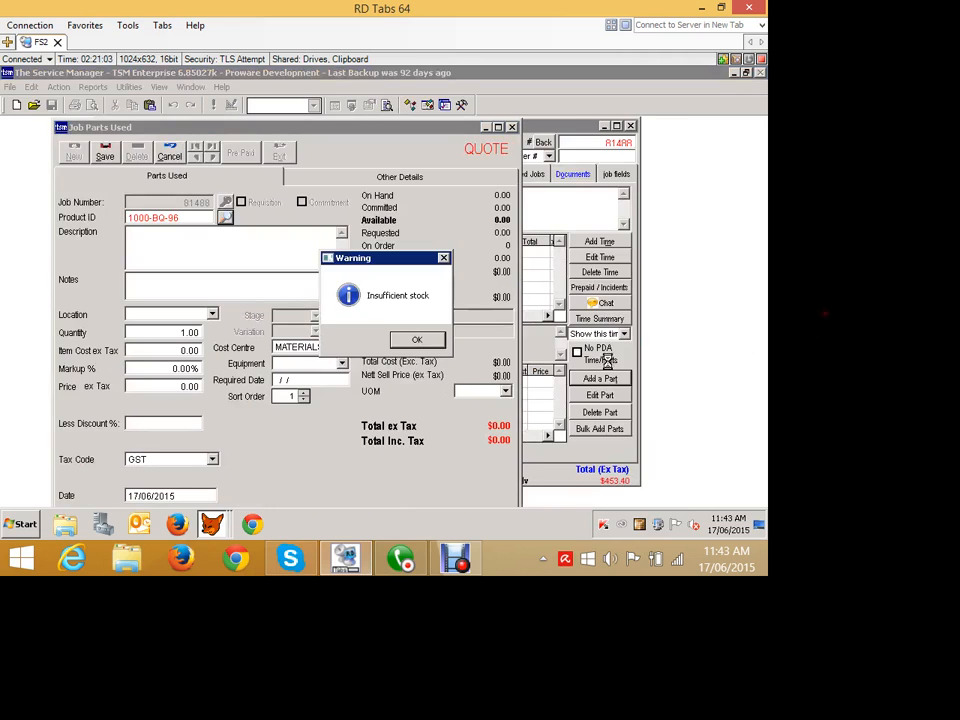
left_click(415, 338)
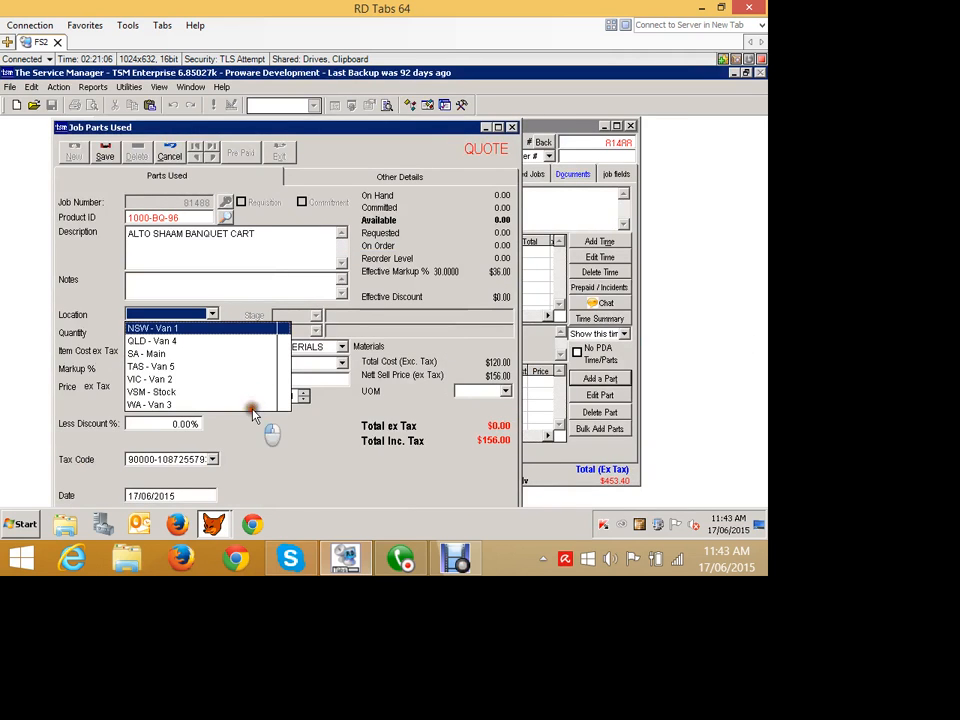
left_click(252, 409)
left_click(110, 157)
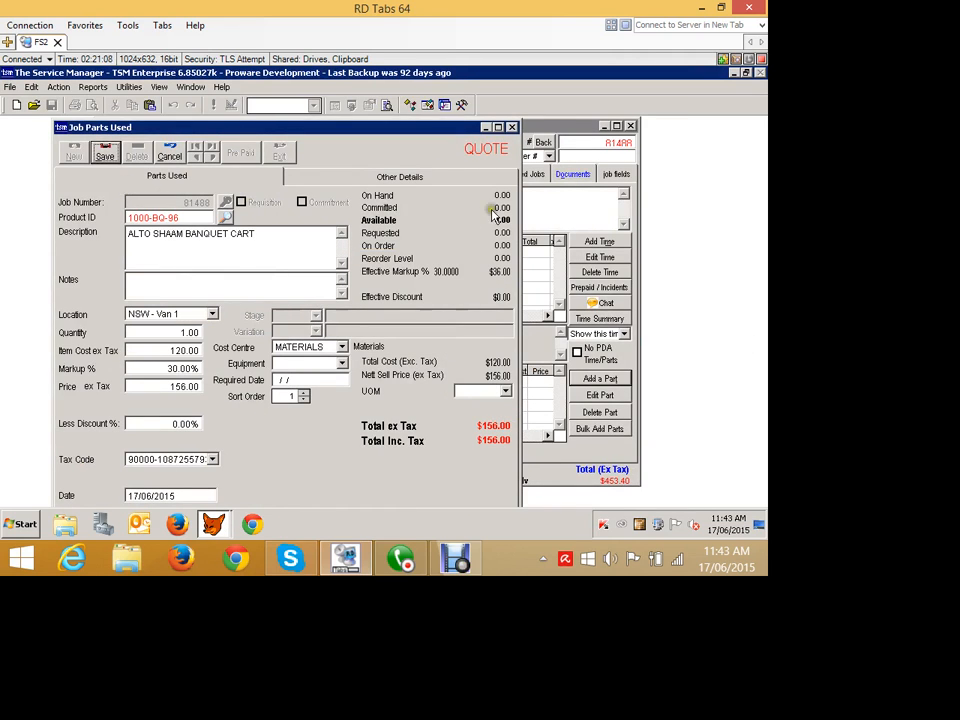
Add quoted part ANSP001K307R MUFFIN TOASTER CONT.BOARD from location NSW - Van 1 and save it.
left_click(78, 152)
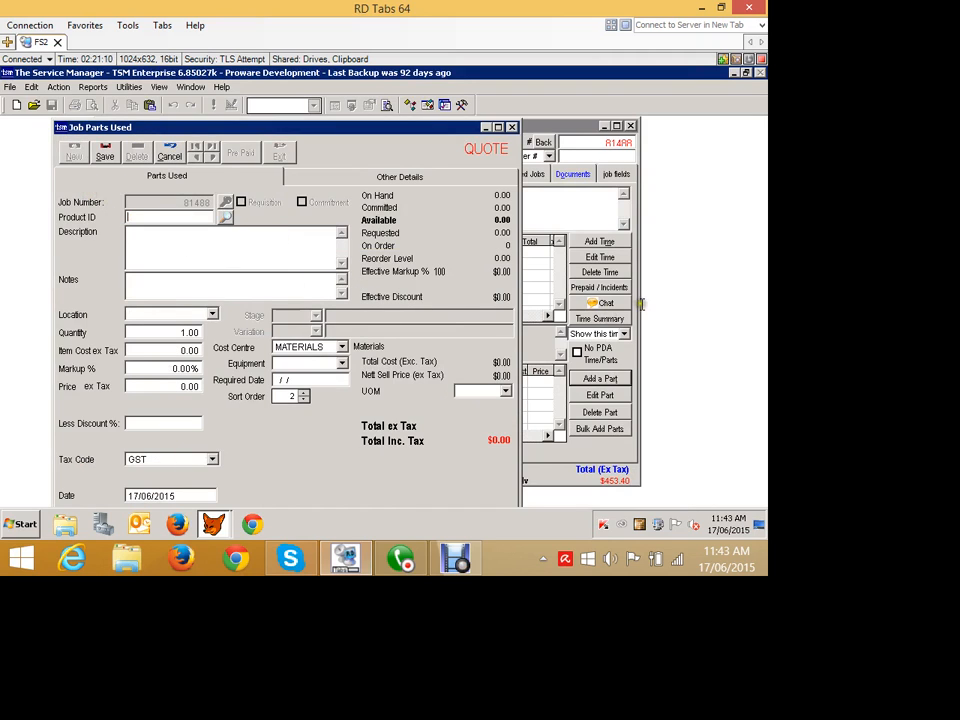
left_click(226, 217)
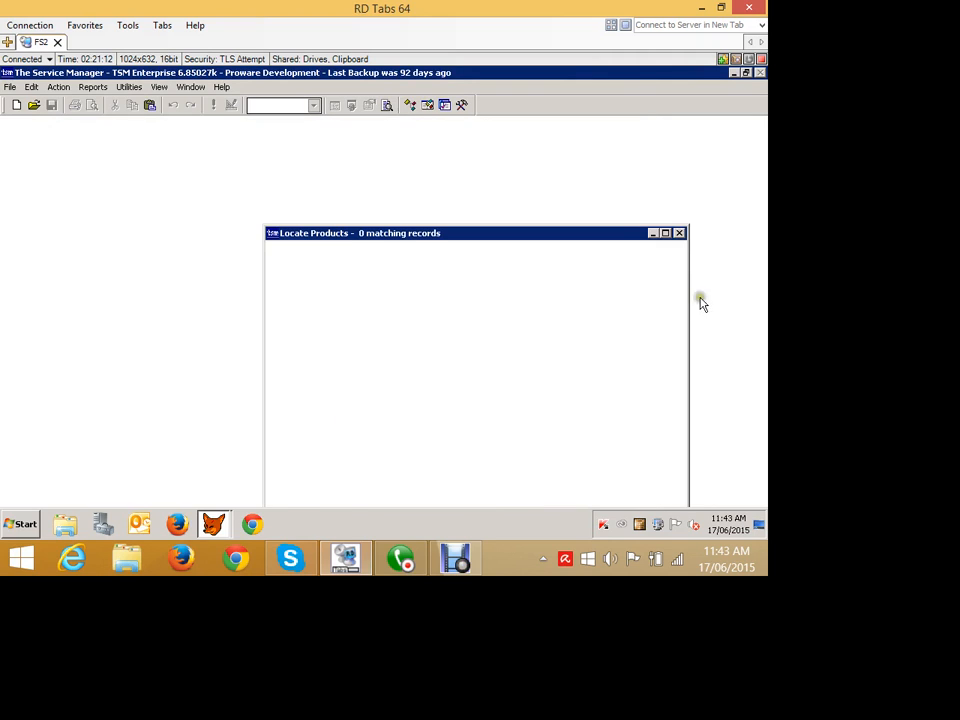
left_click(658, 252)
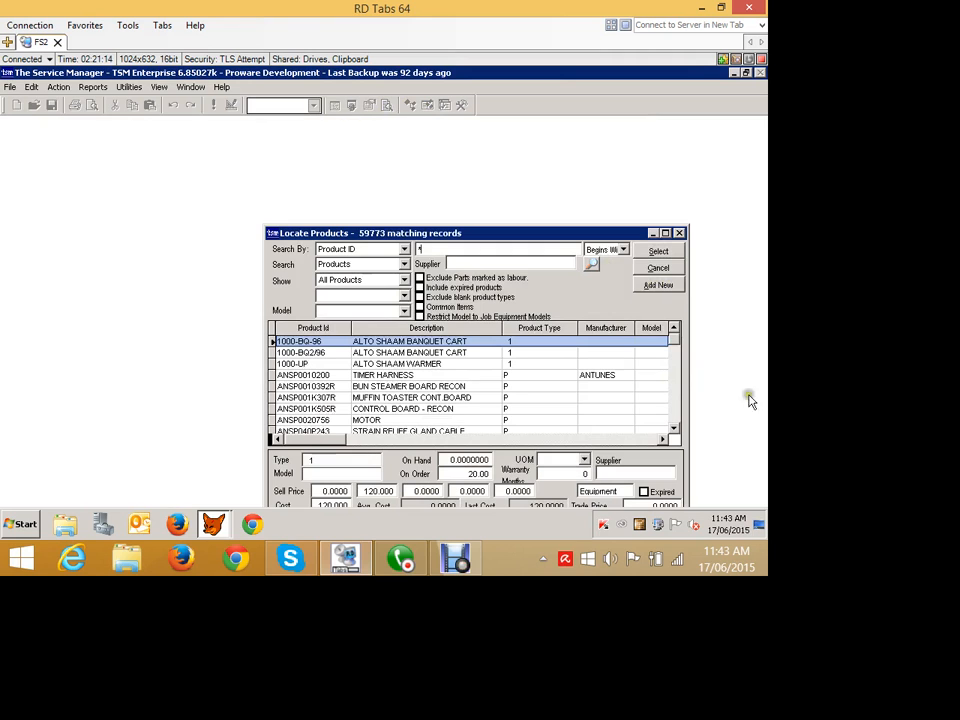
left_click(481, 397)
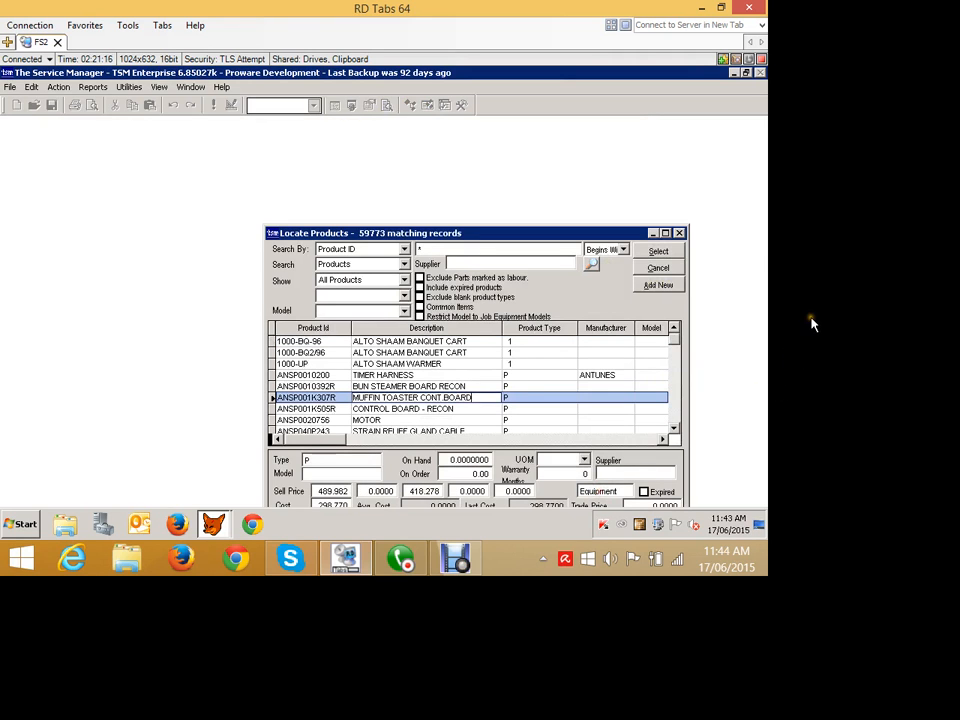
left_click(652, 253)
left_click(418, 340)
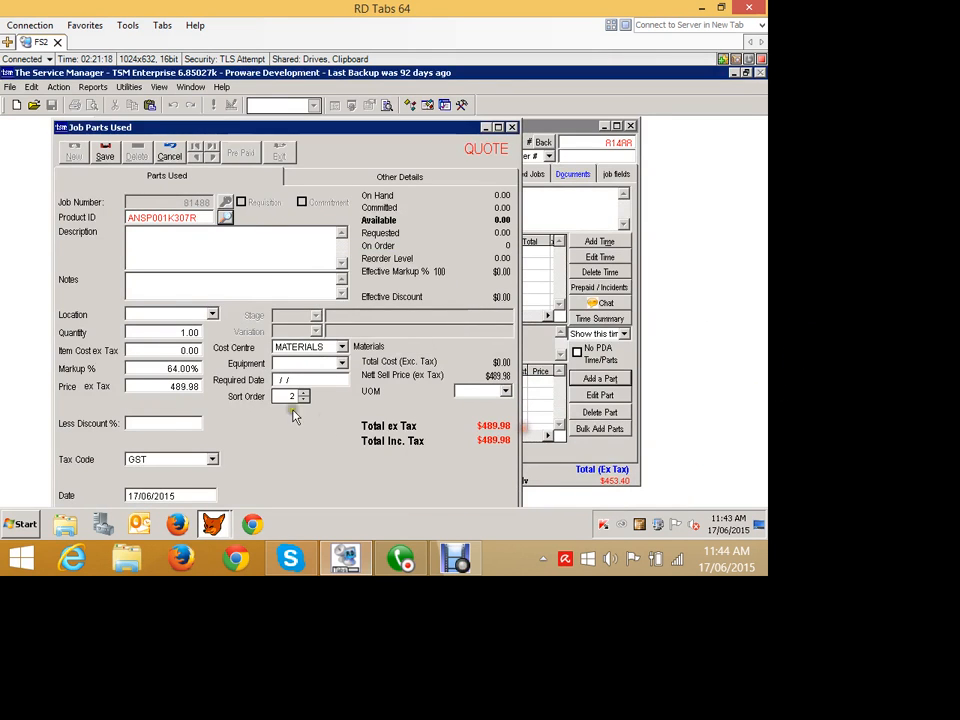
left_click(197, 313)
left_click(195, 328)
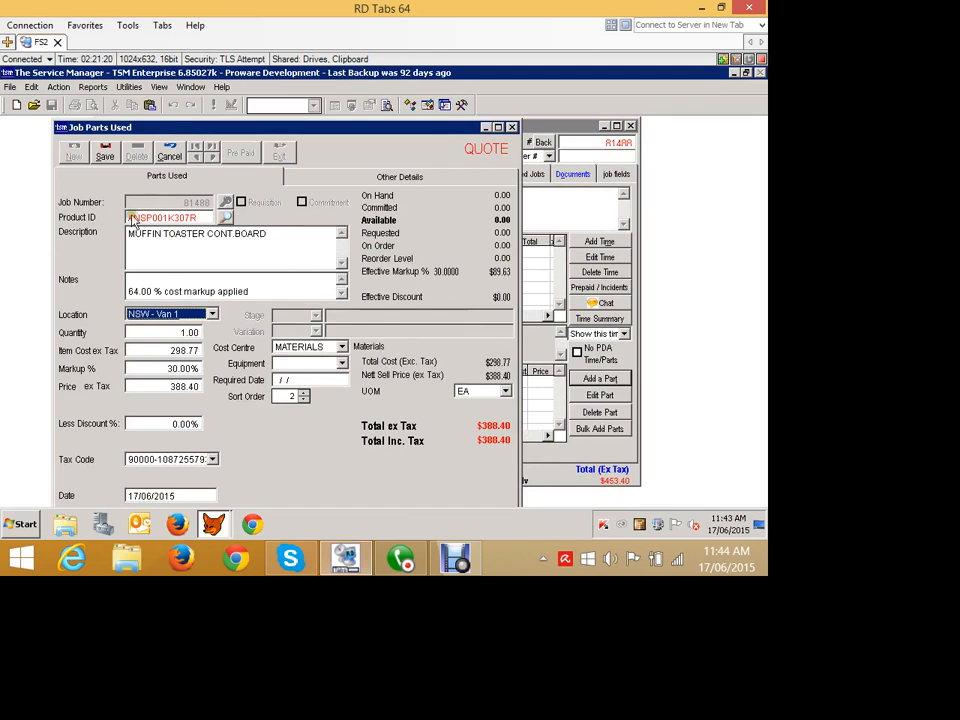
left_click(104, 152)
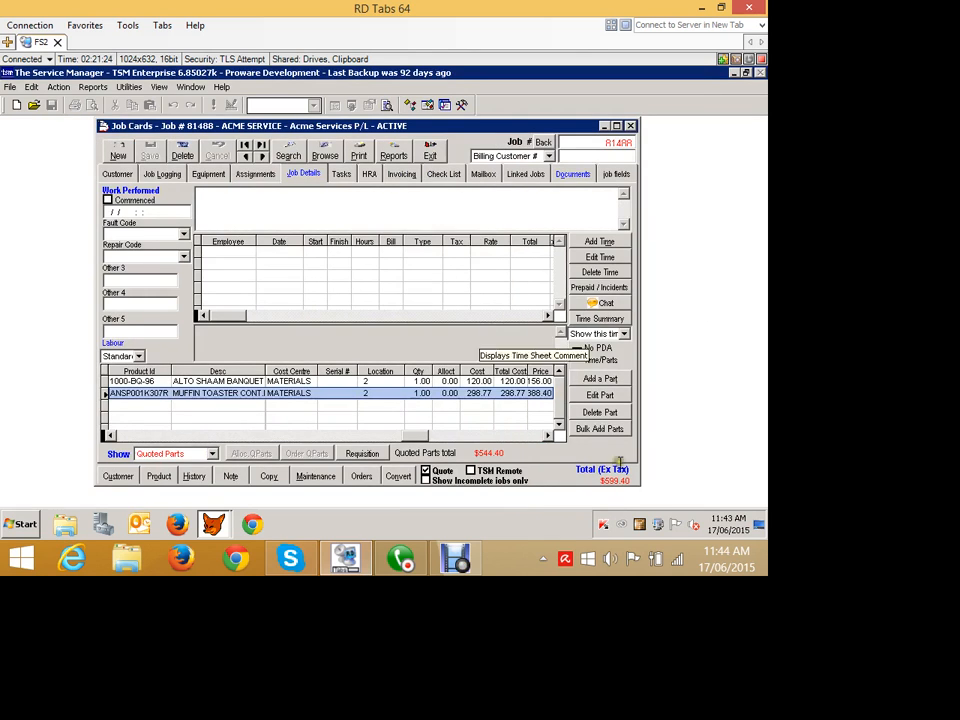
Untick Quote, save the job card and requisition the quoted parts.
left_click(437, 470)
left_click(402, 341)
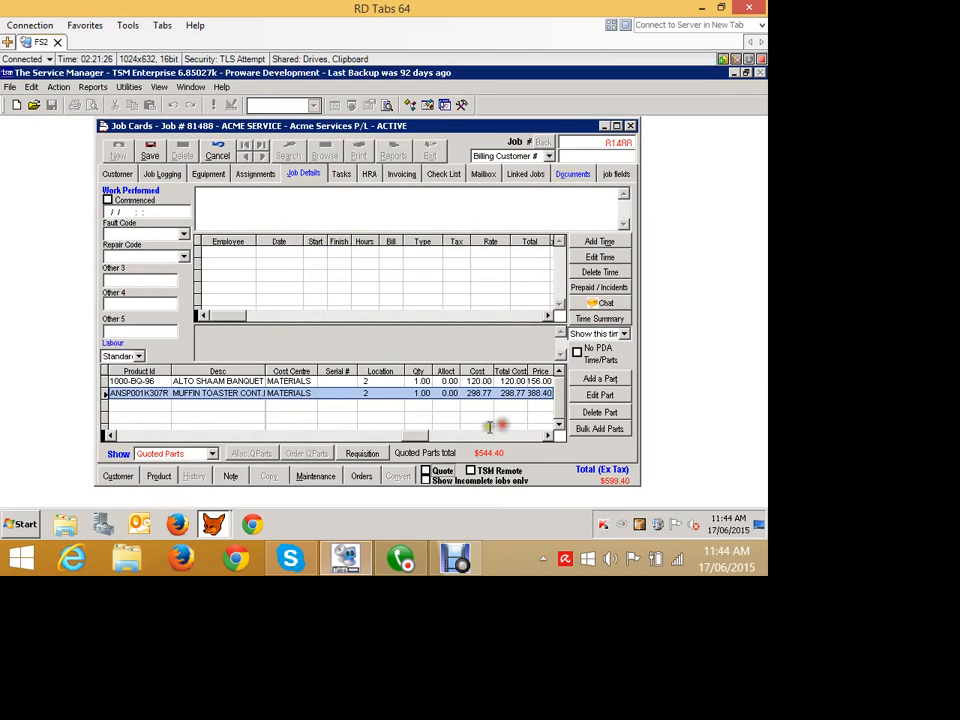
left_click(150, 151)
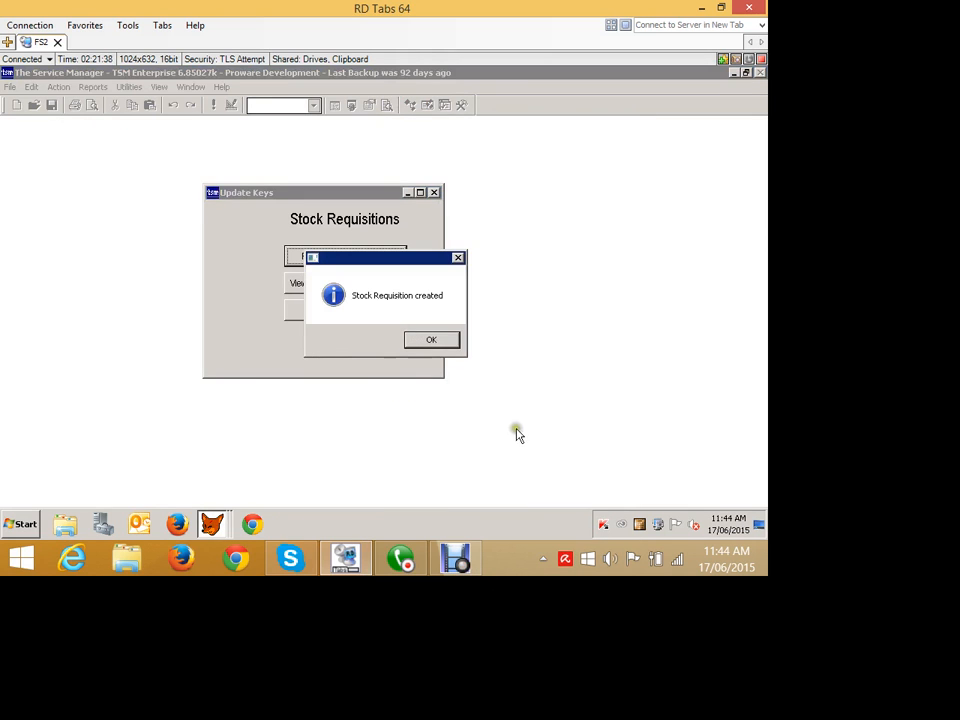
key("Return")
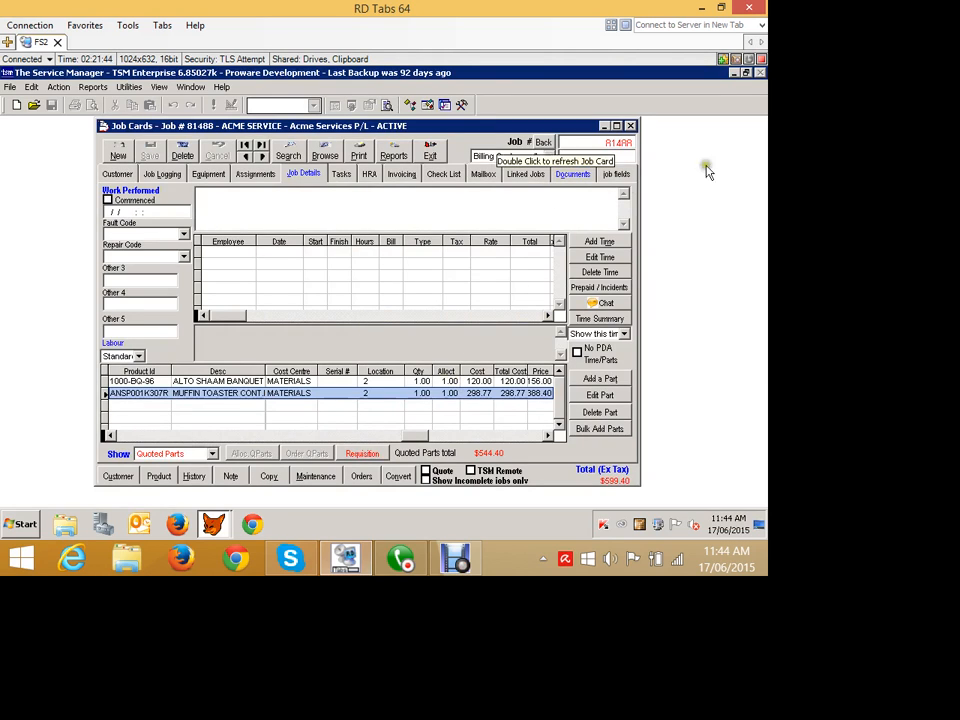
Minimize the job card and open Reorder Parts from Products Requisitions/Commitments.
left_click(606, 126)
left_click(58, 87)
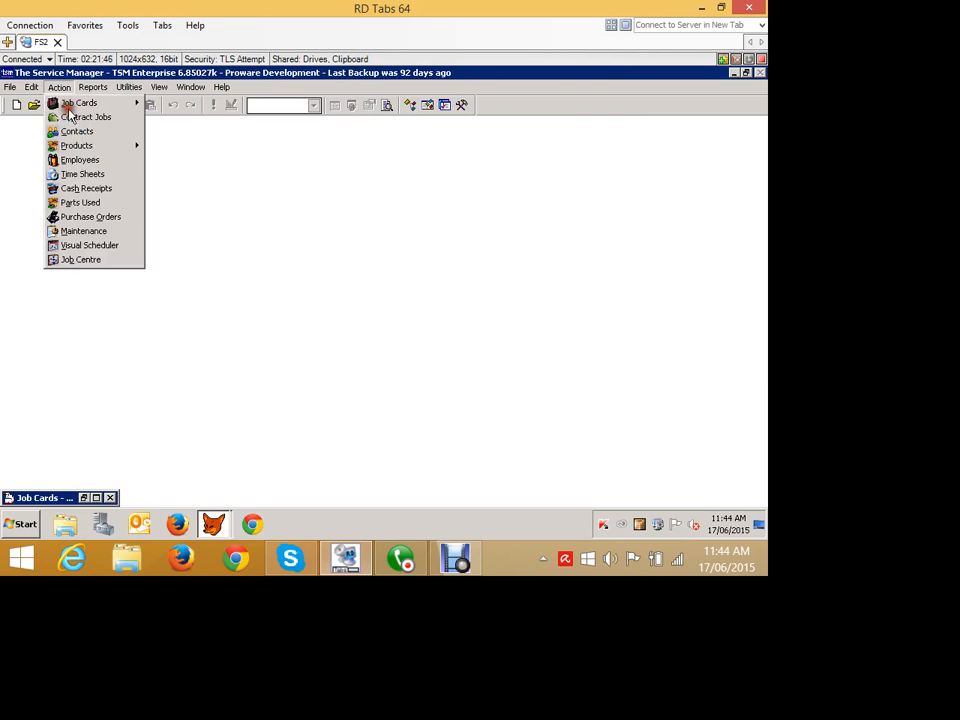
mouse_move(75, 145)
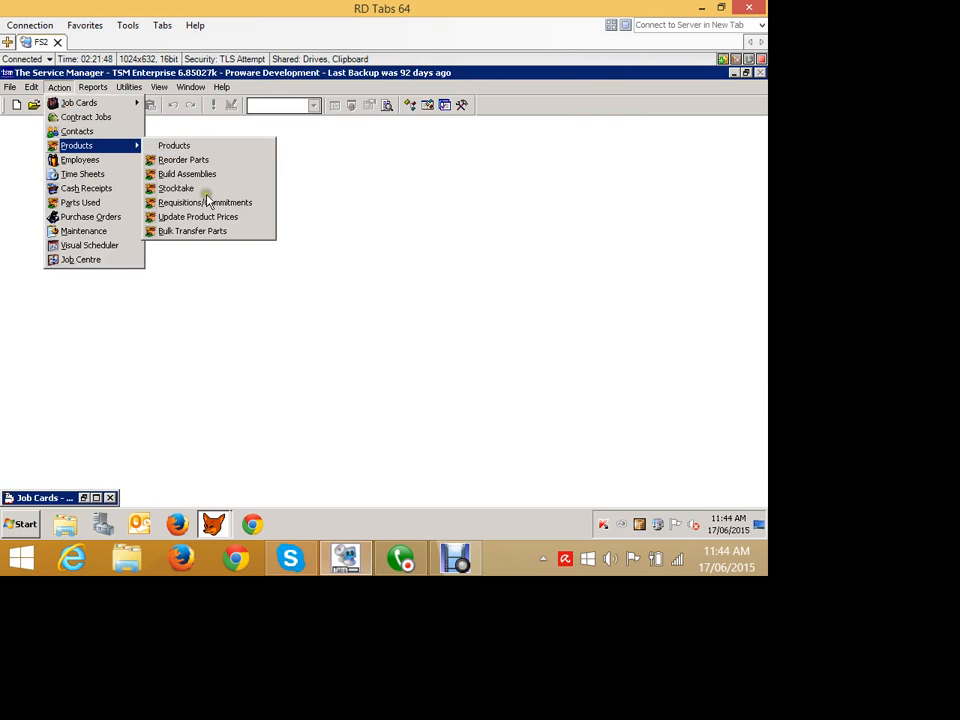
left_click(206, 196)
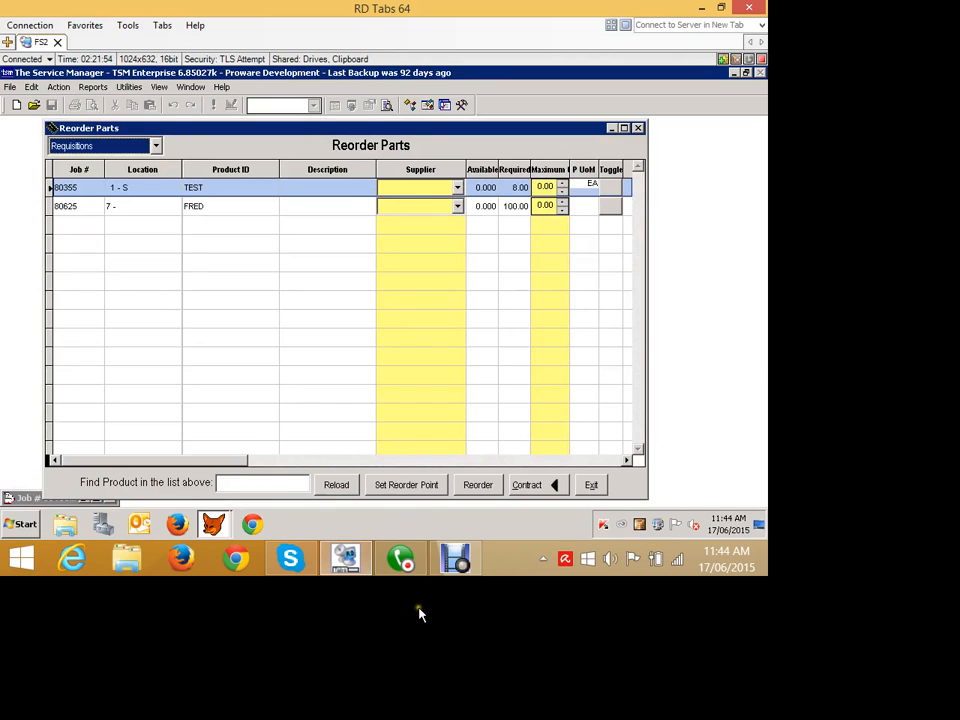
Set the reorder options to Create a New Order, include parts with no supplier, and reload the list.
left_click(550, 486)
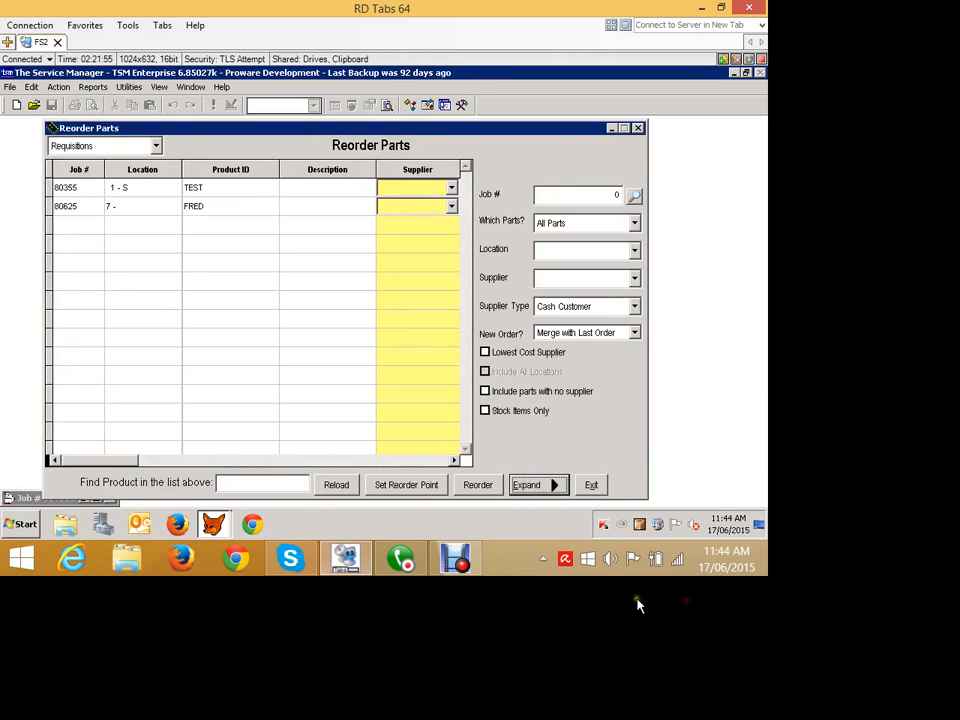
left_click(693, 416)
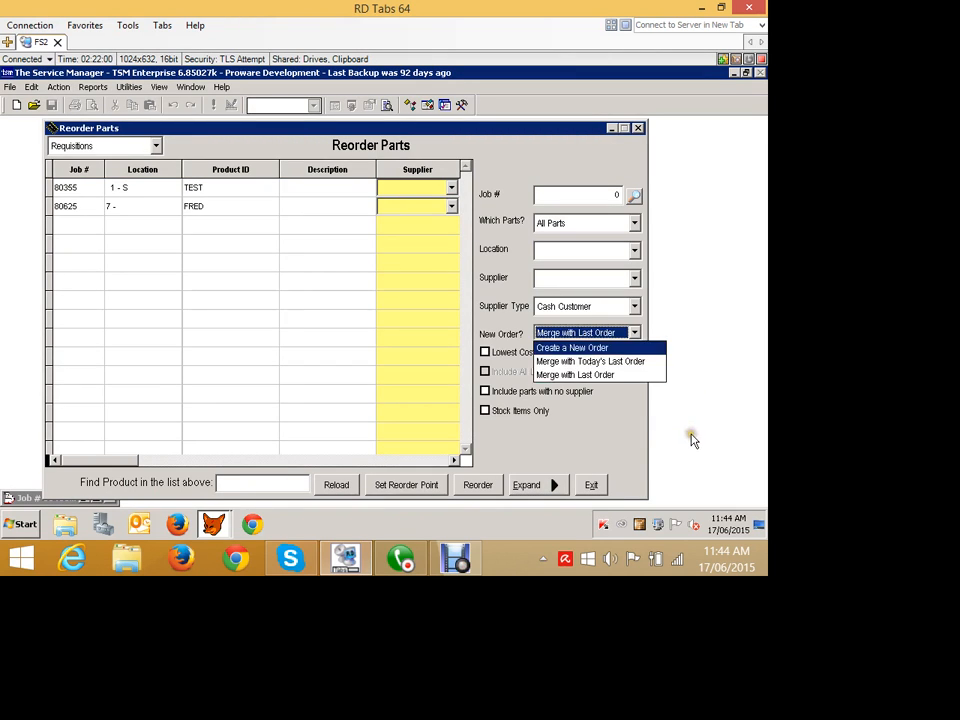
left_click(691, 437)
left_click(610, 489)
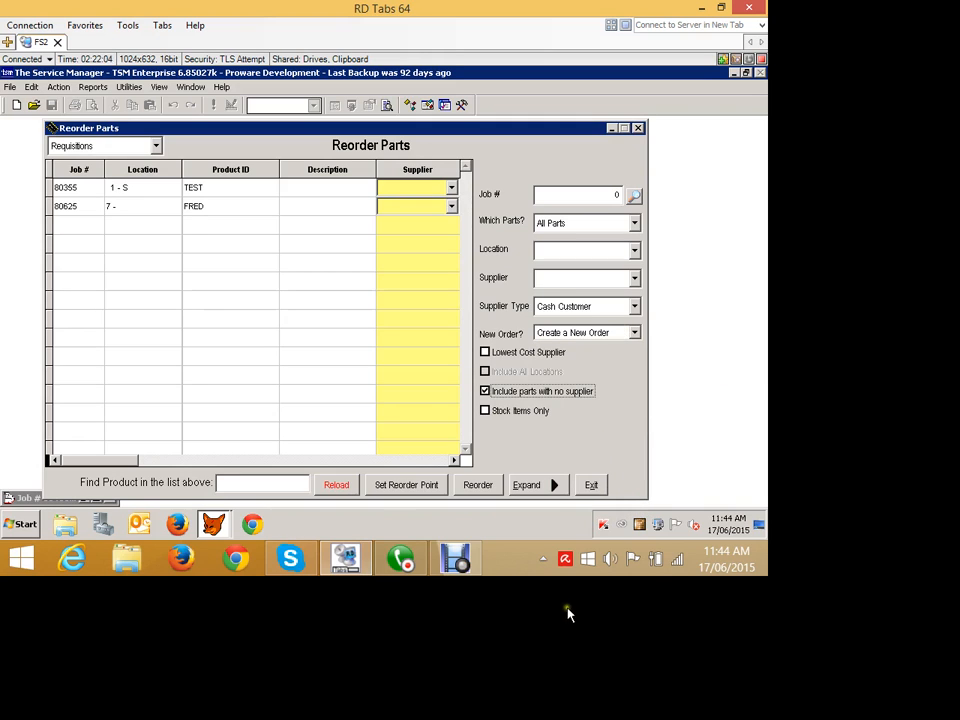
left_click(476, 485)
left_click(452, 339)
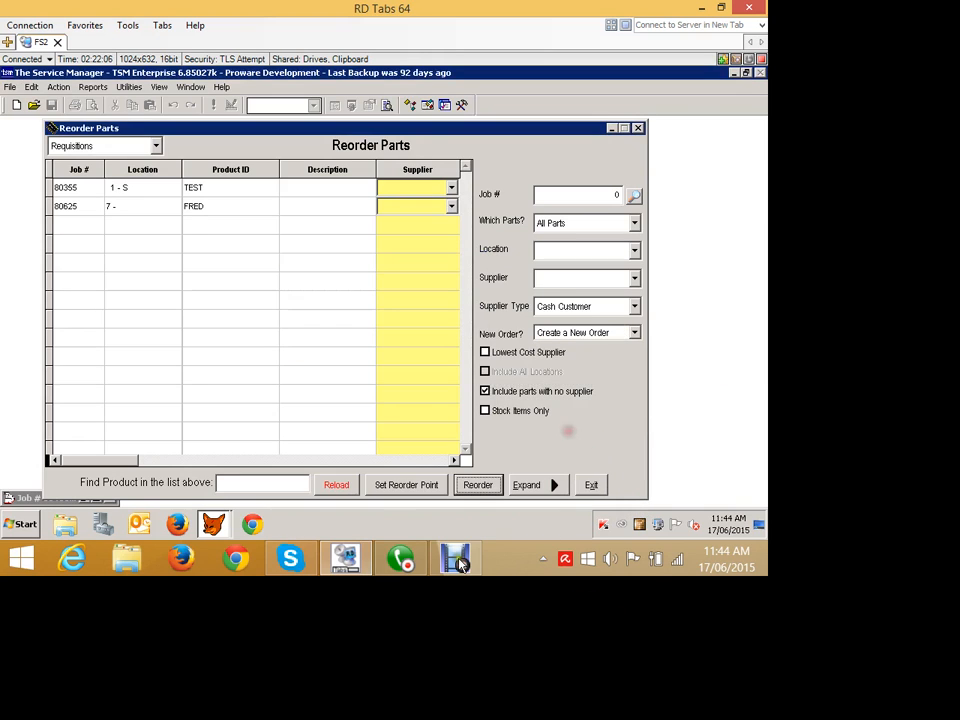
left_click(336, 484)
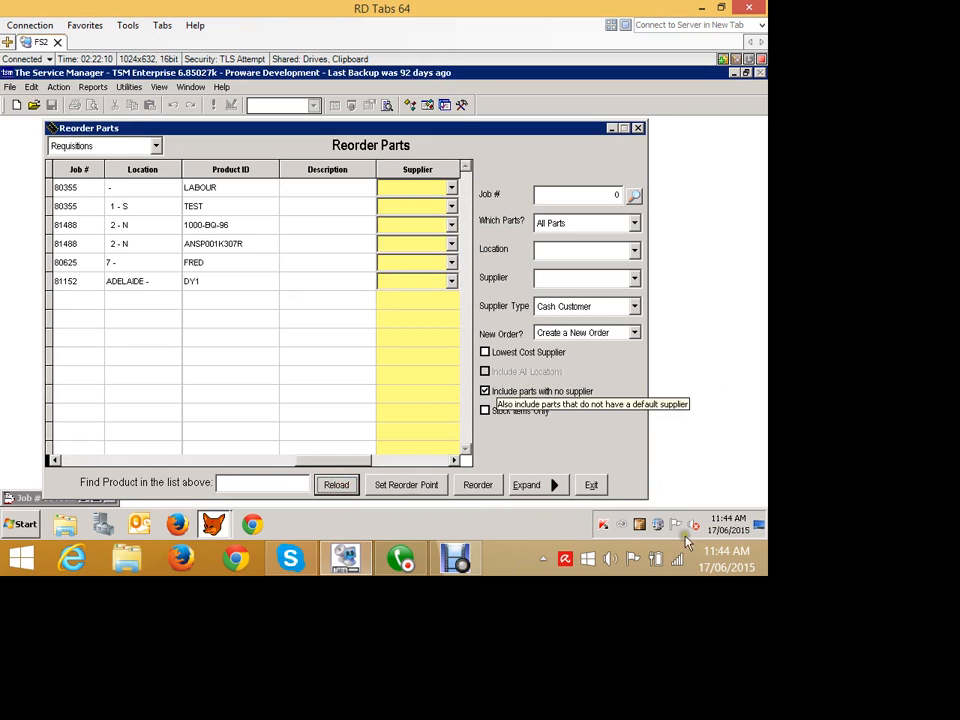
Assign supplier WHOLESALE TONERS to both job 81488 parts and toggle them for ordering.
left_click(536, 484)
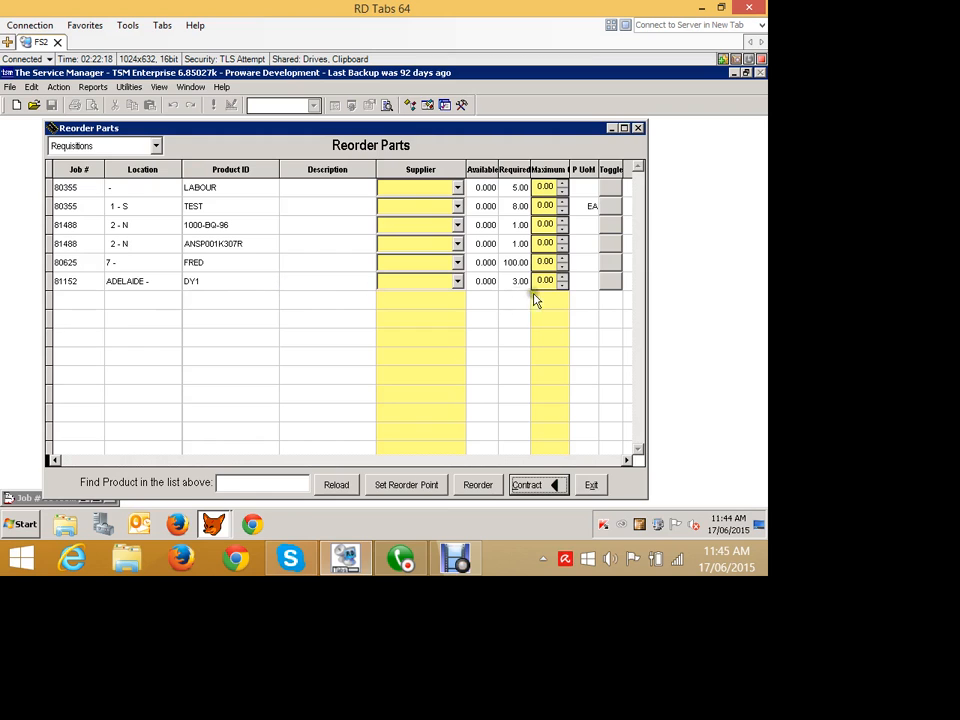
left_click(448, 225)
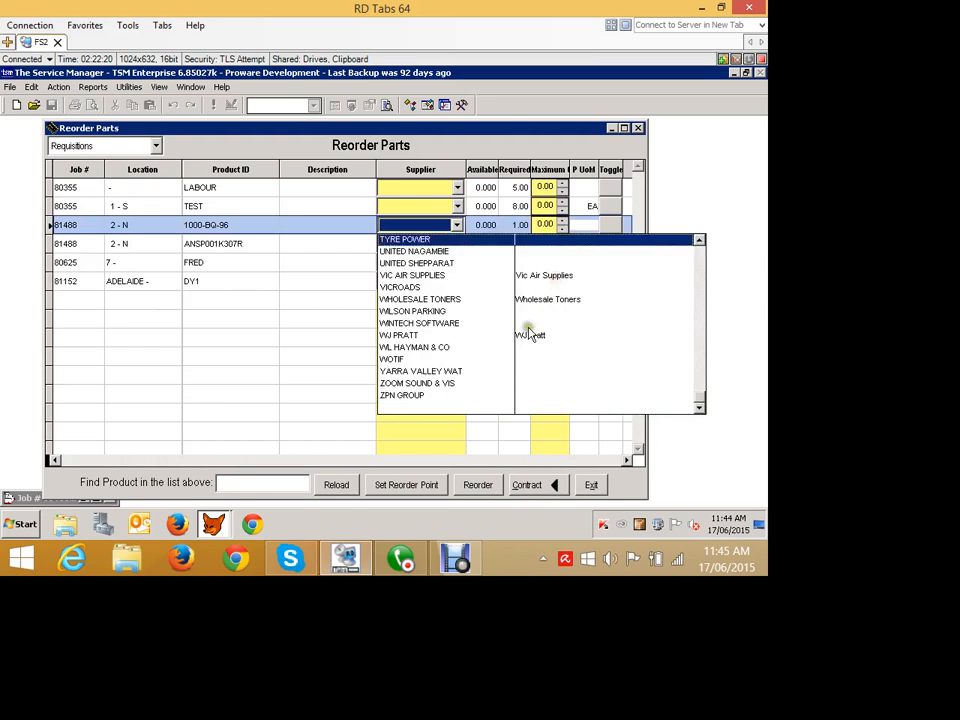
left_click(421, 297)
left_click(448, 243)
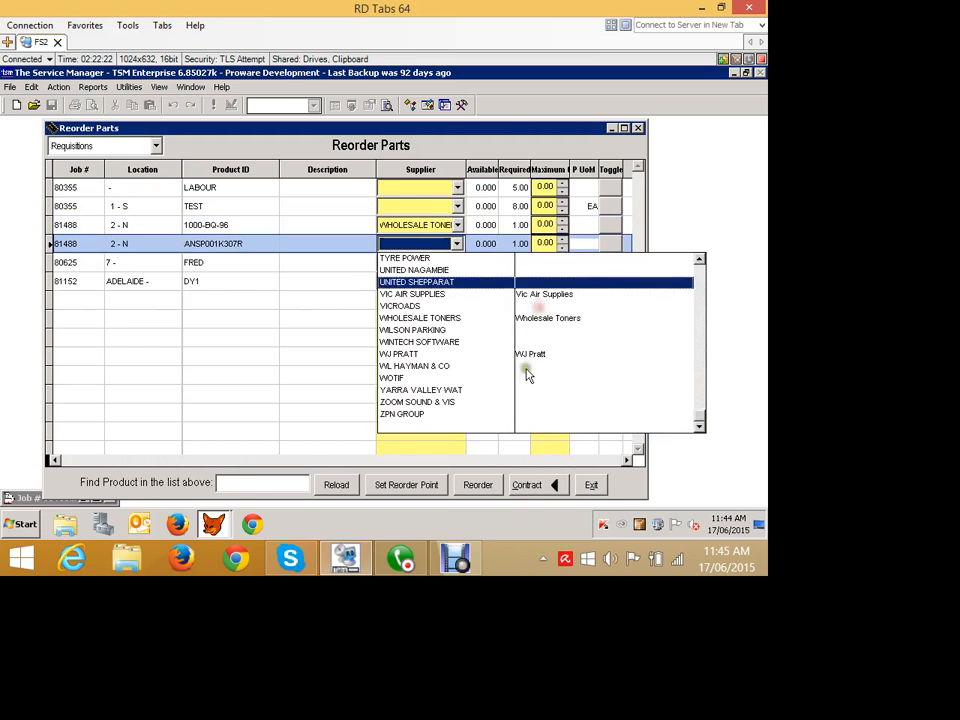
left_click(527, 400)
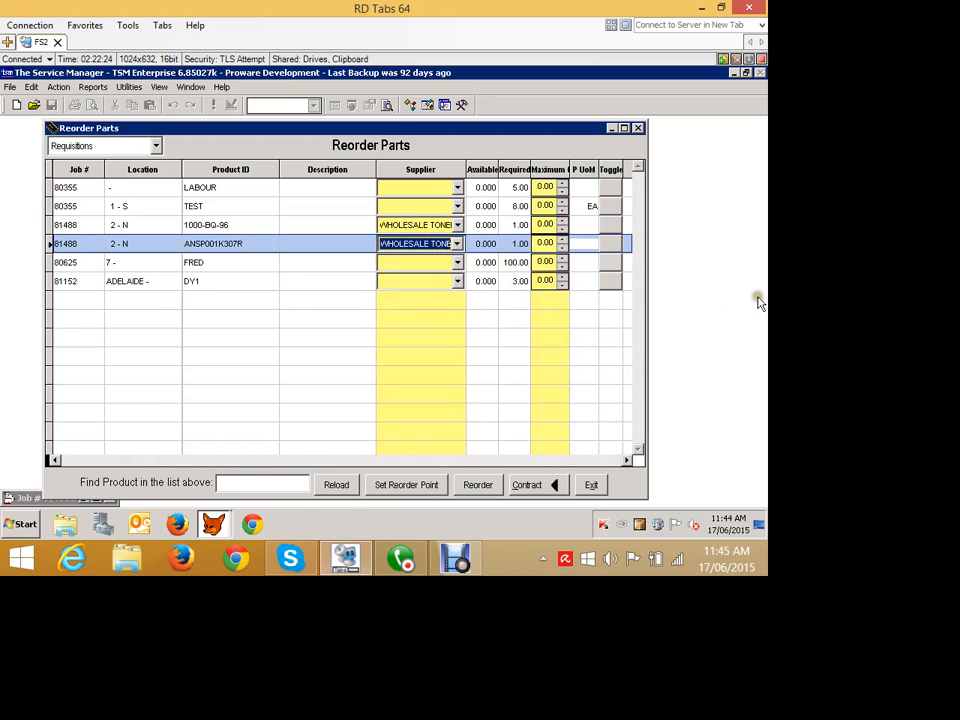
left_click(610, 226)
left_click(610, 244)
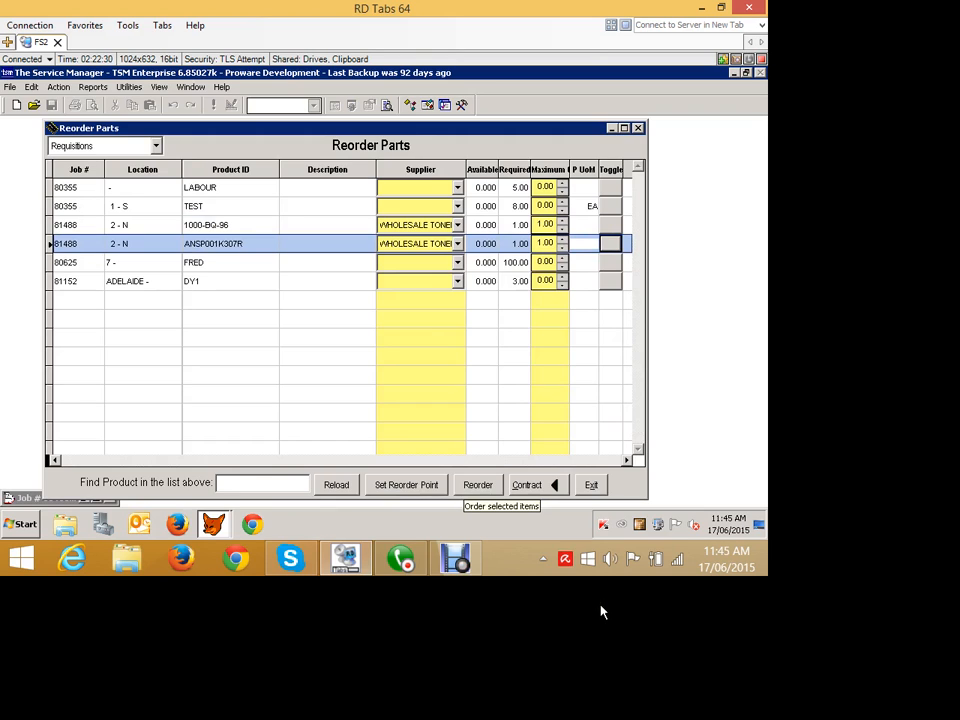
Reorder the selected parts, acknowledge the created order and exit Reorder Parts.
left_click(478, 485)
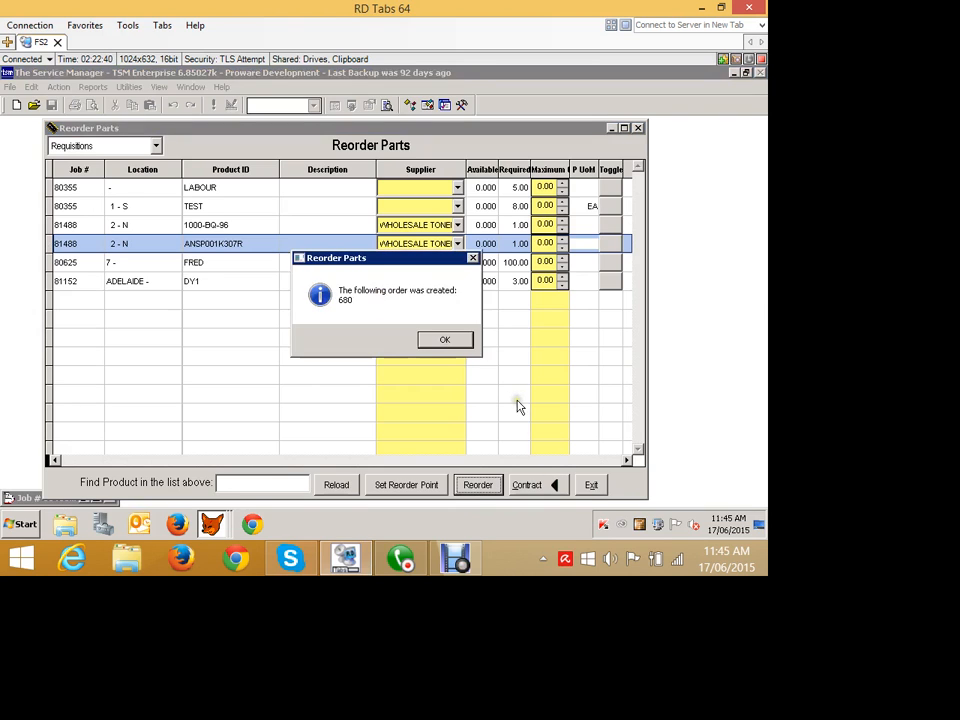
key("Return")
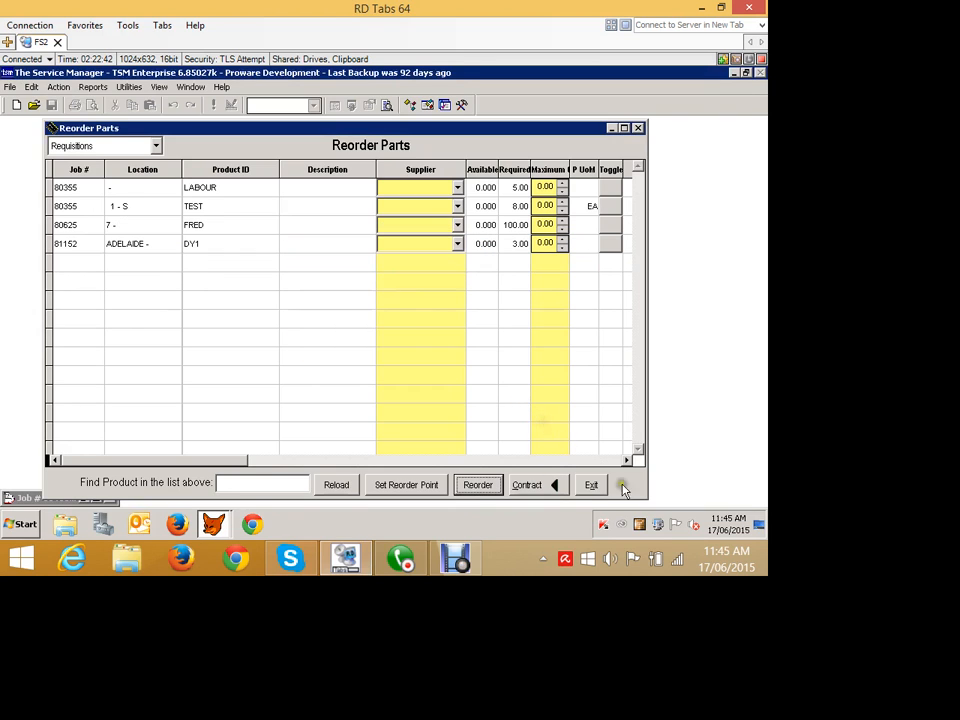
left_click(596, 485)
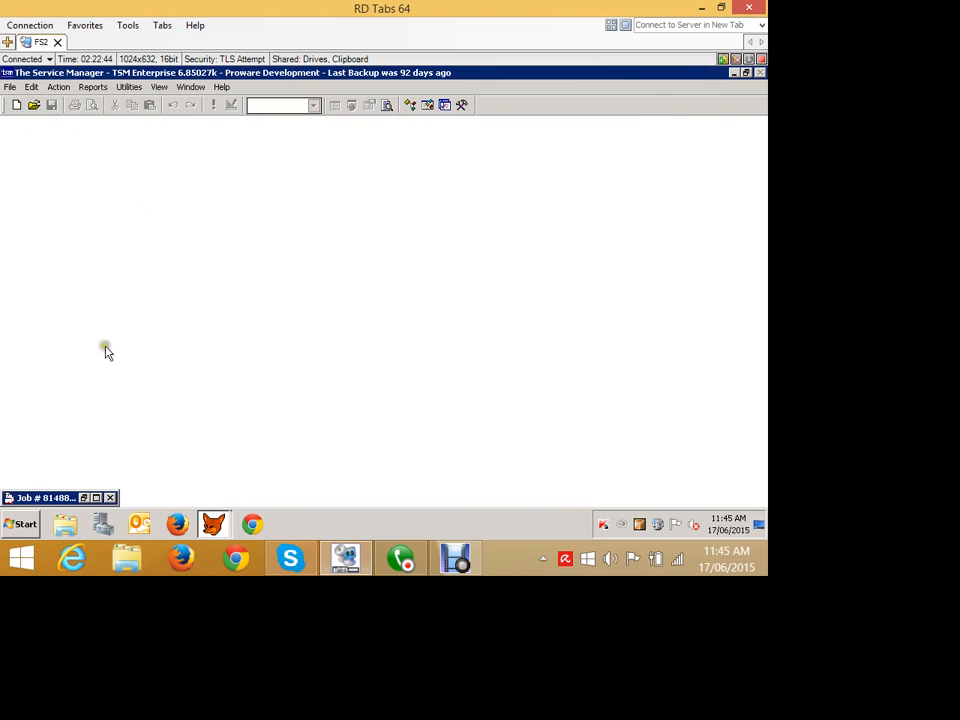
Open Purchase Orders, move to order 680 for WHOLESALE TONERS and start receiving its items.
left_click(60, 87)
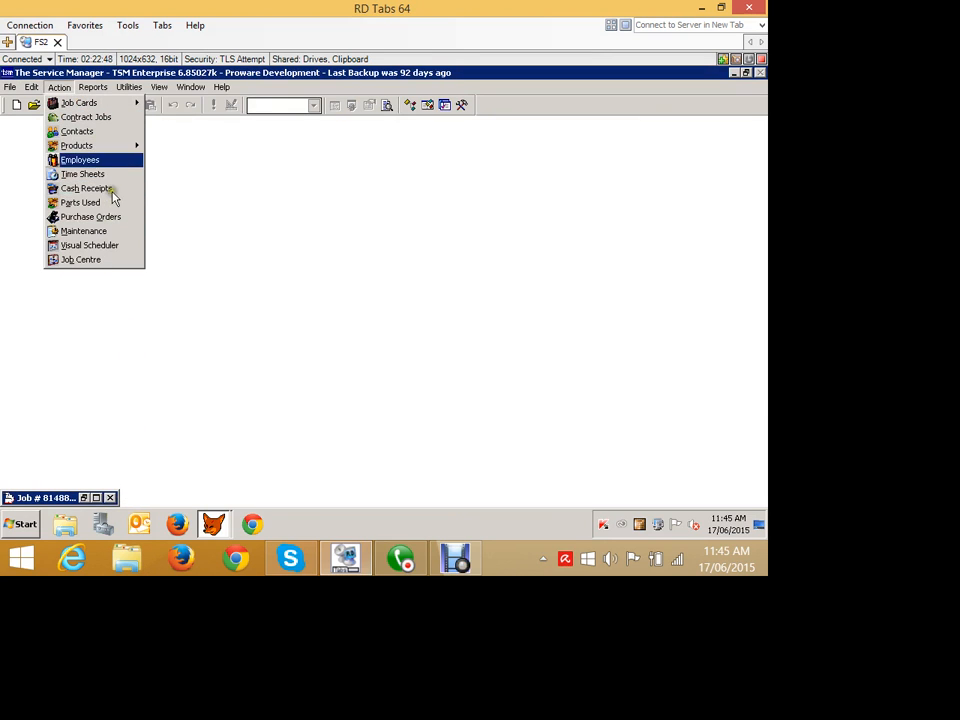
left_click(95, 217)
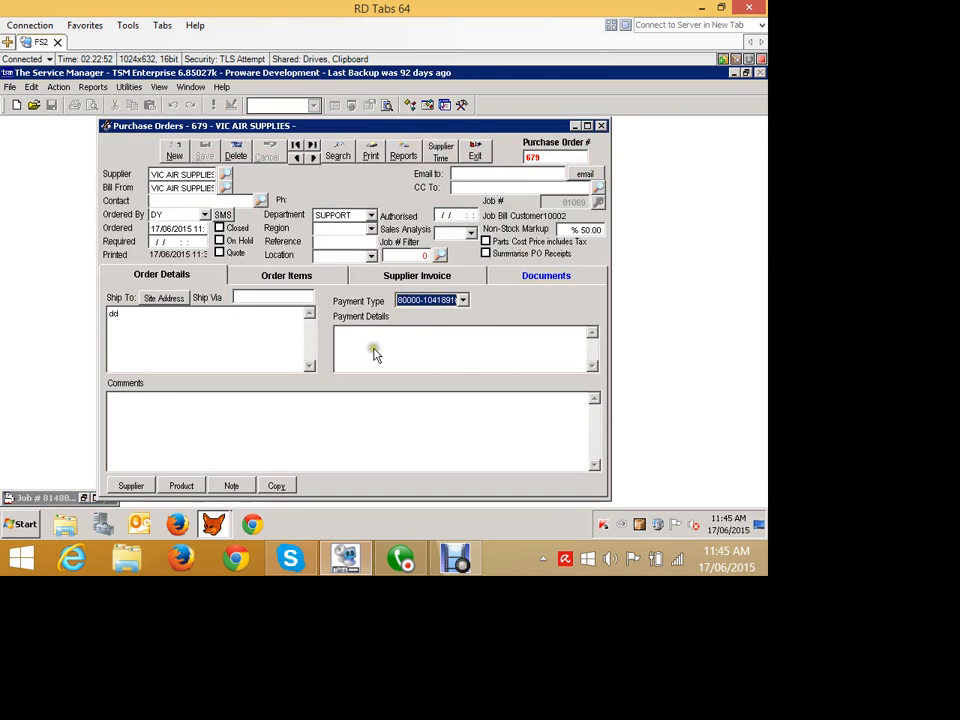
left_click(312, 158)
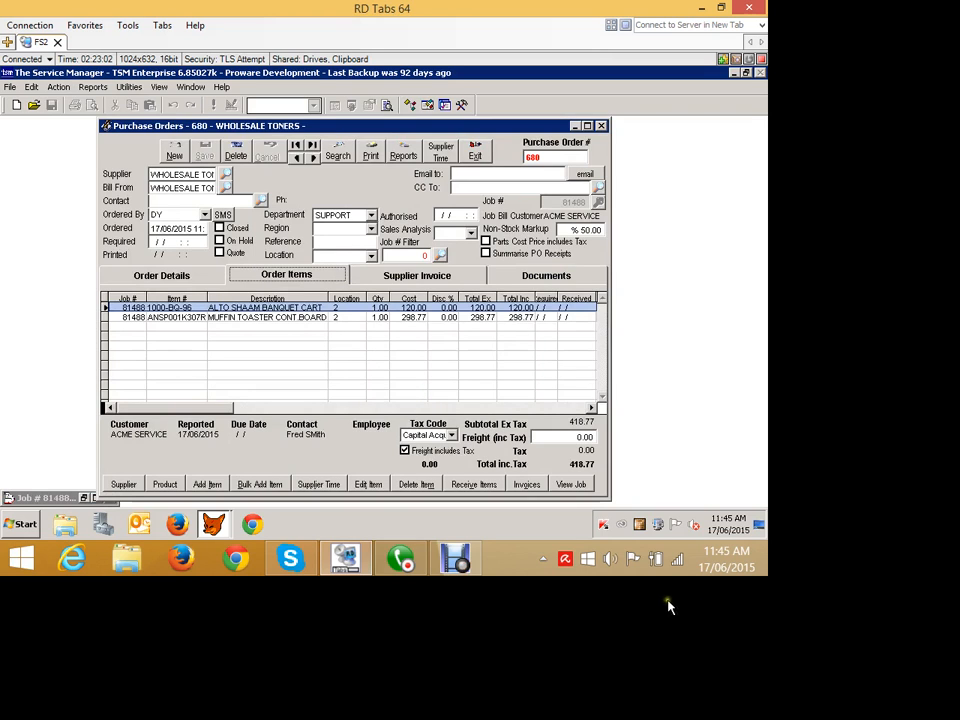
left_click(474, 484)
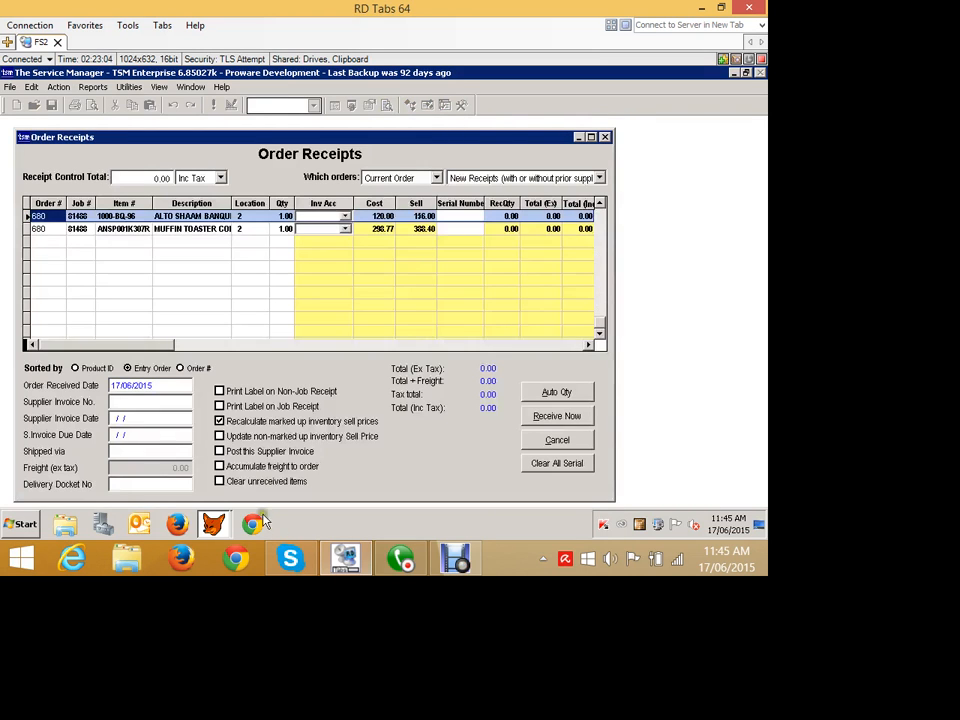
Enter supplier invoice number A345345 and set the ALTO SHAAM BANQUET part's received cost to 113.
type("A")
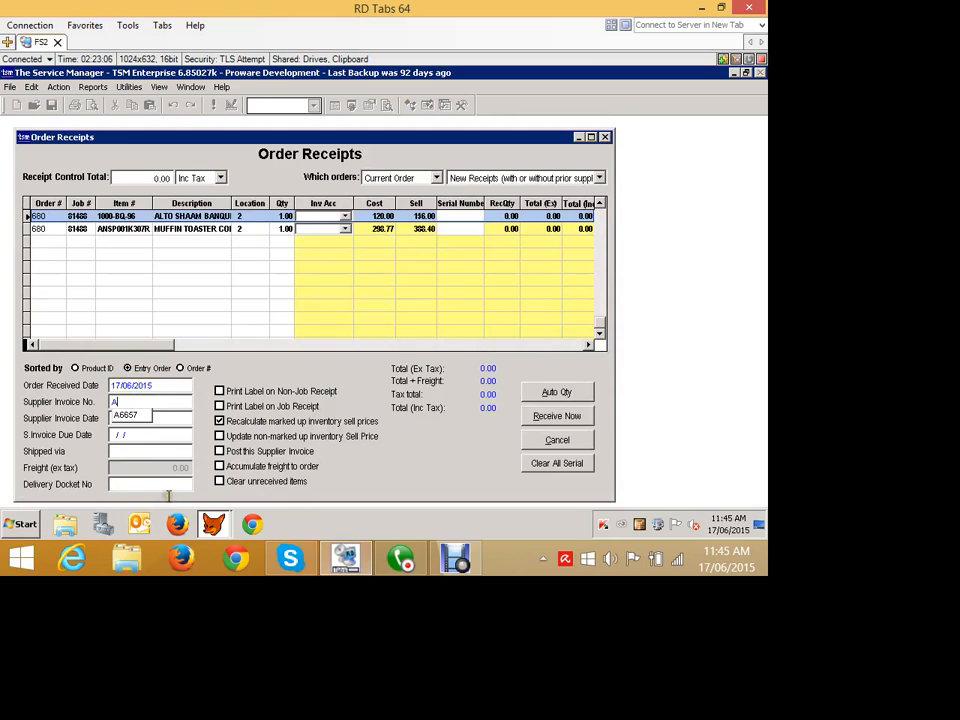
type("345345")
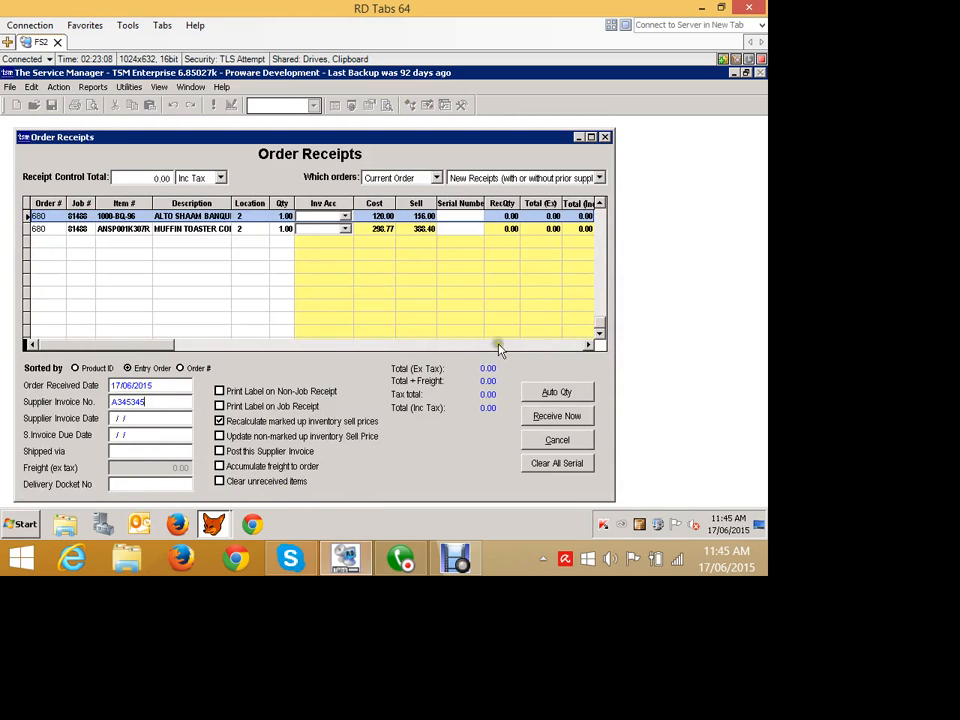
left_click(474, 267)
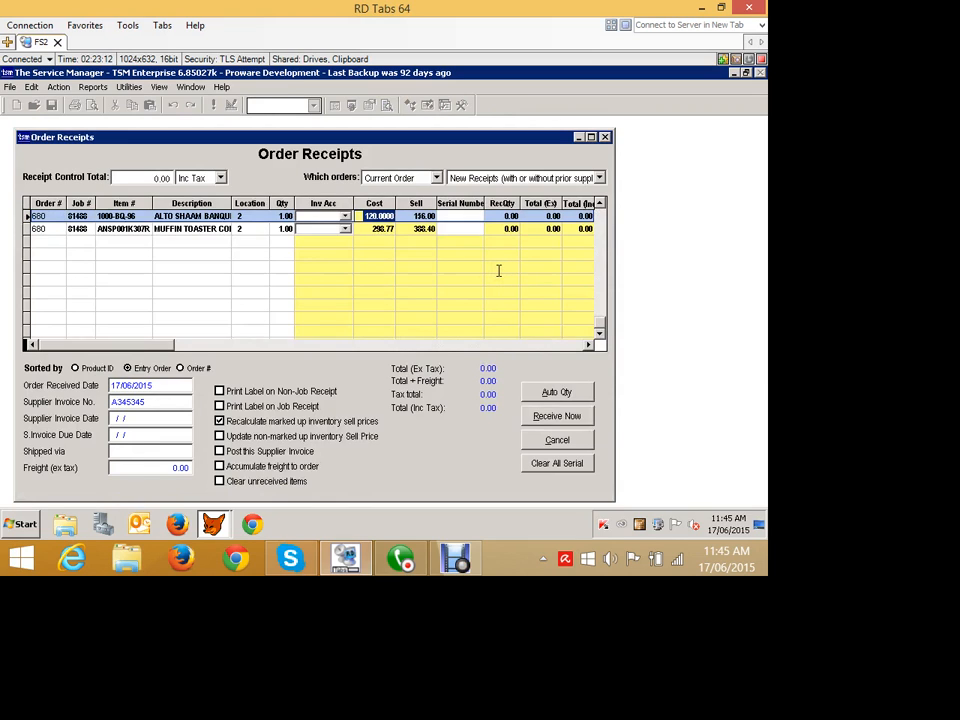
type("113.")
key("Tab")
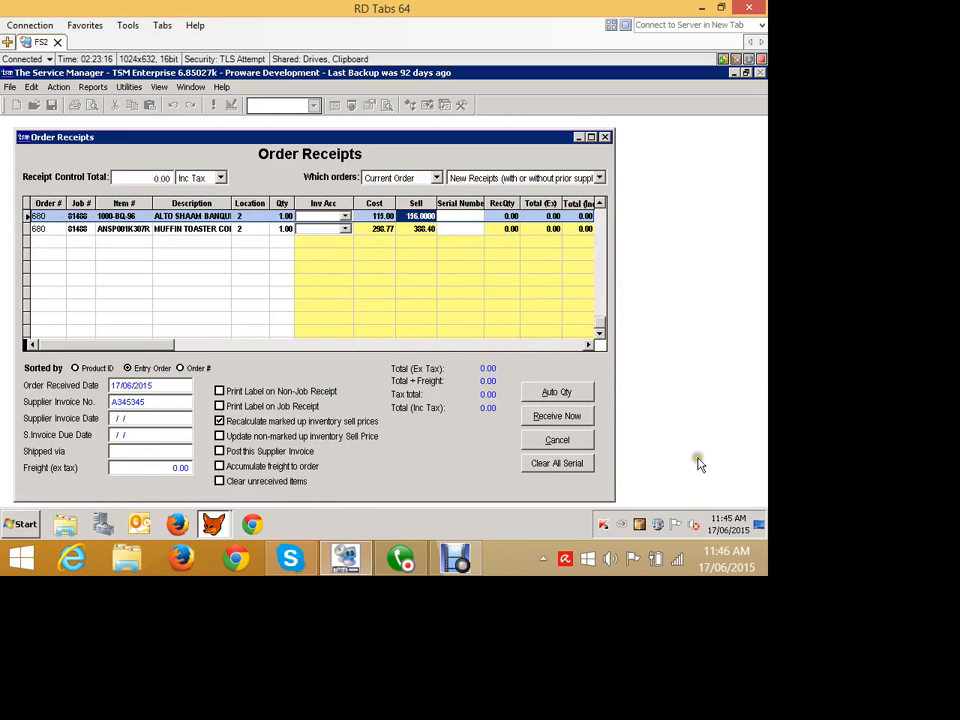
Auto-fill the received quantities, receive both items, and exit the purchase order.
left_click(575, 394)
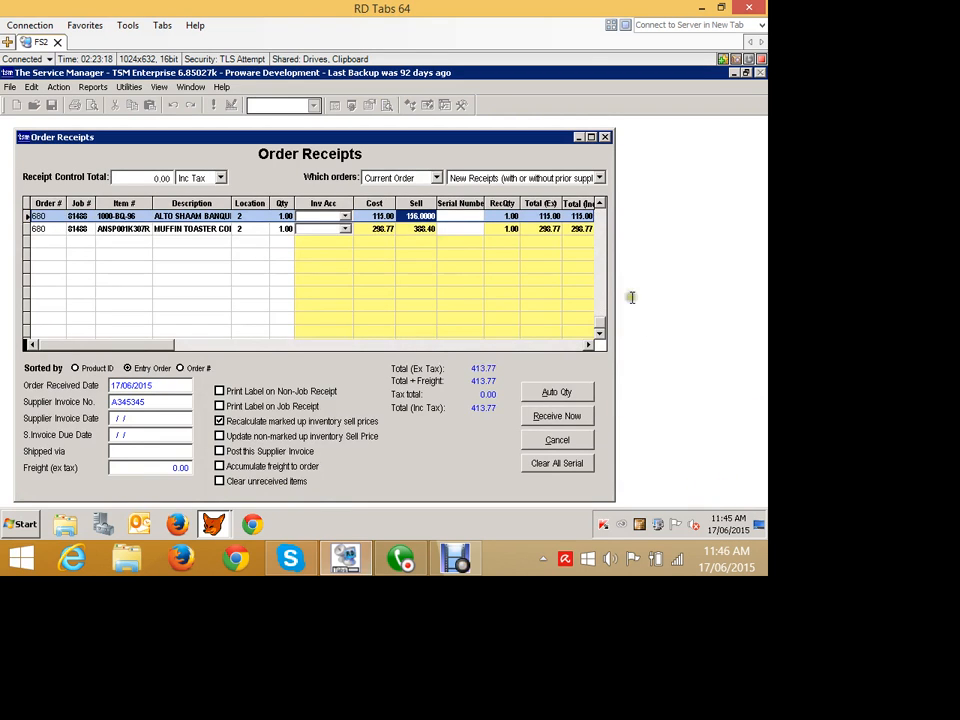
left_click(552, 418)
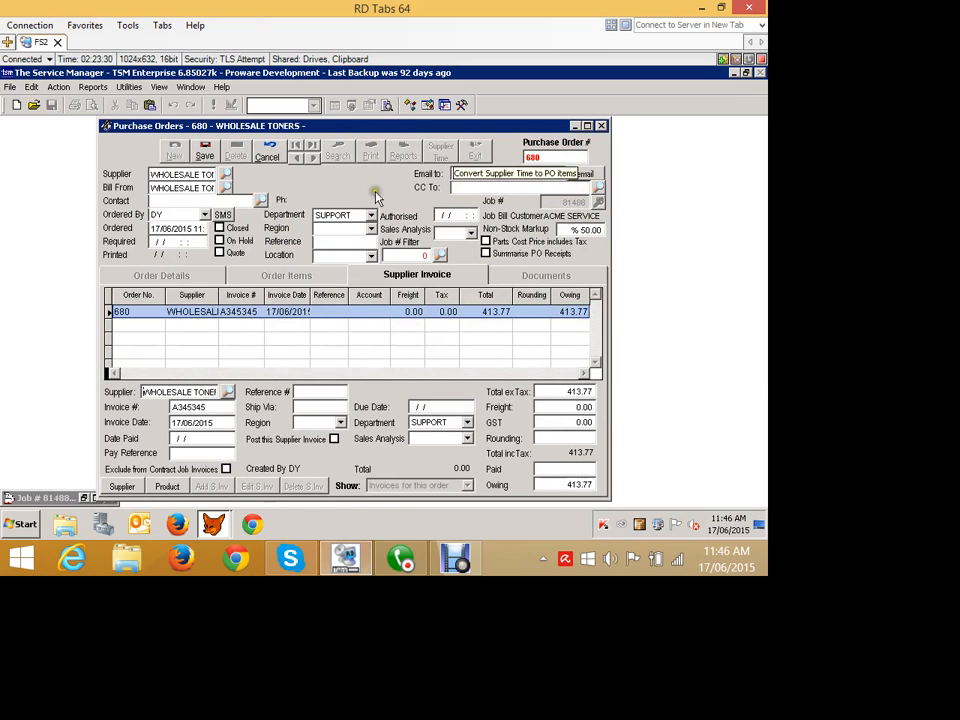
left_click(268, 151)
left_click(475, 151)
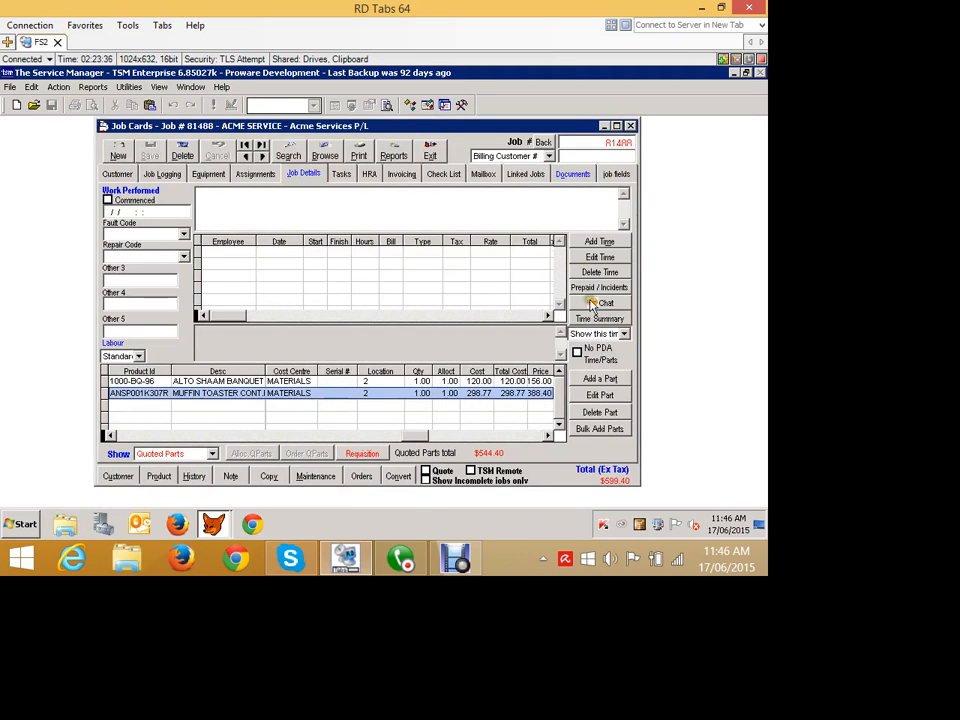
Switch the job card's parts list to show Actual Parts.
left_click(210, 453)
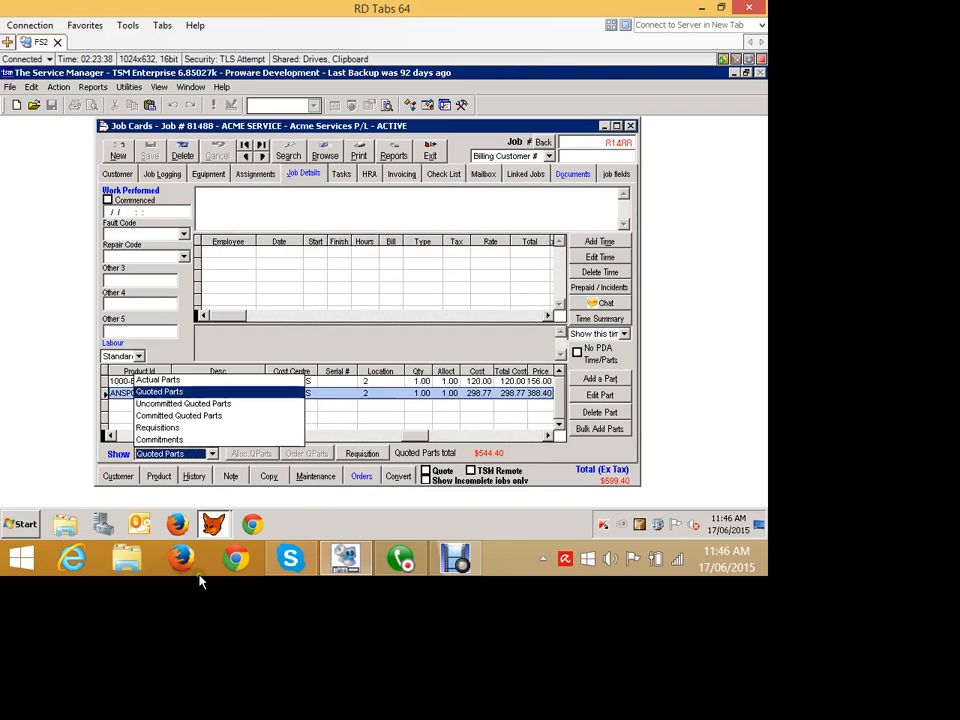
key("Up")
key("Return")
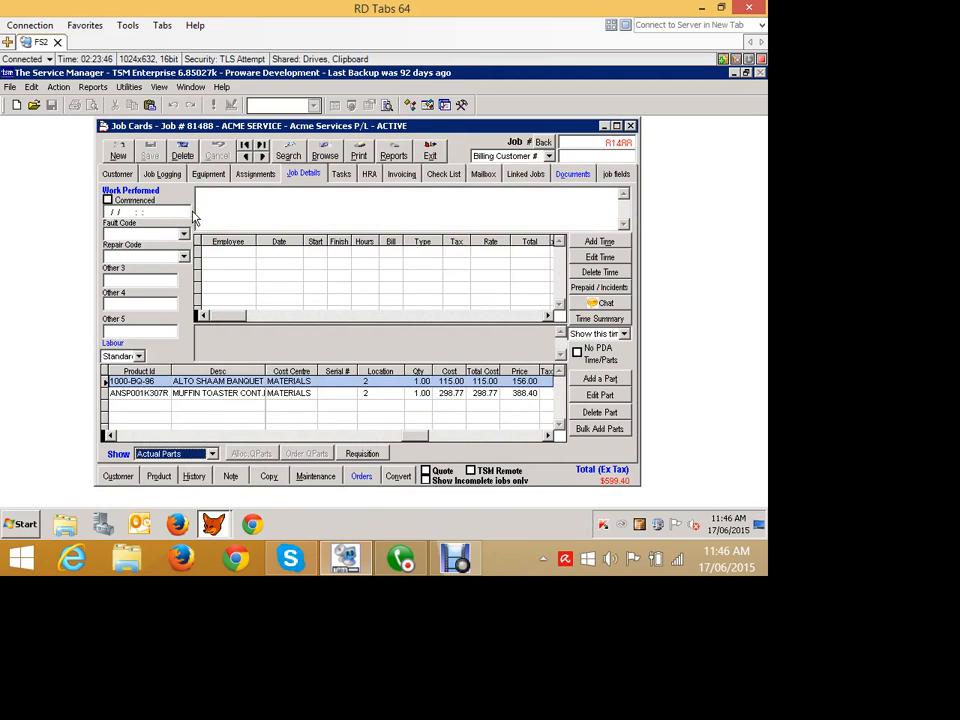
Review the job card's Job Logging details and minimize the job card.
left_click(162, 174)
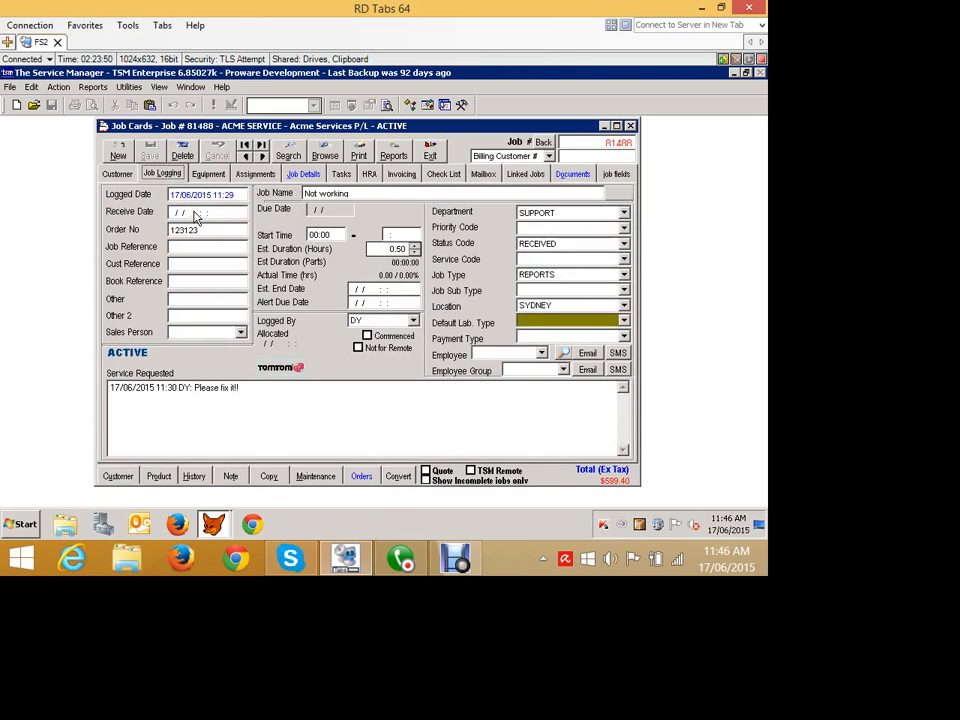
left_click_drag(147, 126, 190, 173)
left_click_drag(240, 222, 179, 172)
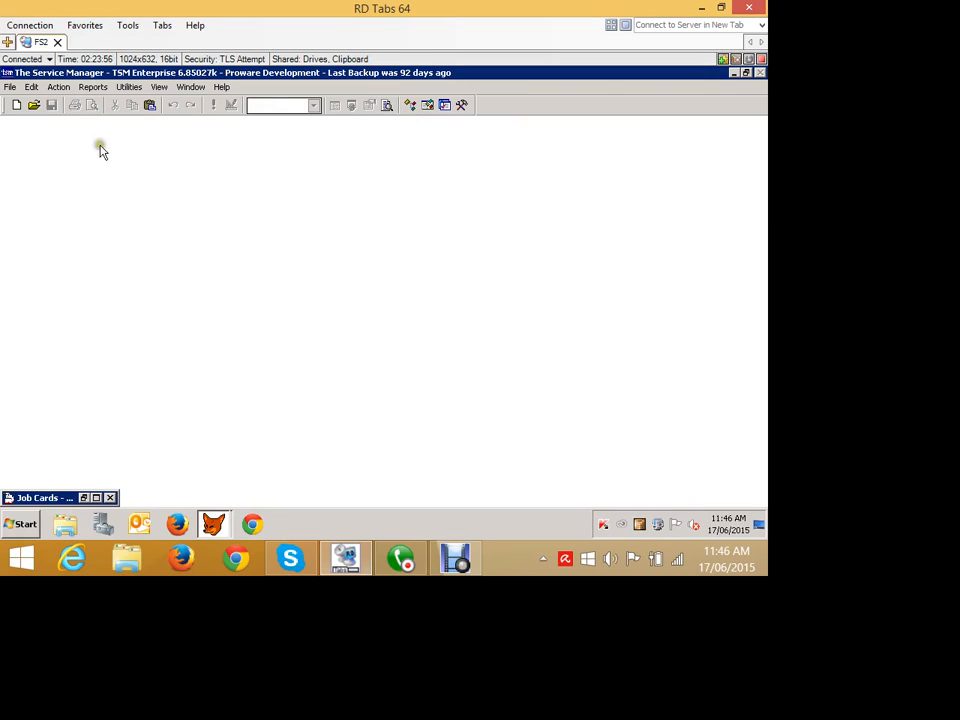
Open the Job Centre.
left_click(59, 87)
left_click(75, 260)
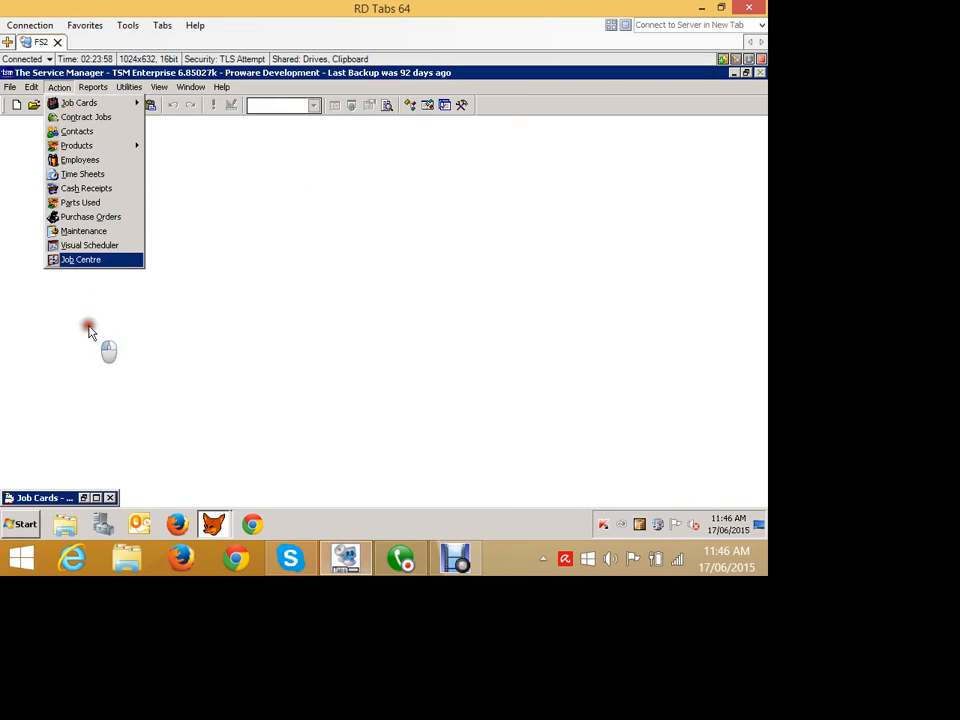
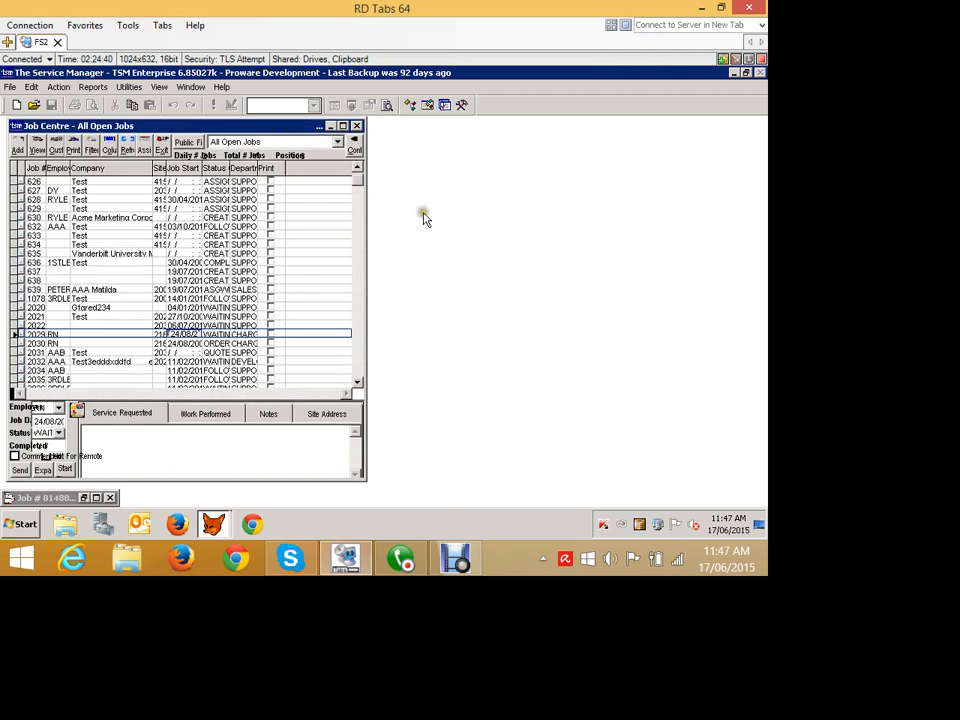
Widen the Job Centre window and open the filter criteria for the All Open Jobs view.
left_click_drag(450, 230, 750, 245)
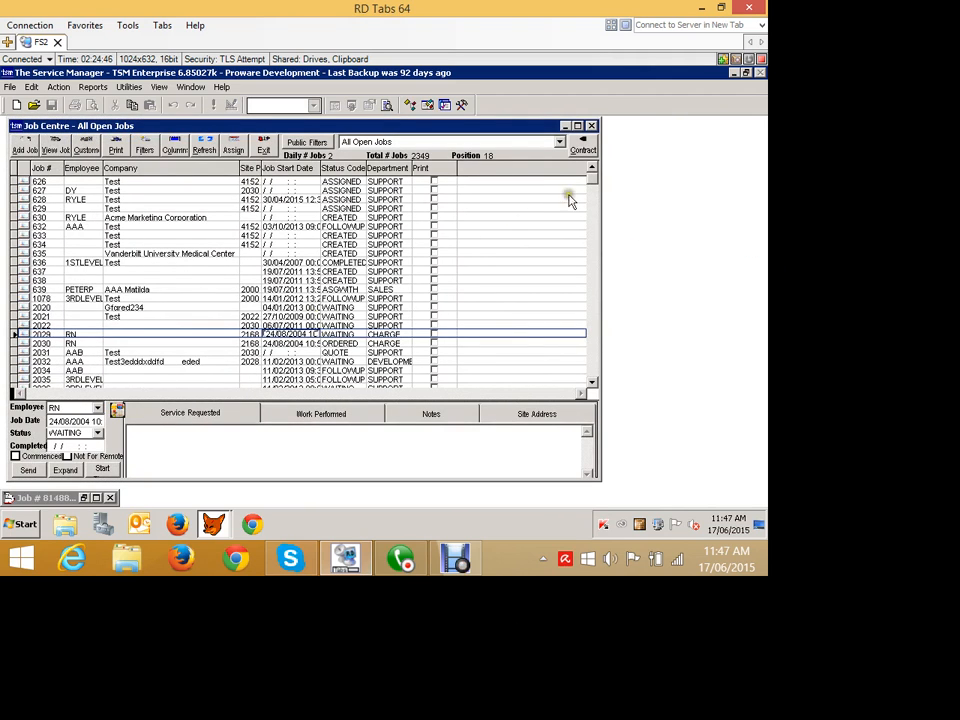
left_click(659, 177)
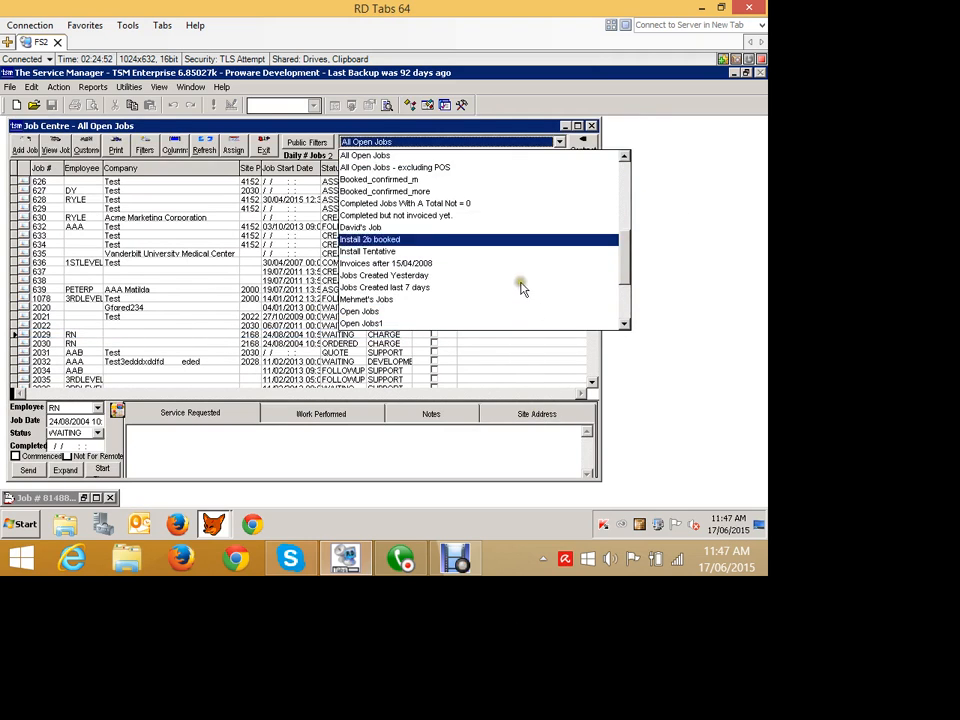
left_click(413, 168)
left_click(177, 188)
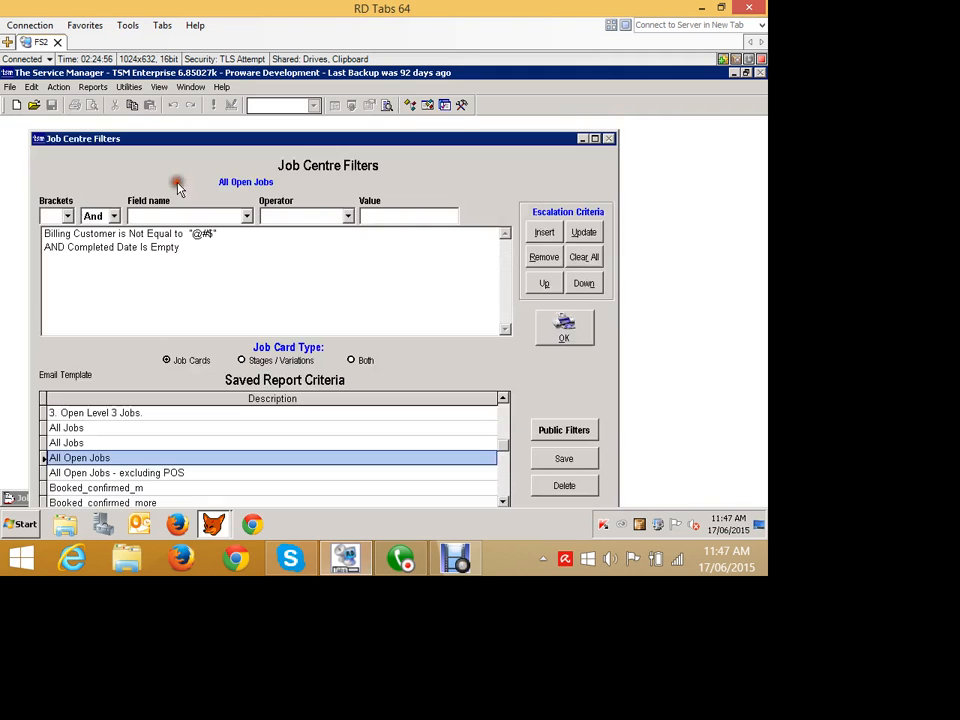
Remove the Billing Customer is Not Equal to "@#$" criterion from the filter.
left_click(167, 287)
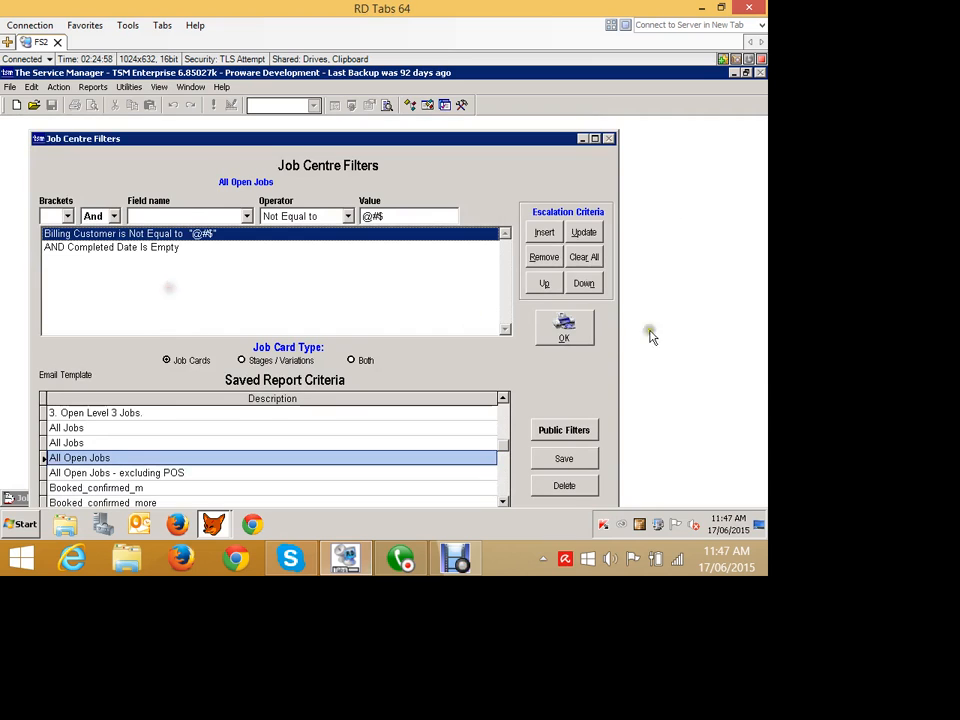
left_click(544, 257)
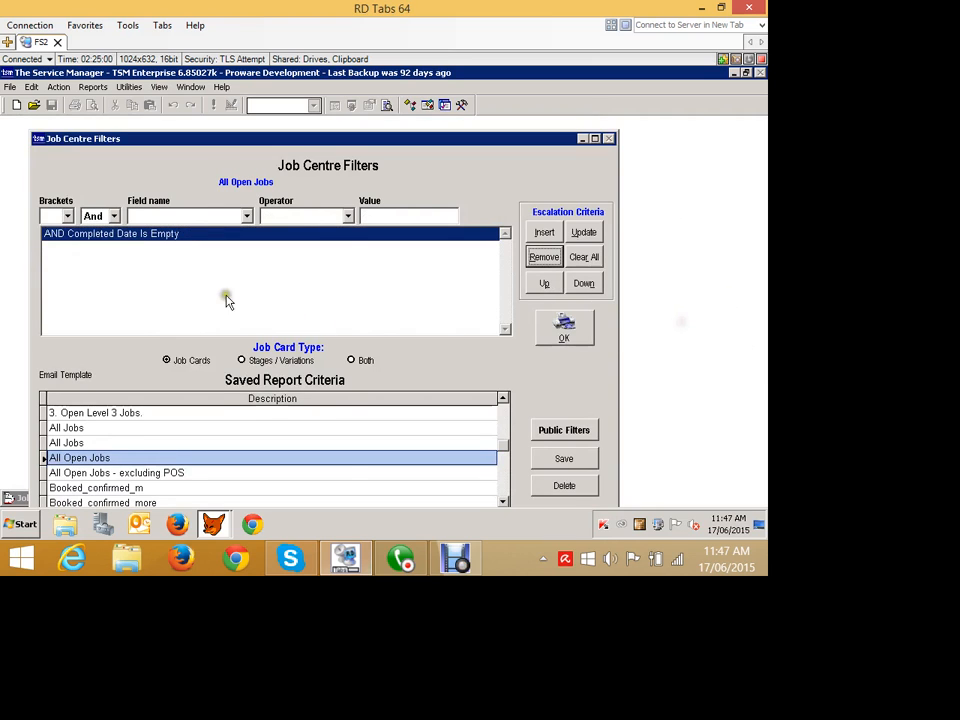
Insert a filter criterion Job: Employee Is Empty.
left_click(195, 216)
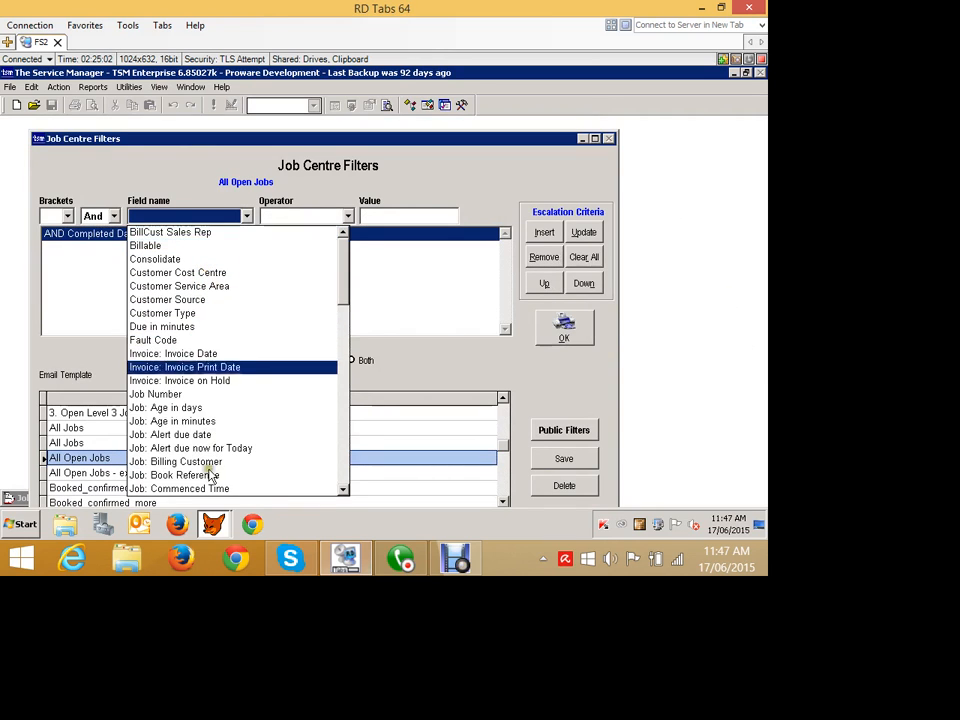
left_click(343, 456)
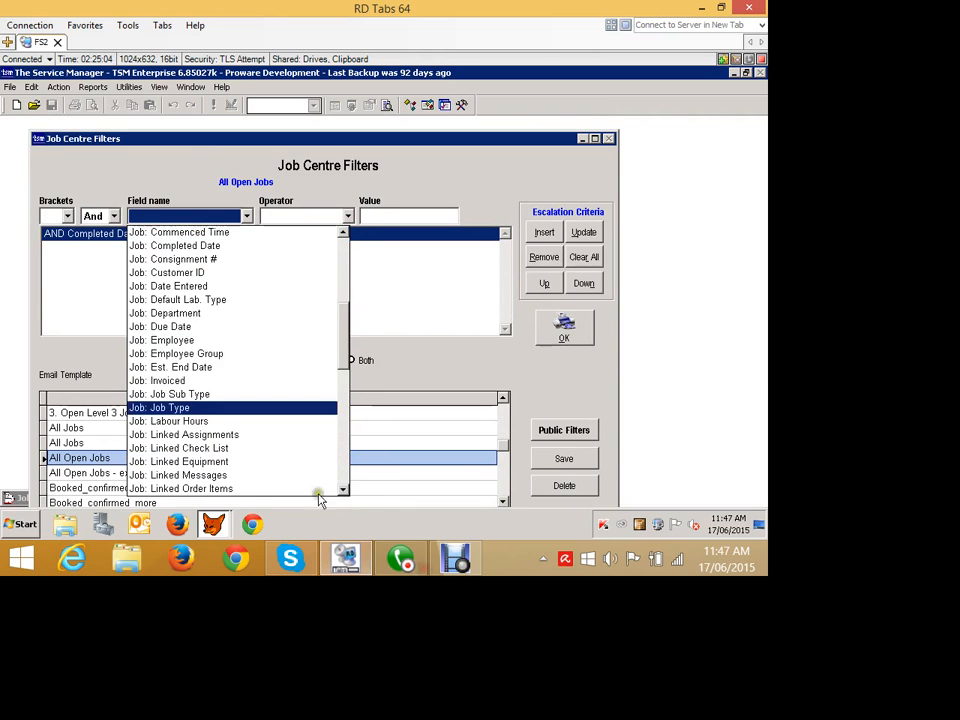
left_click(190, 341)
left_click(302, 216)
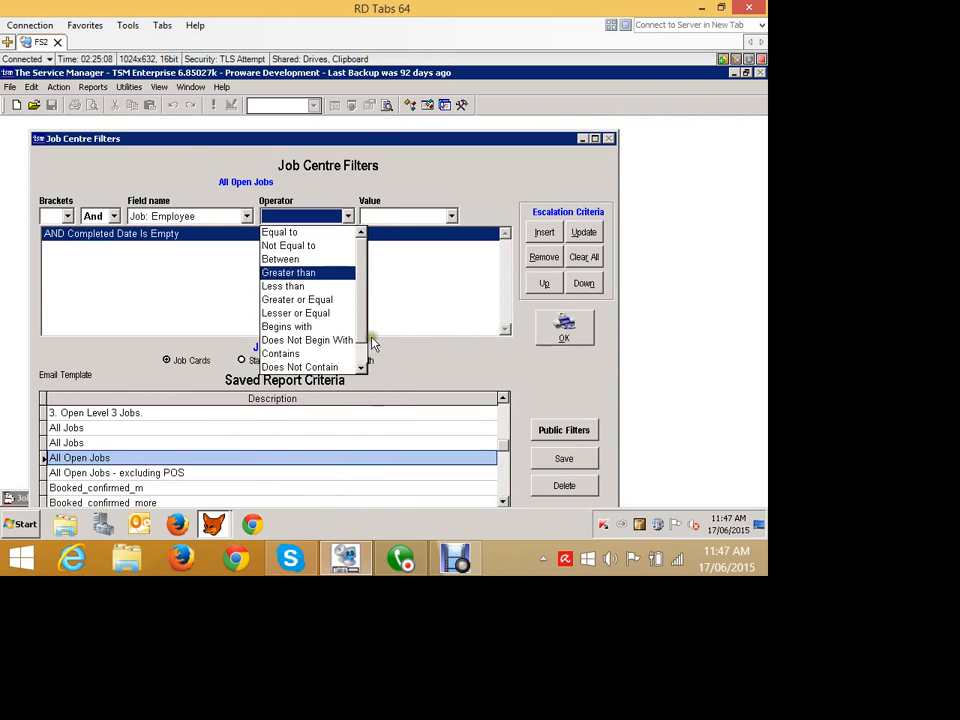
scroll(455, 438, "down", 2)
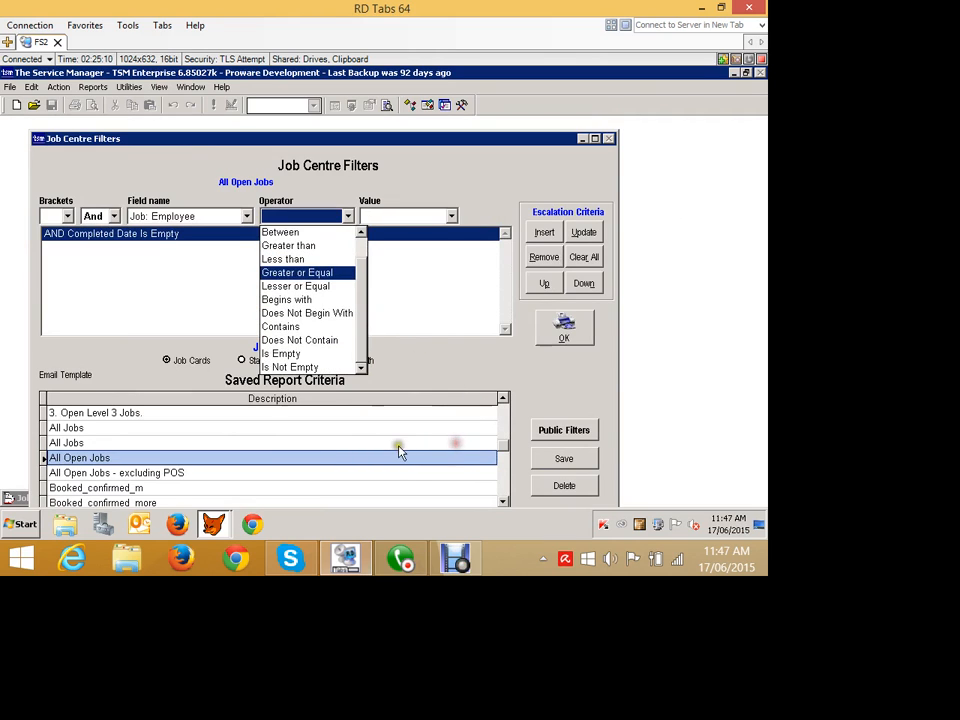
left_click(281, 353)
left_click(544, 232)
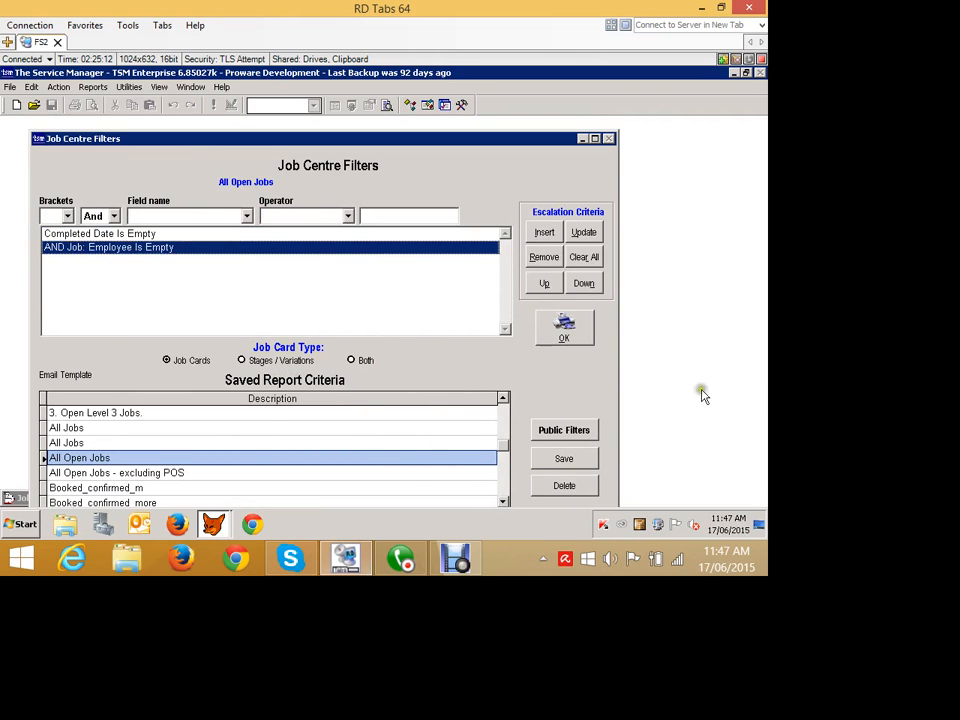
Save the criteria as a public filter named Open Unallocated Jobs.
left_click(564, 459)
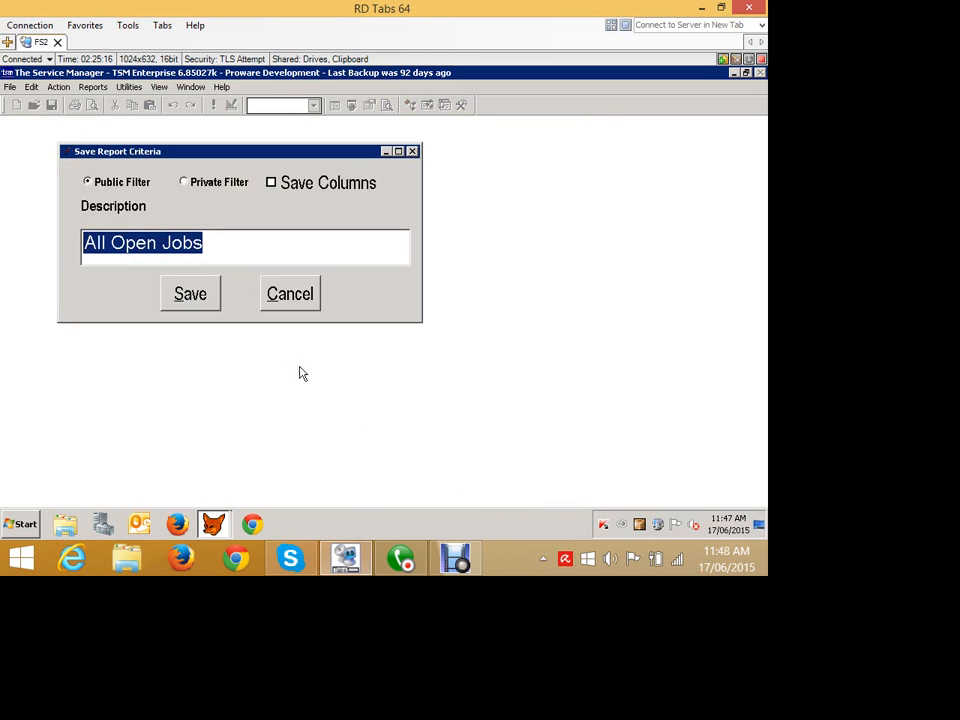
type("Uo")
key("BackSpace")
key("BackSpace")
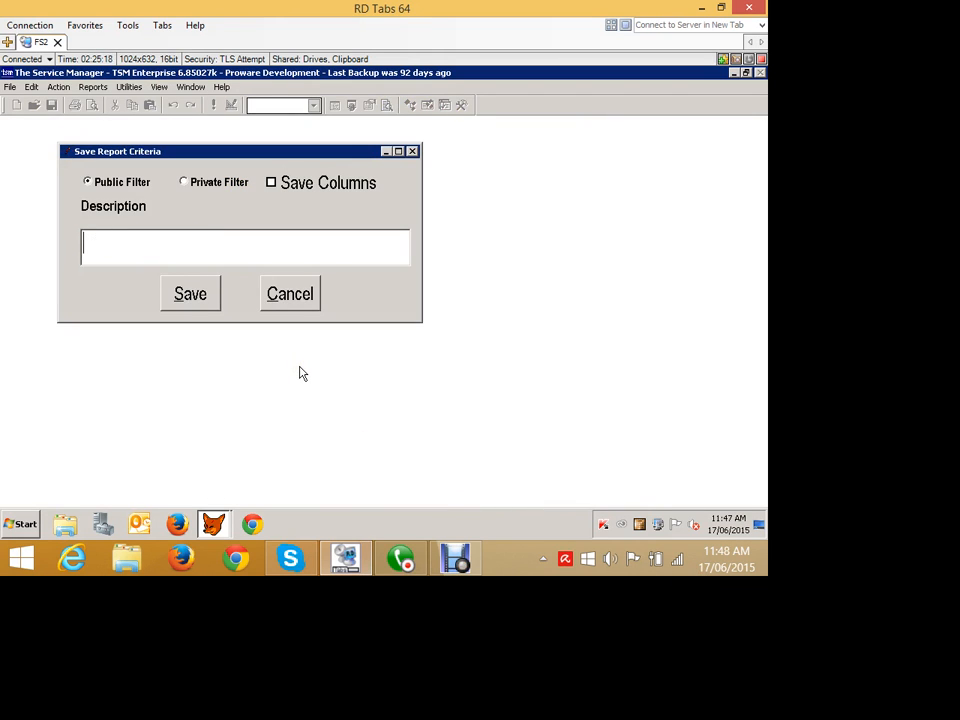
type("Open Unallocated Jobs")
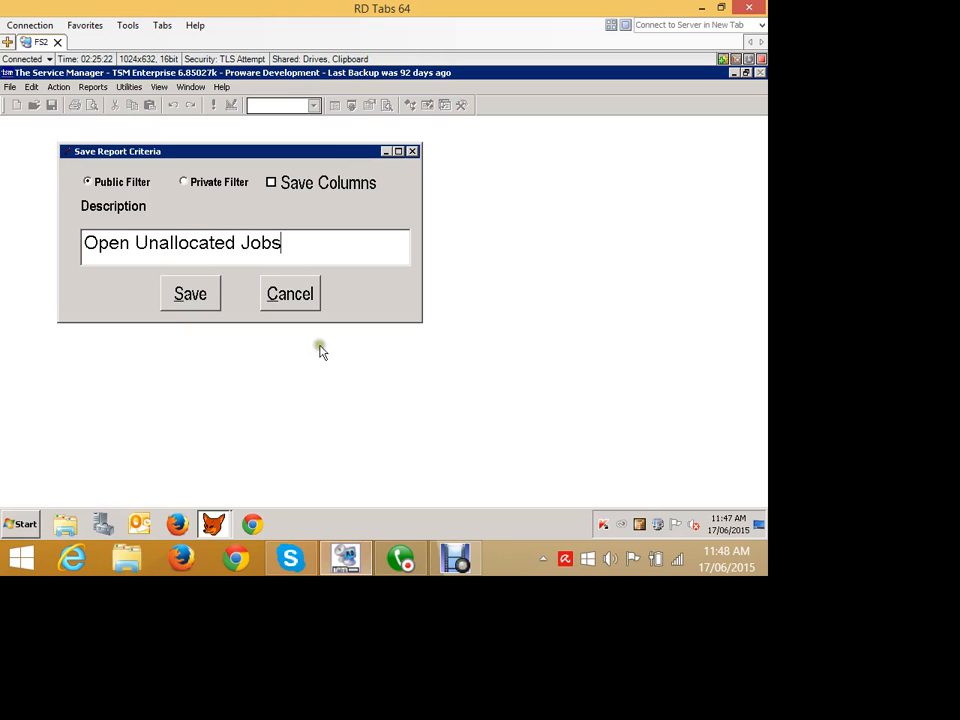
left_click(191, 293)
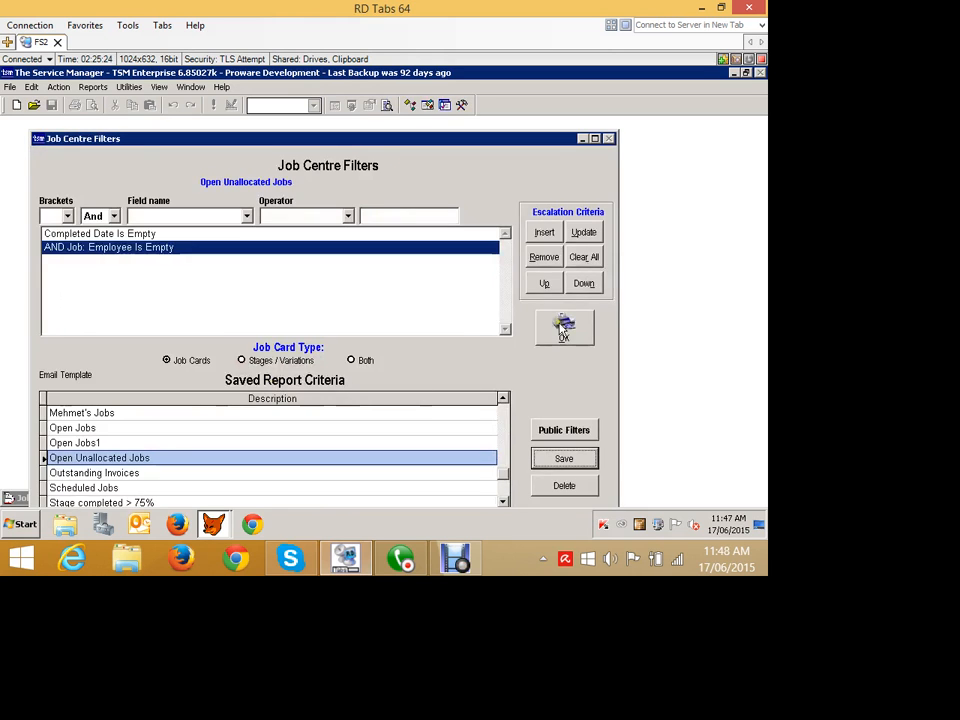
Apply the filters, hide the Job Centre options pane, and switch the Job Centre view to Open Unallocated Jobs.
left_click(578, 328)
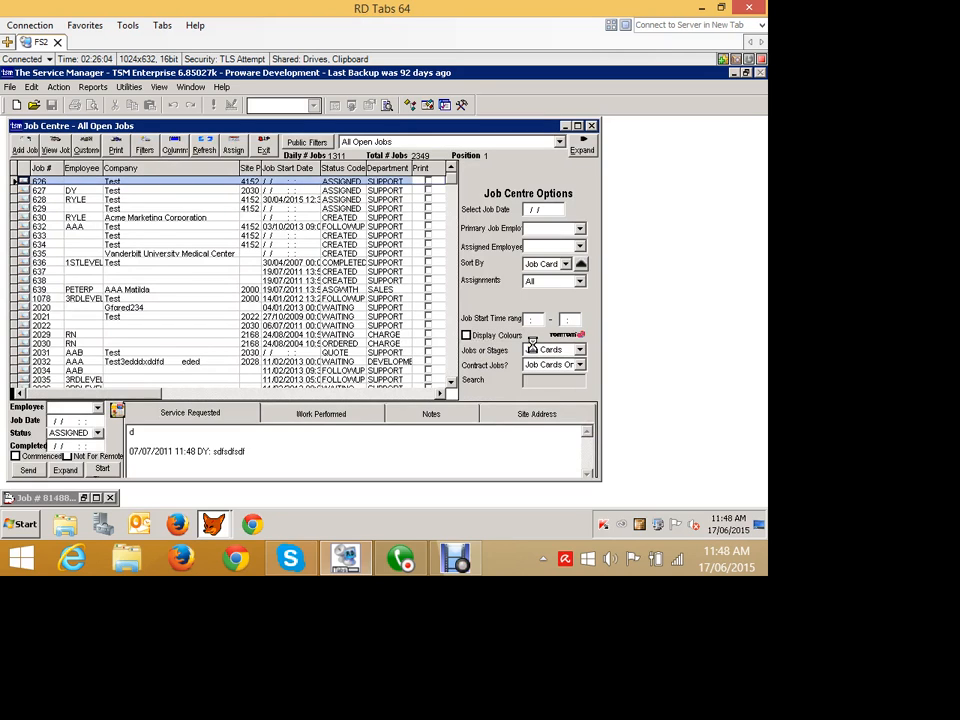
left_click(583, 144)
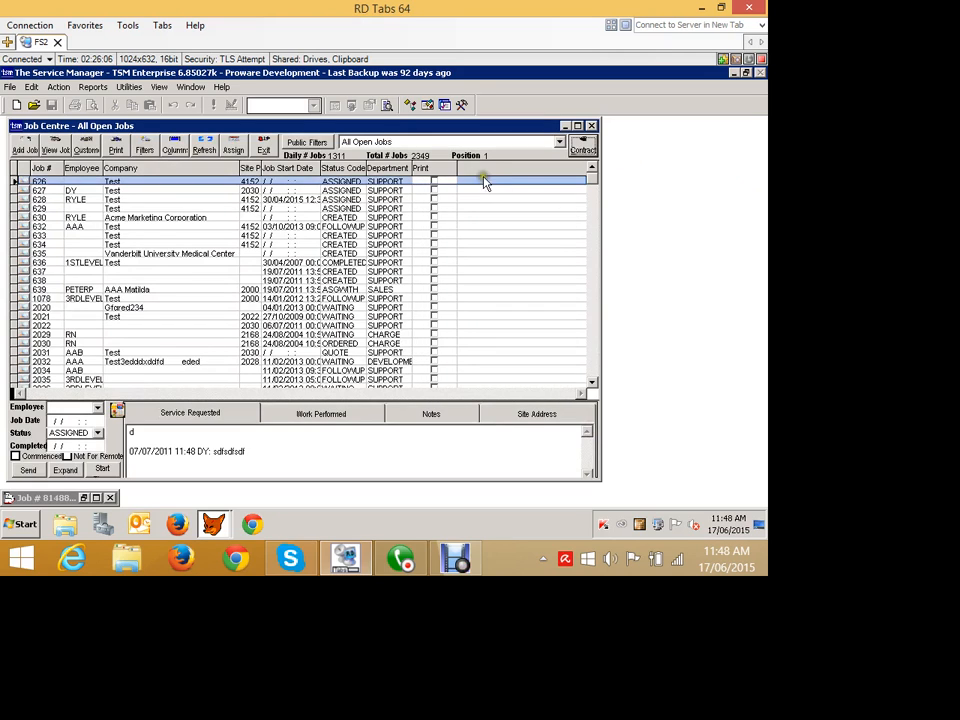
left_click(382, 142)
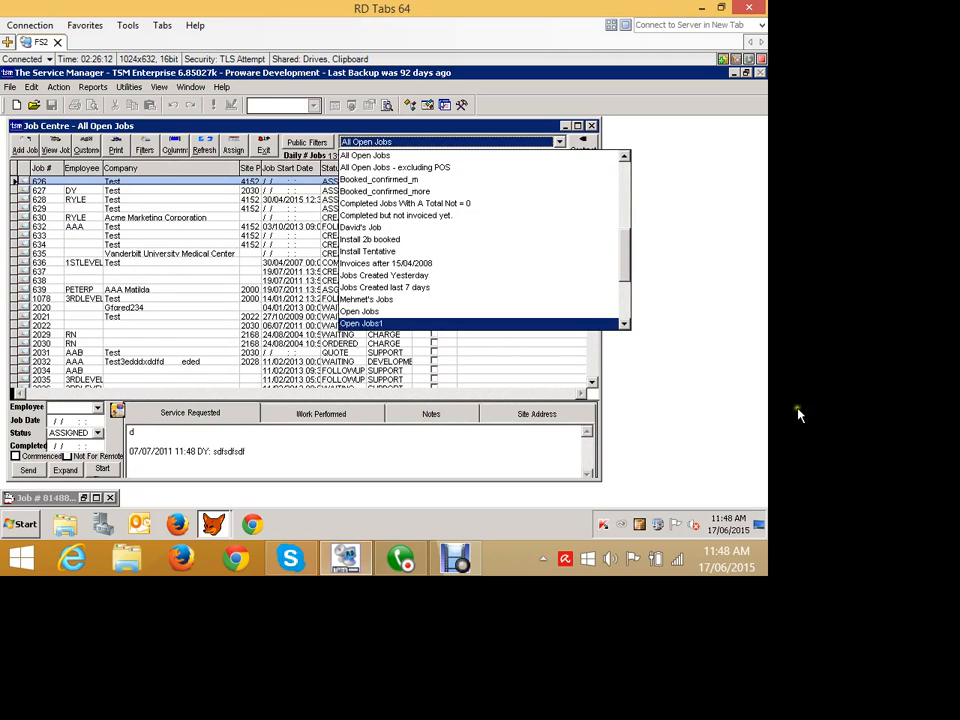
left_click(552, 366)
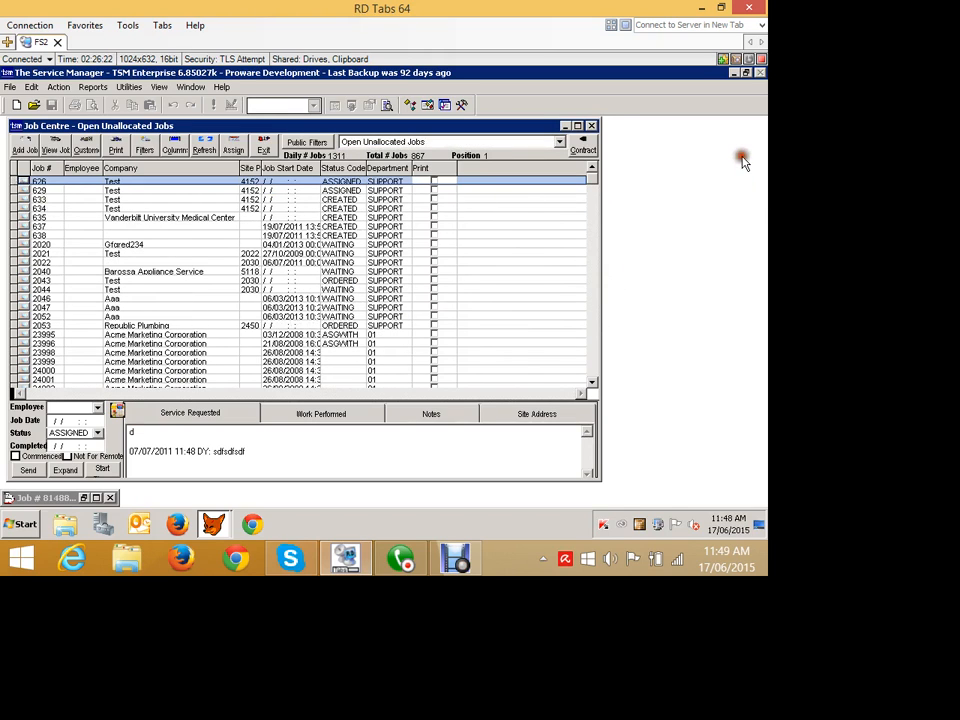
Close the Job Centre and reopen it.
left_click(592, 126)
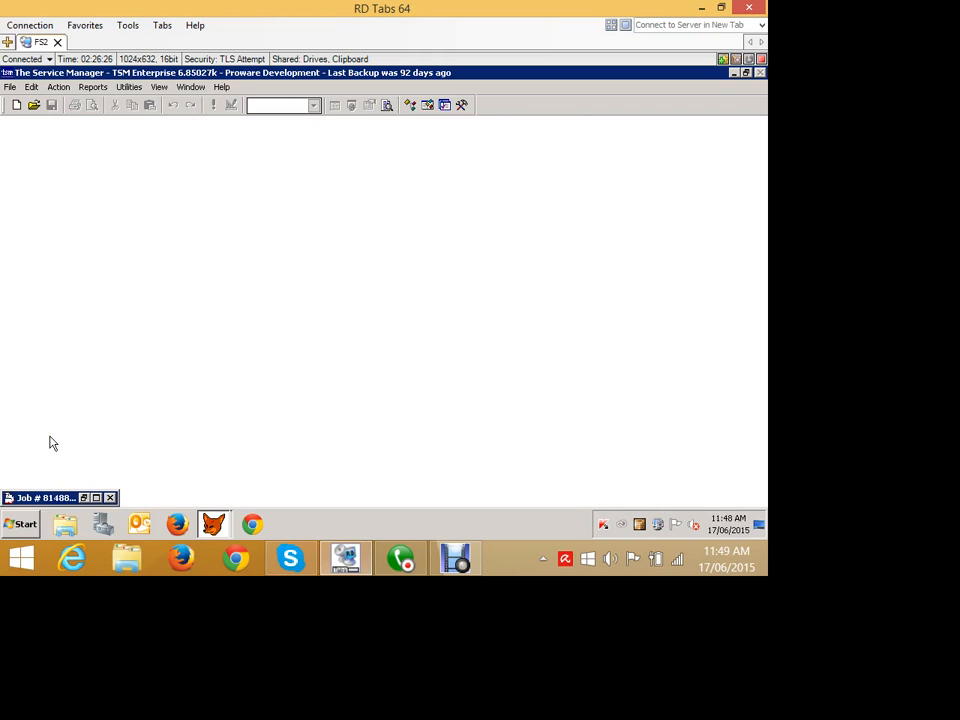
left_click(78, 120)
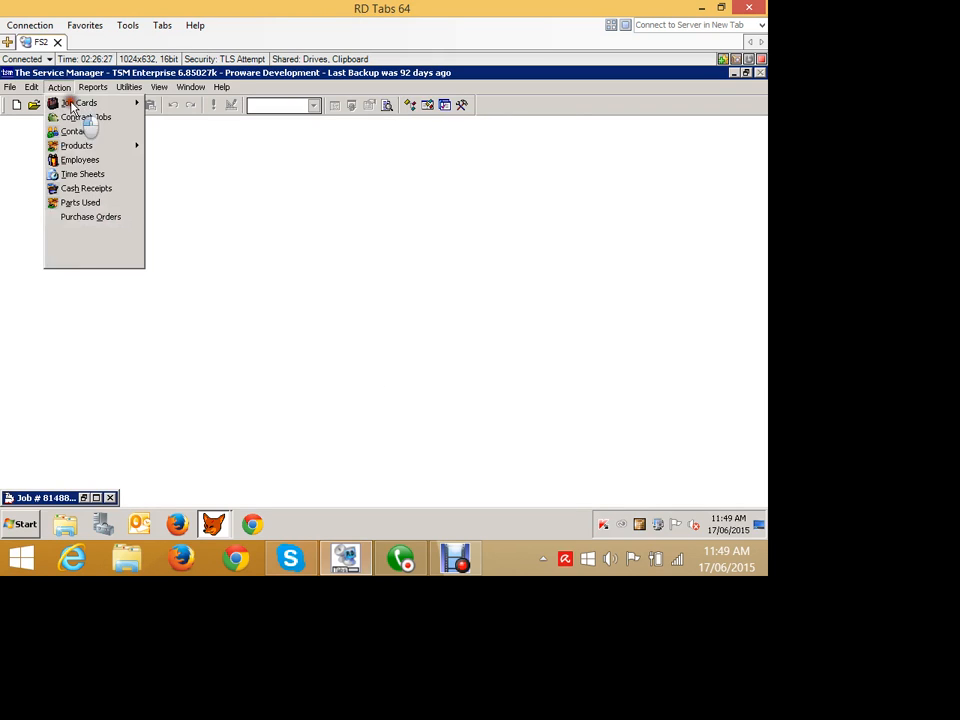
left_click(107, 321)
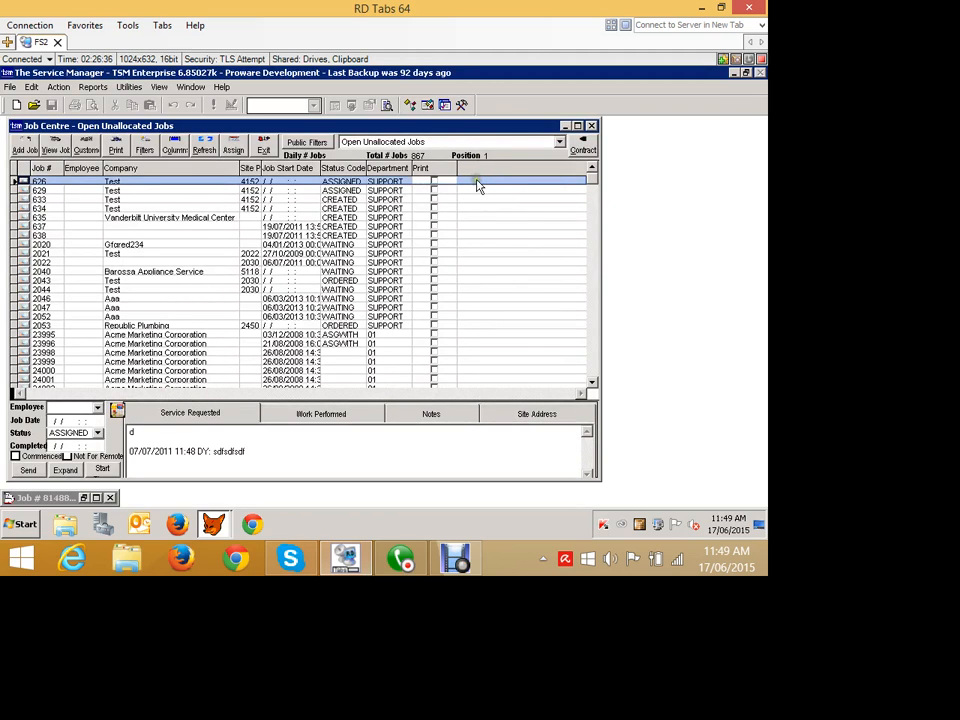
Shrink the Job Centre window and select job 81488 for Acme Services P/L at the end of the list.
left_click_drag(601, 272, 435, 266)
left_click_drag(422, 221, 435, 487)
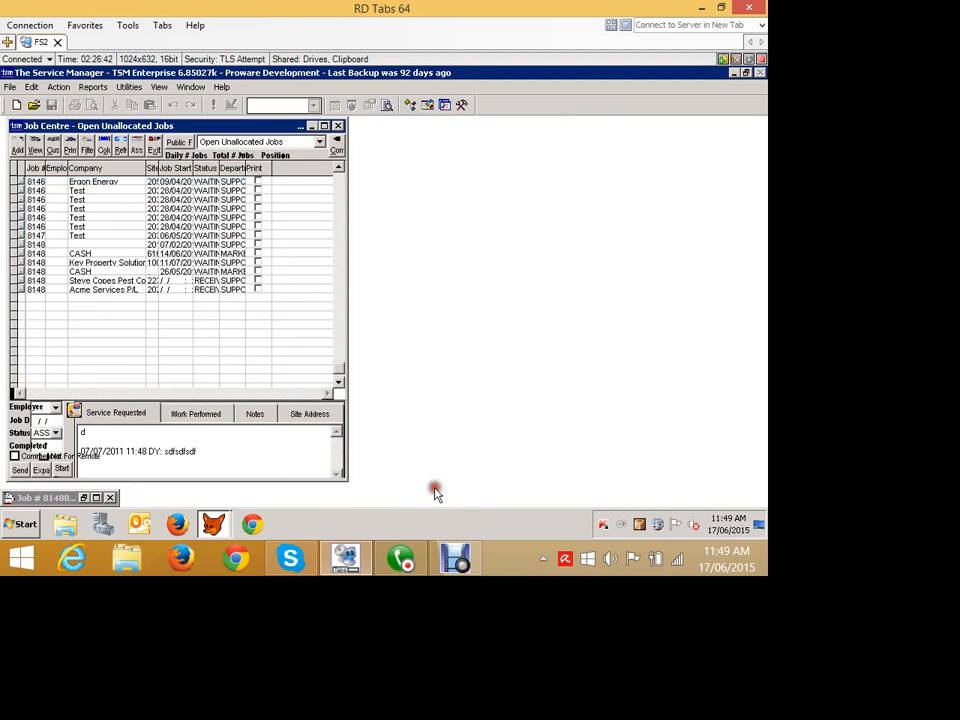
left_click_drag(59, 209, 80, 210)
left_click(66, 355)
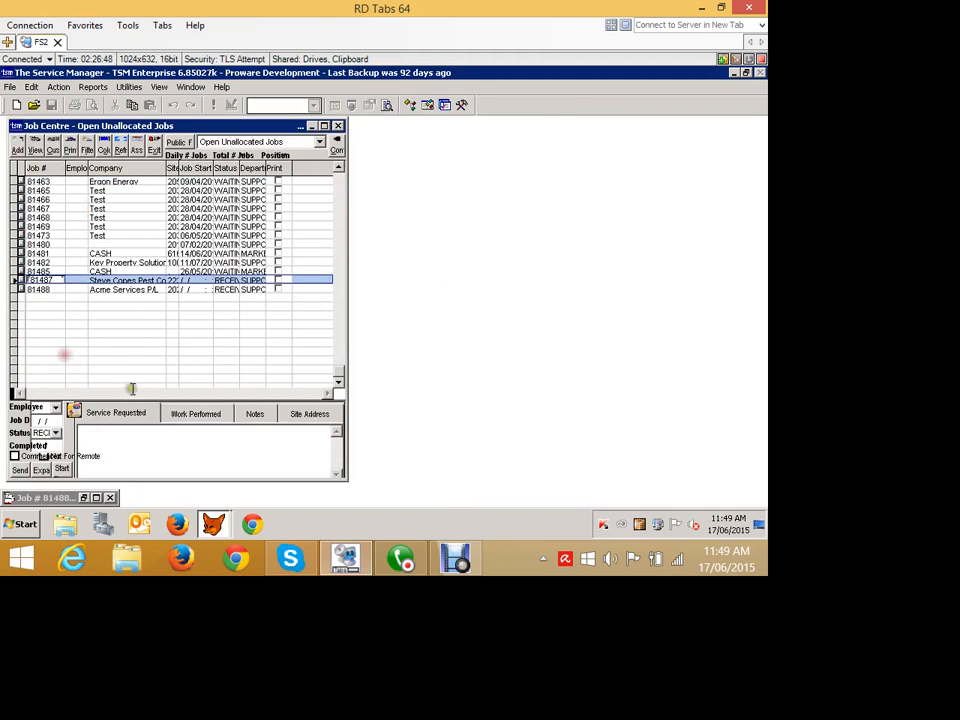
left_click(76, 363)
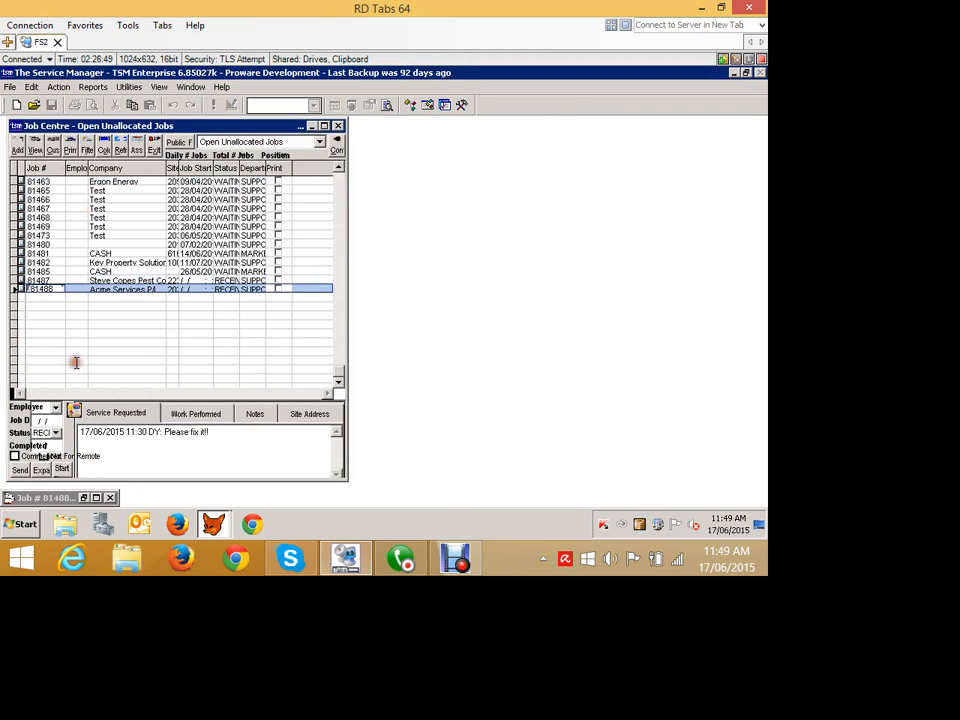
left_click(58, 87)
left_click(89, 245)
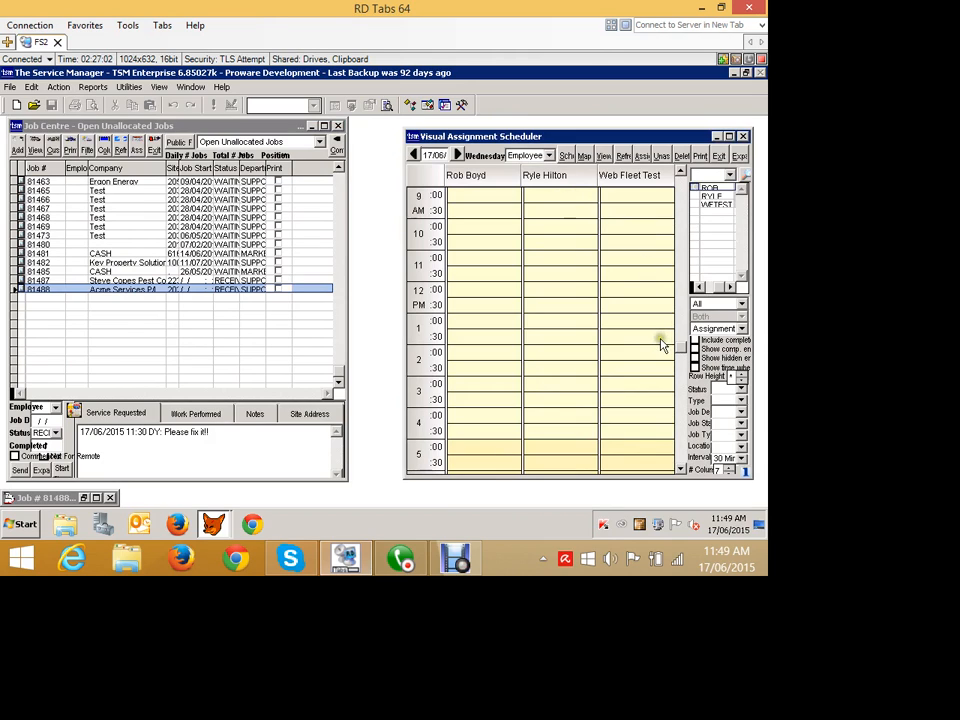
left_click(636, 388)
scroll(630, 420, "down", 1)
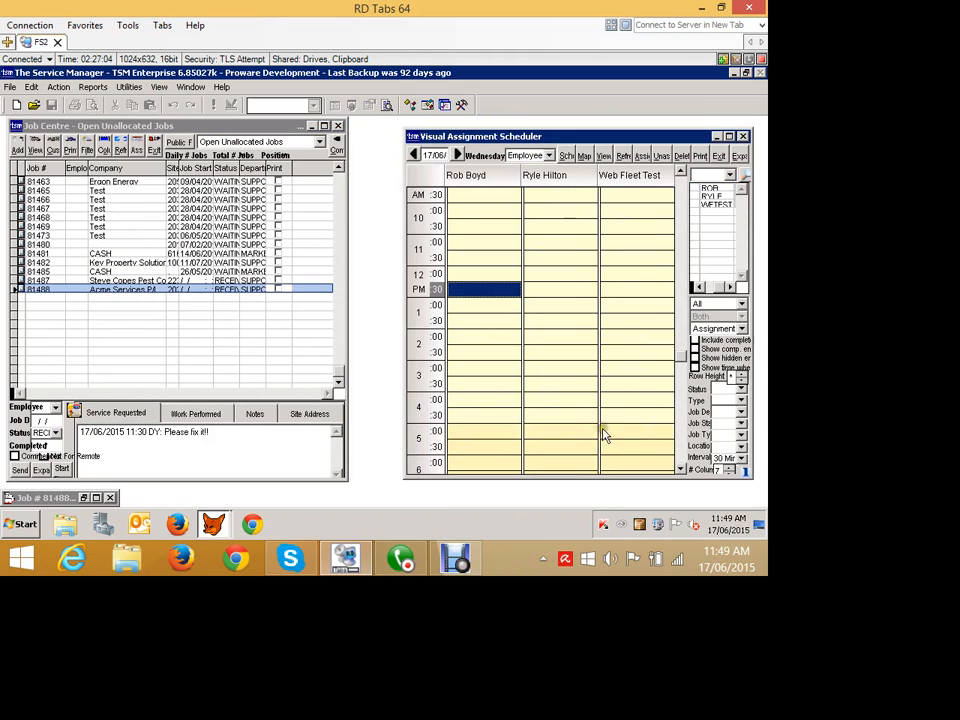
key("Down")
key("Down")
key("Down")
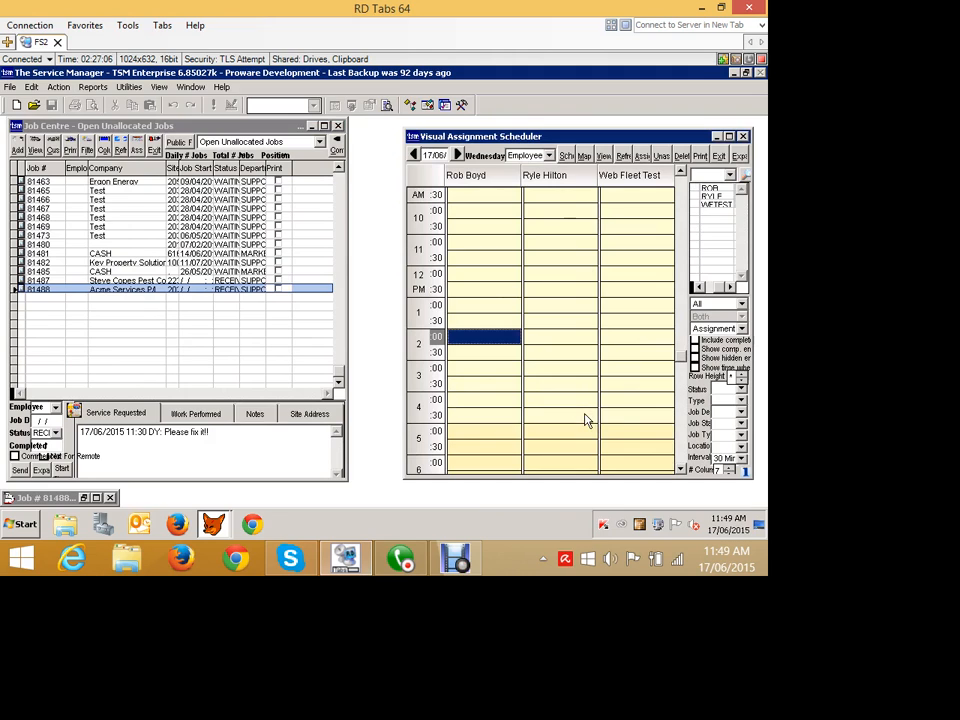
left_click(49, 359)
left_click_drag(49, 359, 608, 430)
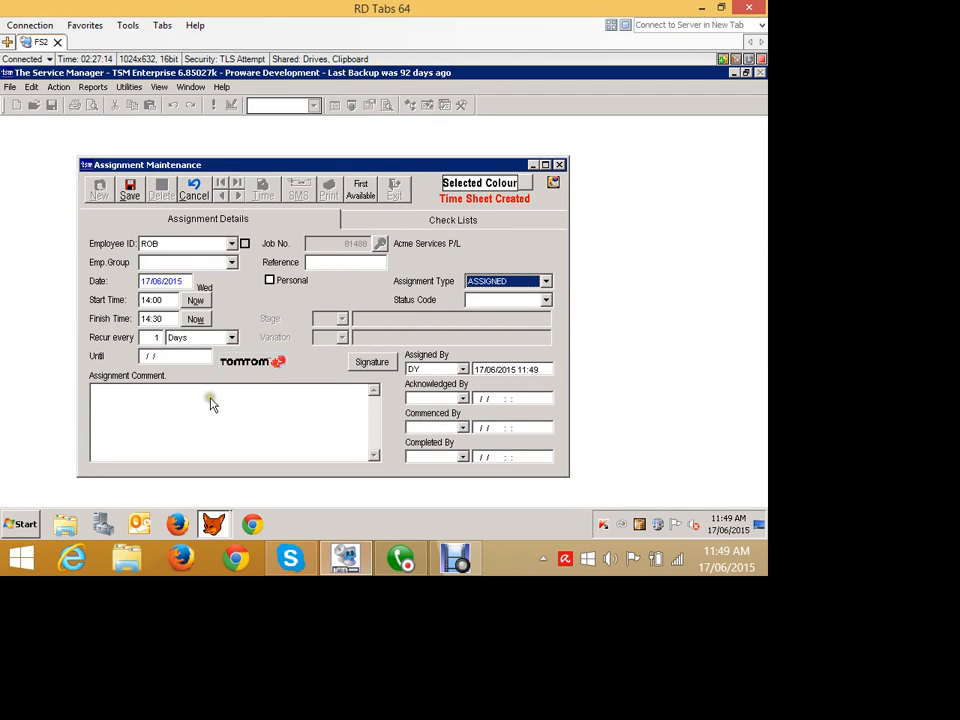
Set the assignment's finish time to 15:00 and save the assignment.
left_click_drag(206, 399, 160, 394)
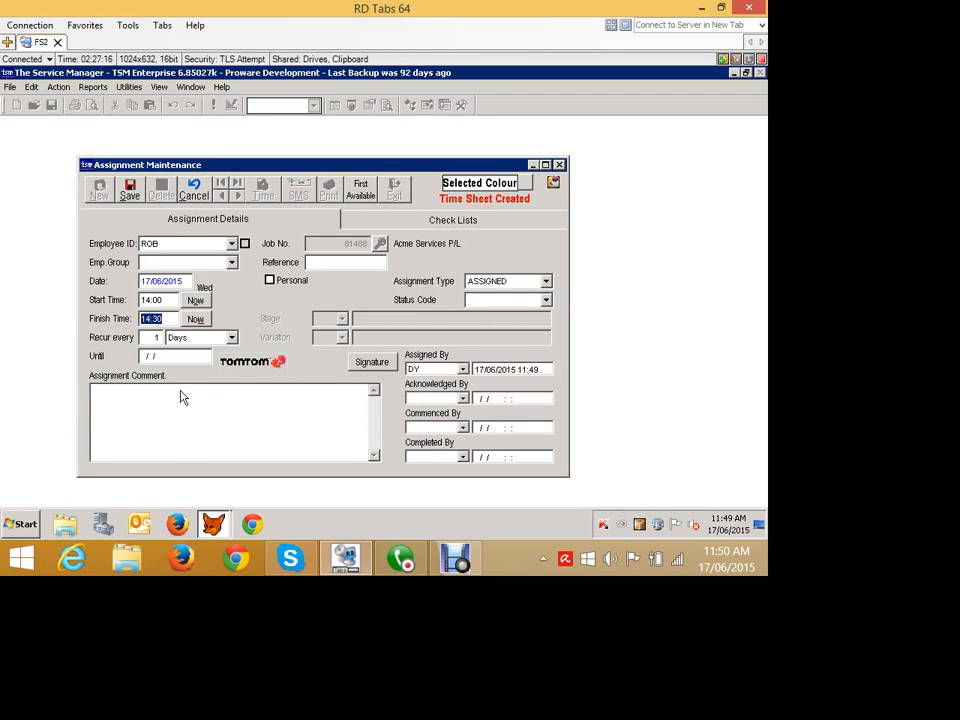
type("1")
key("Tab")
left_click(130, 190)
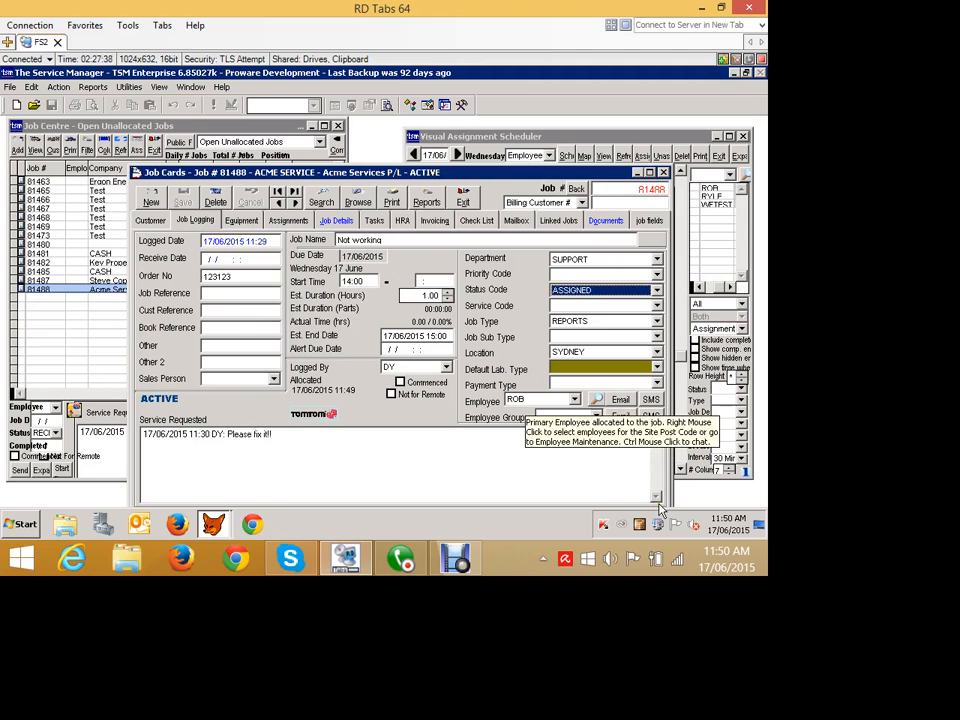
On the job card's Job Details, enter Fixed it!!! as the work performed and try to add time.
mouse_move(532, 180)
left_mouse_down()
mouse_move(522, 174)
mouse_move(523, 194)
left_mouse_up()
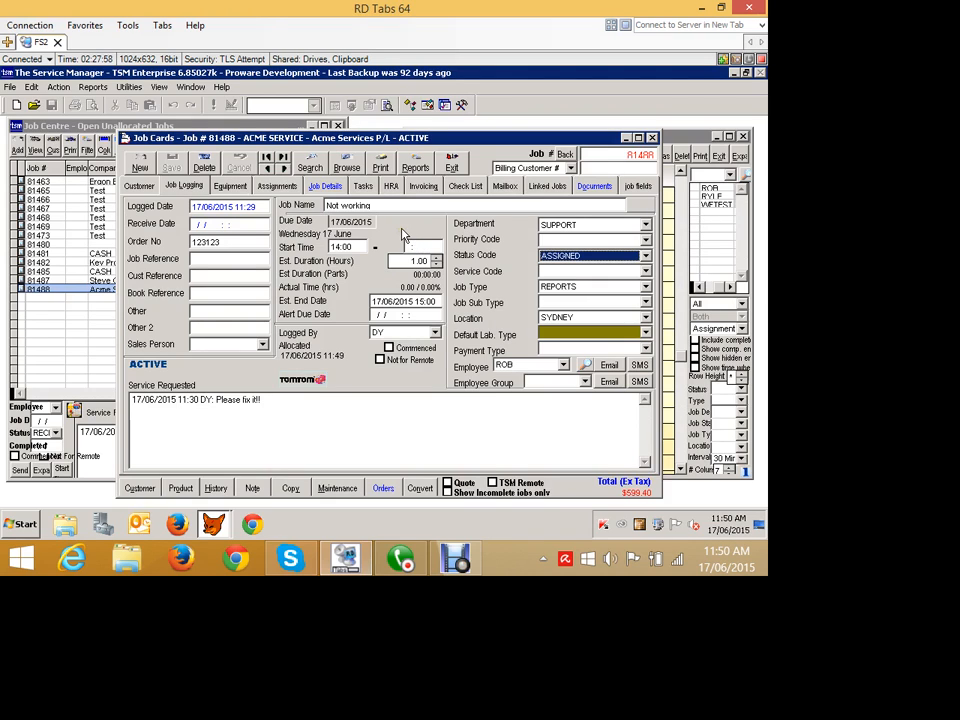
left_click(322, 188)
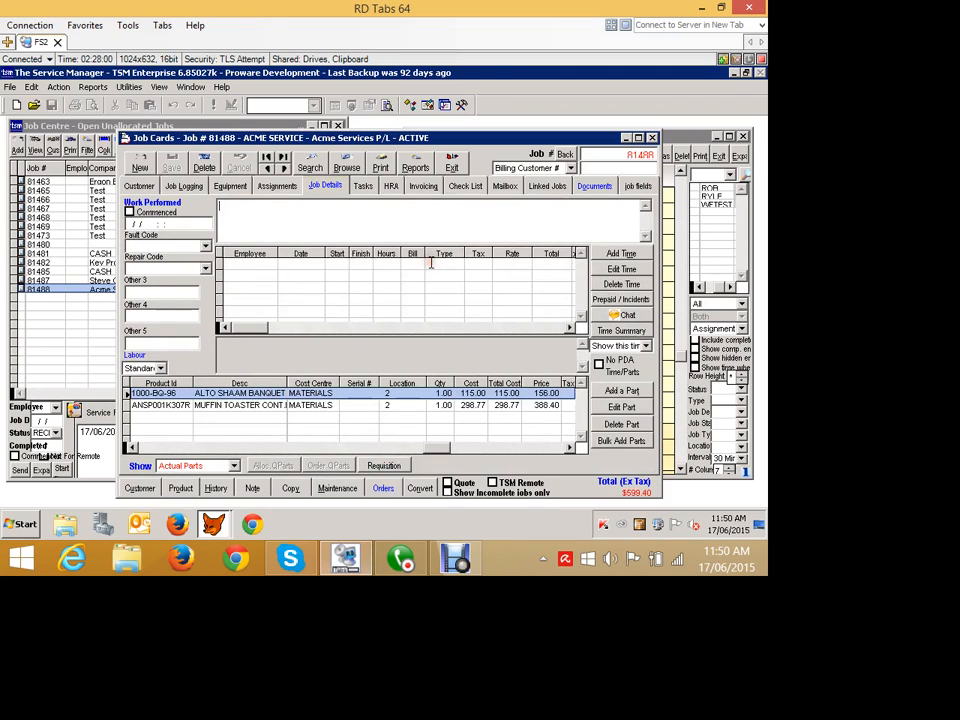
type("R")
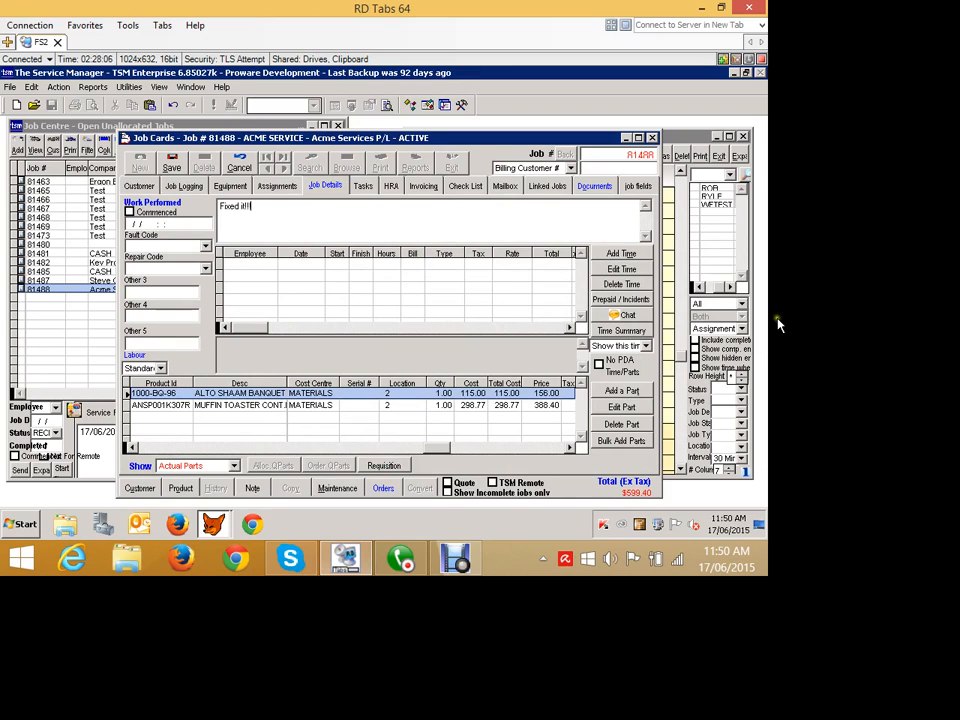
left_click(621, 254)
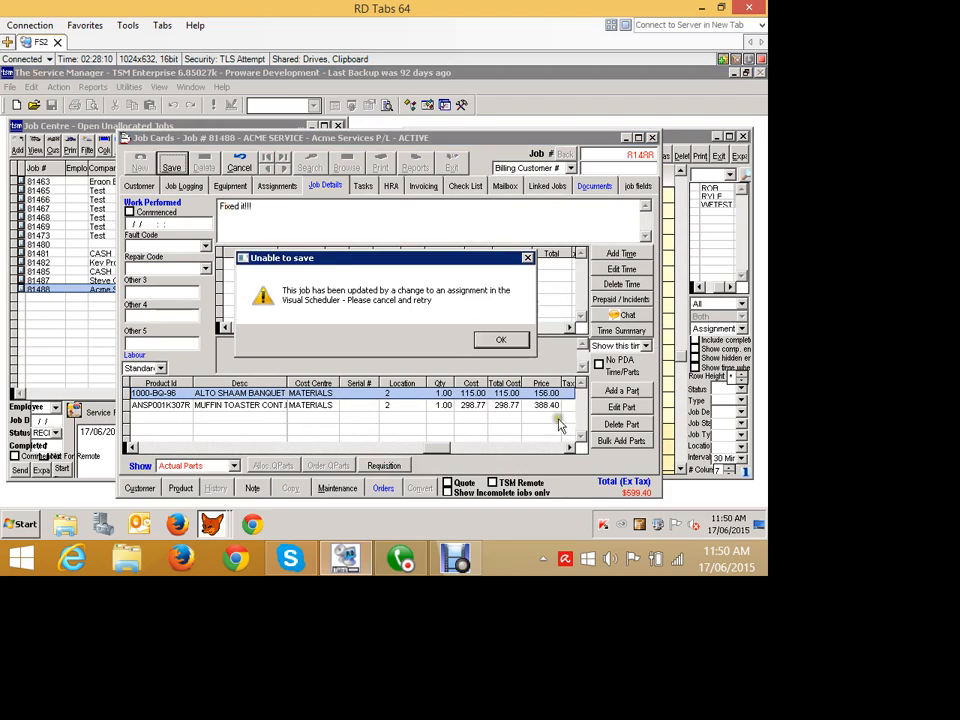
left_click(490, 339)
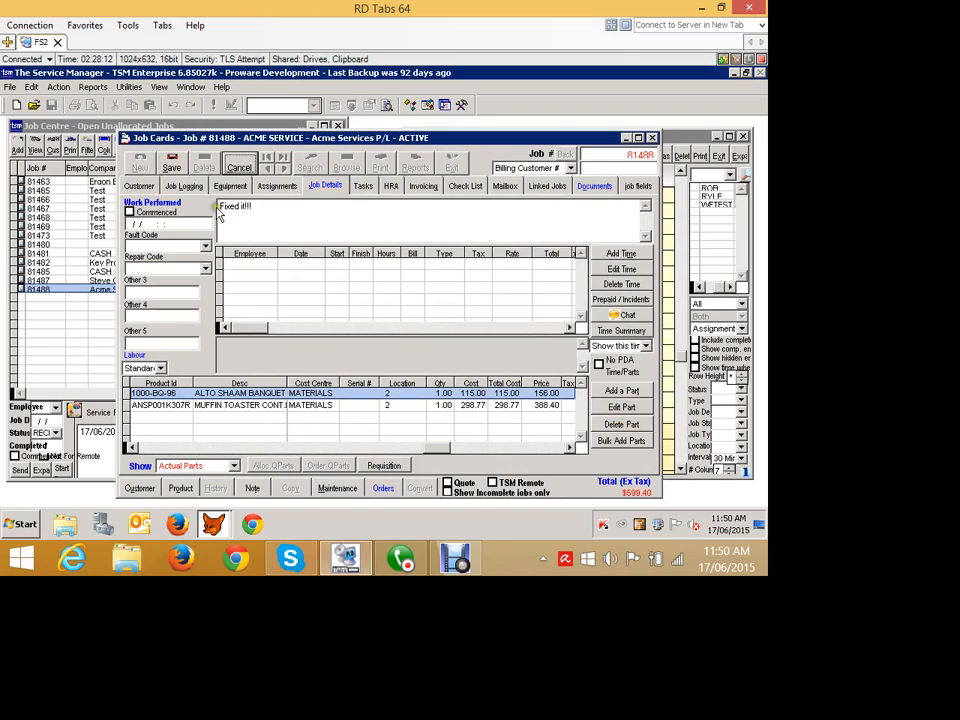
Replace the work performed entry with Fixed it! and open a new time entry for the job.
left_click(239, 167)
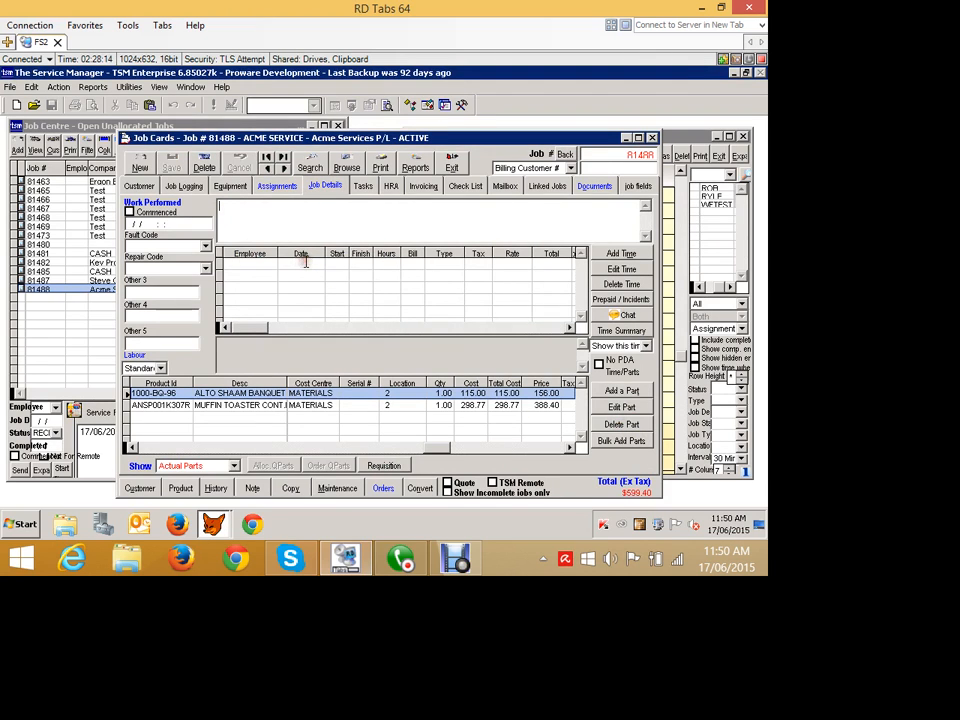
type("Fixed it")
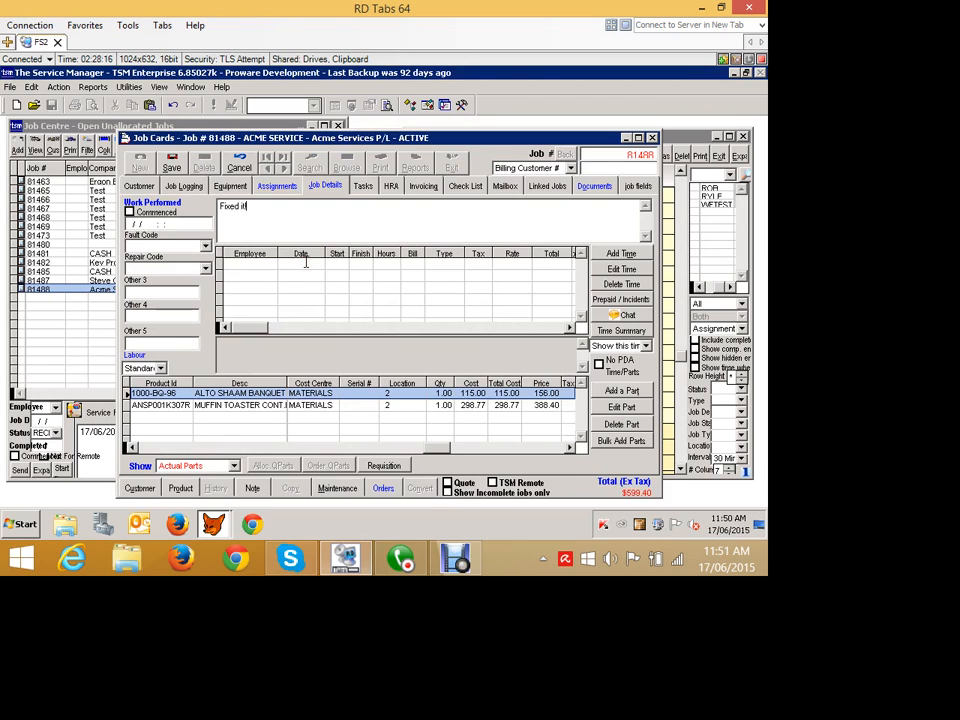
type("!")
left_click(759, 318)
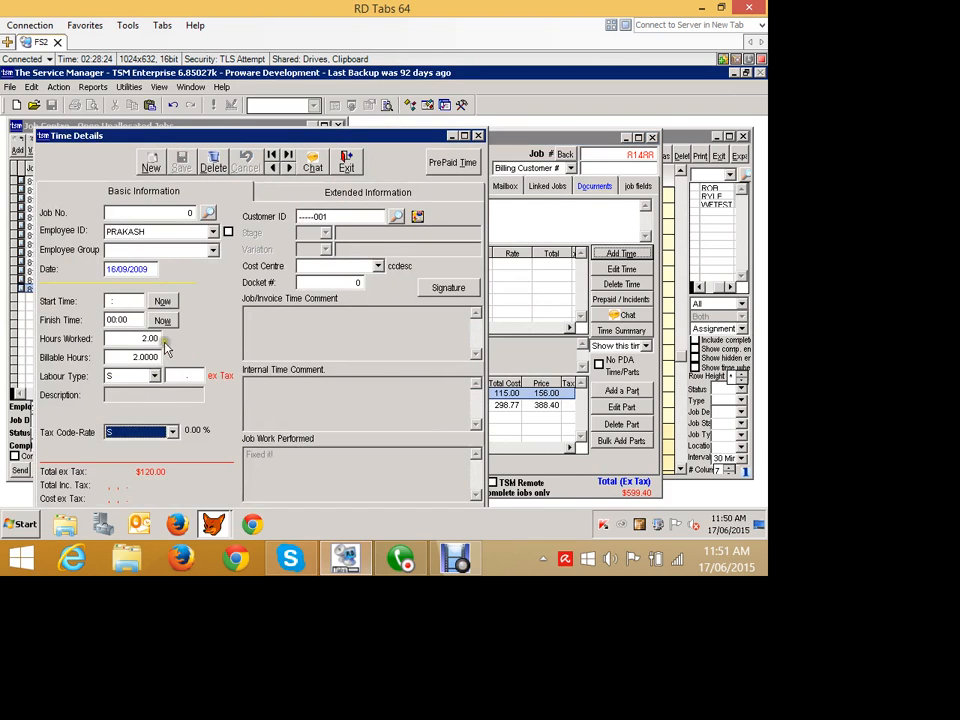
Set the time entry's start time to 14:00 and finish time to 15:00.
left_click(158, 376)
left_click(118, 377)
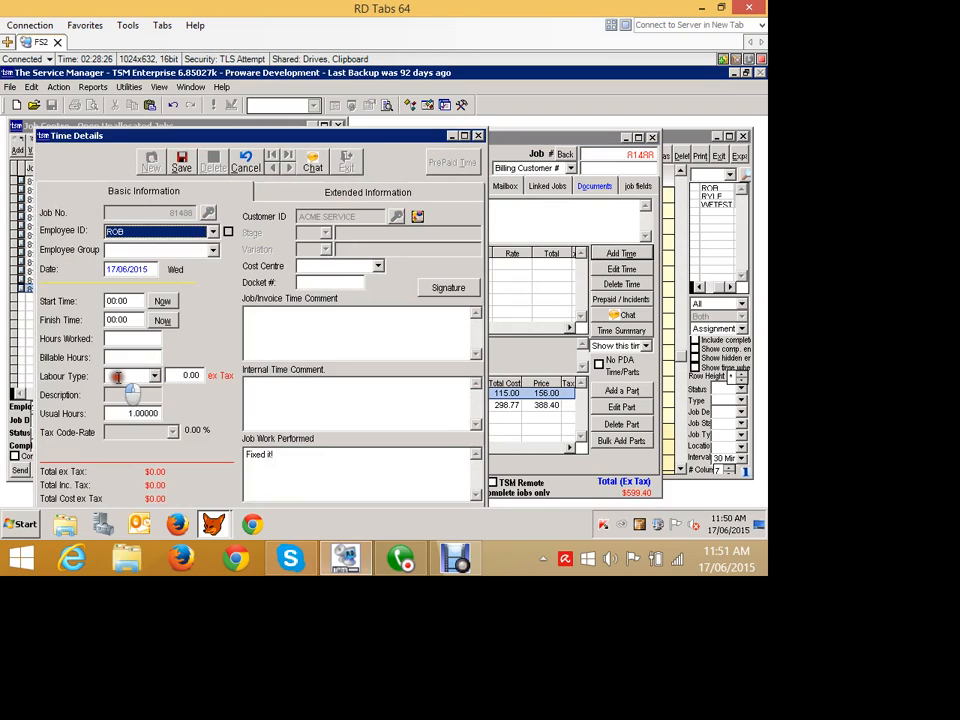
left_click_drag(181, 377, 123, 374)
type("1")
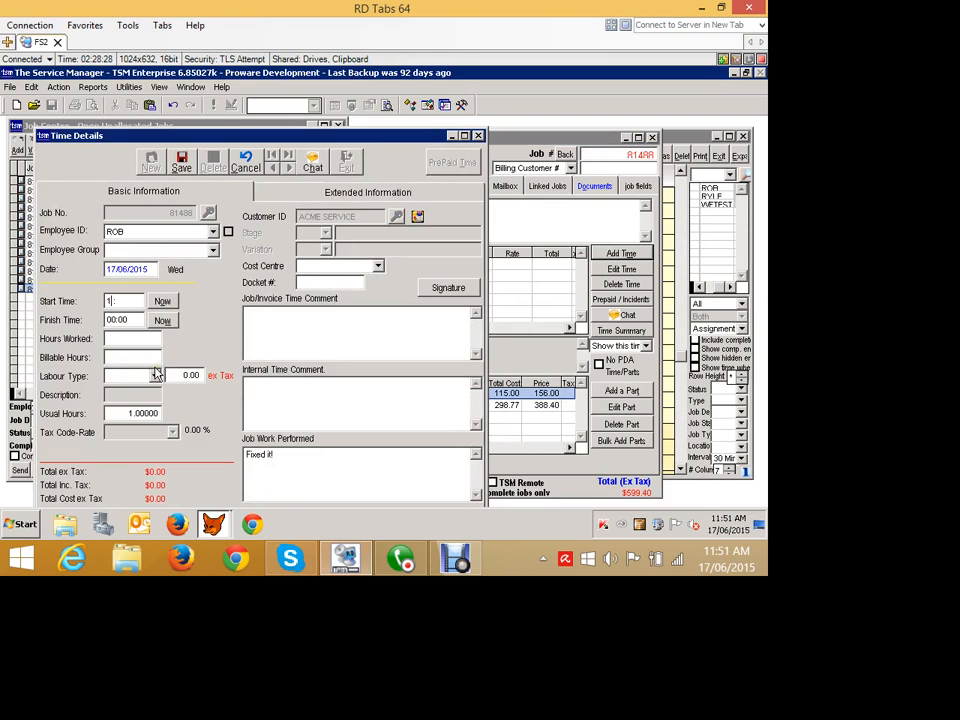
type("4:00")
key("Tab")
type("15:00")
key("Tab")
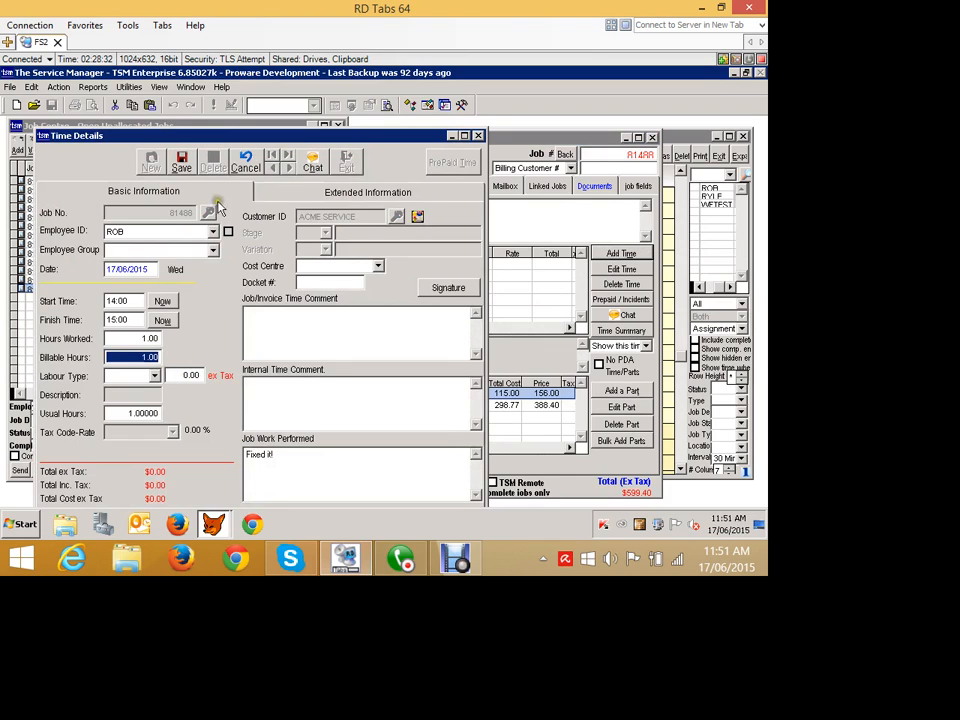
Set the labour type to Standard, save the time entry and close the time details.
left_click(194, 466)
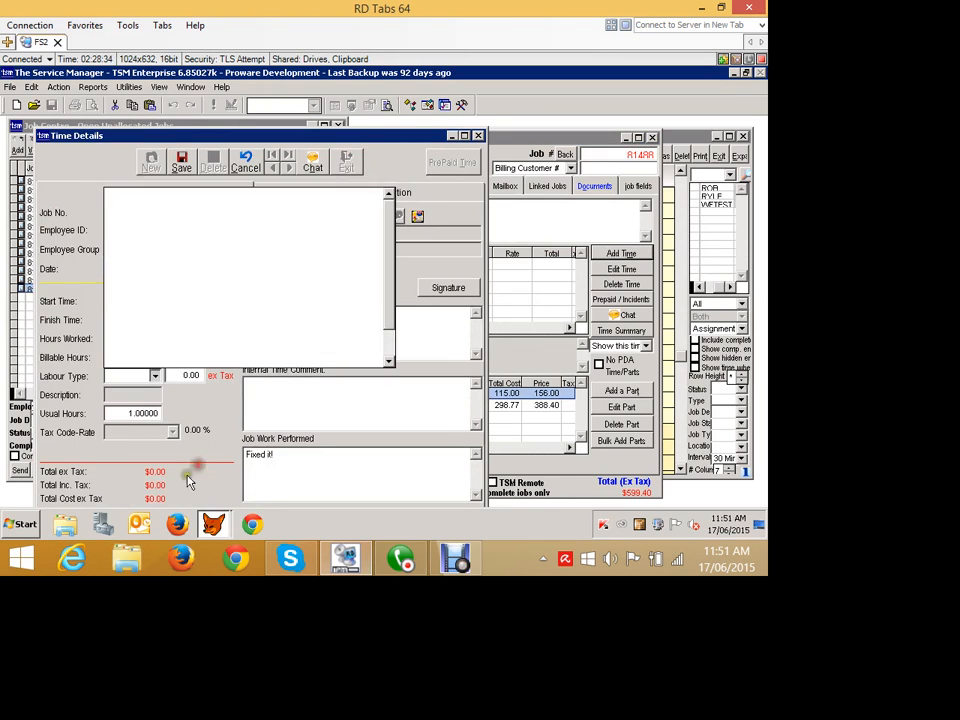
left_click(143, 444)
left_click(225, 190)
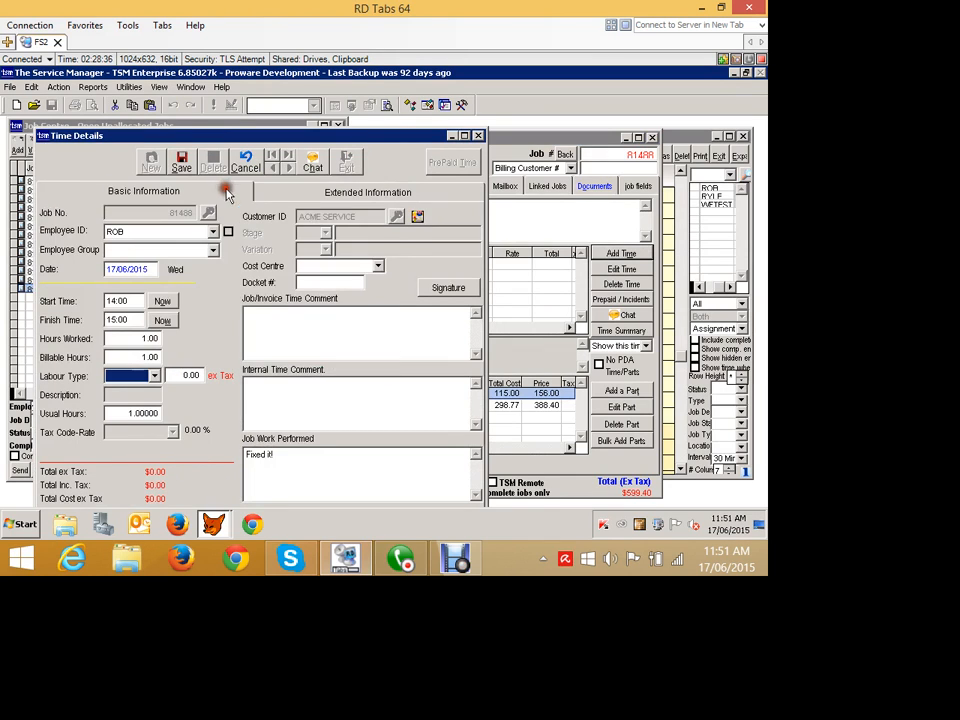
left_click(223, 210)
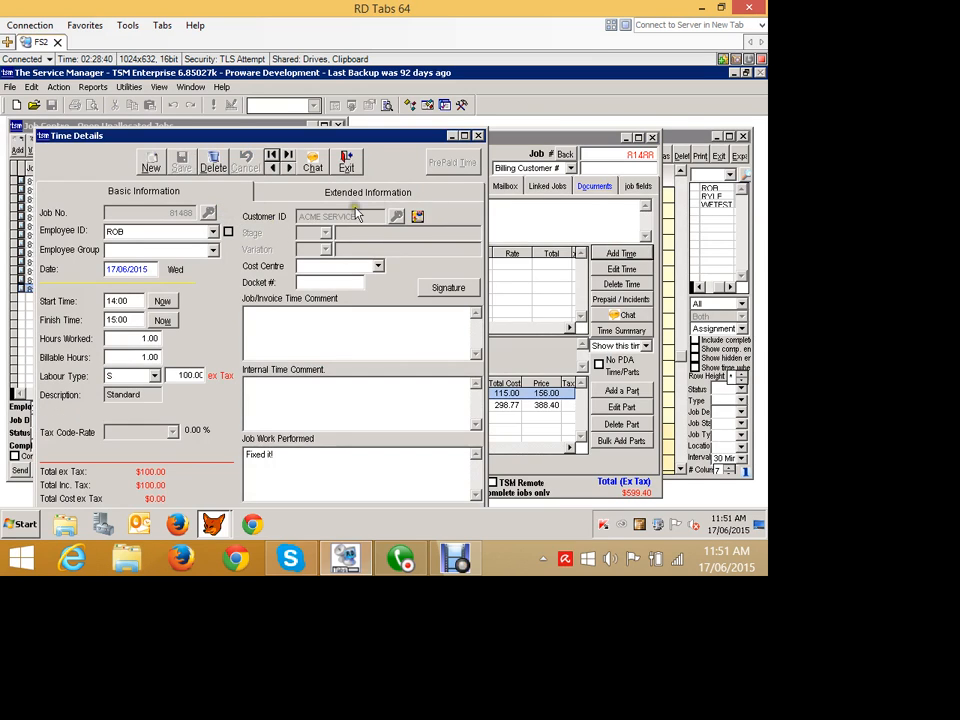
left_click(346, 162)
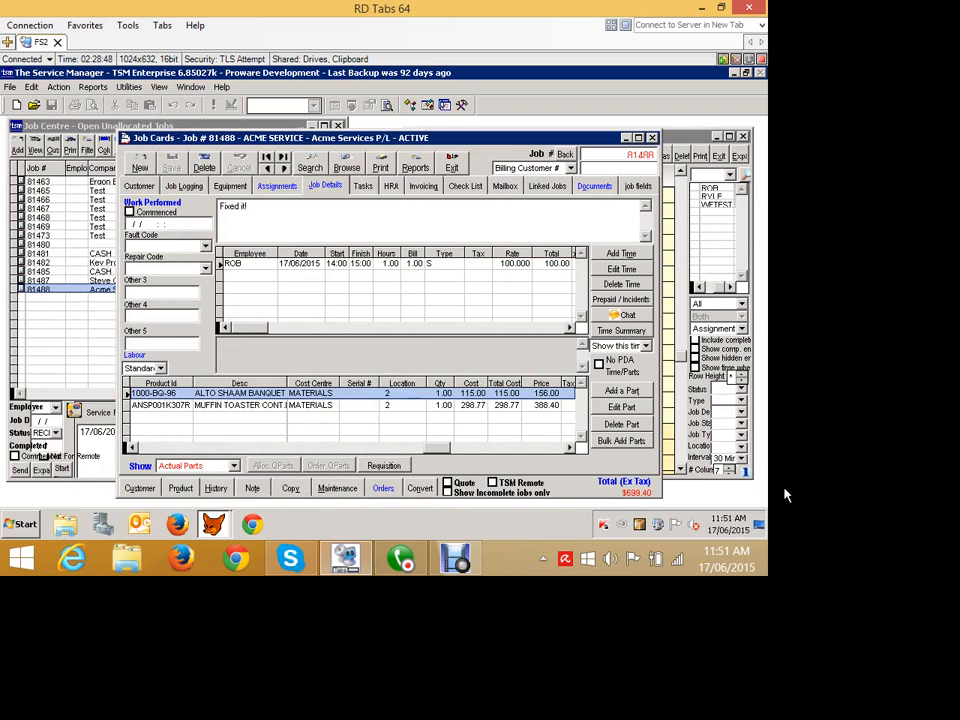
Add a part to the job by looking up BUN STEAMER BOARD RECON, declining to requisition it.
left_click(628, 394)
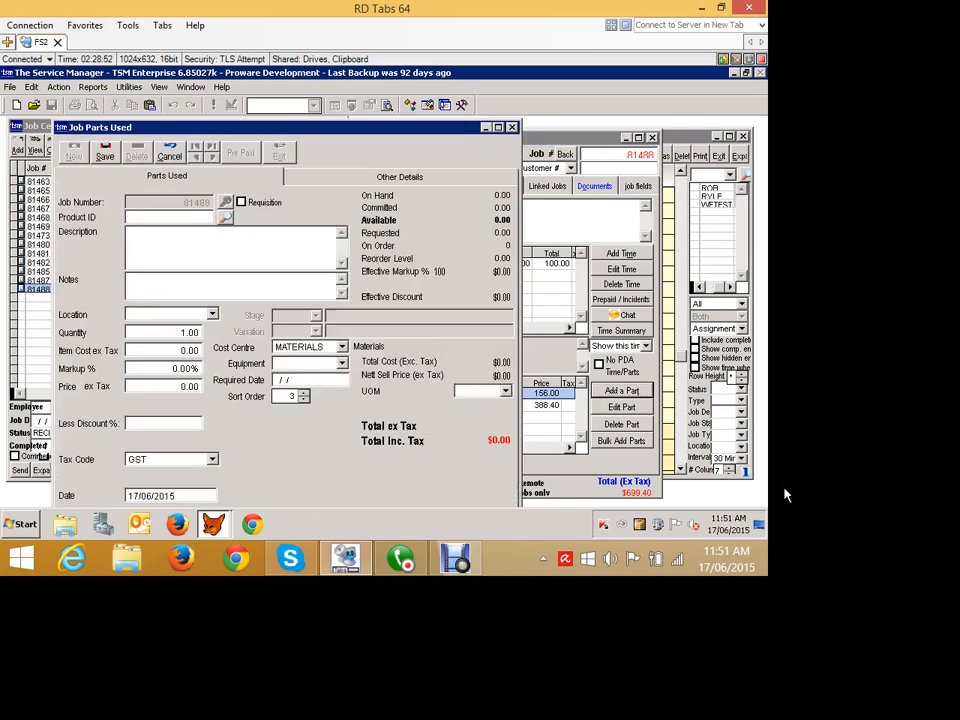
left_click(226, 217)
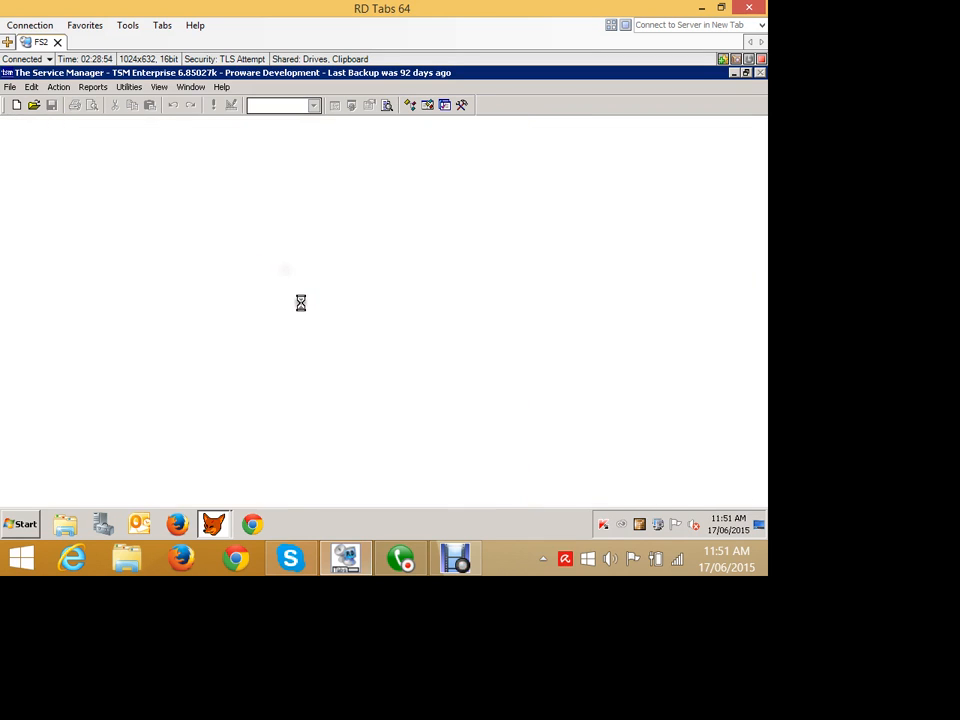
left_click_drag(521, 233, 439, 168)
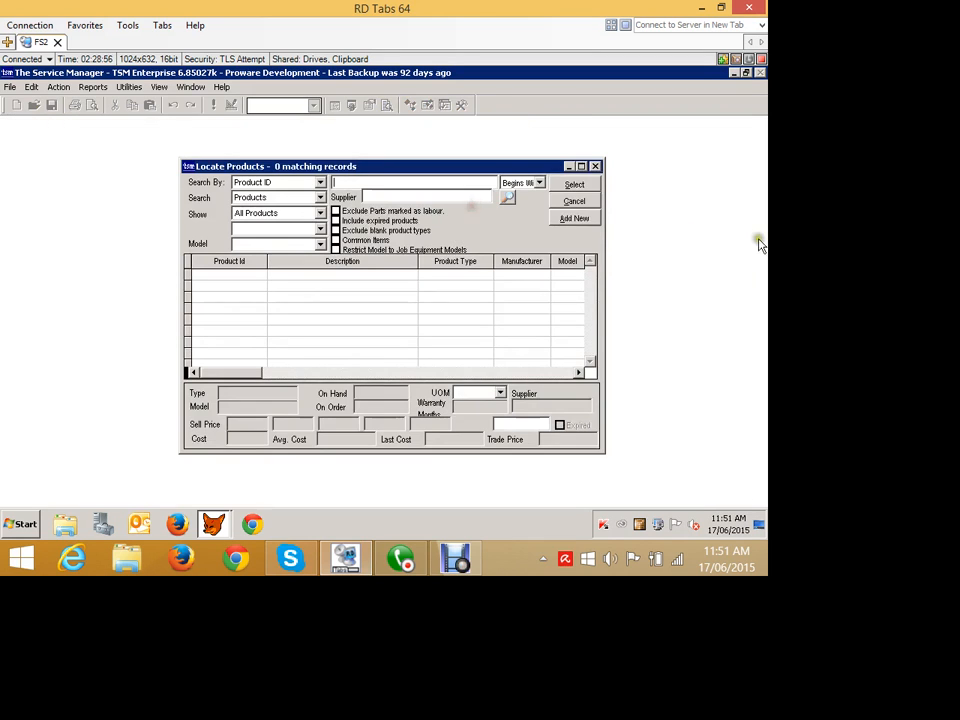
left_click(345, 341)
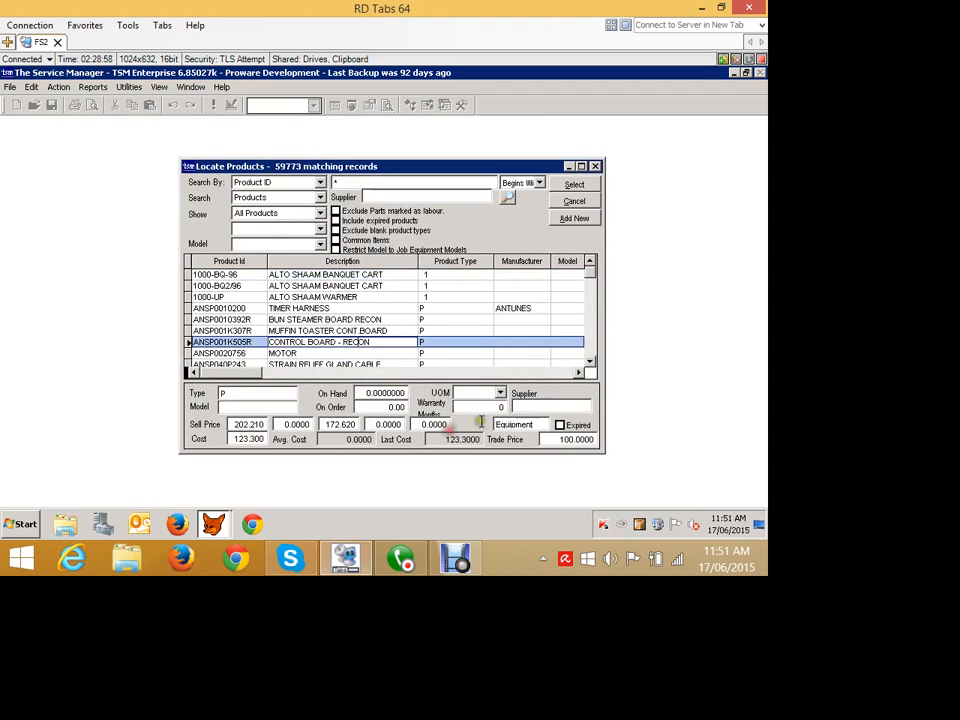
left_click(362, 319)
left_click(581, 167)
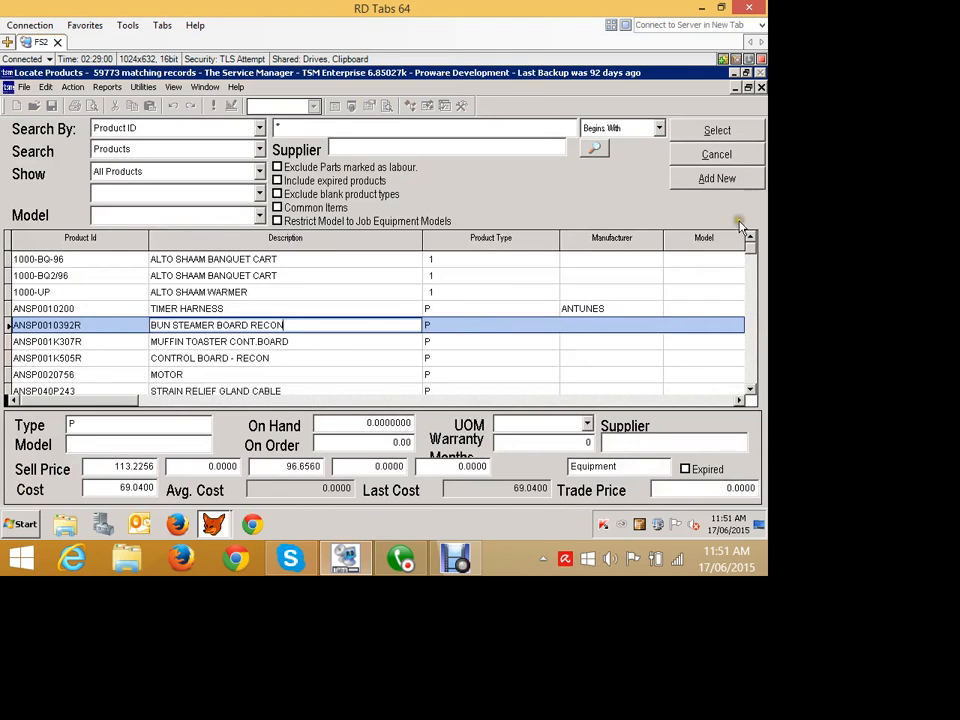
left_click(748, 87)
left_click(572, 184)
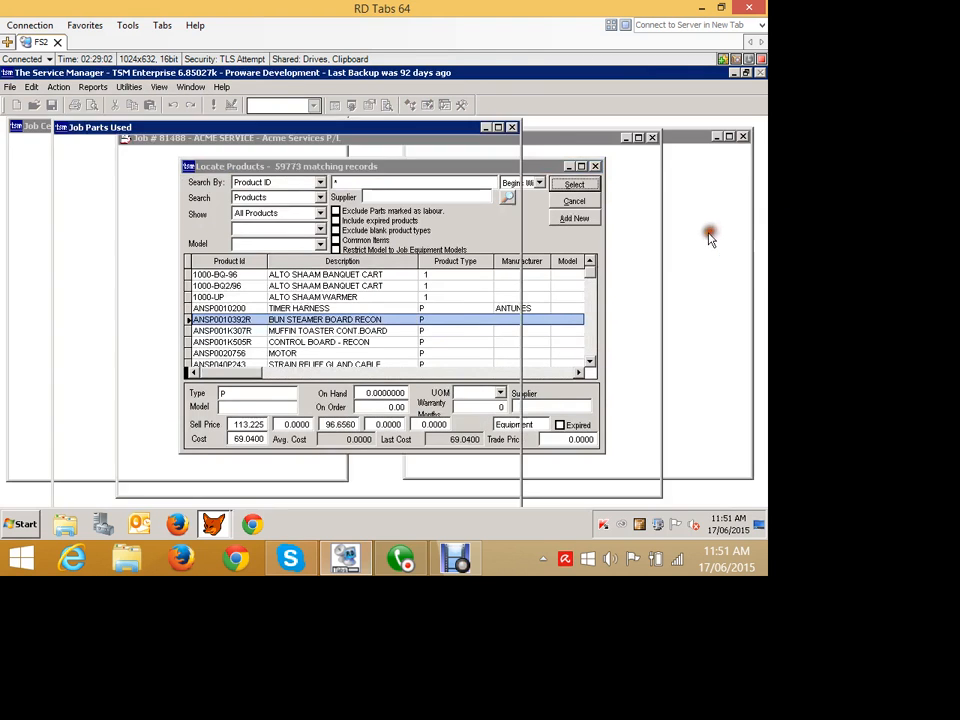
left_click(417, 339)
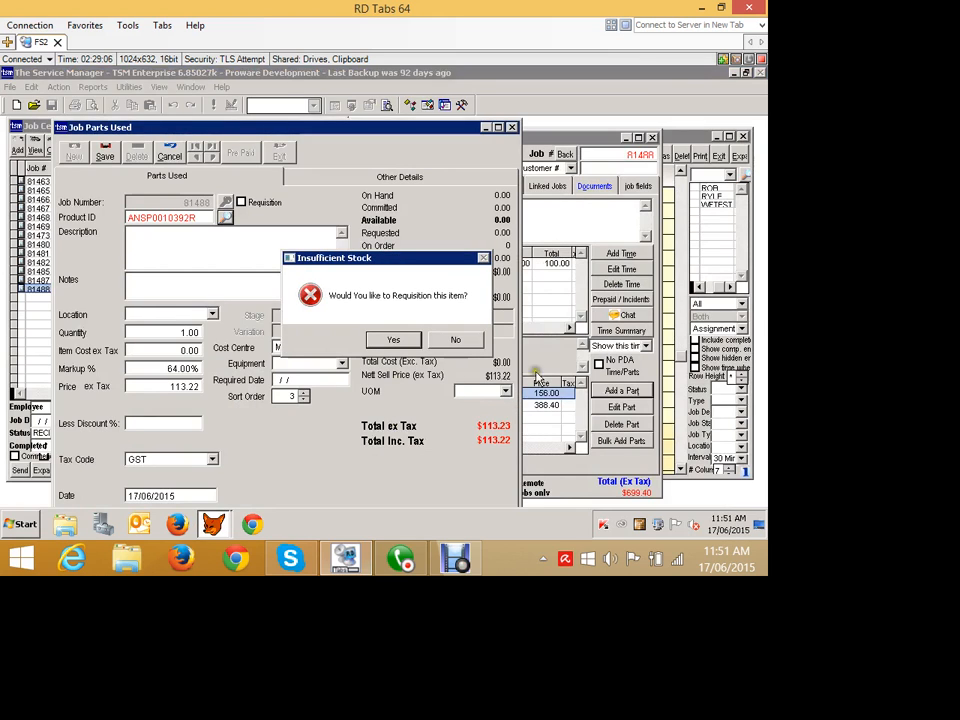
left_click(456, 340)
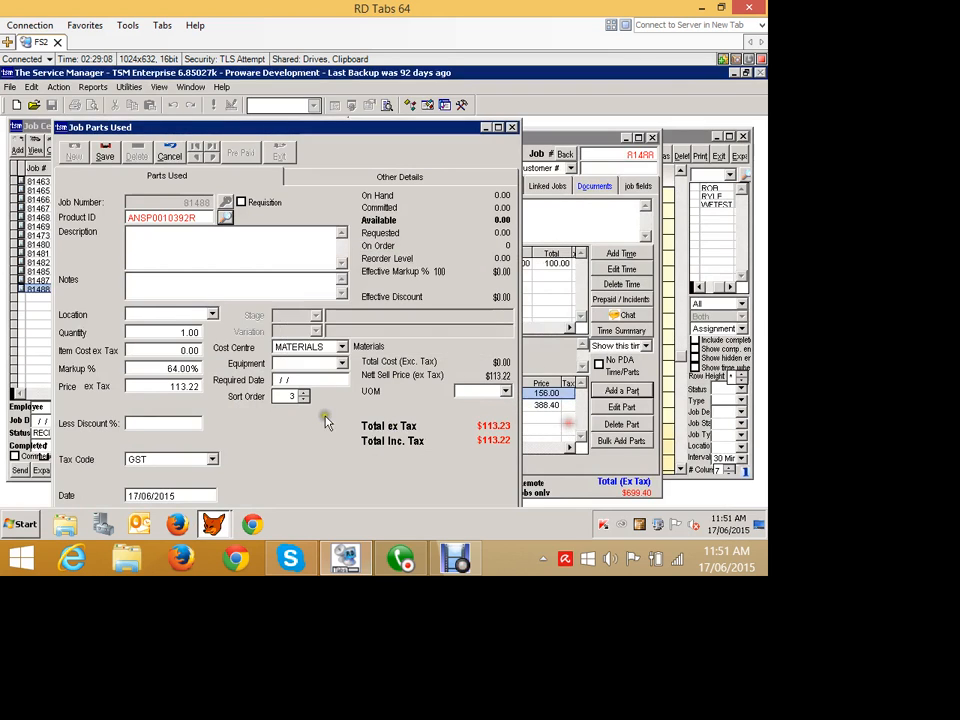
Try to save the part entry without choosing a location.
left_click(212, 314)
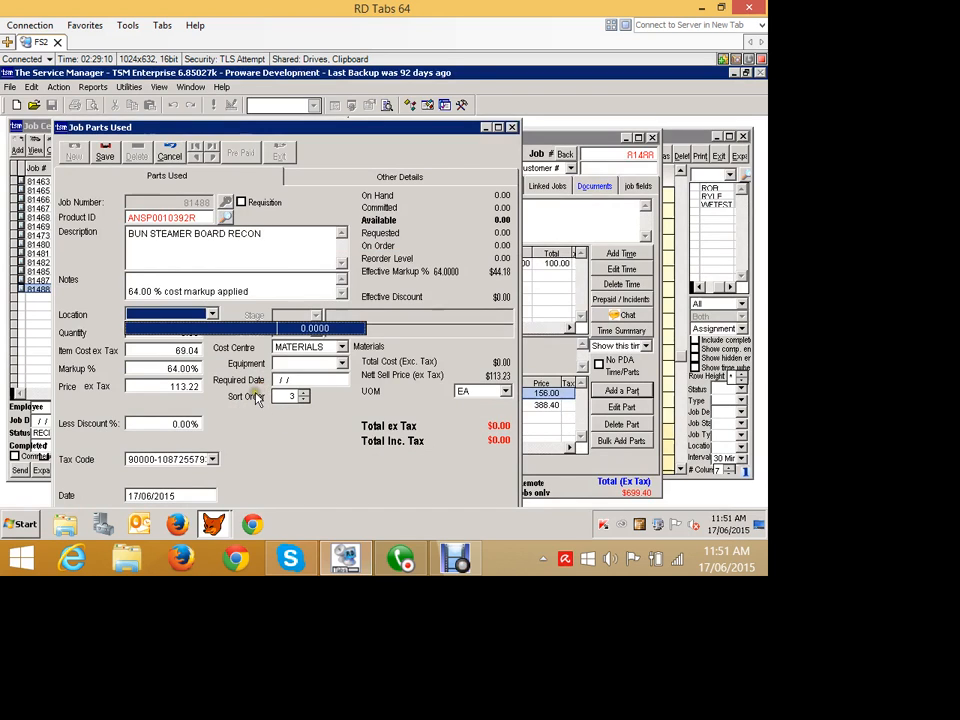
left_click(290, 389)
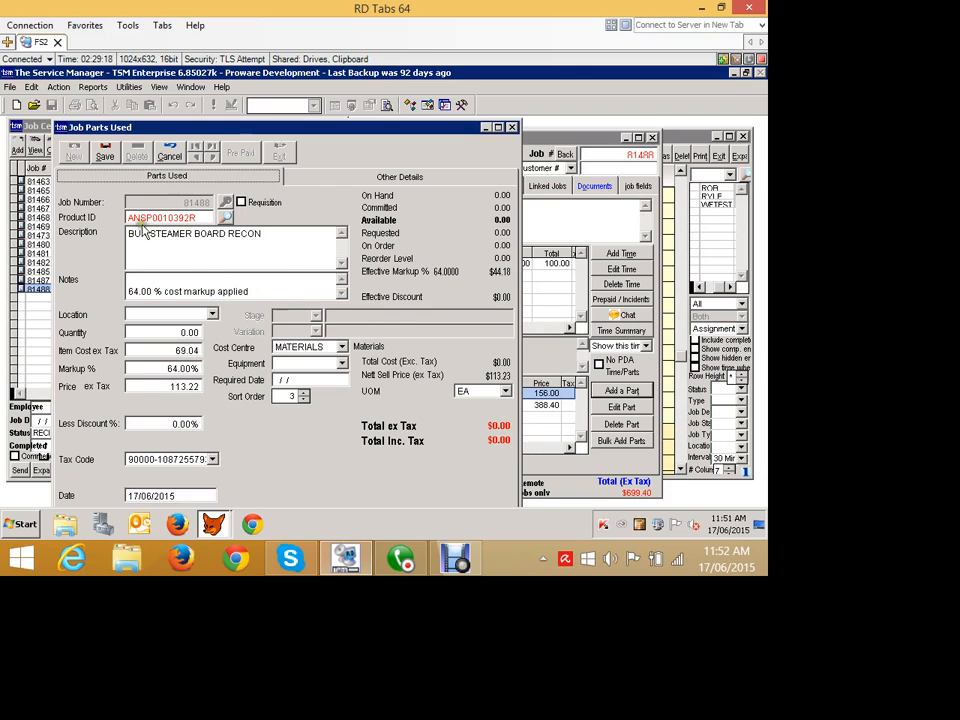
left_click(102, 150)
left_click(455, 337)
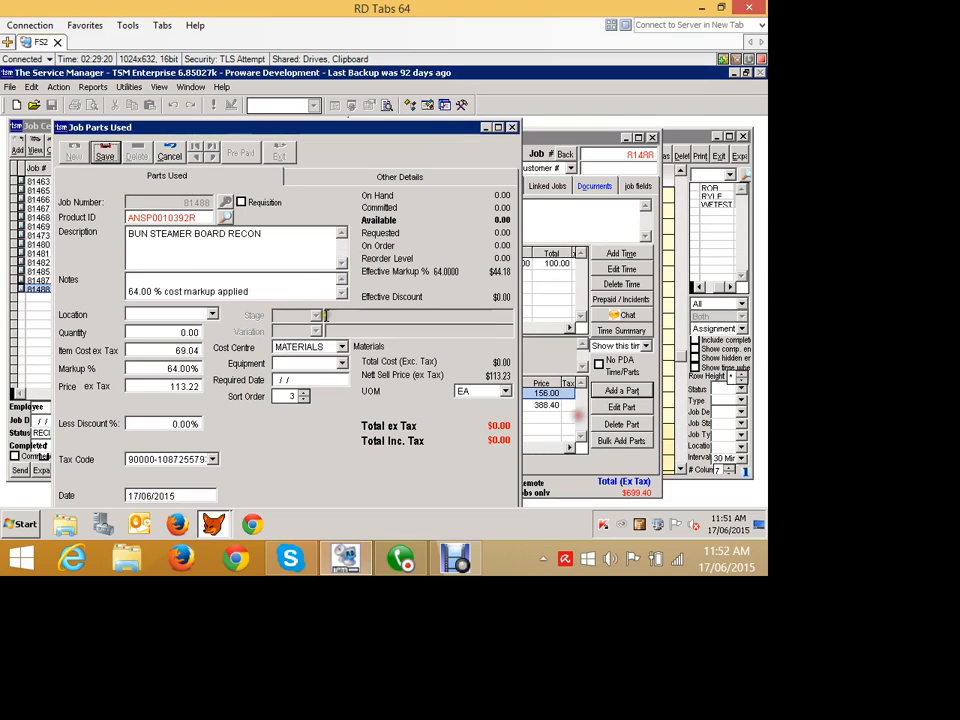
Change the part's product to TEST with location NSW - Van 1 and try saving it.
left_click(170, 217)
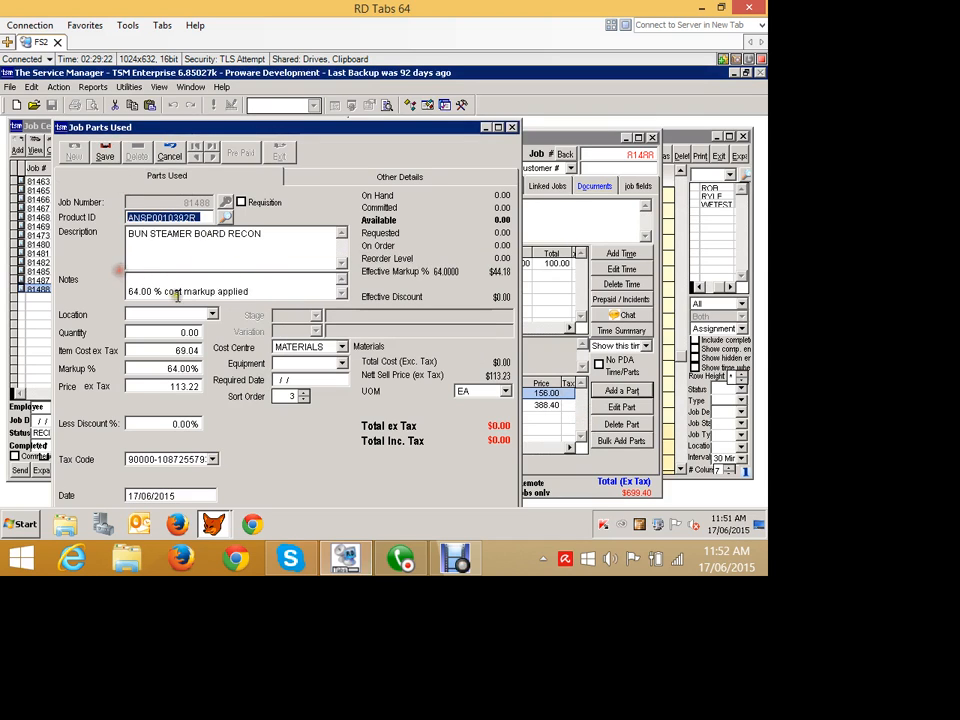
type("TE")
key("Tab")
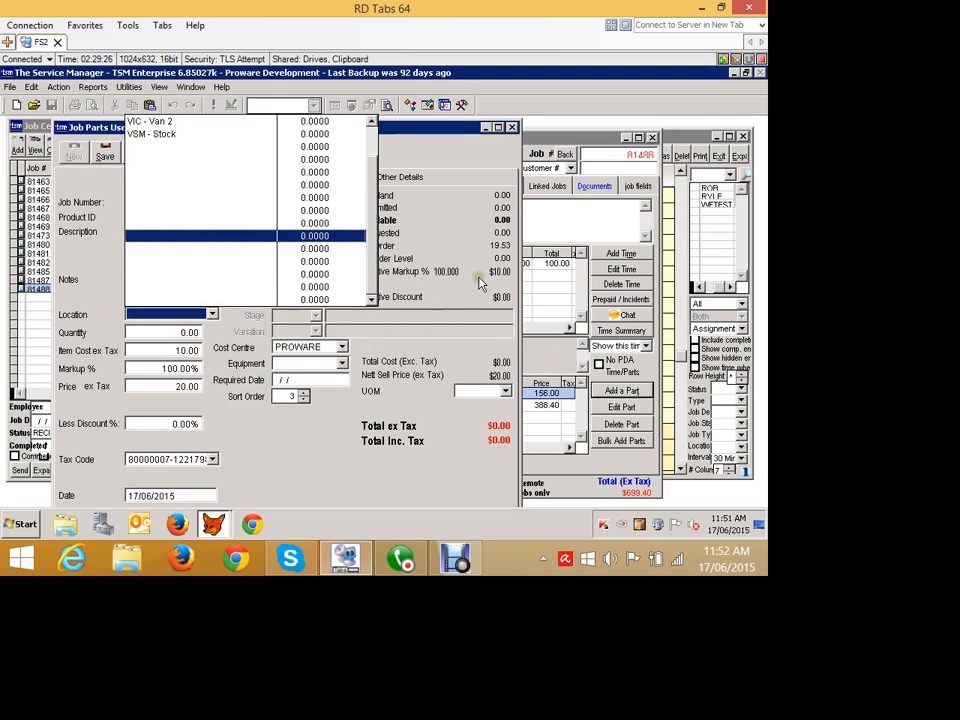
left_click(467, 252)
left_click_drag(467, 252, 465, 168)
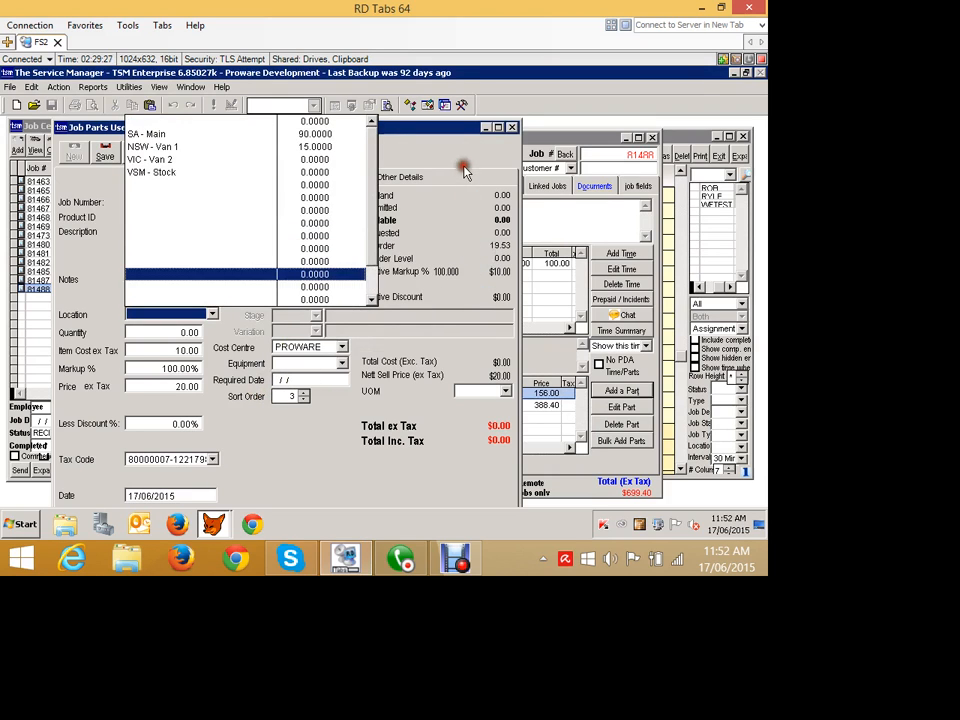
left_click(241, 182)
left_click(115, 148)
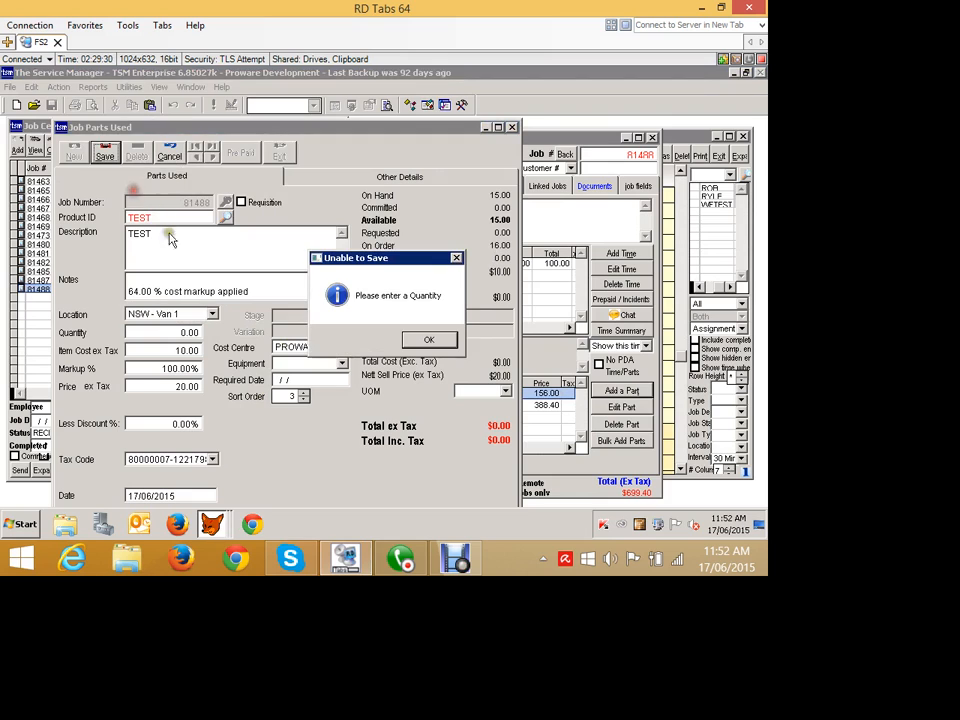
left_click(428, 339)
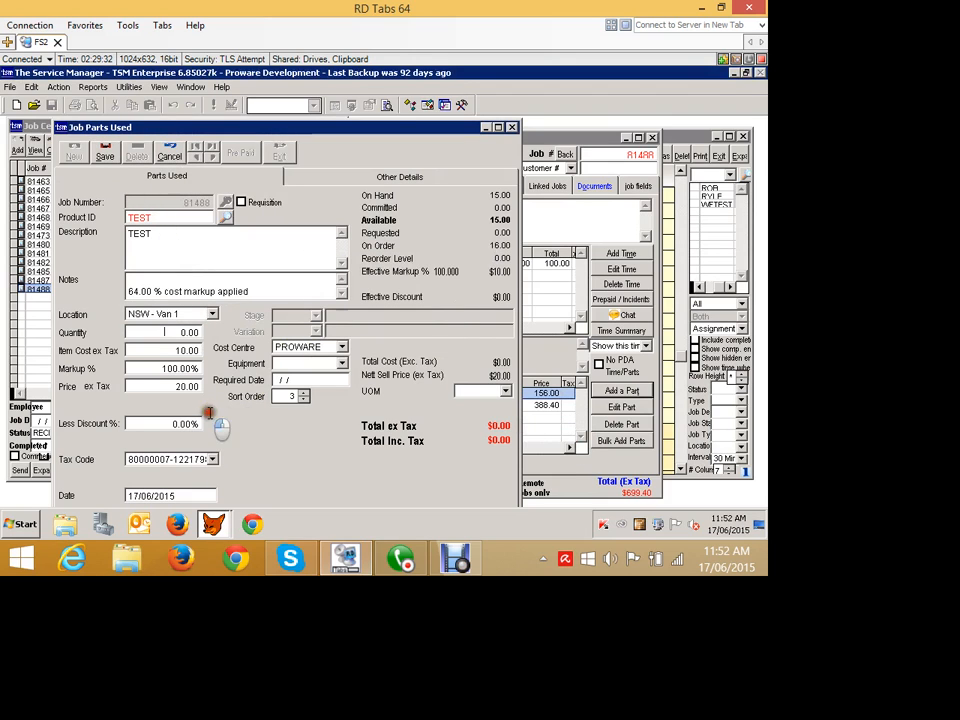
Set the part quantity to 2, save the part and close the parts window.
type("2")
key("Tab")
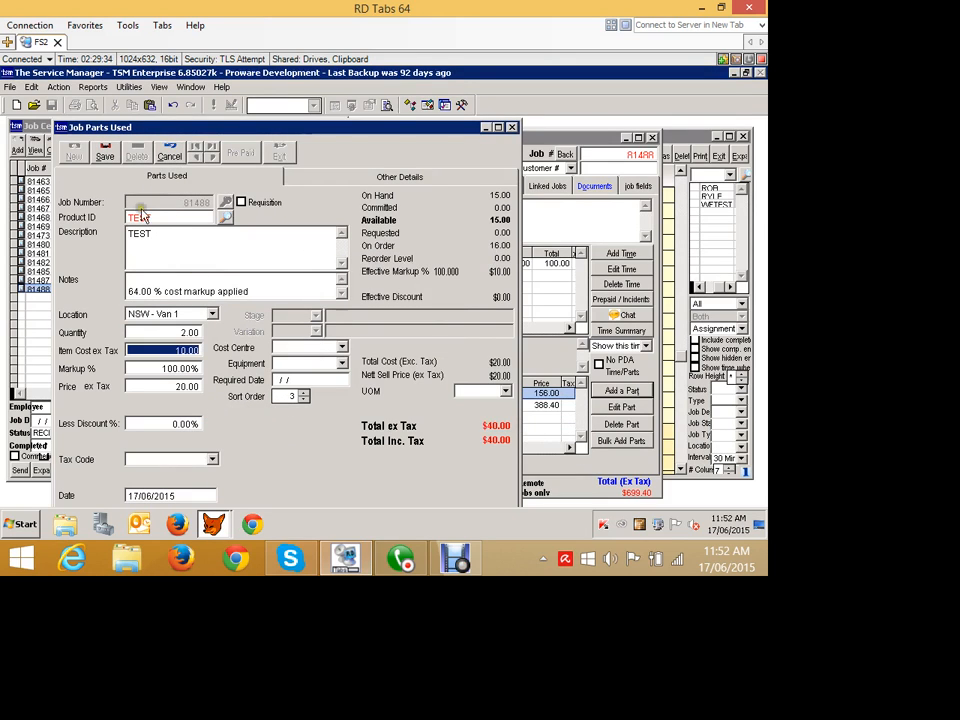
left_click(105, 154)
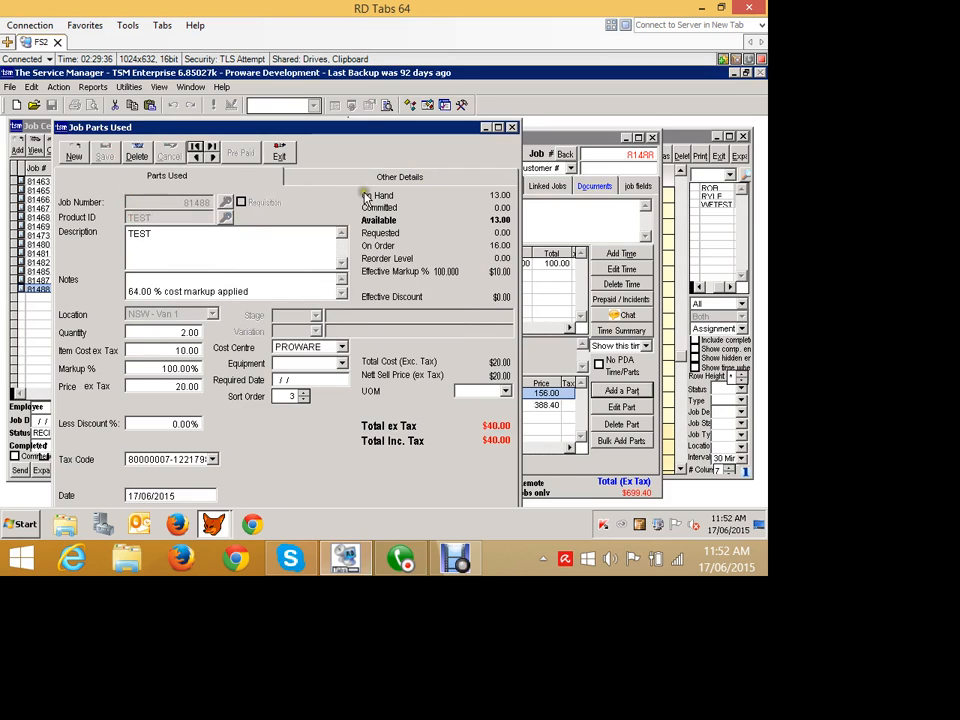
left_click(268, 158)
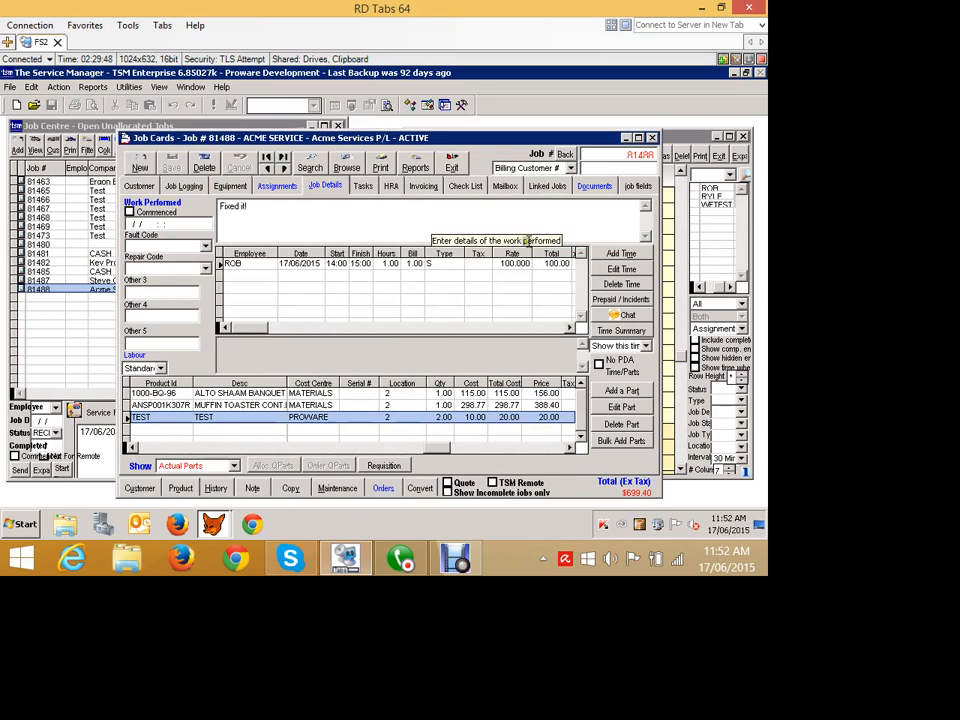
Review the job's invoicing details and the archived invoice PDF listed under its documents.
left_click(422, 186)
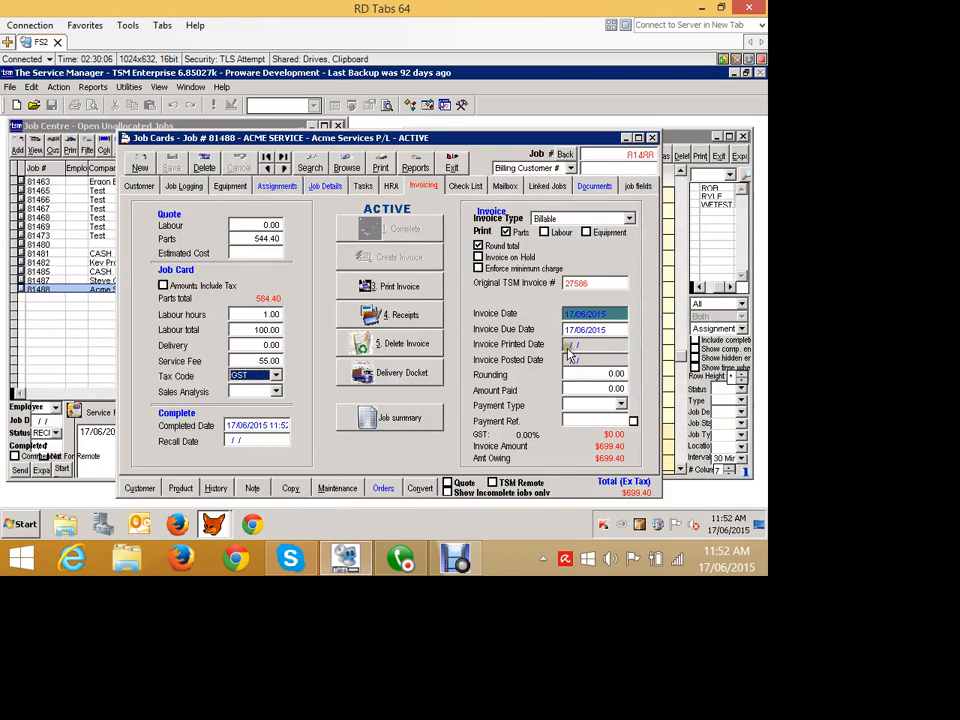
left_click(594, 186)
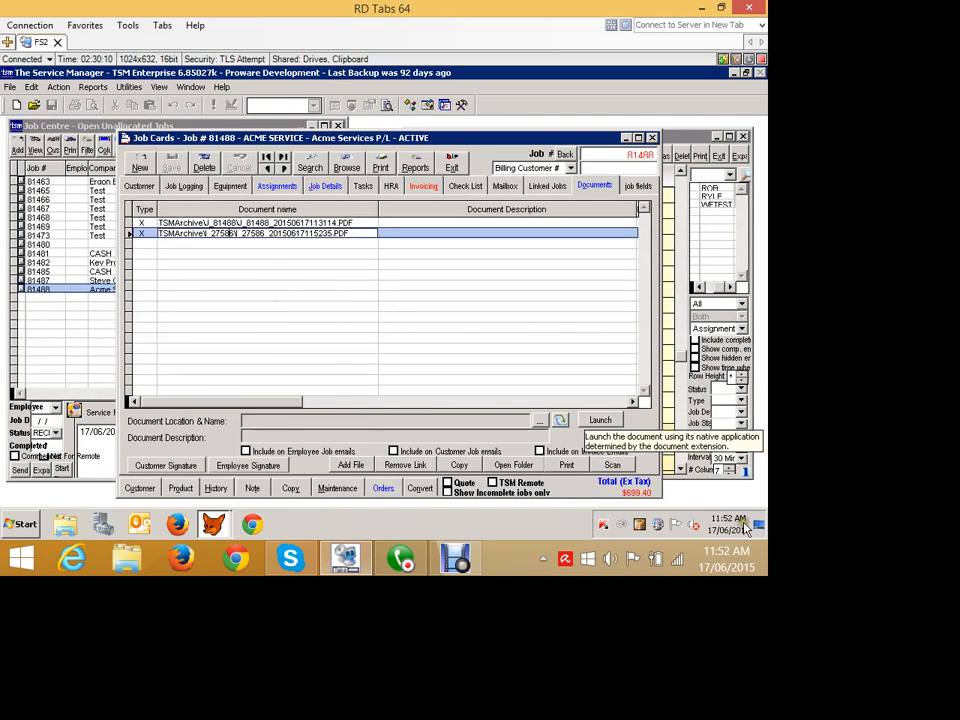
left_click(600, 420)
scroll(455, 472, "down", 10)
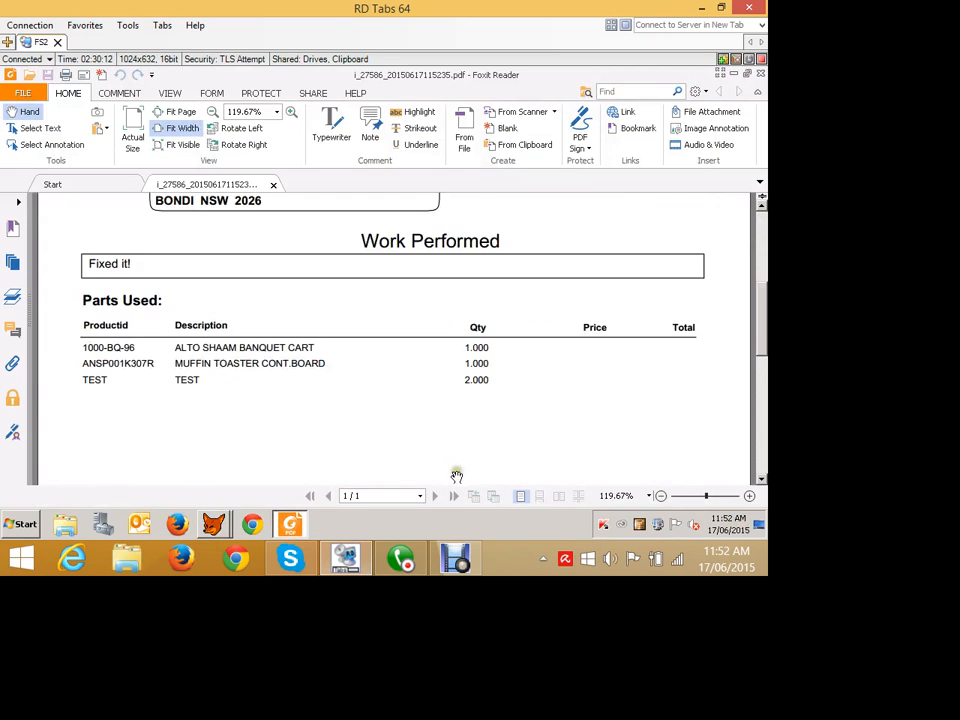
scroll(457, 477, "down", 2)
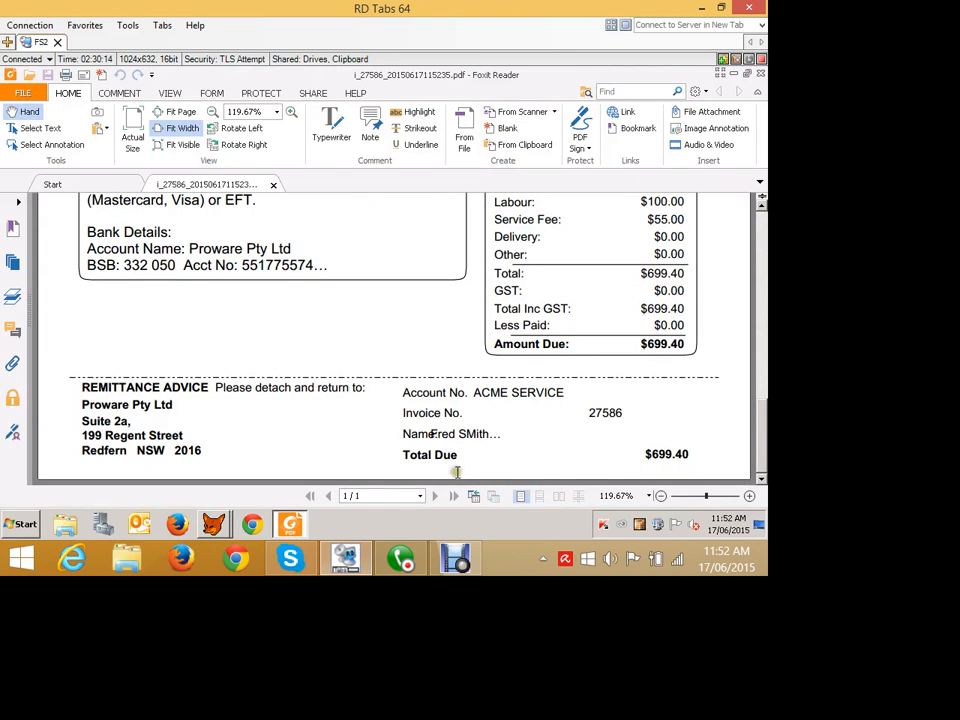
left_click(760, 74)
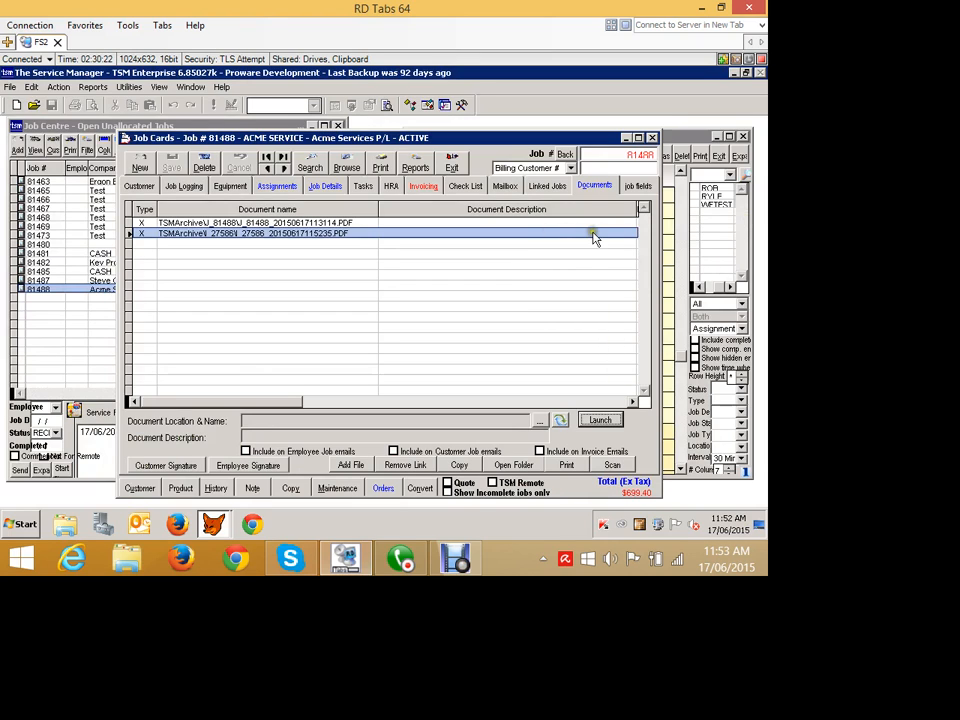
left_click(424, 186)
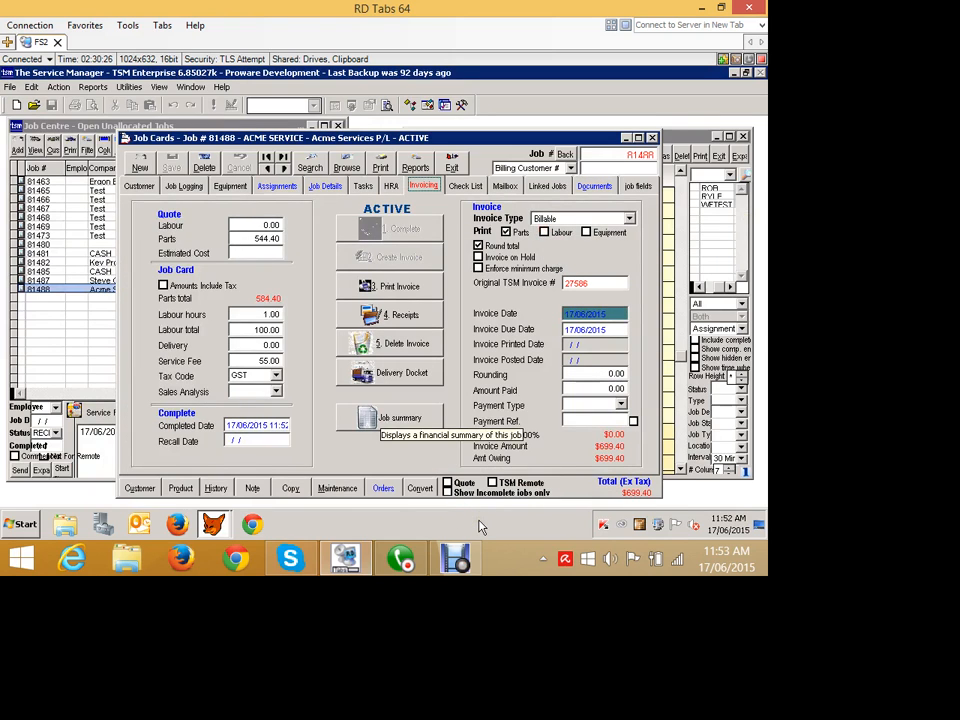
Open the job summary to review the job's parts, labour and profit figures, then close it.
left_click(399, 418)
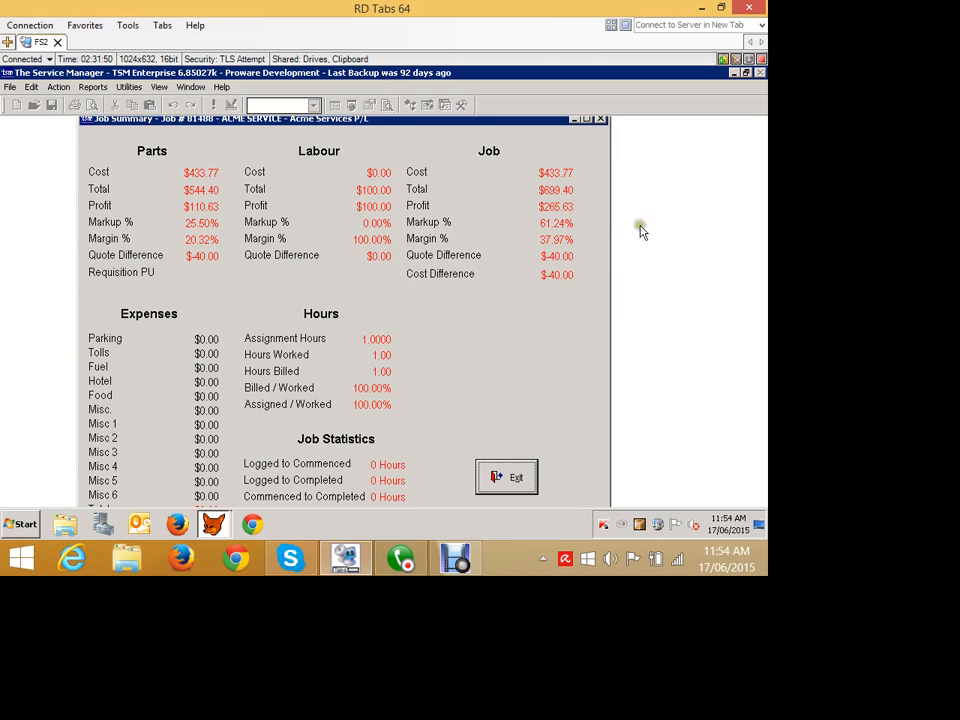
left_click(632, 599)
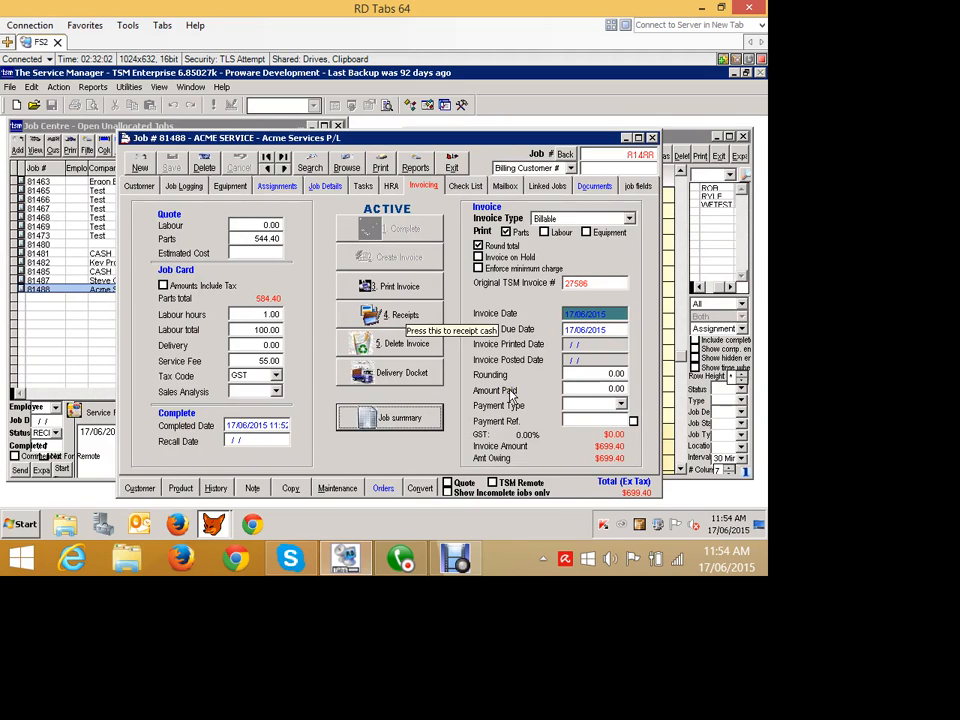
Open cash receipts for the job and start a new receipt.
left_click(386, 315)
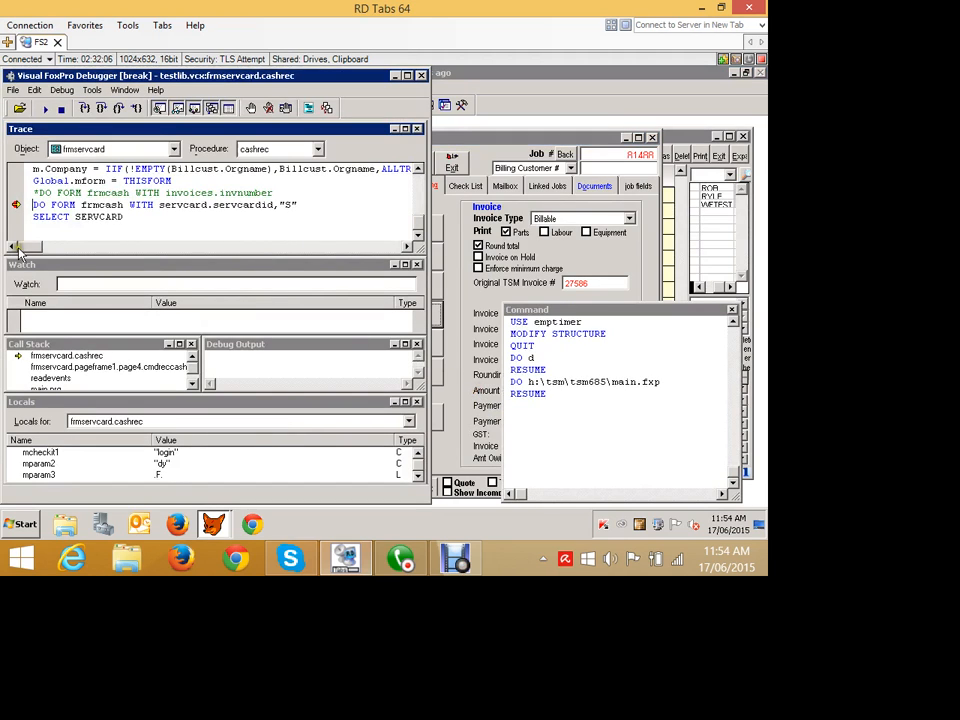
left_click(45, 108)
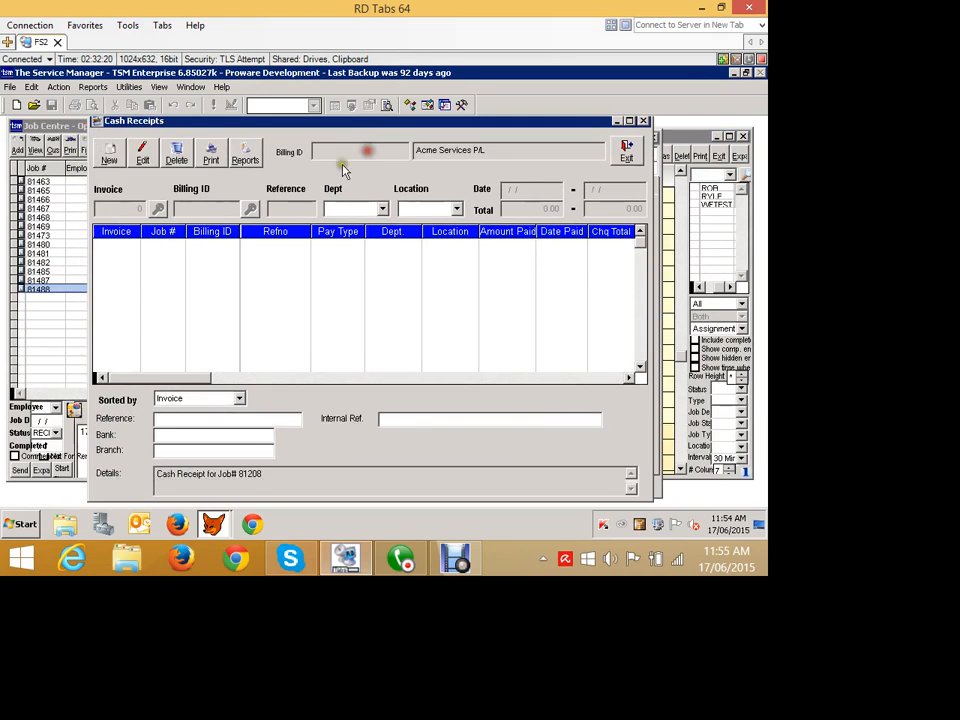
left_click(109, 160)
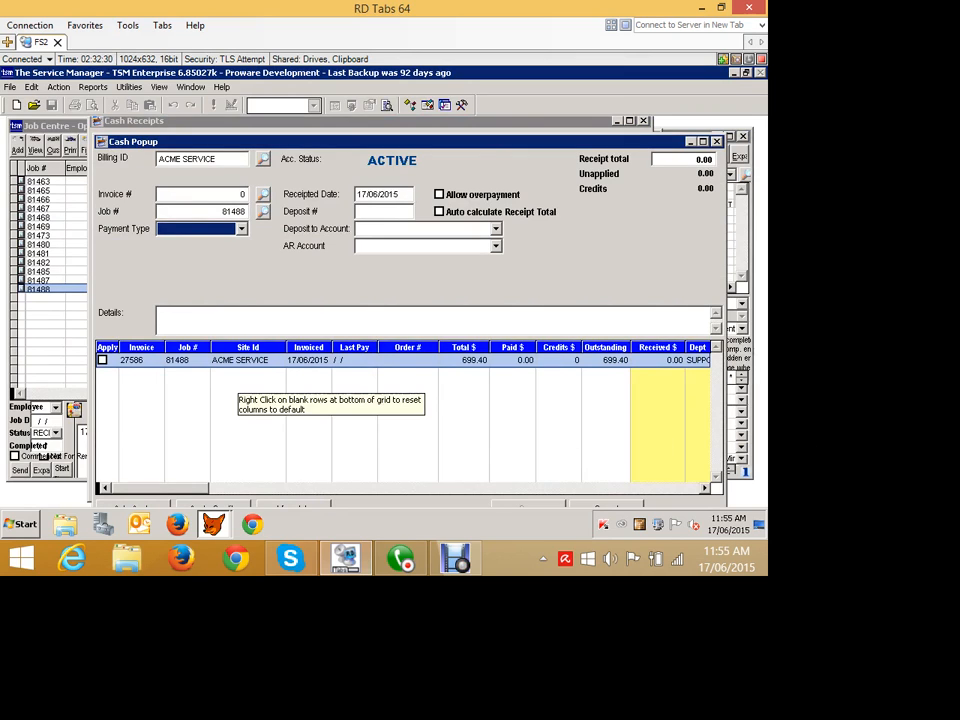
Enter 100 as the amount received against invoice 27586.
left_click(648, 360)
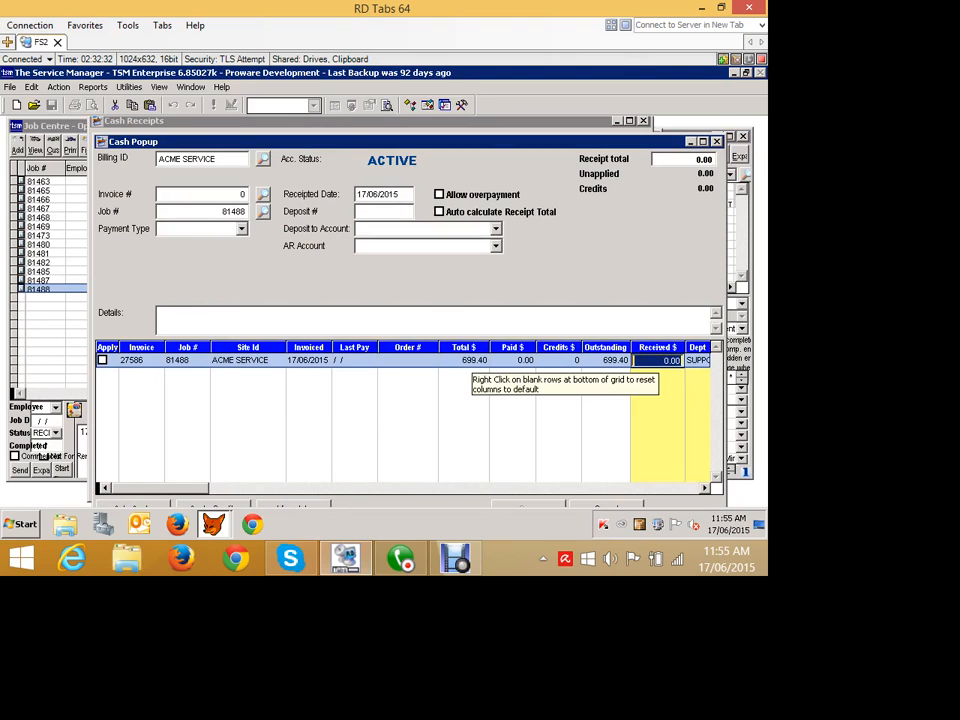
type("10")
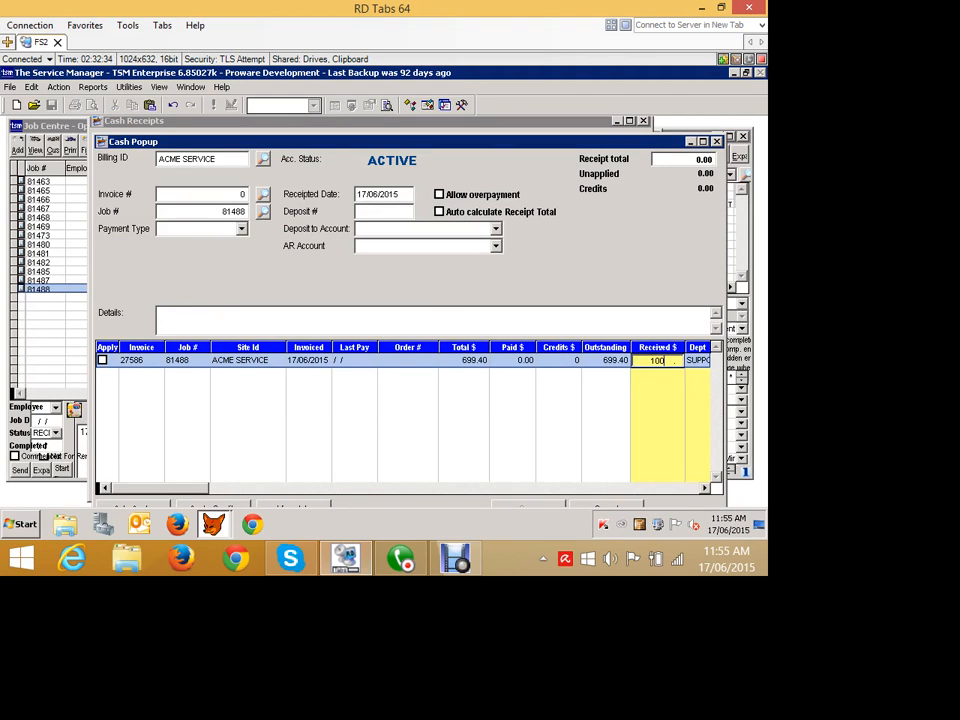
key("Tab")
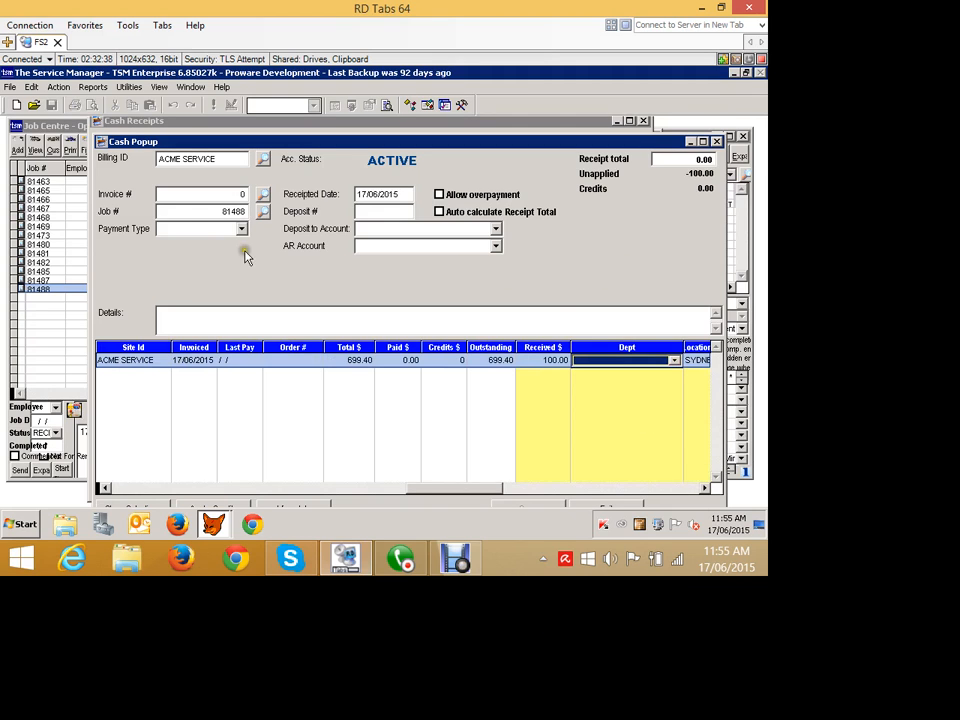
Set the receipt total to 100.
left_click_drag(94, 136, 129, 171)
left_click_drag(208, 175, 164, 127)
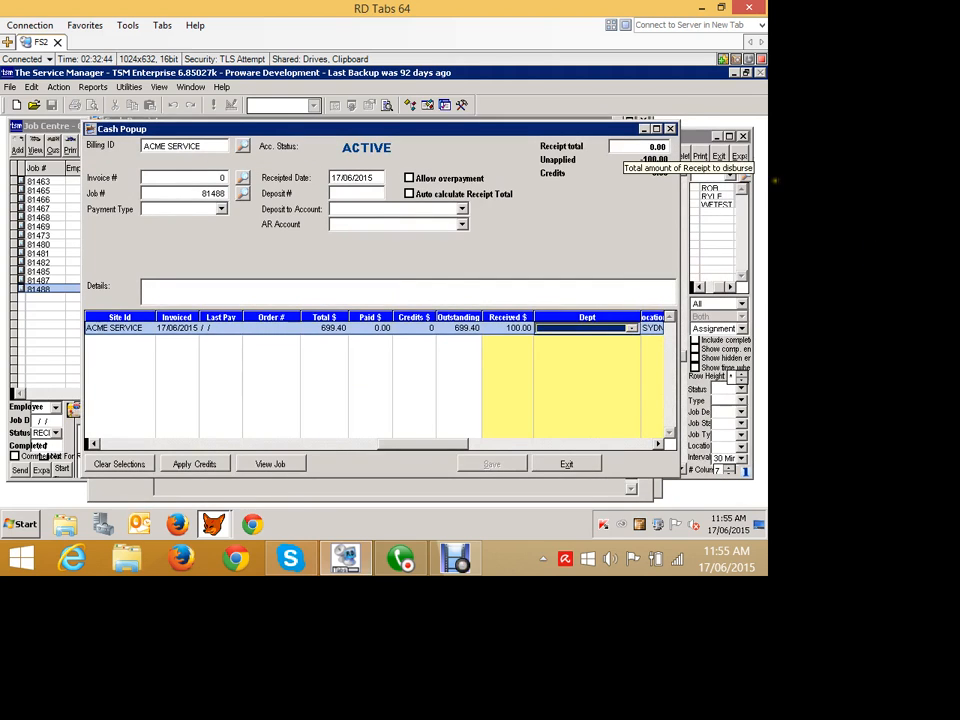
left_click(625, 147)
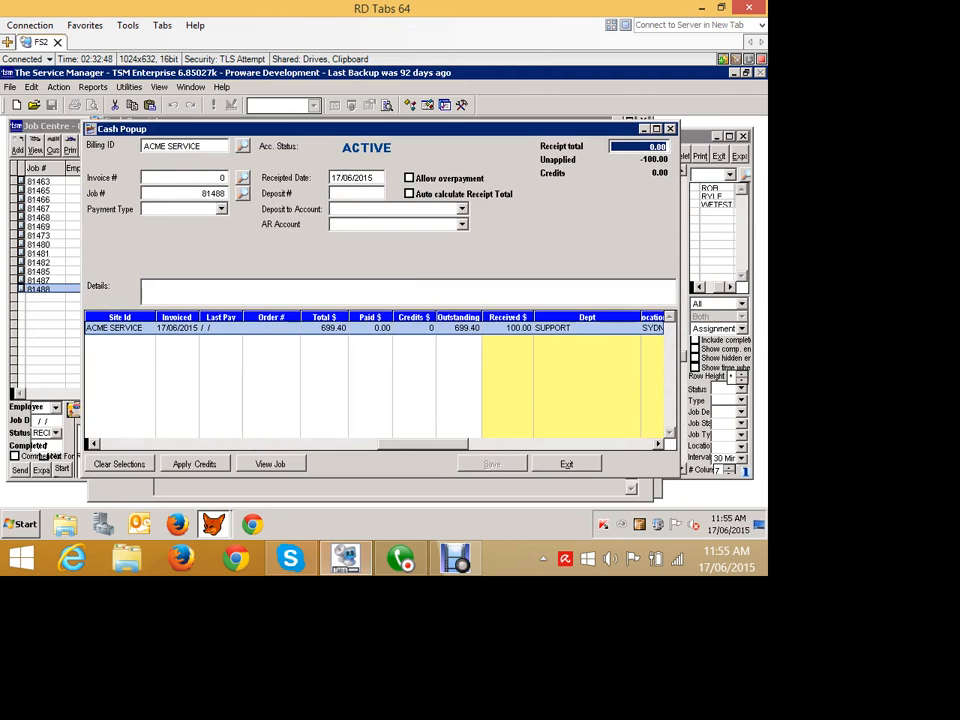
type("100")
key("Tab")
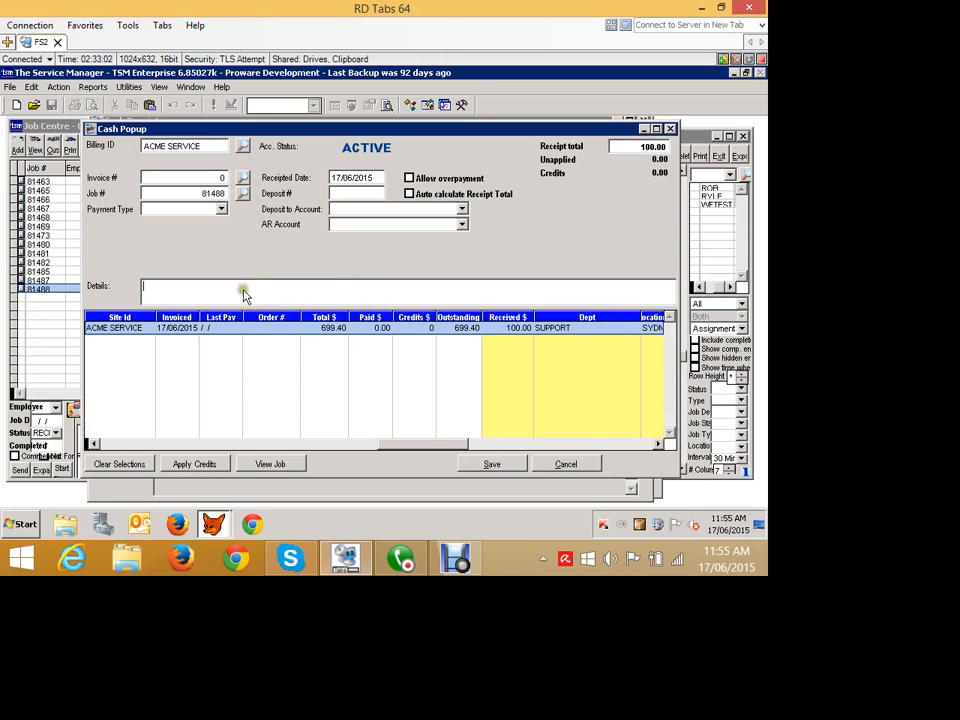
Set the payment type to VISA and save the cash receipt.
key("alt+Down")
key("Down")
key("Down")
key("Down")
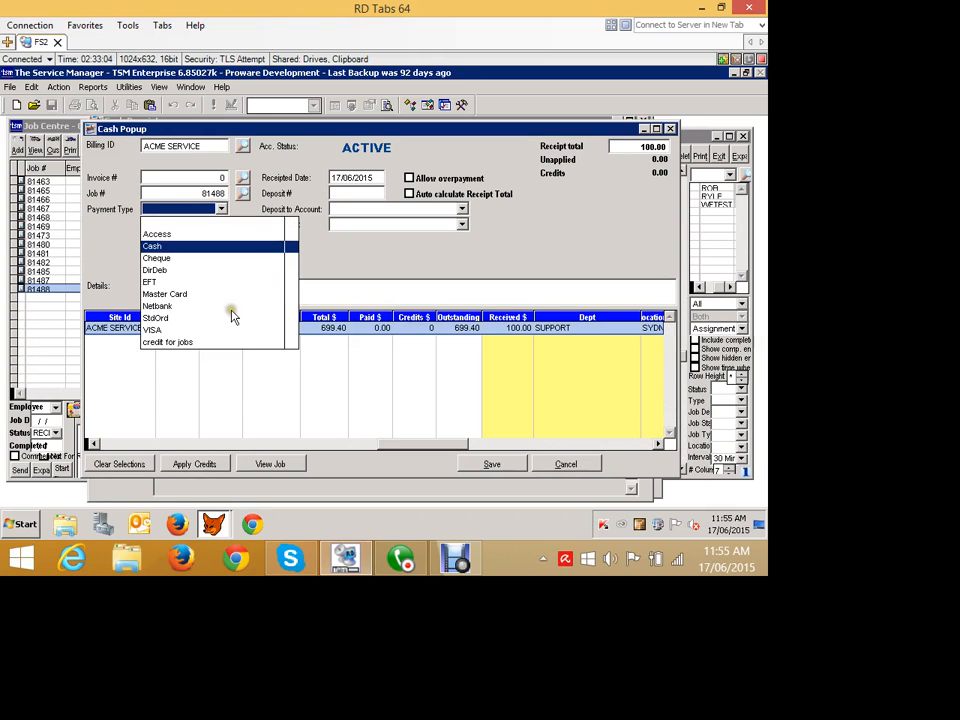
key("Down")
key("Down")
key("Down")
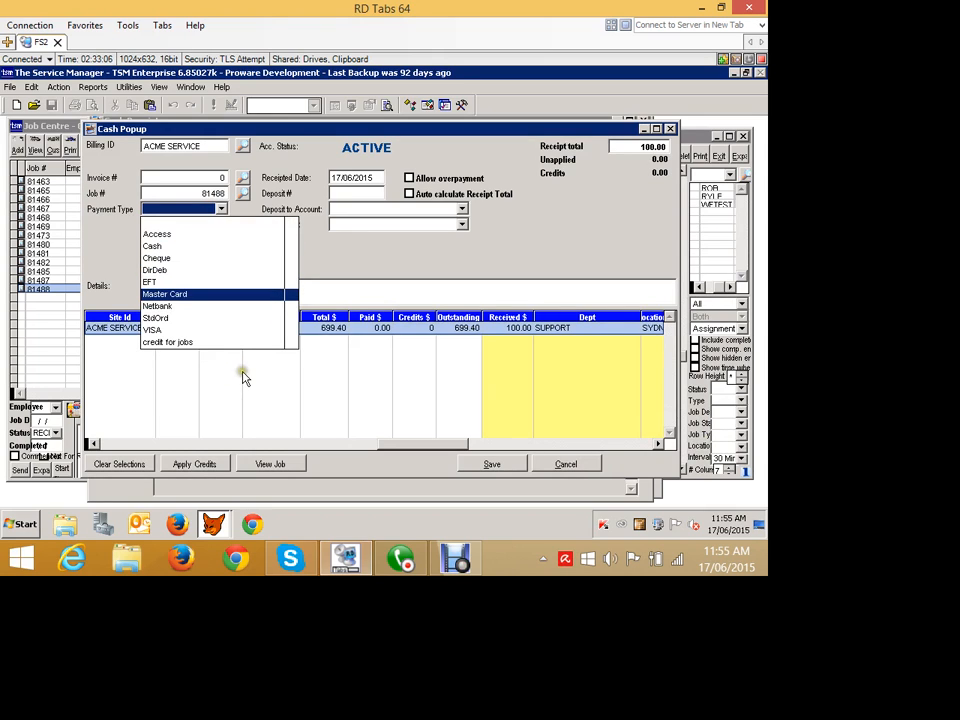
key("Down")
key("Down")
key("Down")
key("Return")
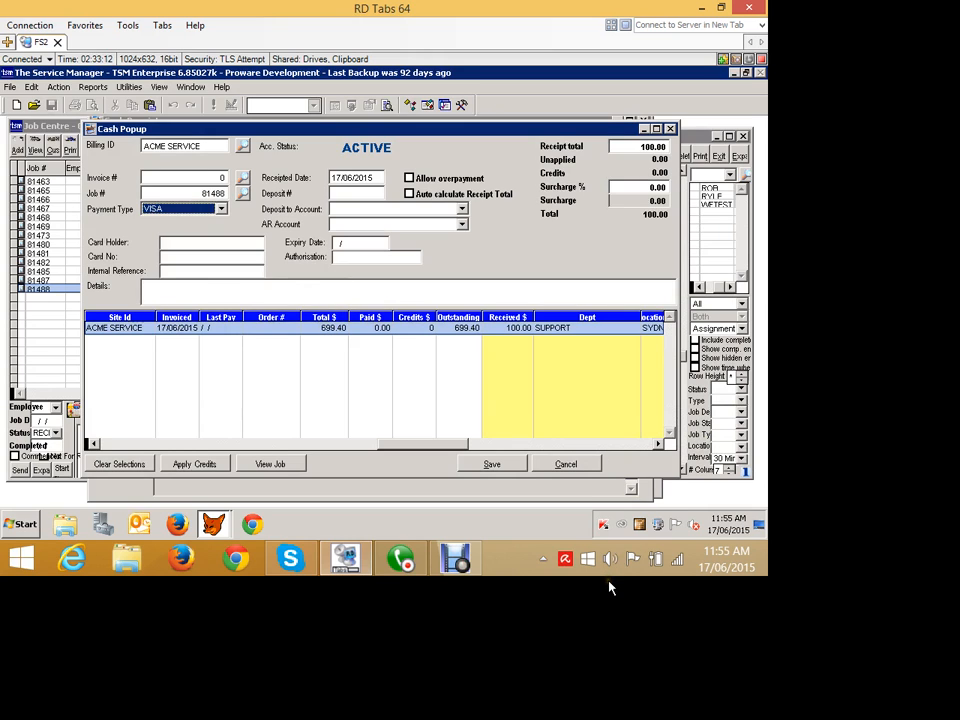
left_click(490, 464)
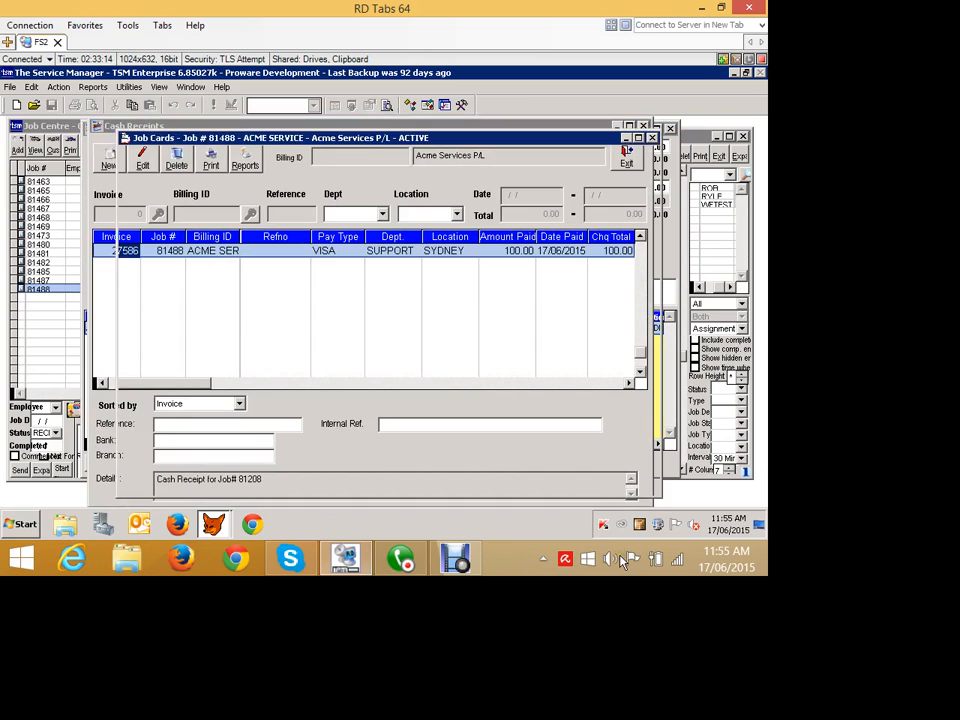